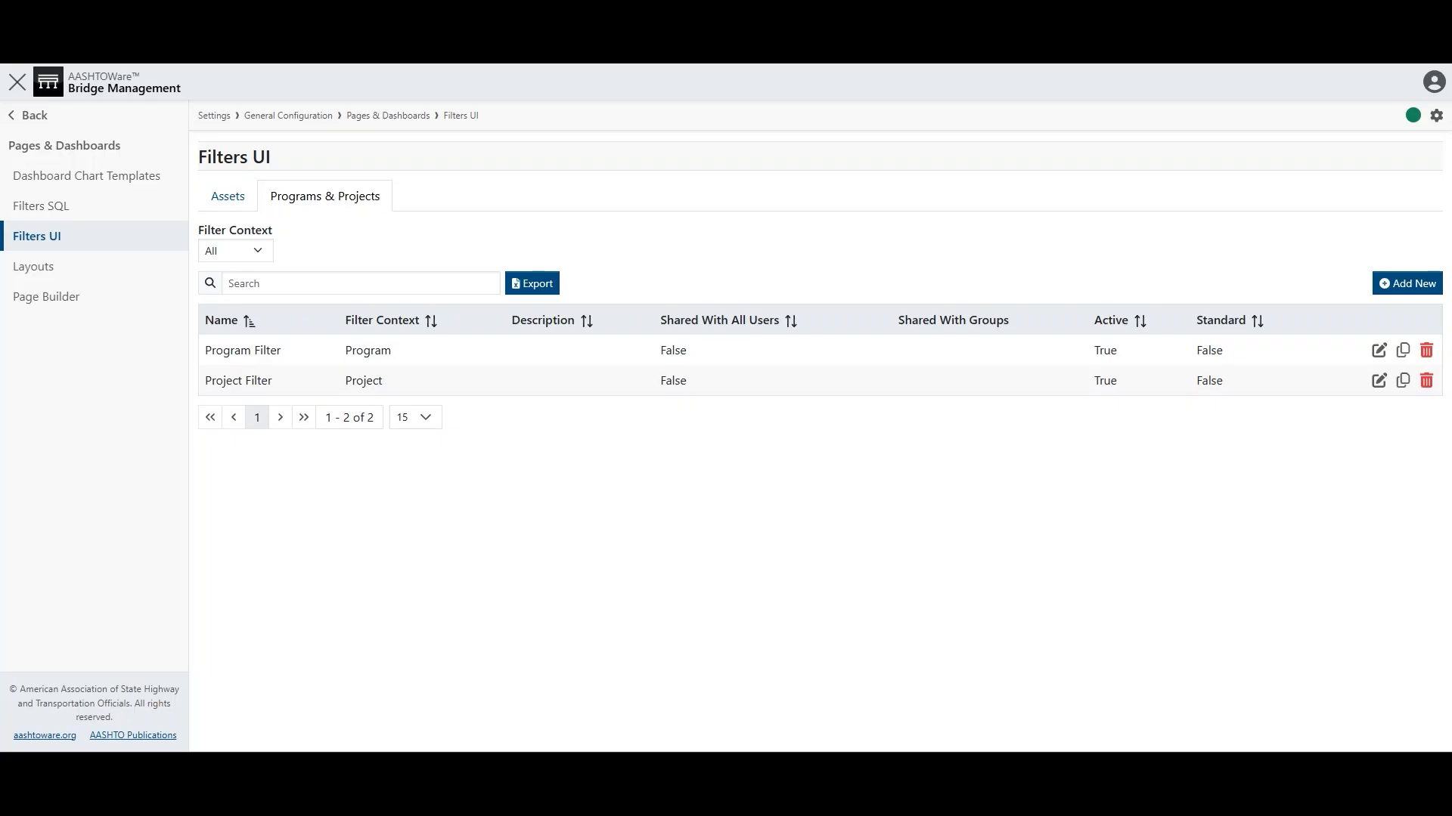
# Step: Open the Program Filter's criteria and view the blank form for a new criterion, then cancel it
pyautogui.click(1378, 350)
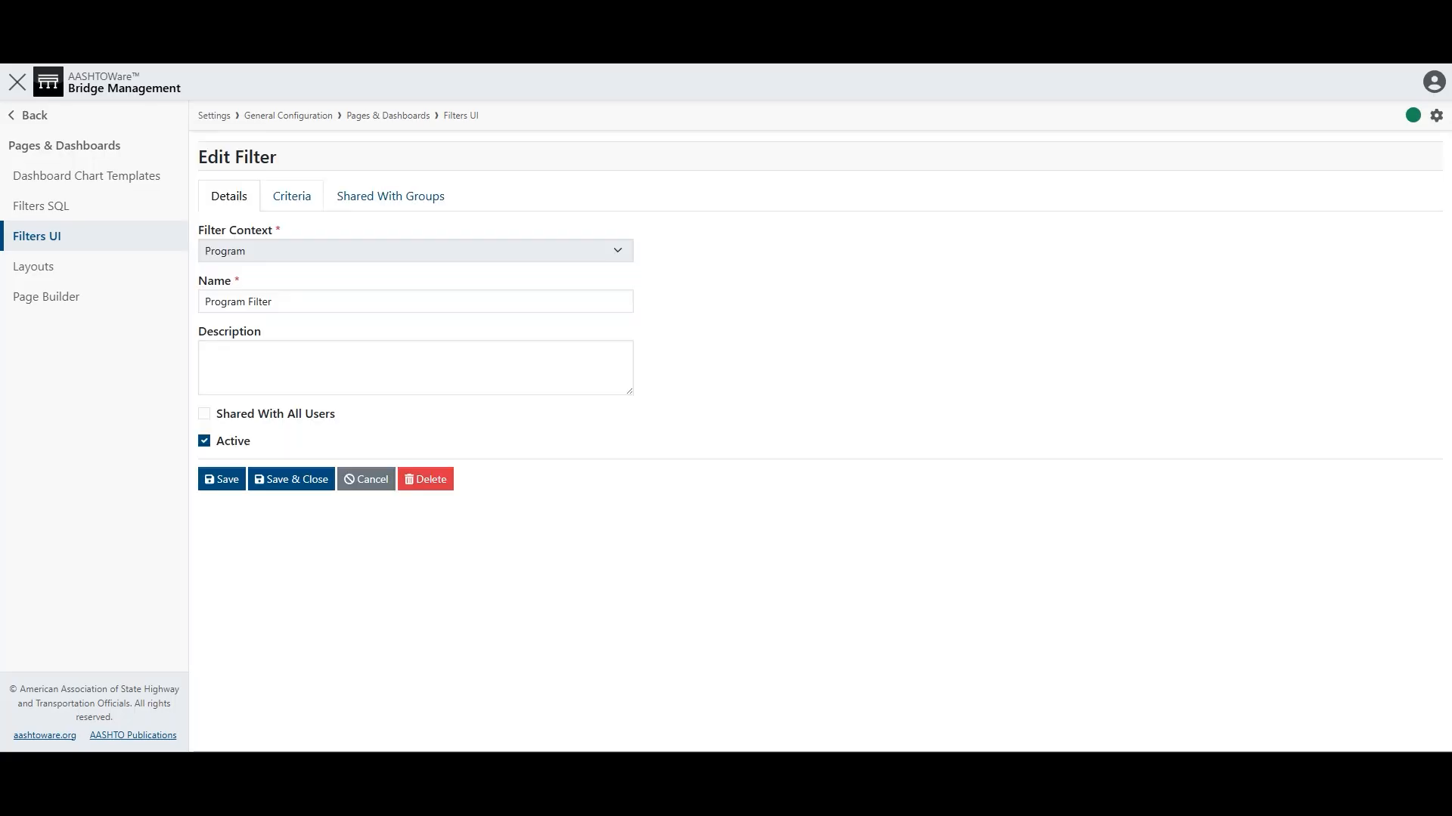
pyautogui.click(292, 196)
pyautogui.click(1406, 233)
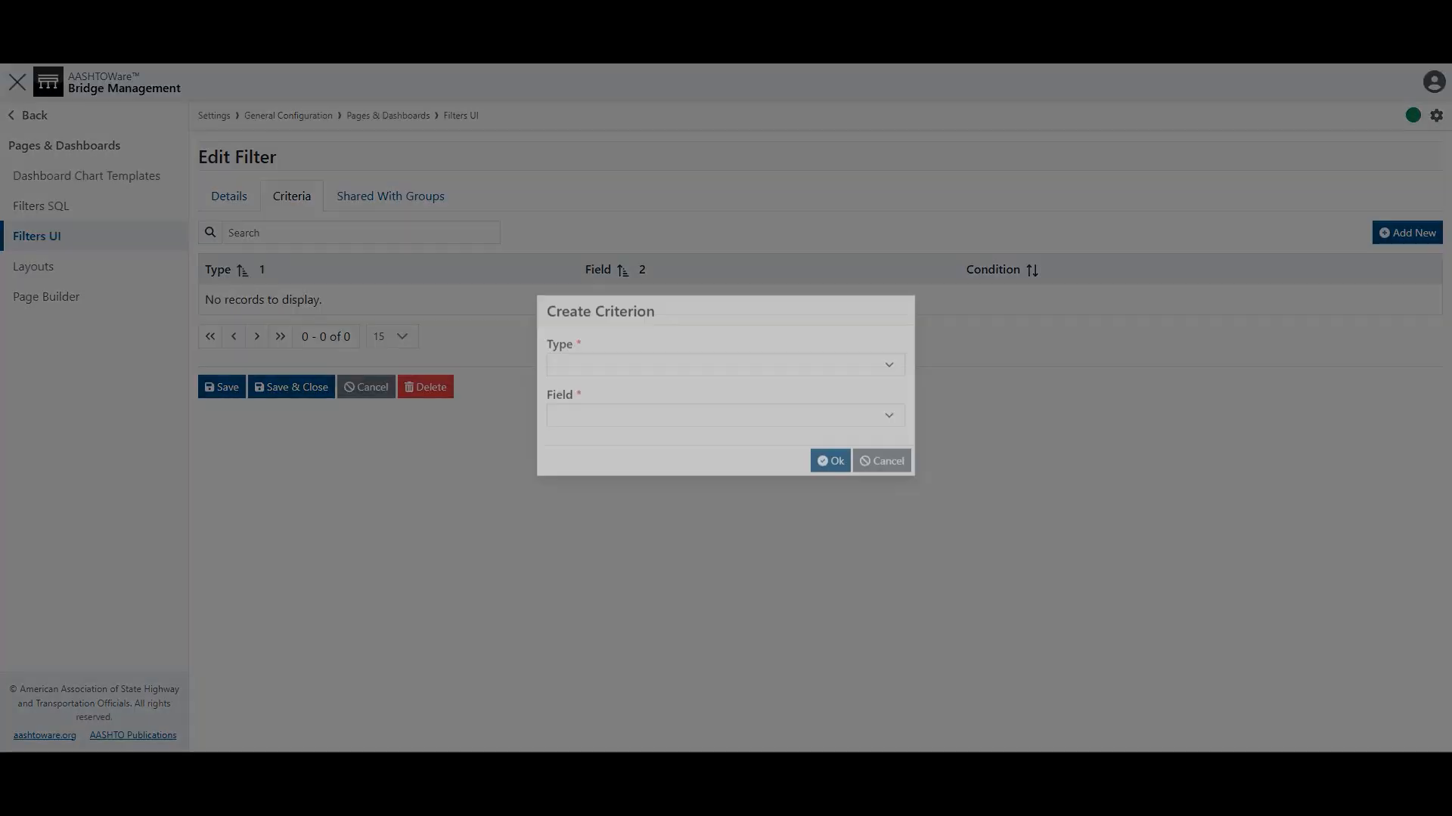
pyautogui.click(726, 387)
pyautogui.click(725, 409)
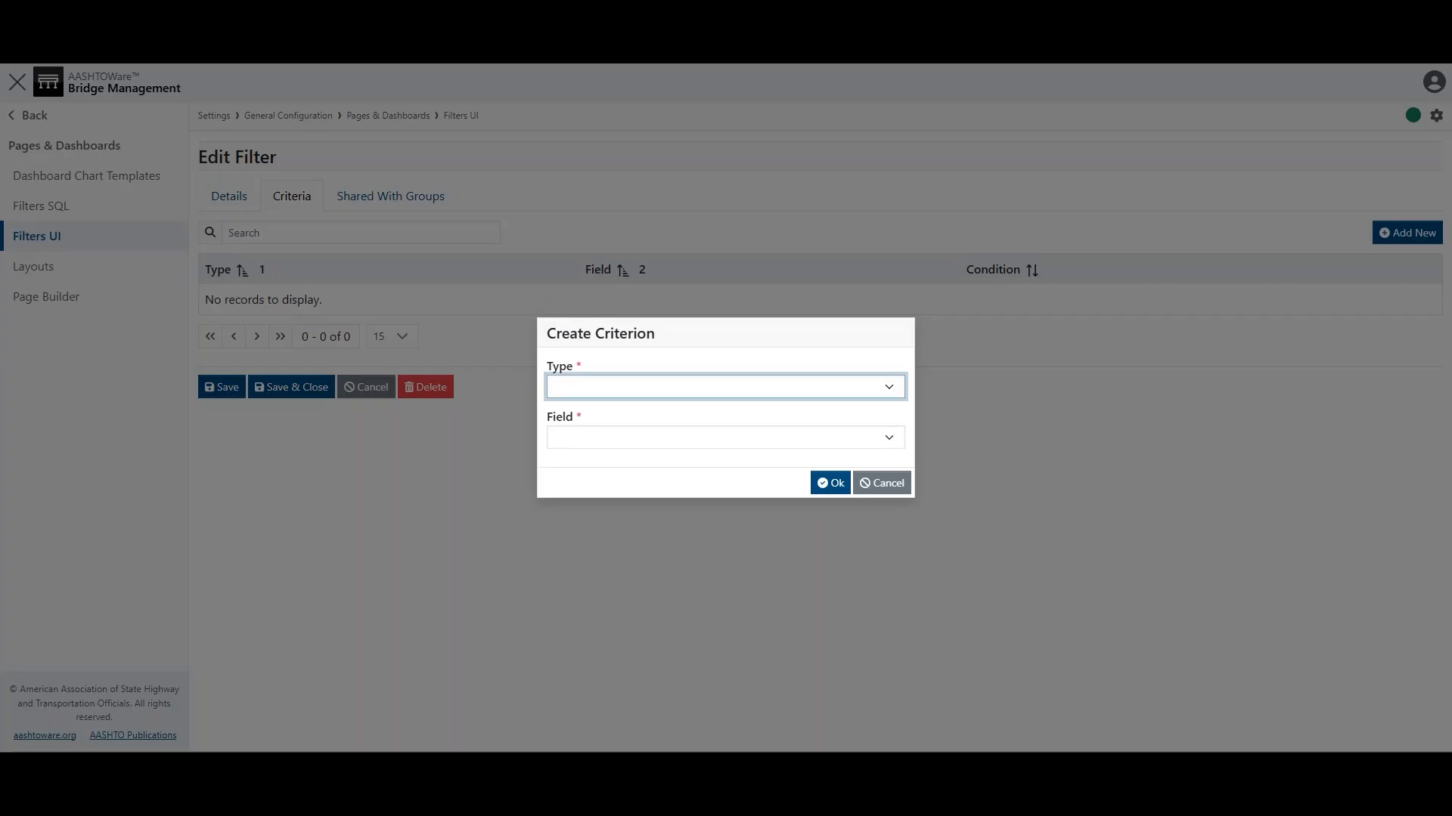
pyautogui.click(882, 484)
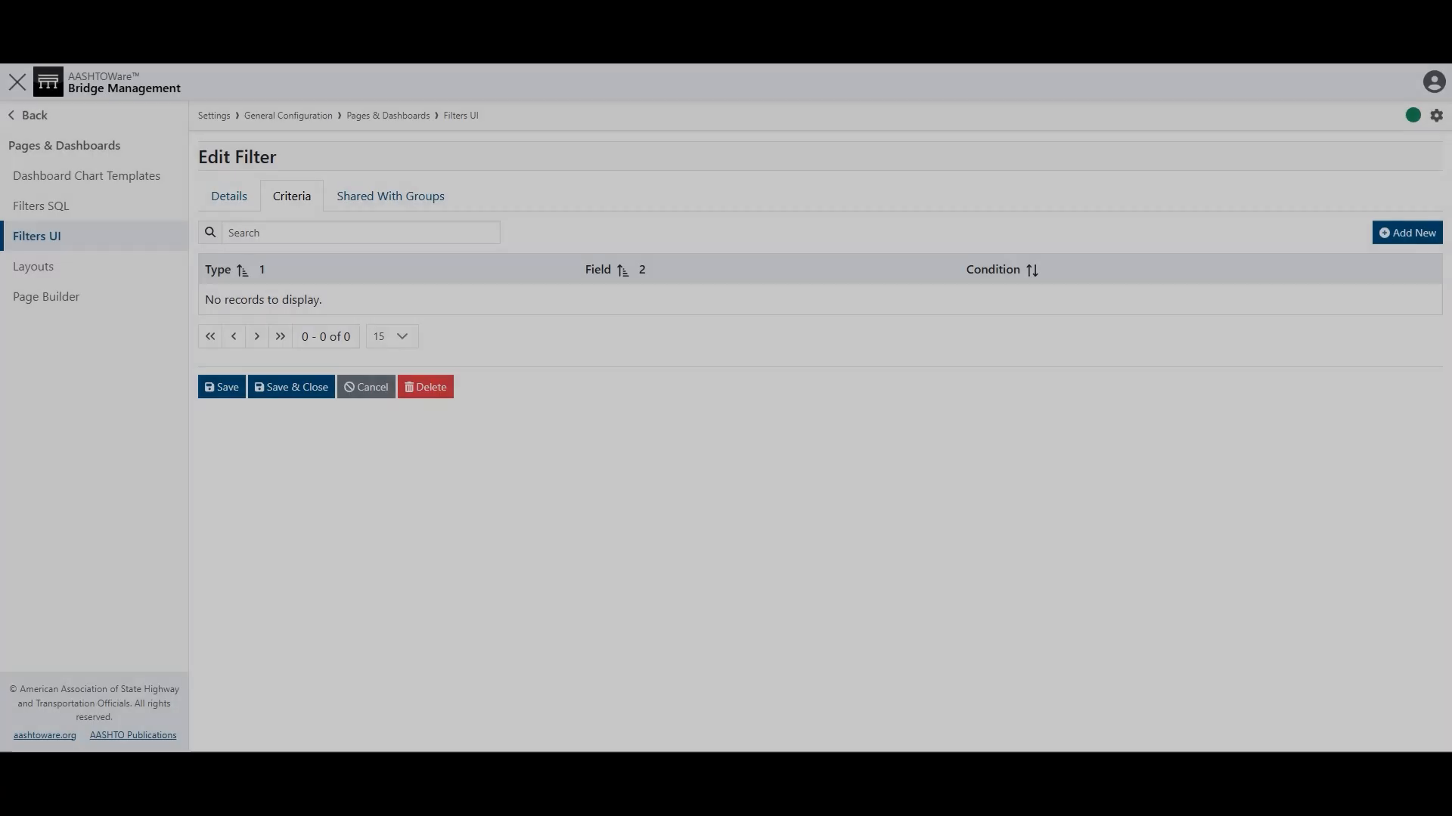
# Step: View the SQL requirements and statement fields for a new Programs & Projects filter under Filters SQL
pyautogui.click(42, 206)
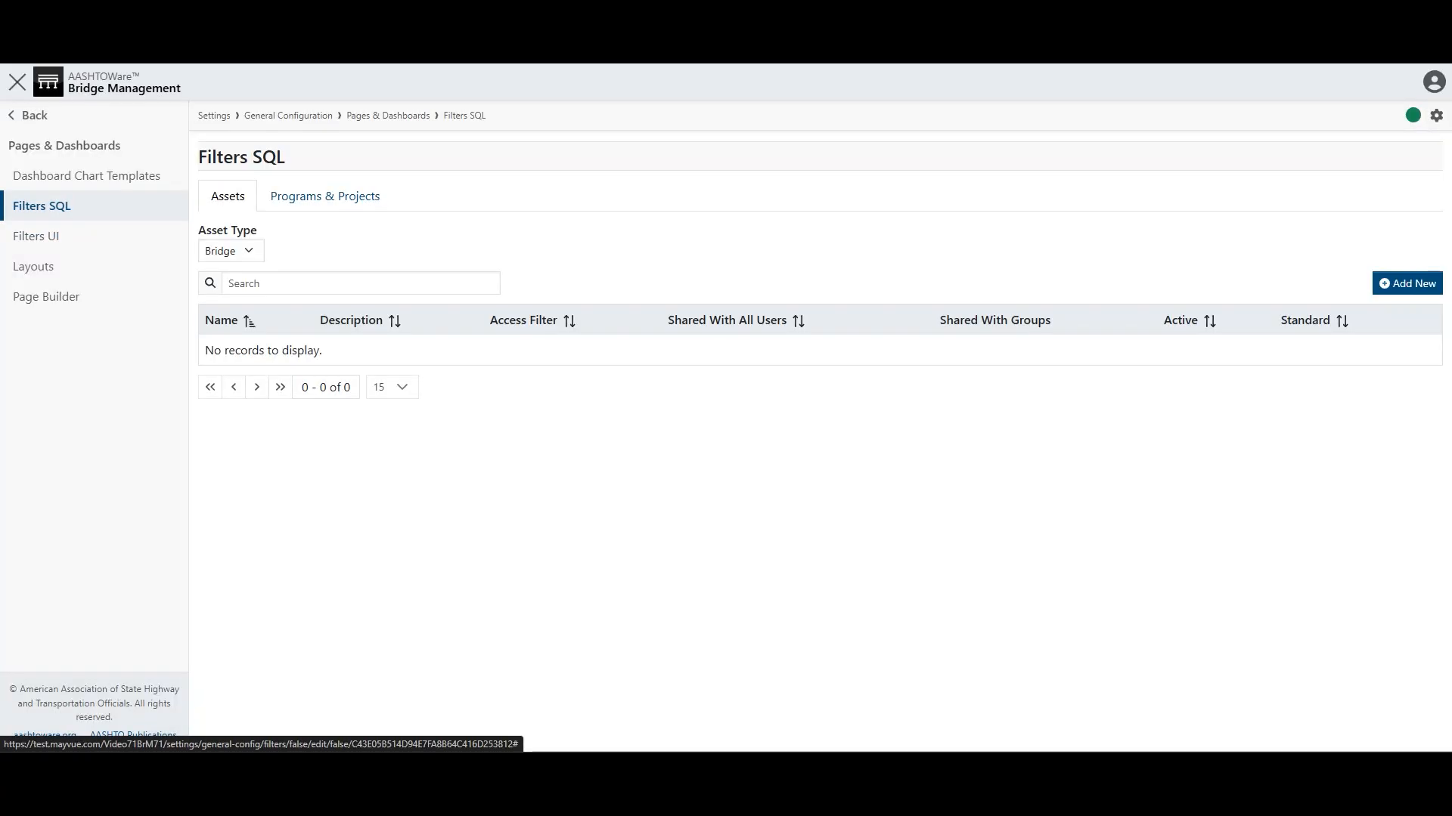
pyautogui.click(326, 196)
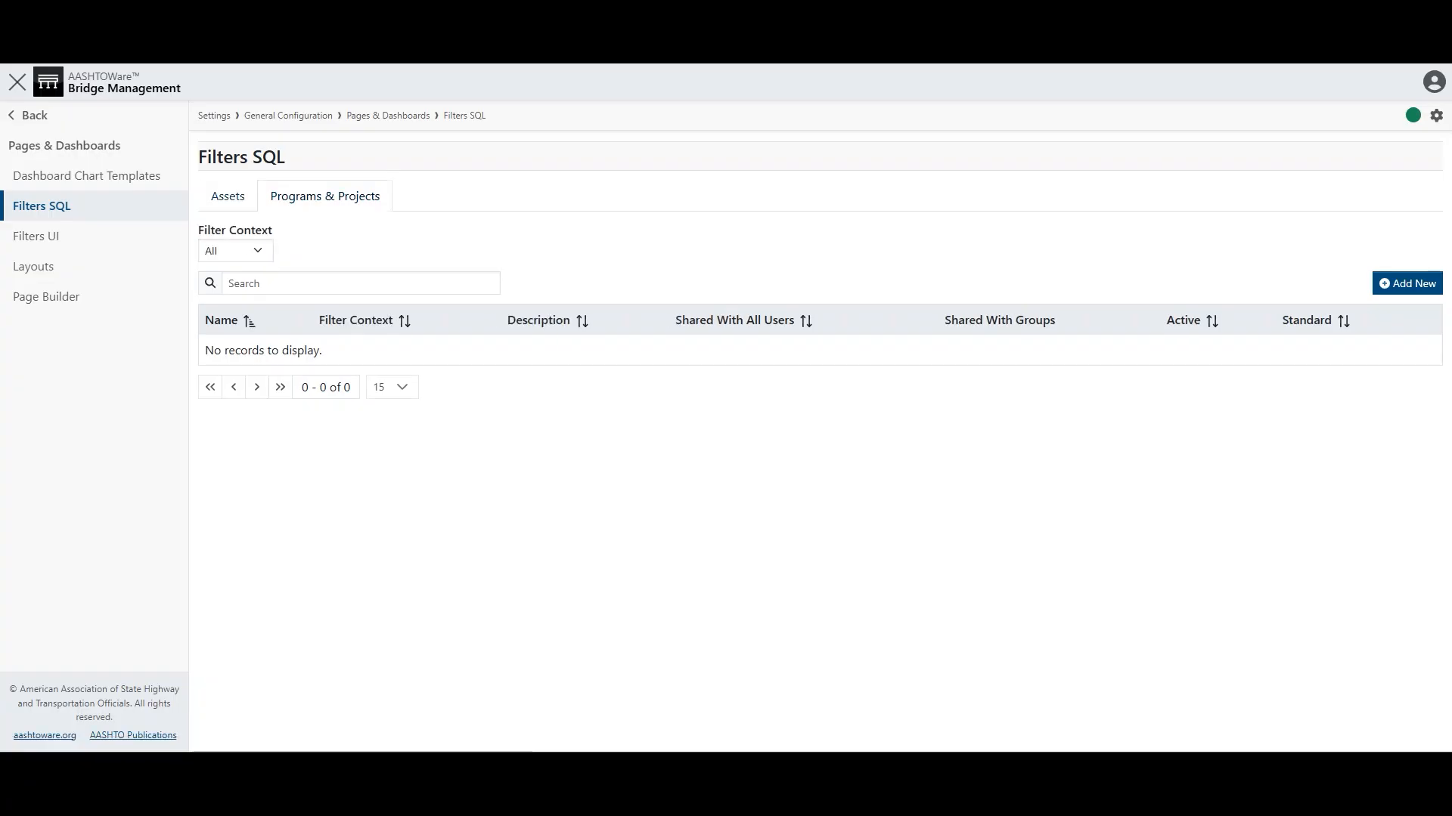
pyautogui.click(1407, 284)
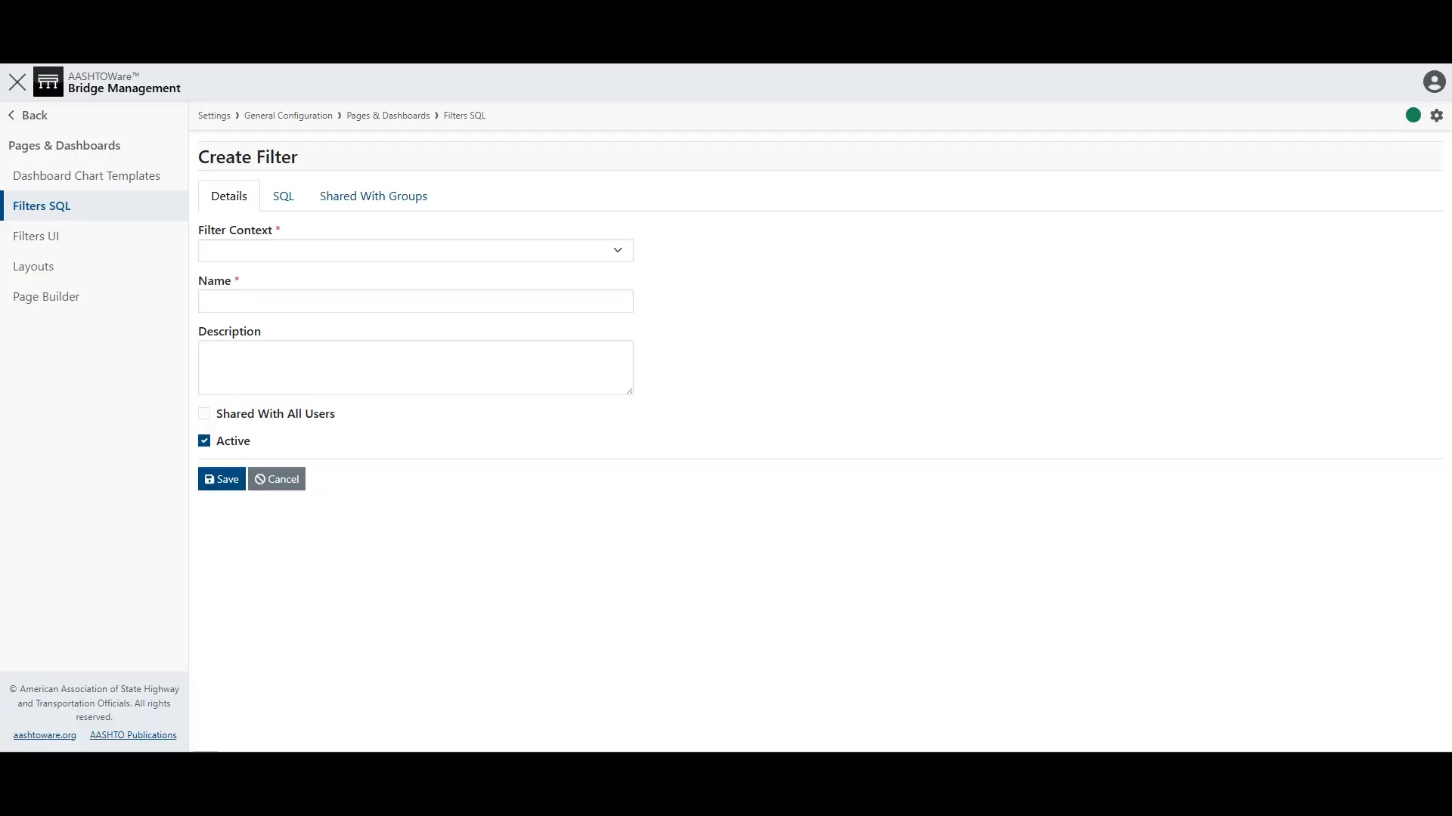
pyautogui.click(284, 196)
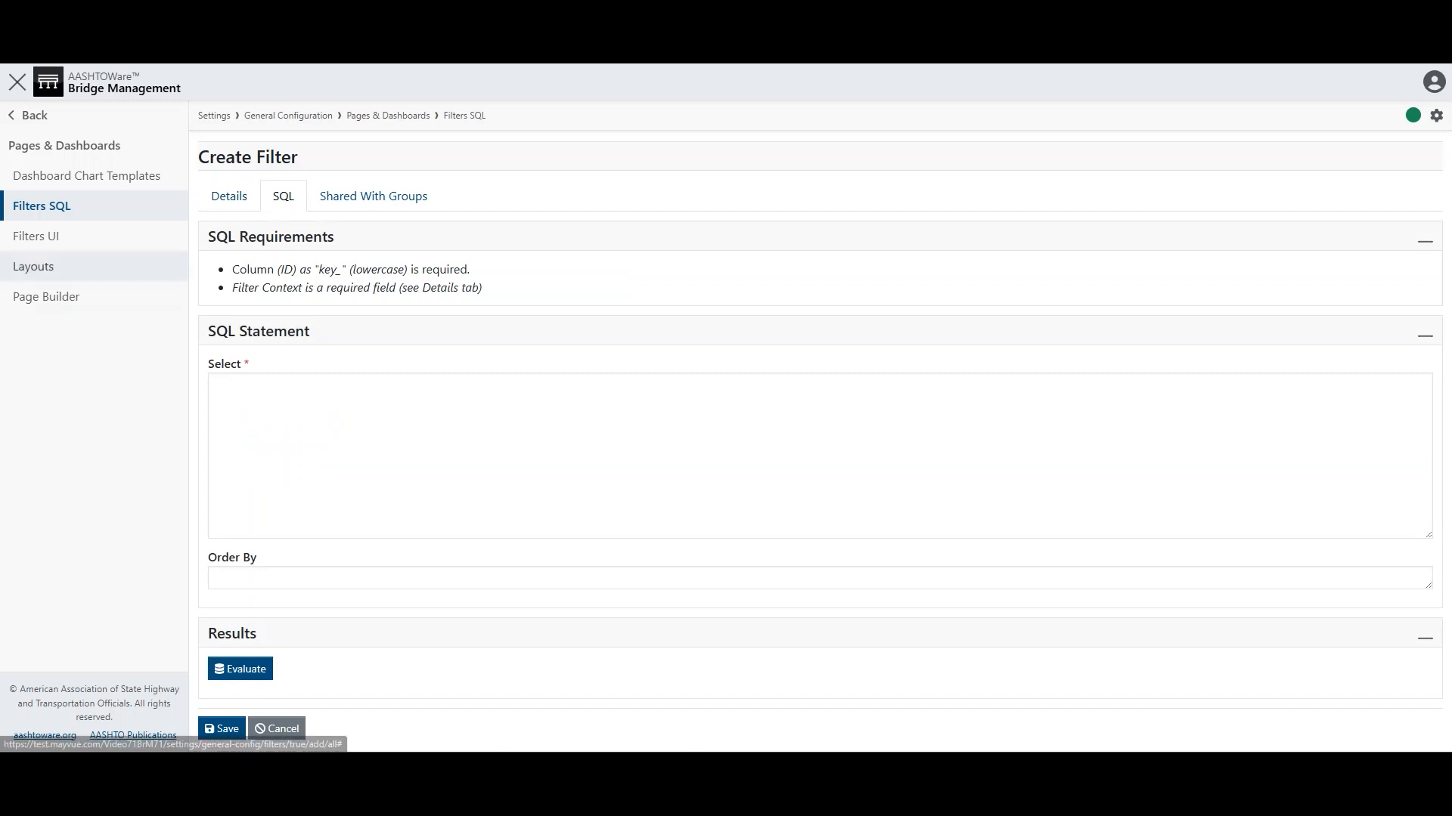
# Step: Open the Project List 2 layout for editing and view the types offered for a new layout field, then cancel it
pyautogui.click(34, 266)
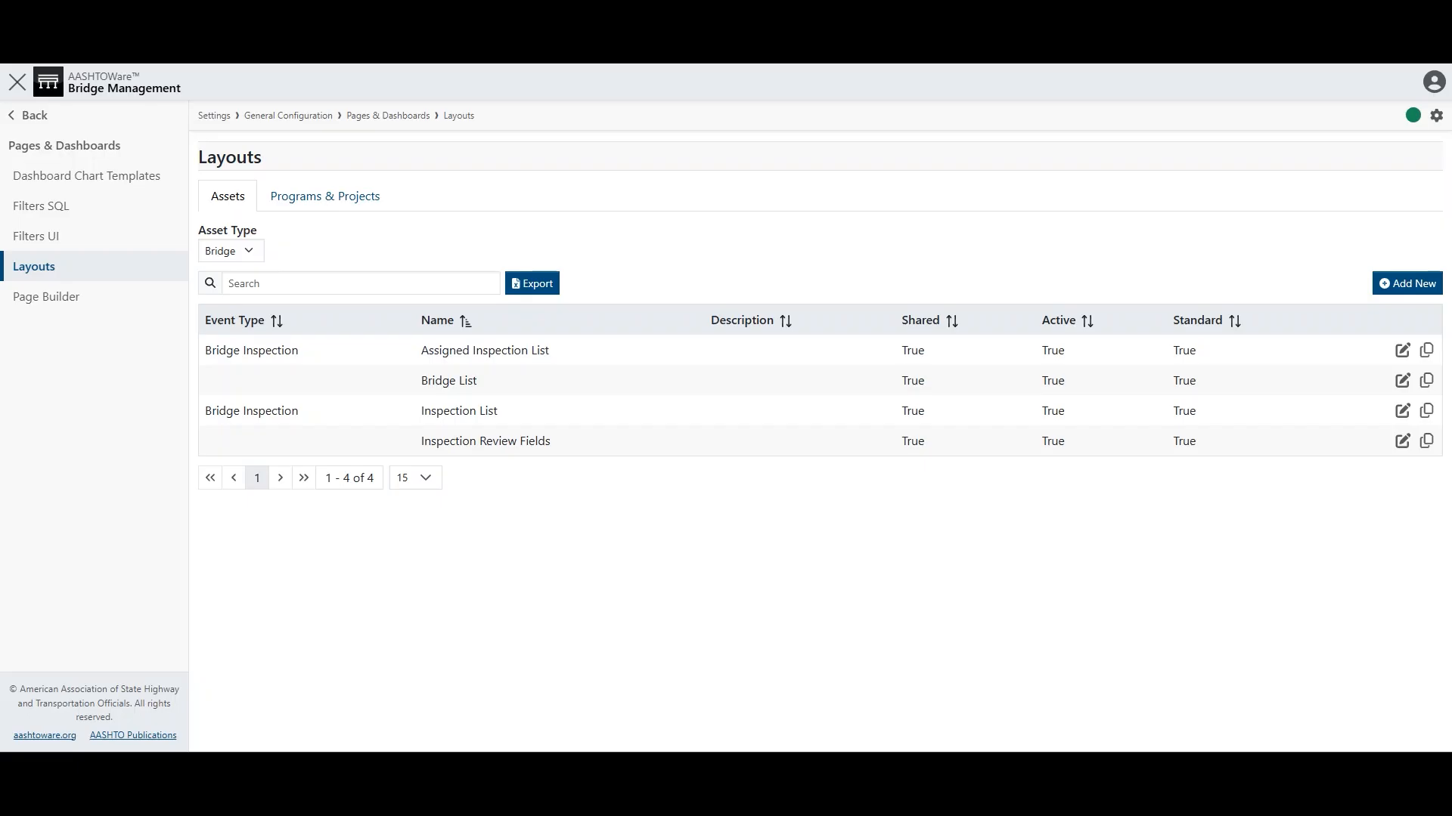
pyautogui.click(325, 197)
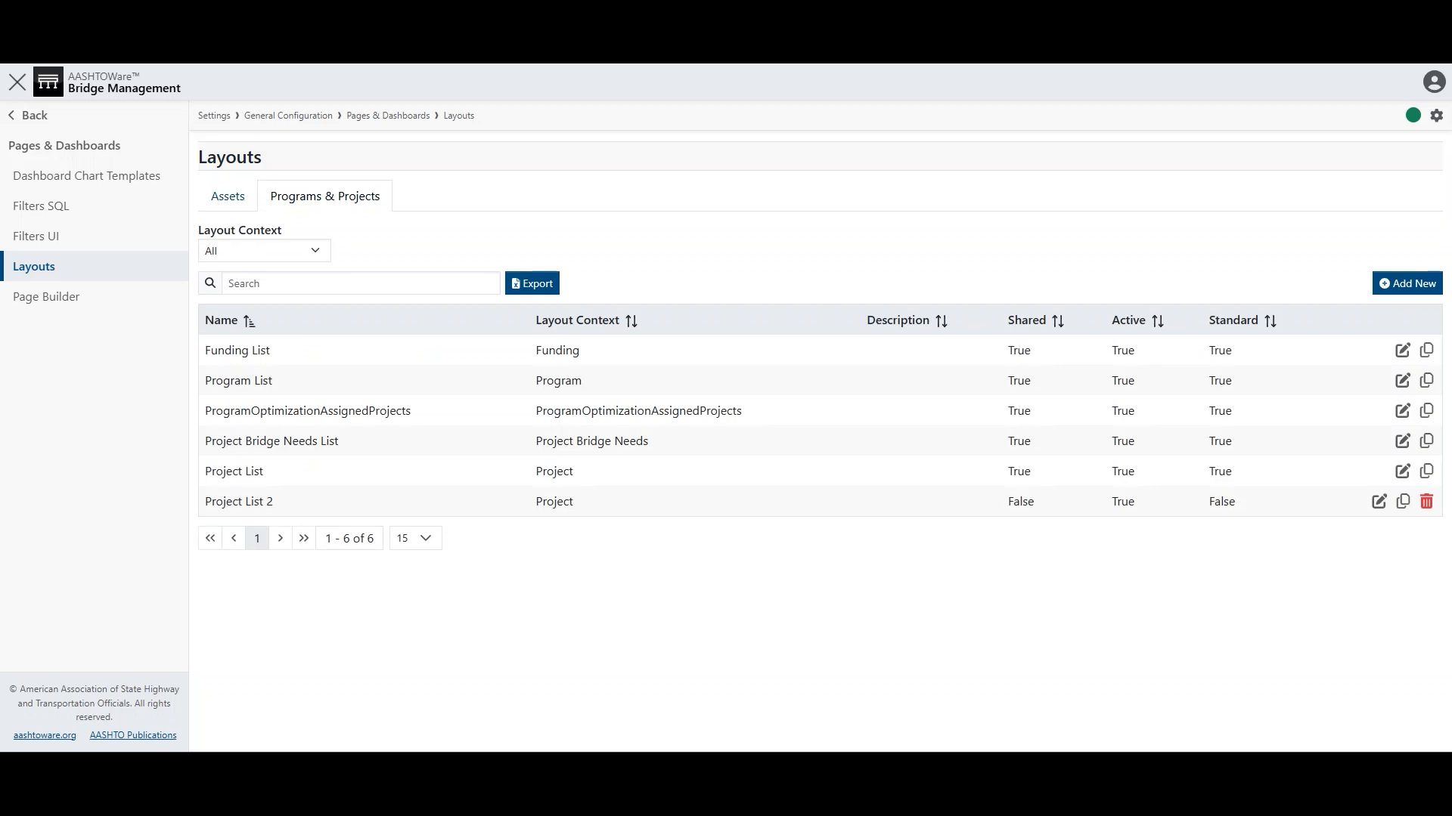
pyautogui.click(1378, 501)
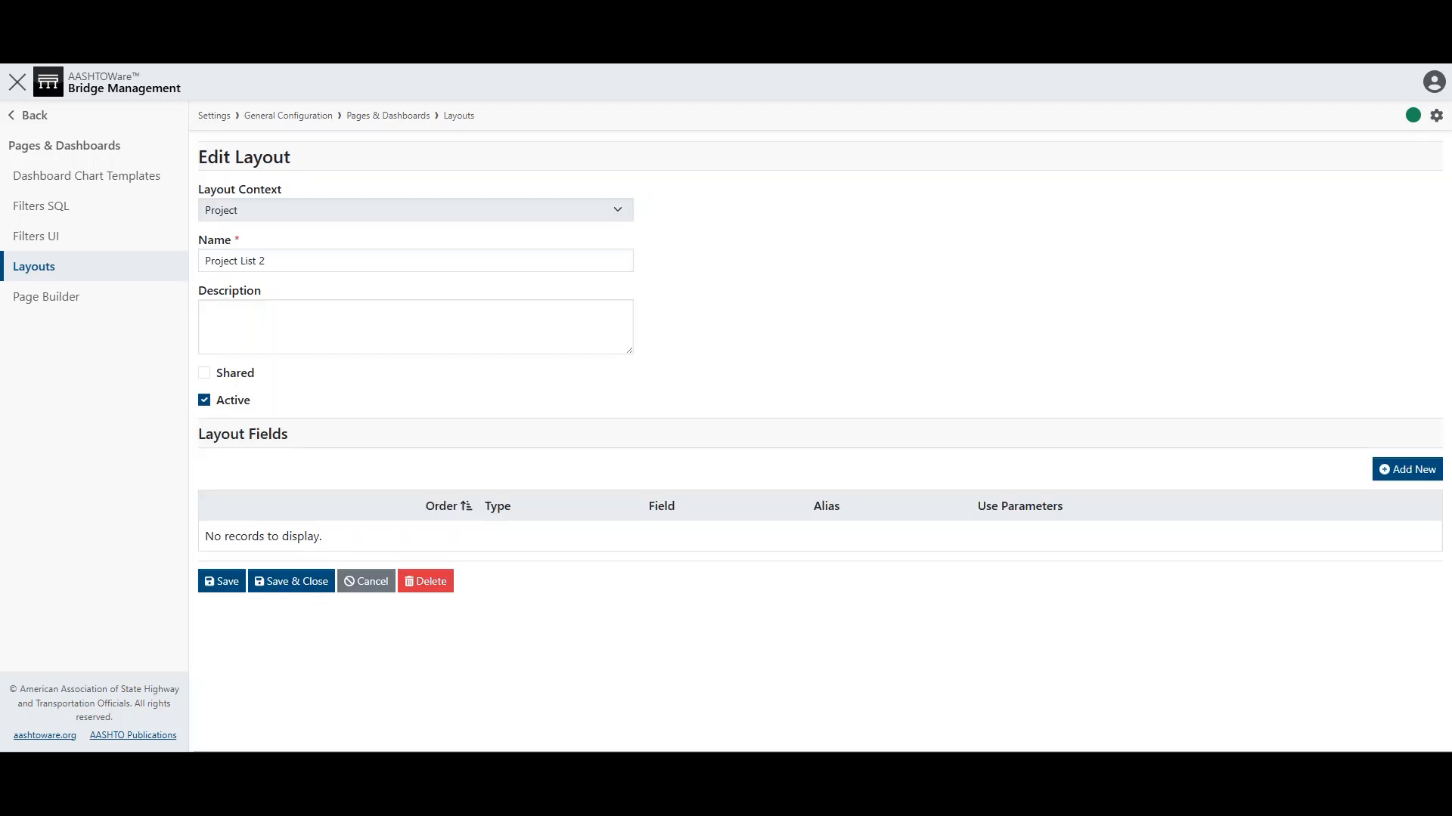
pyautogui.click(1383, 469)
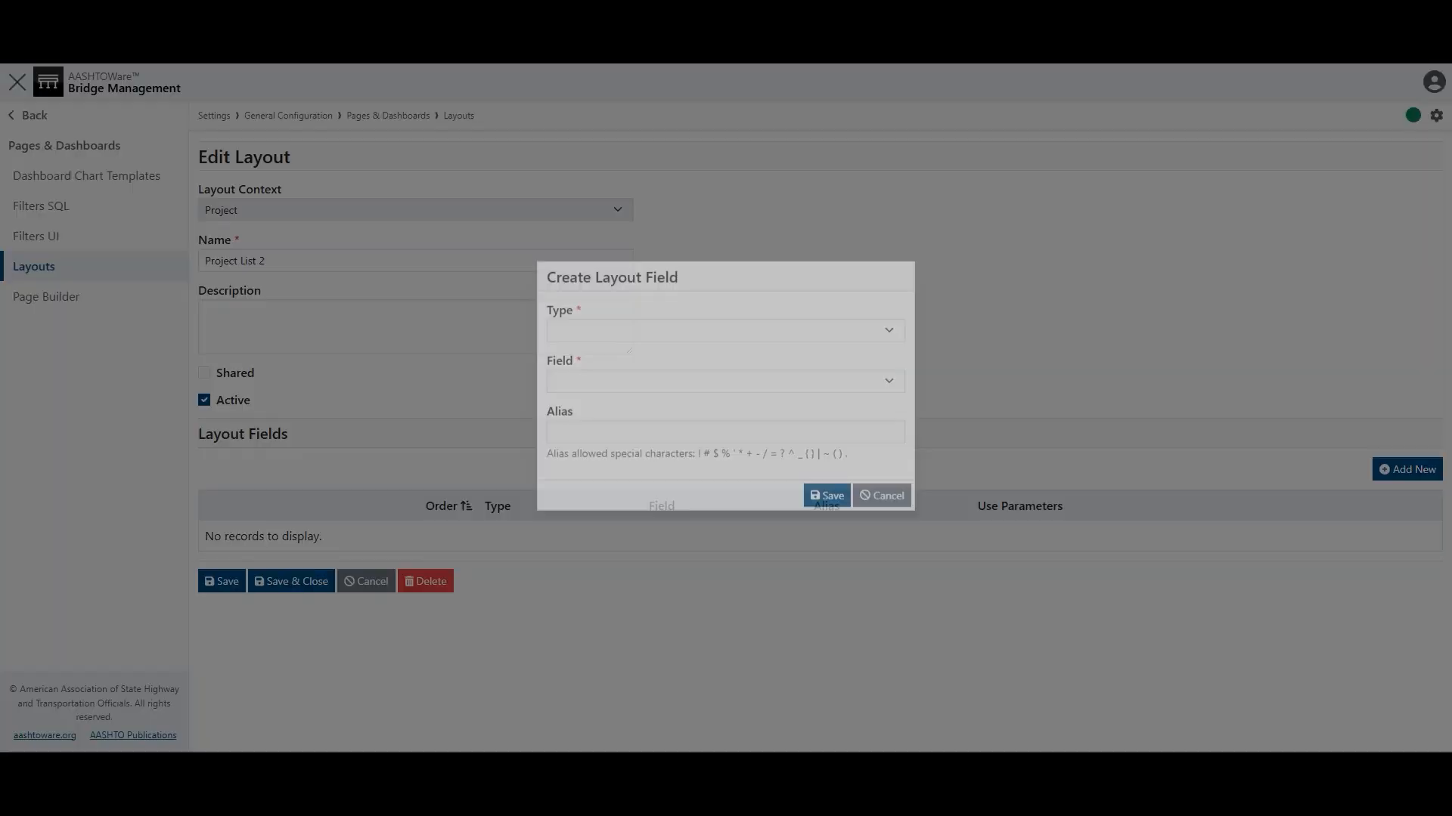
pyautogui.click(725, 353)
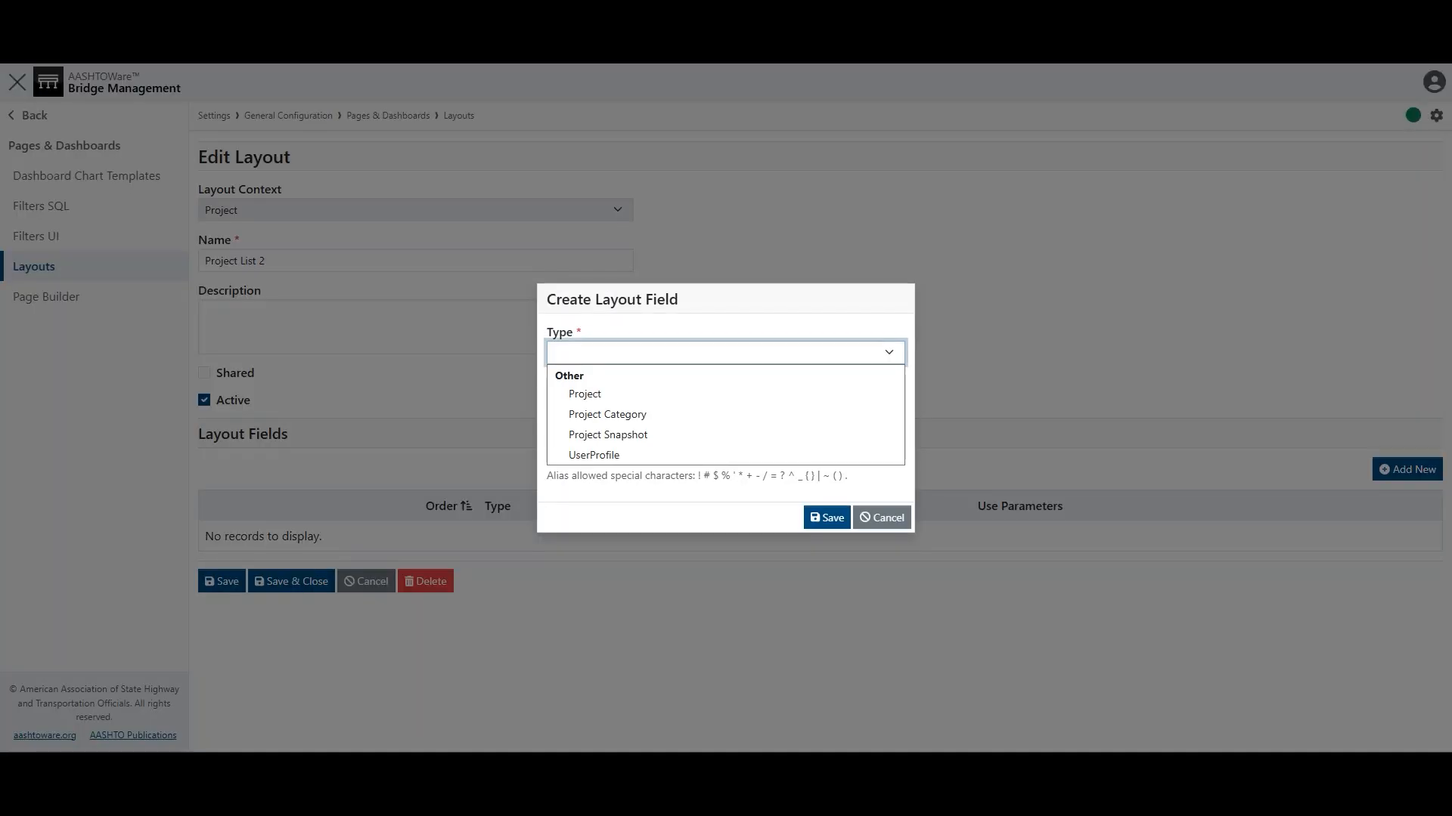
pyautogui.click(725, 353)
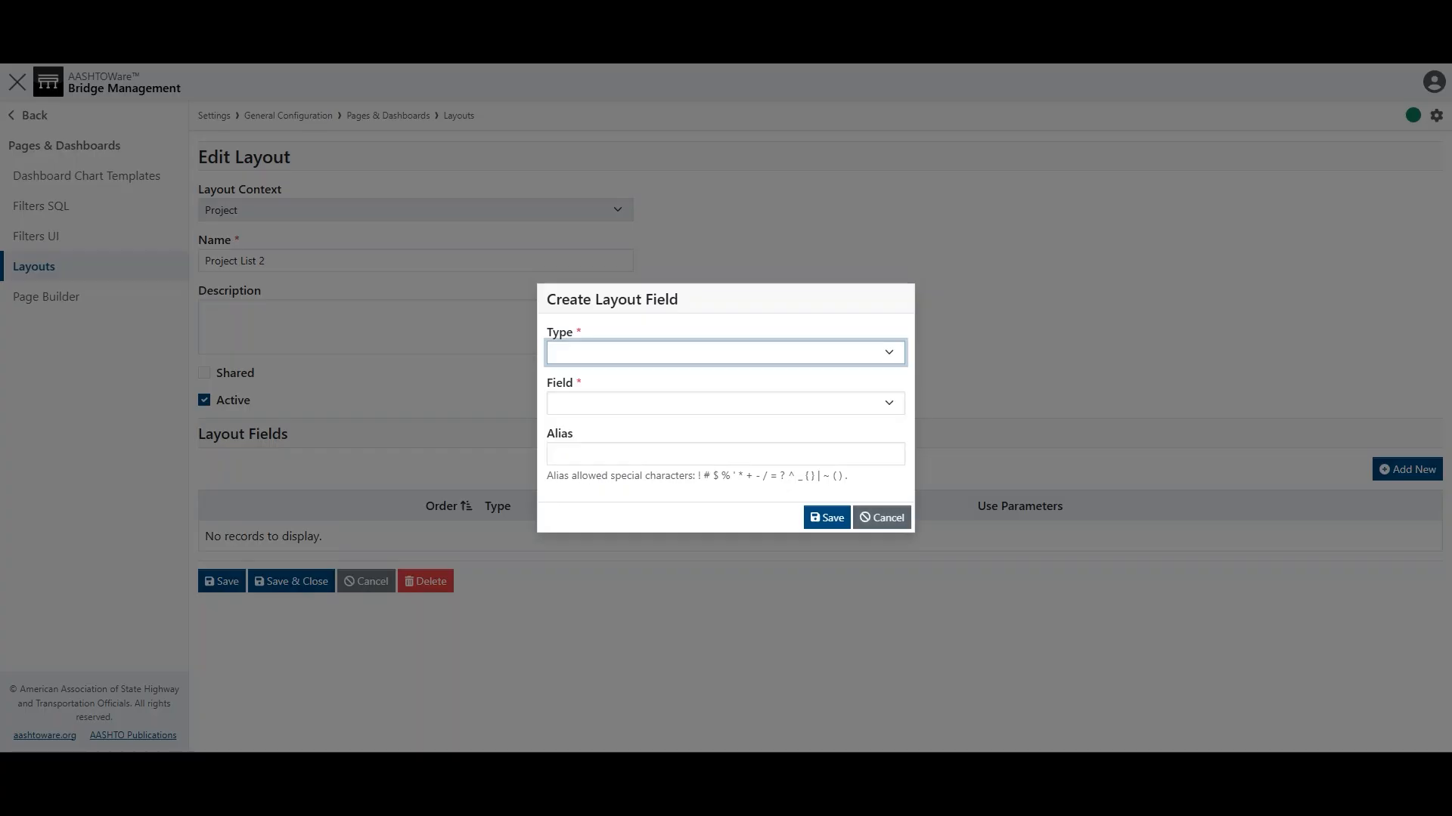
pyautogui.click(881, 517)
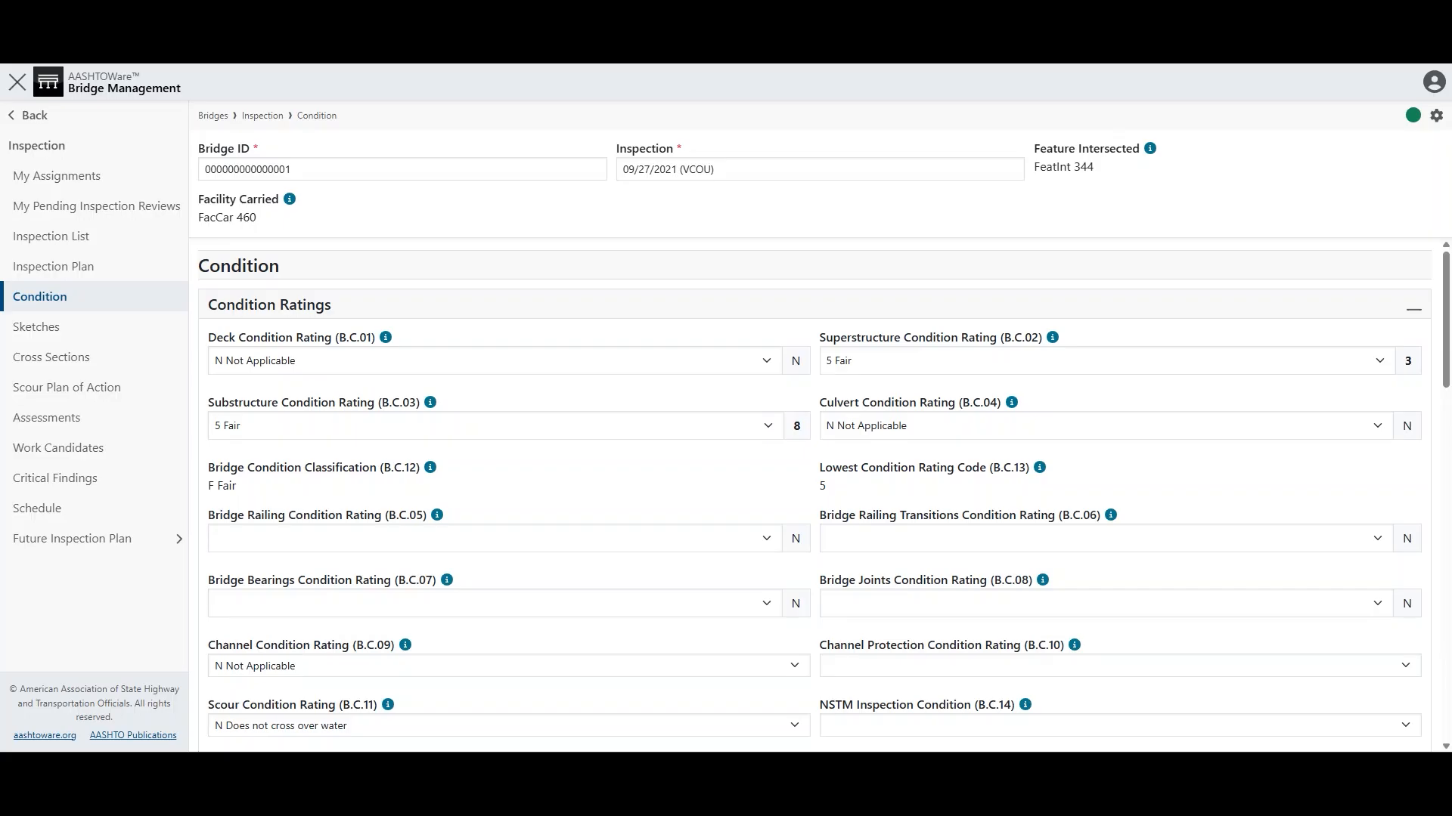
# Step: View the available Deck Condition Rating (B.C.01) options on the inspection's Condition page without changing the rating
pyautogui.click(494, 361)
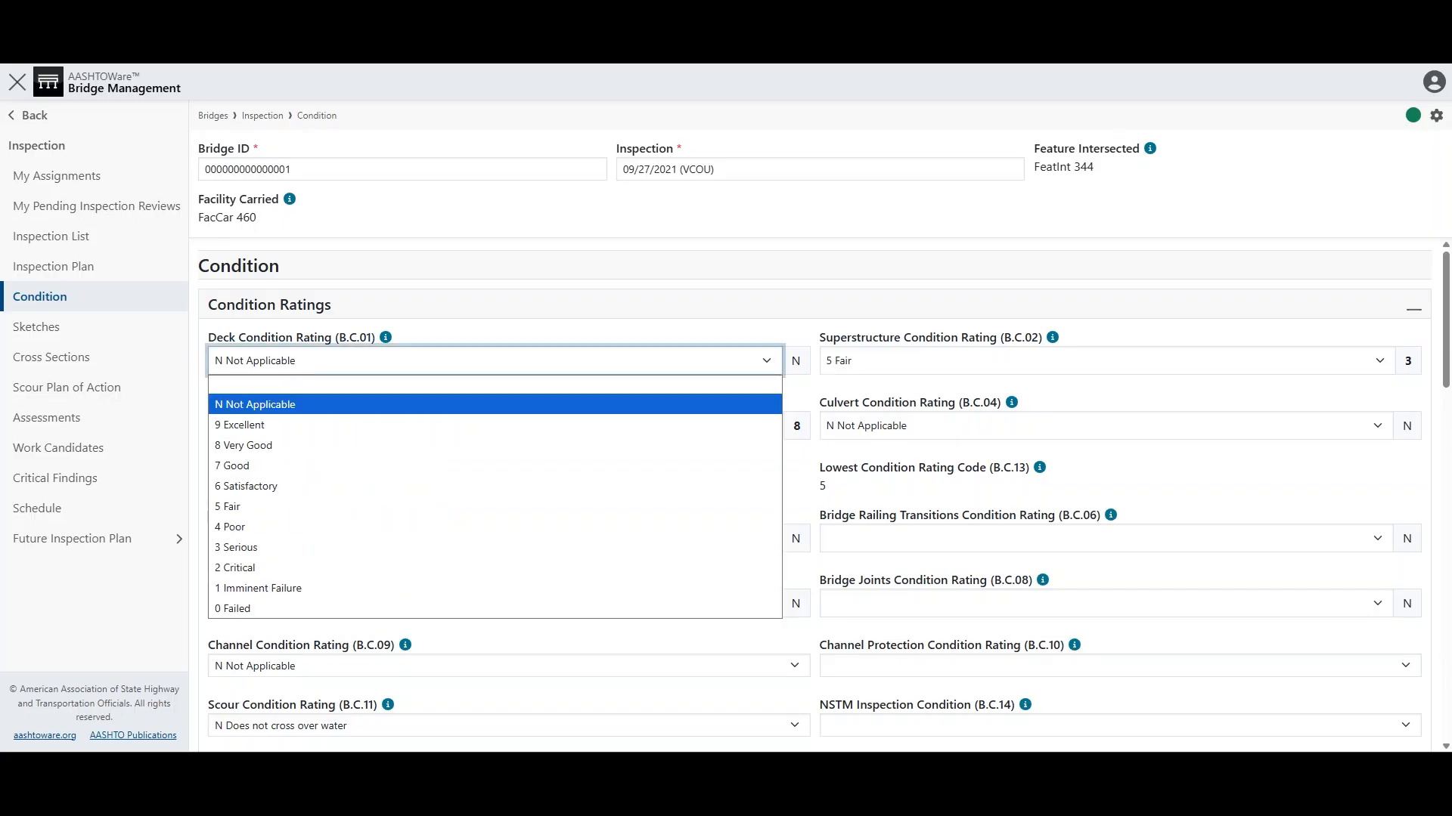
pyautogui.press('Escape')
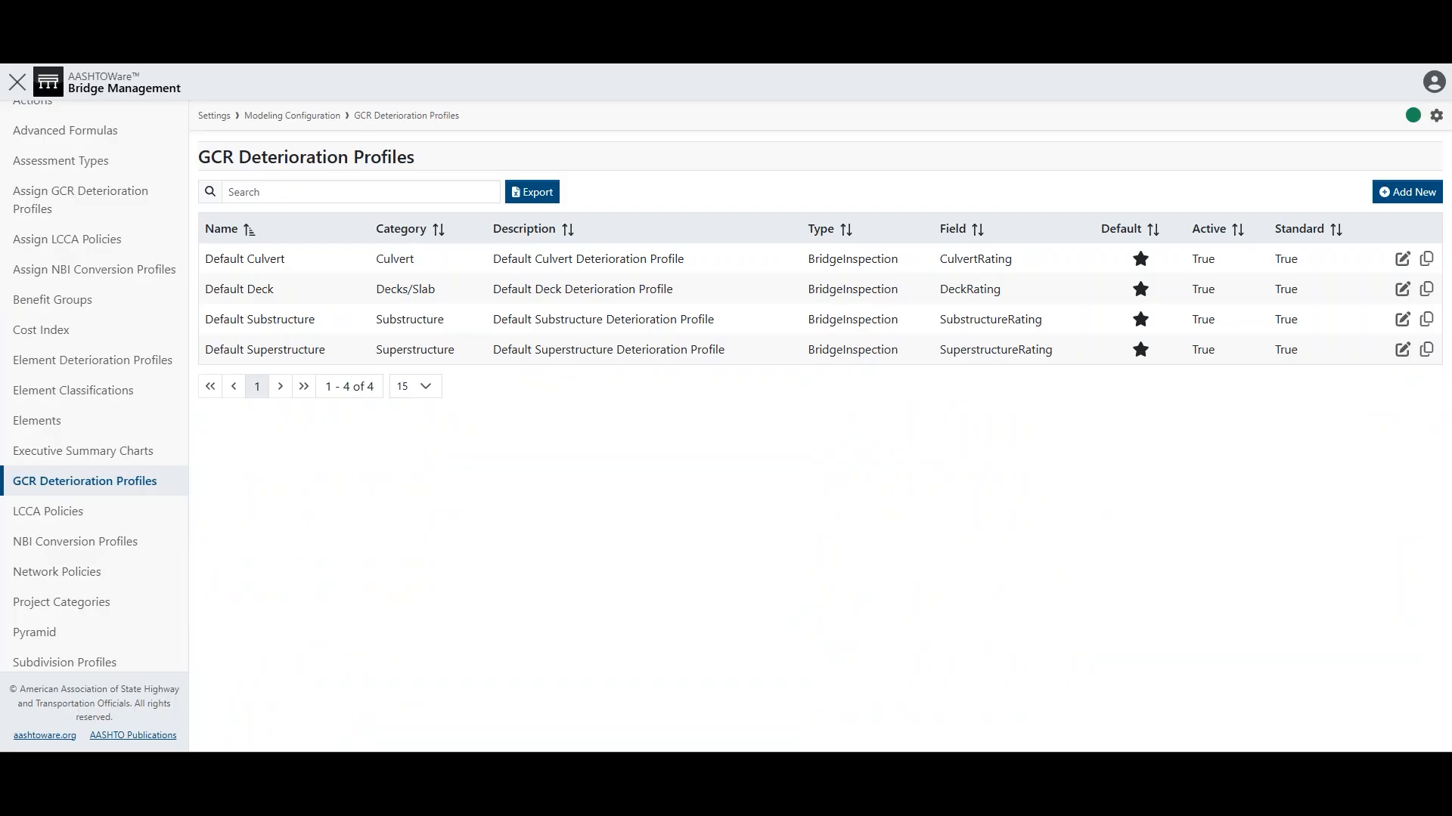
# Step: Review the details and NBI rating transition times on a new GCR deterioration profile form, then cancel it
pyautogui.click(1406, 192)
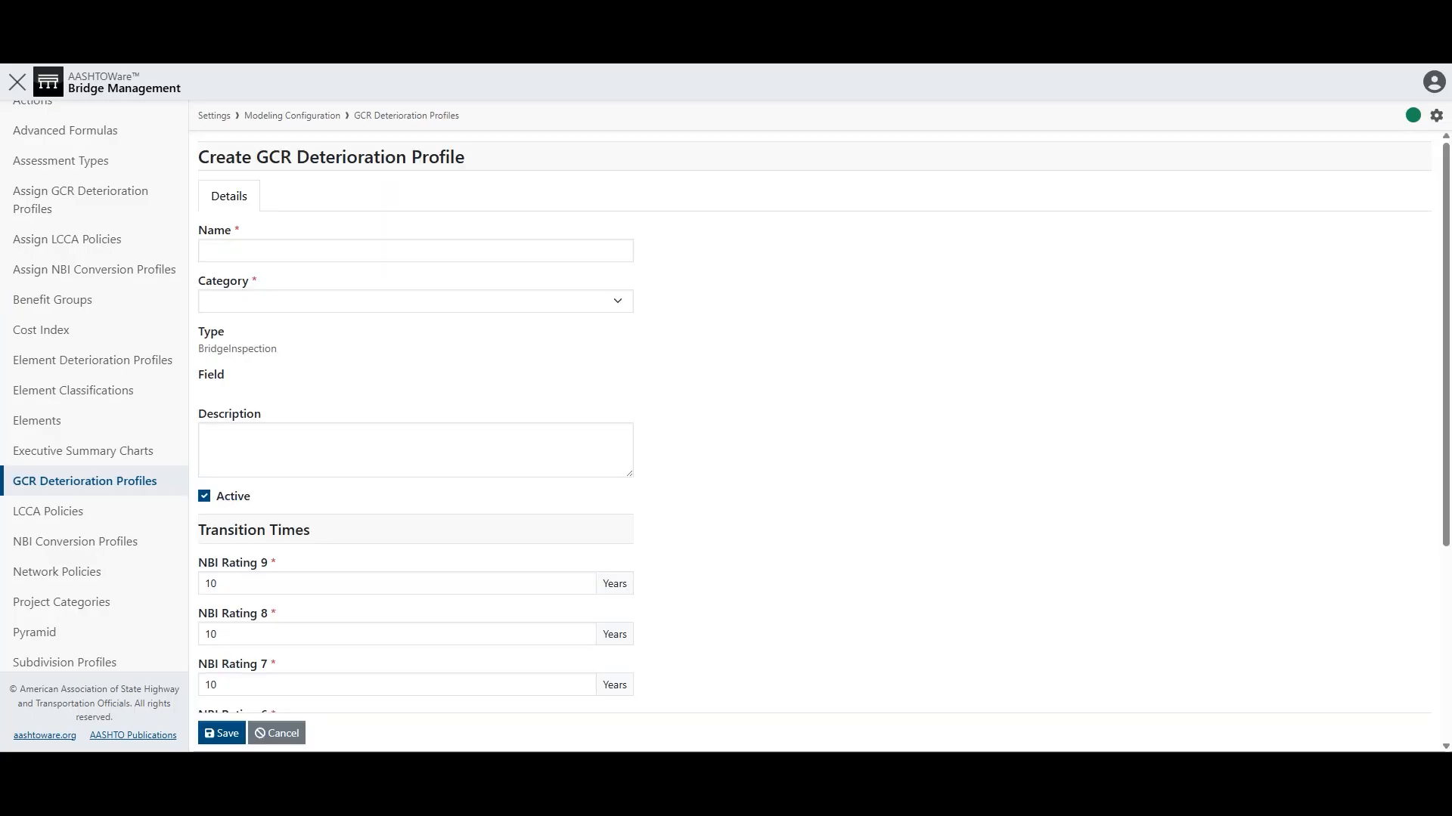
pyautogui.scroll(-4, 756, 423)
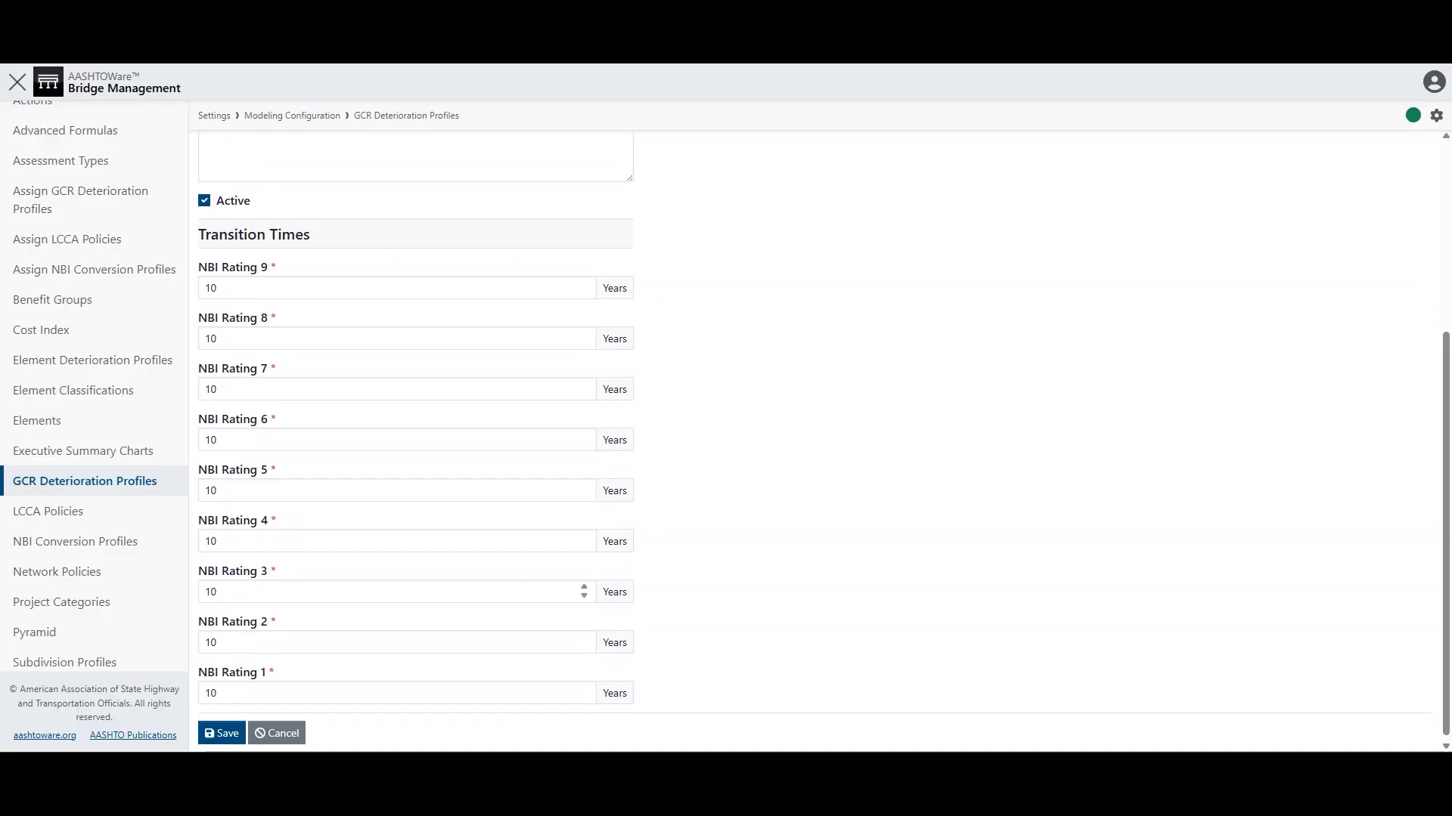
pyautogui.scroll(4, 756, 423)
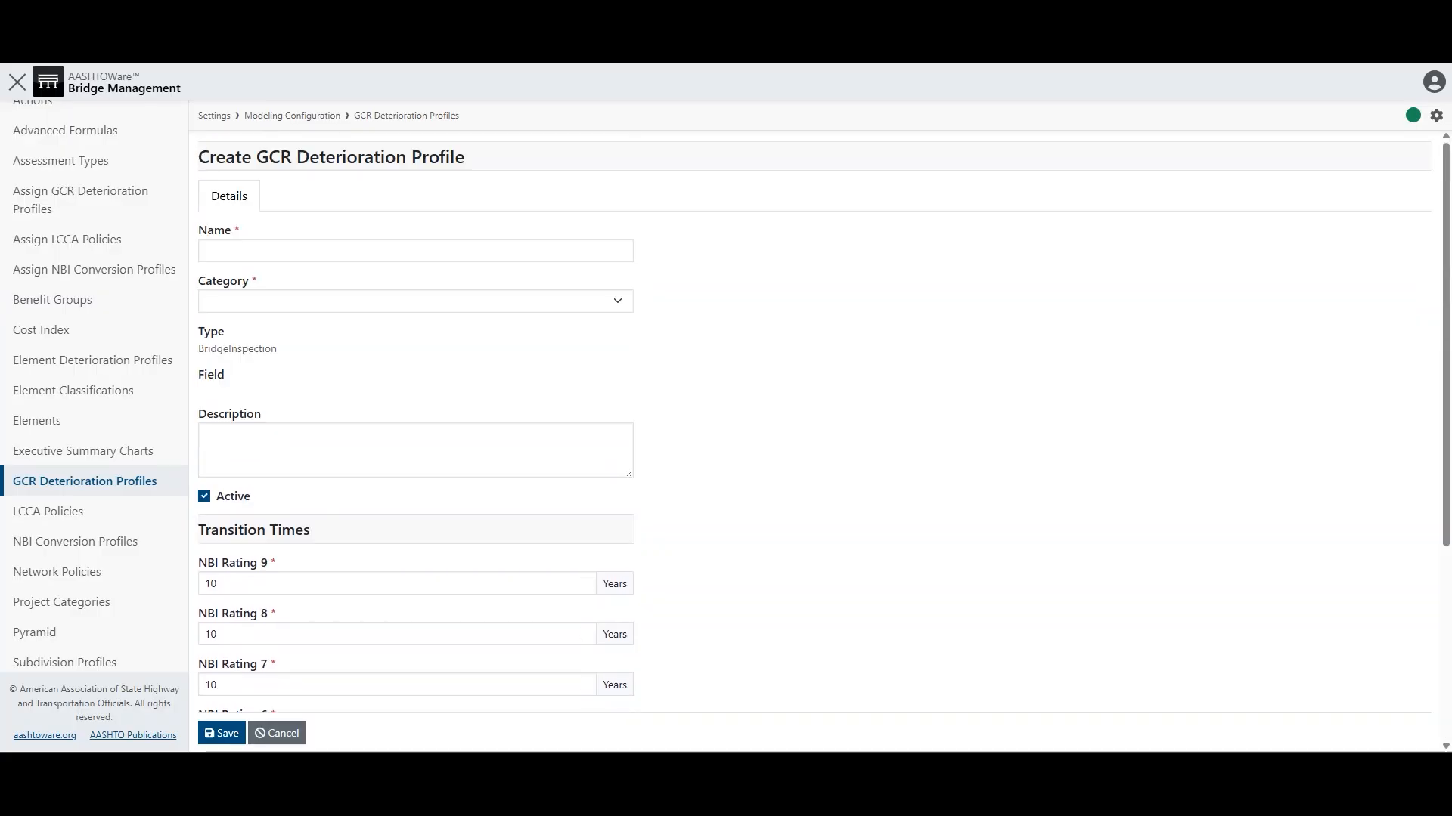
pyautogui.click(277, 733)
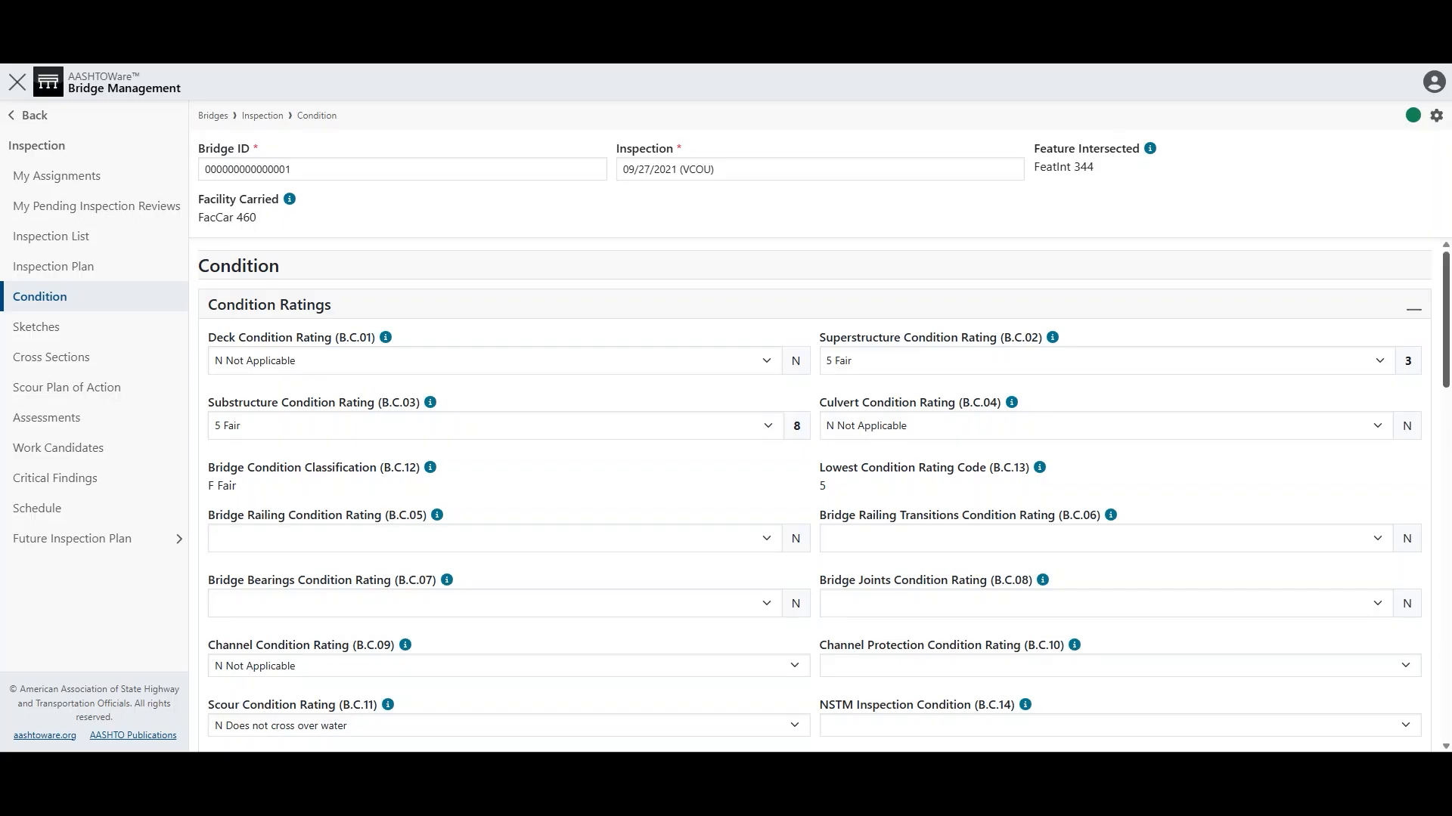
# Step: Examine the Element Conditions table on the bridge inspection's Condition page
pyautogui.scroll(-10, 814, 495)
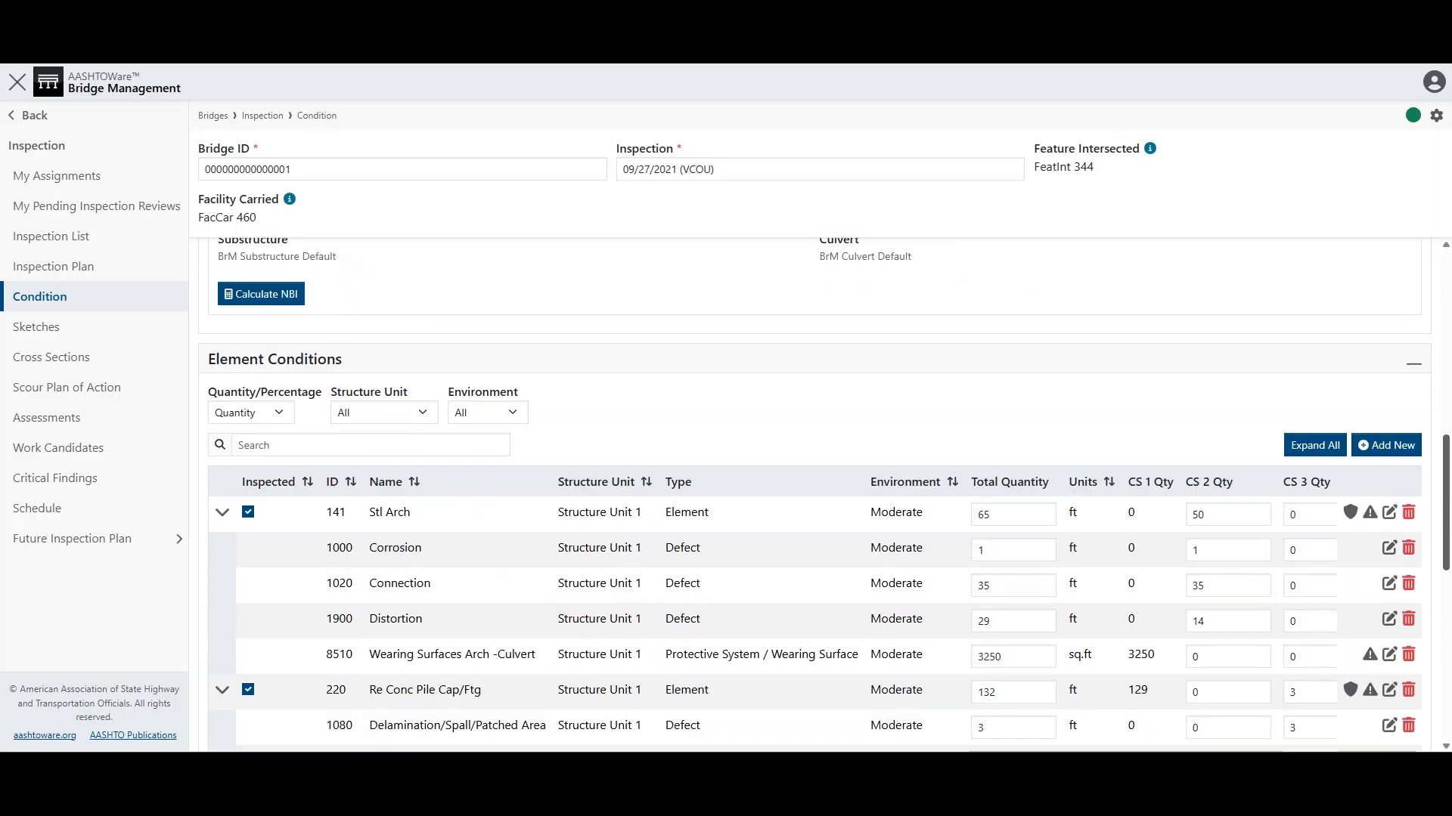
pyautogui.scroll(-2, 814, 495)
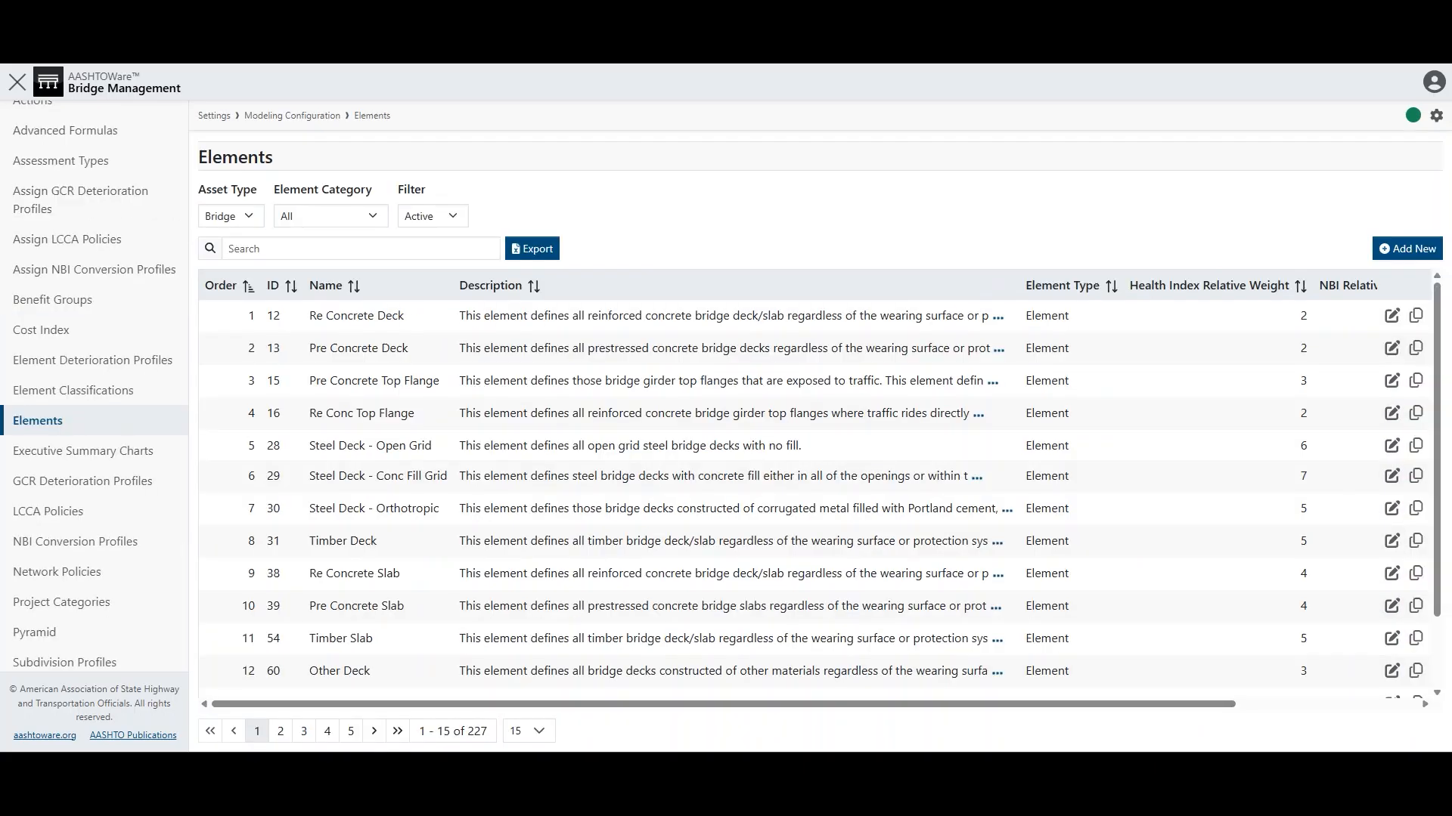
# Step: Review the new element form, including the NBI Relative Weight field and the available element categories
pyautogui.click(1406, 248)
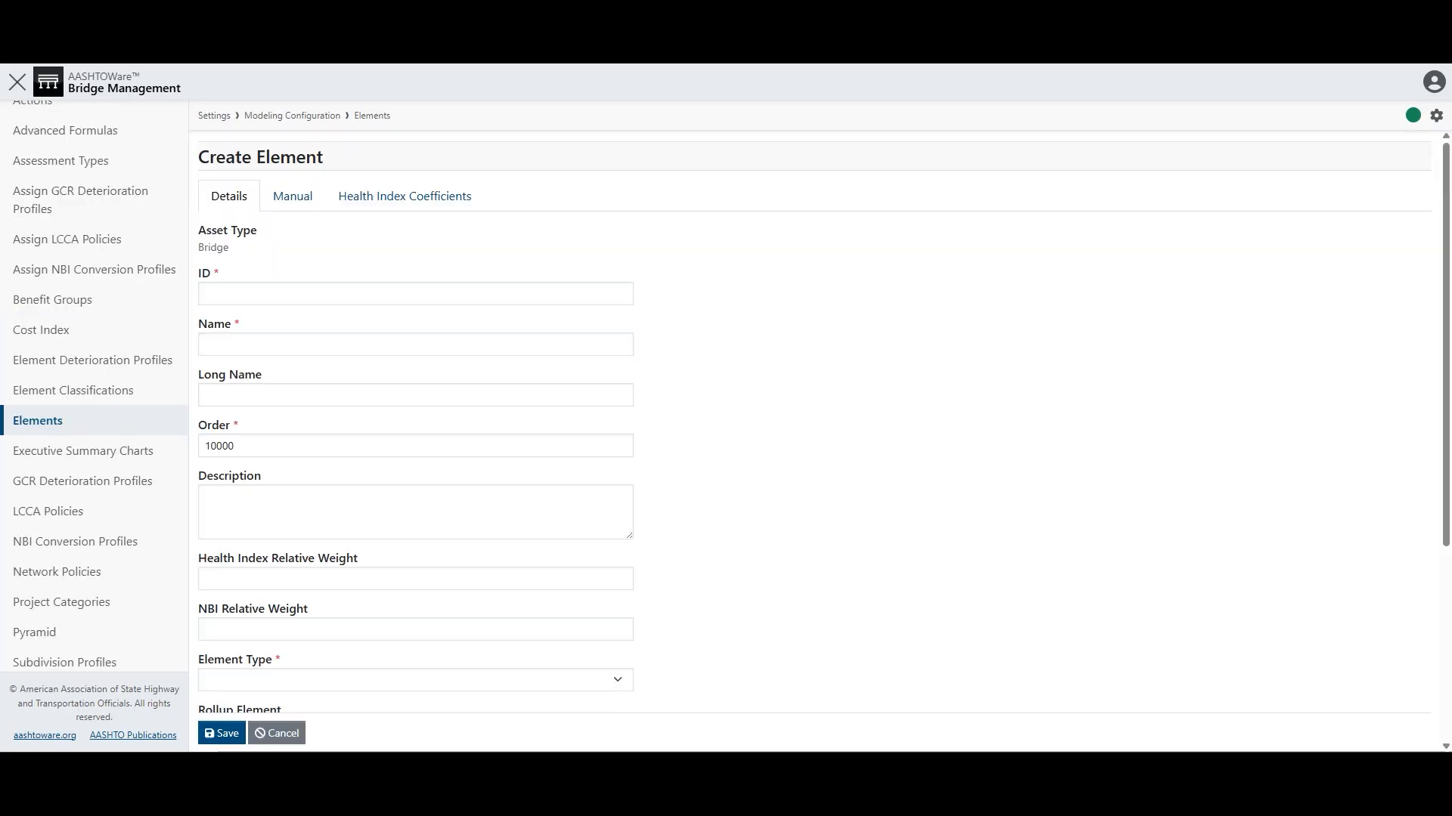
pyautogui.click(415, 629)
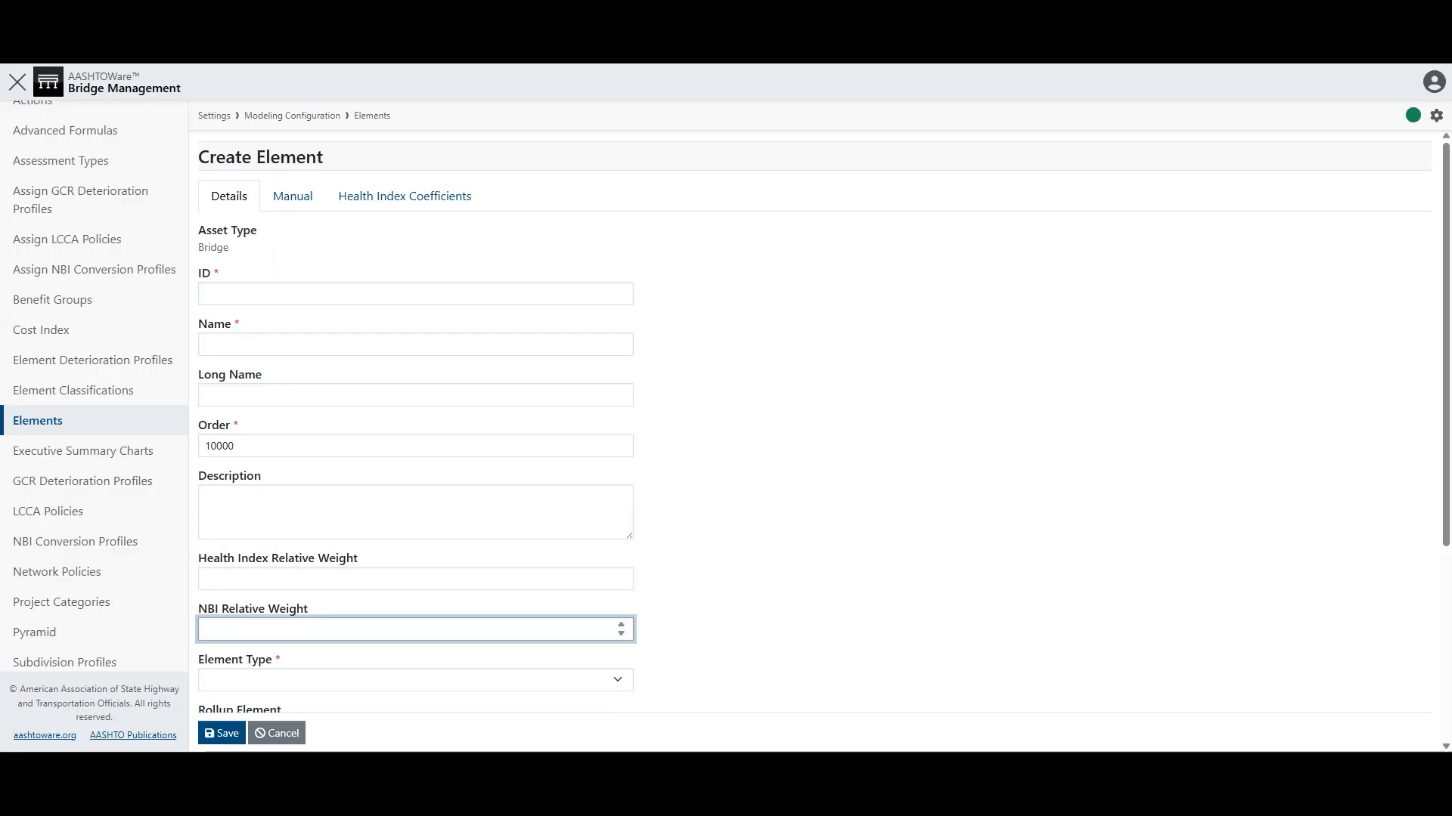
pyautogui.scroll(-4, 816, 438)
pyautogui.click(415, 564)
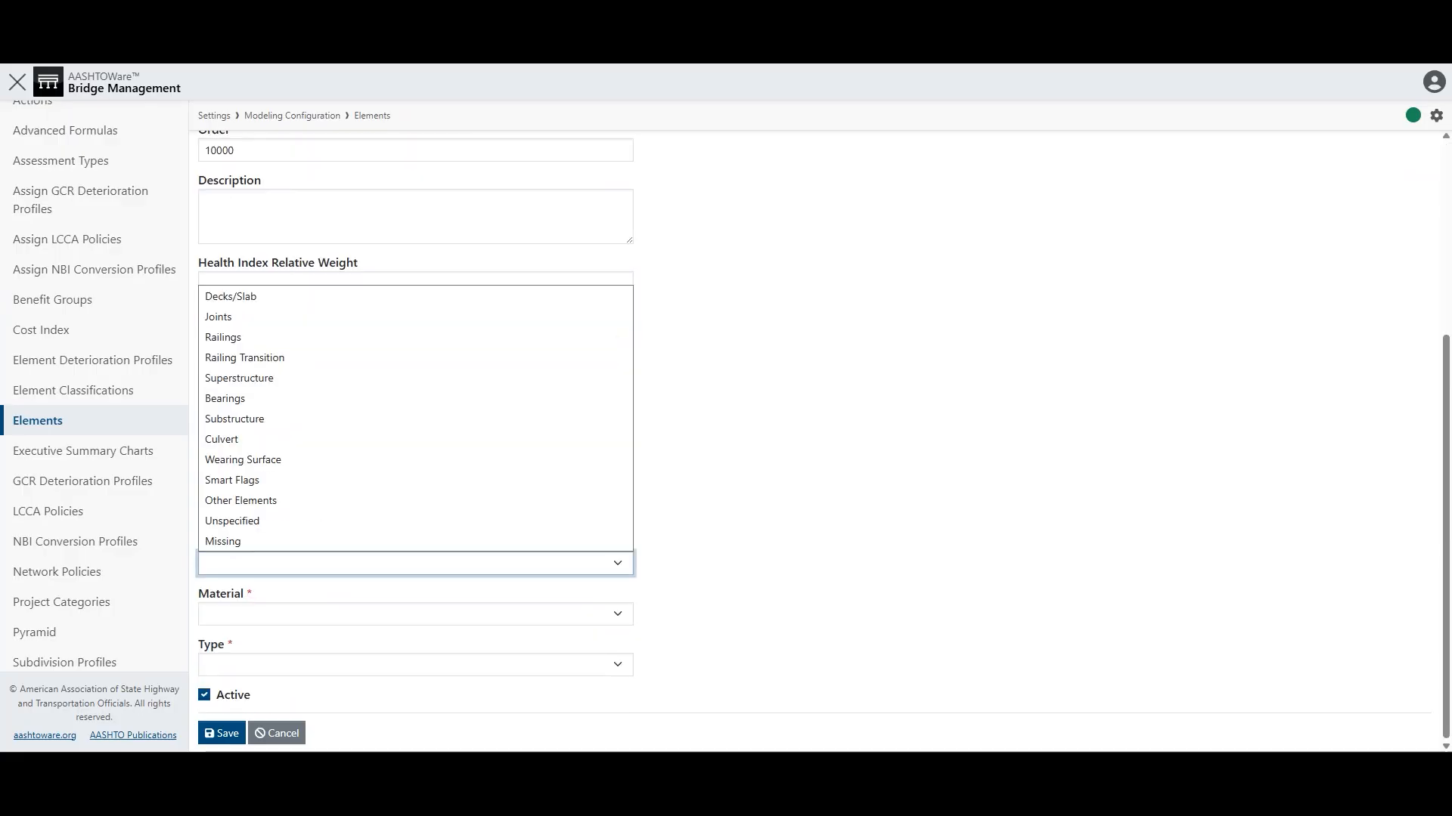
pyautogui.click(816, 439)
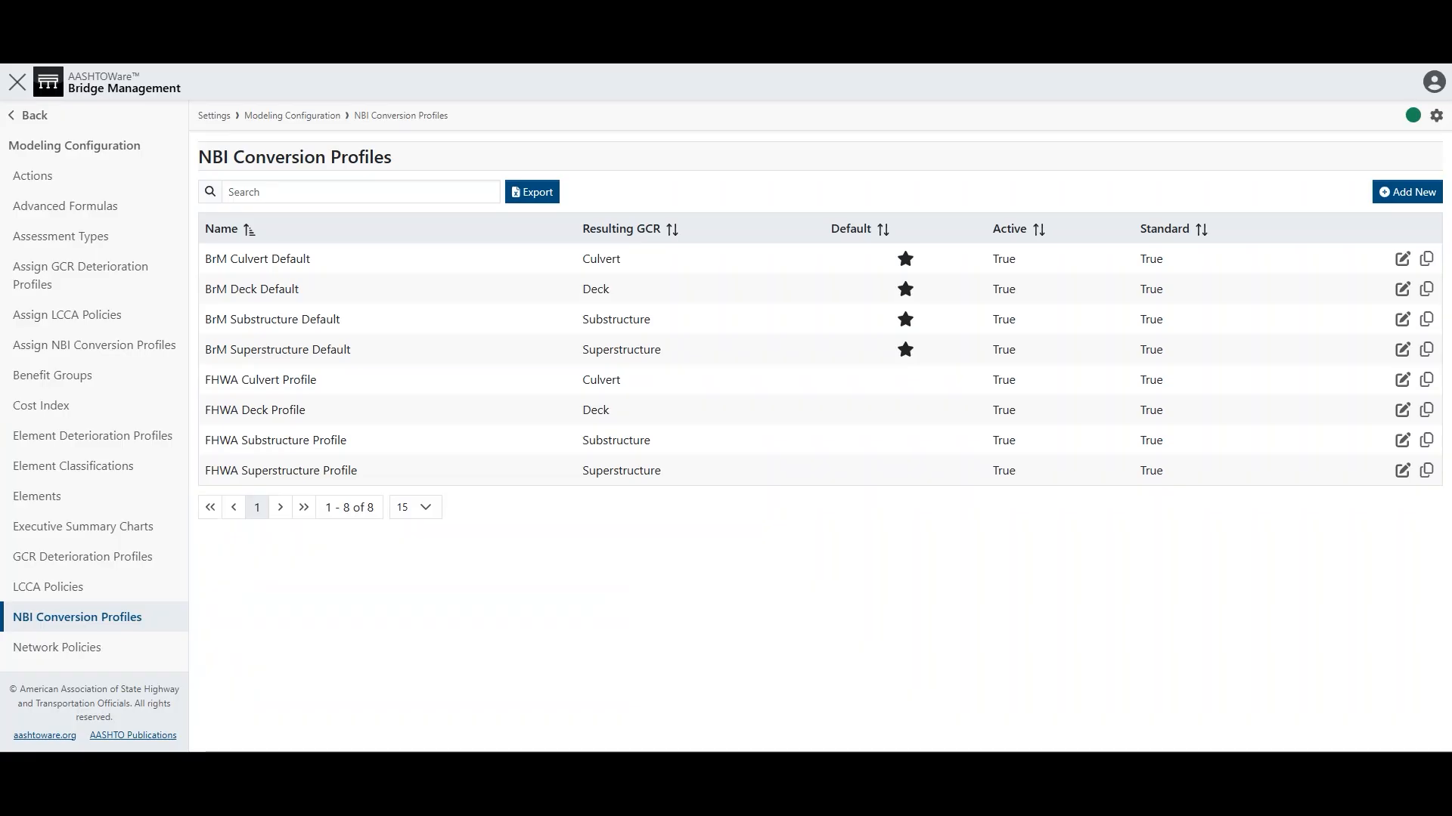
# Step: Review a new NBI conversion profile's element categories and Generic Upper Limits, then cancel the profile
pyautogui.click(1407, 192)
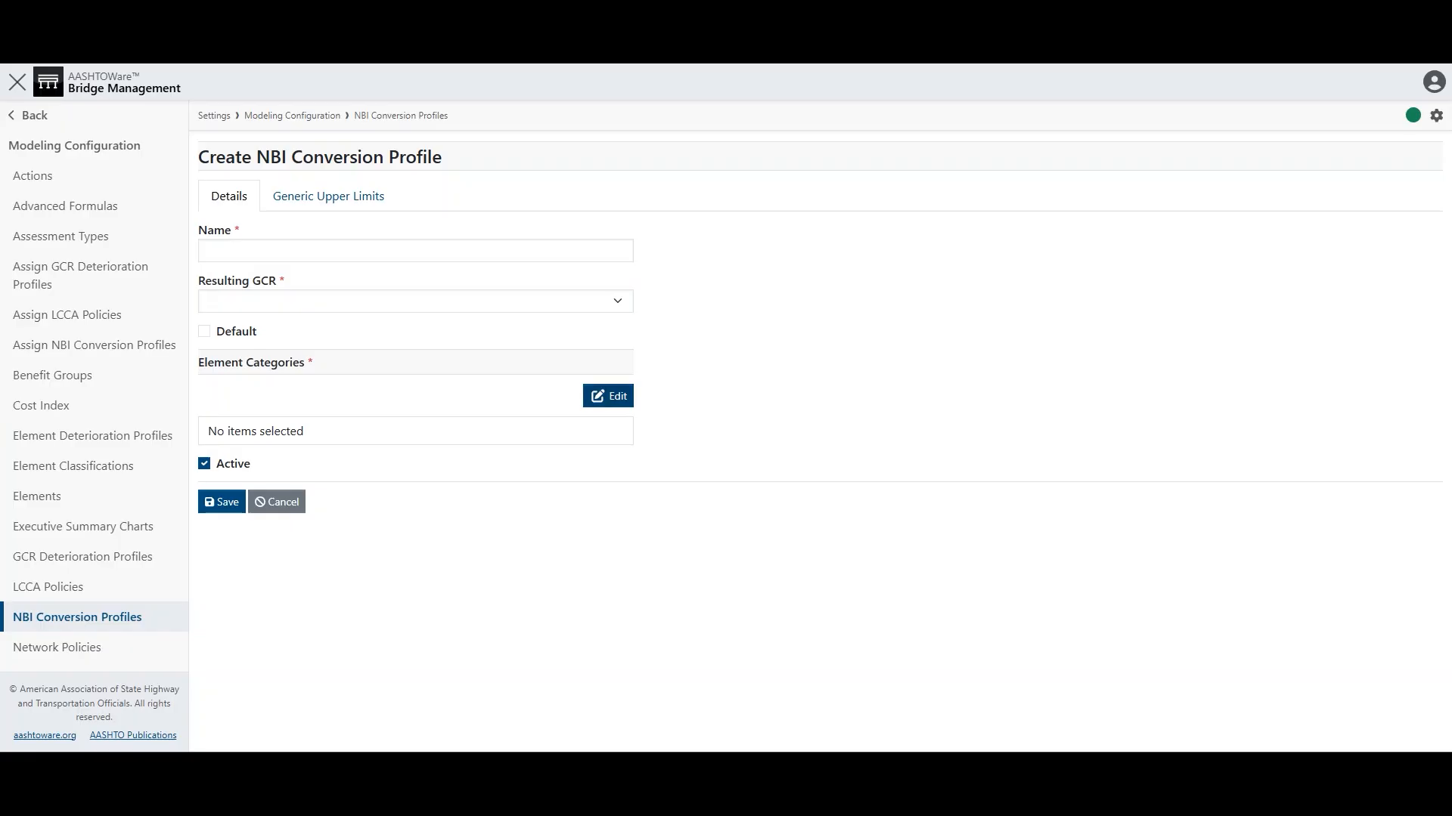
pyautogui.click(607, 396)
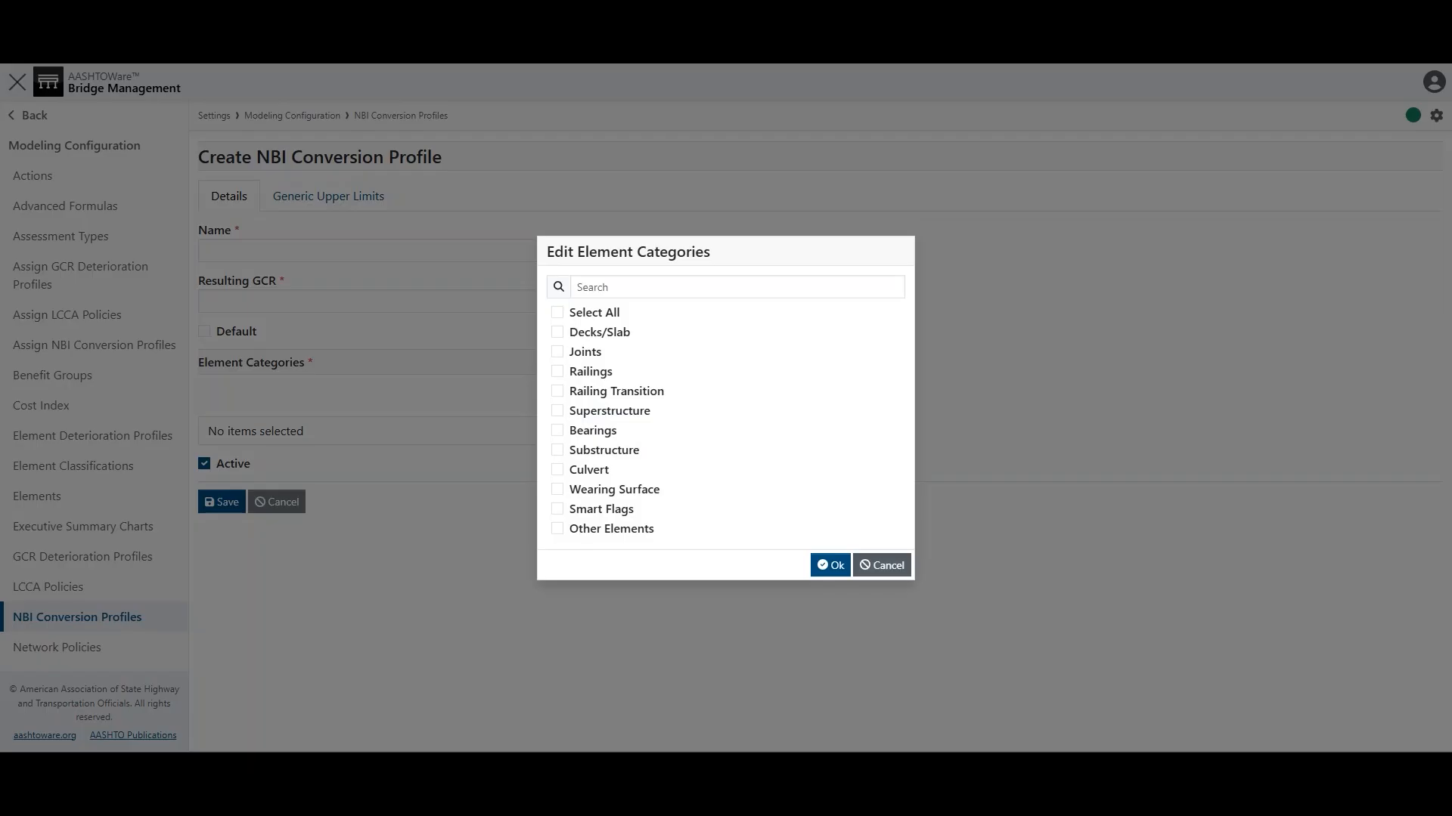
pyautogui.click(882, 565)
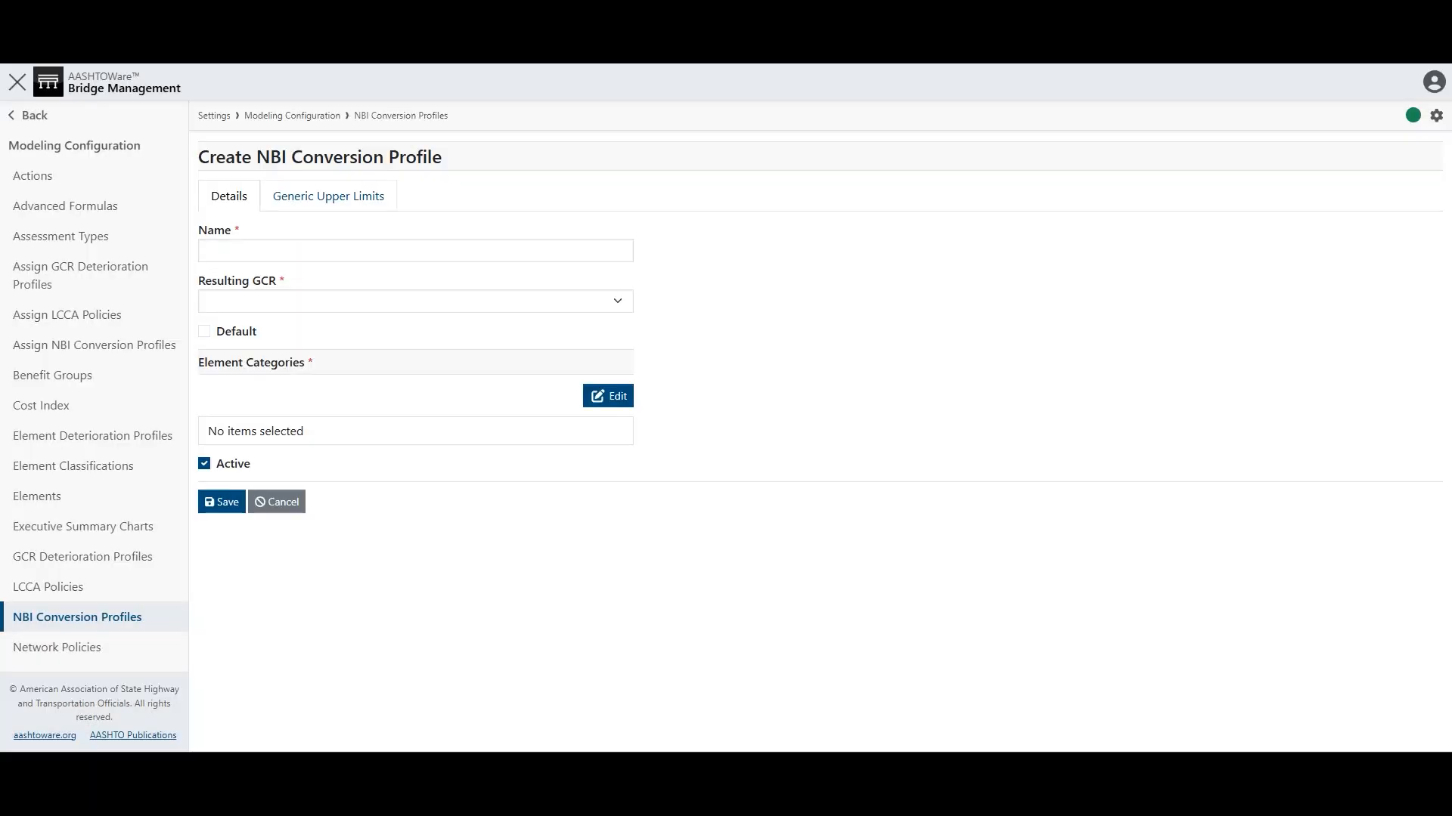
pyautogui.click(328, 196)
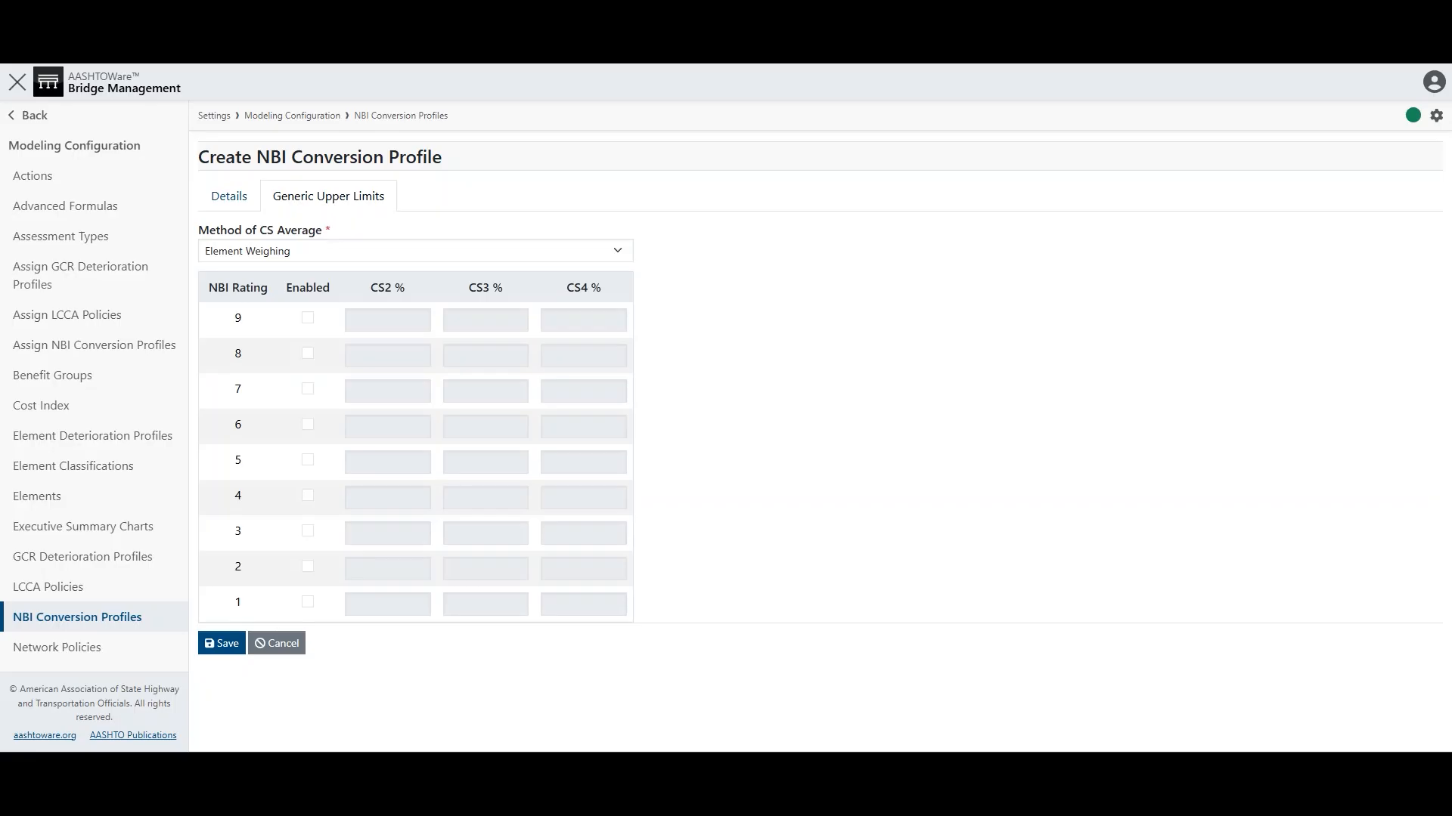
pyautogui.click(277, 643)
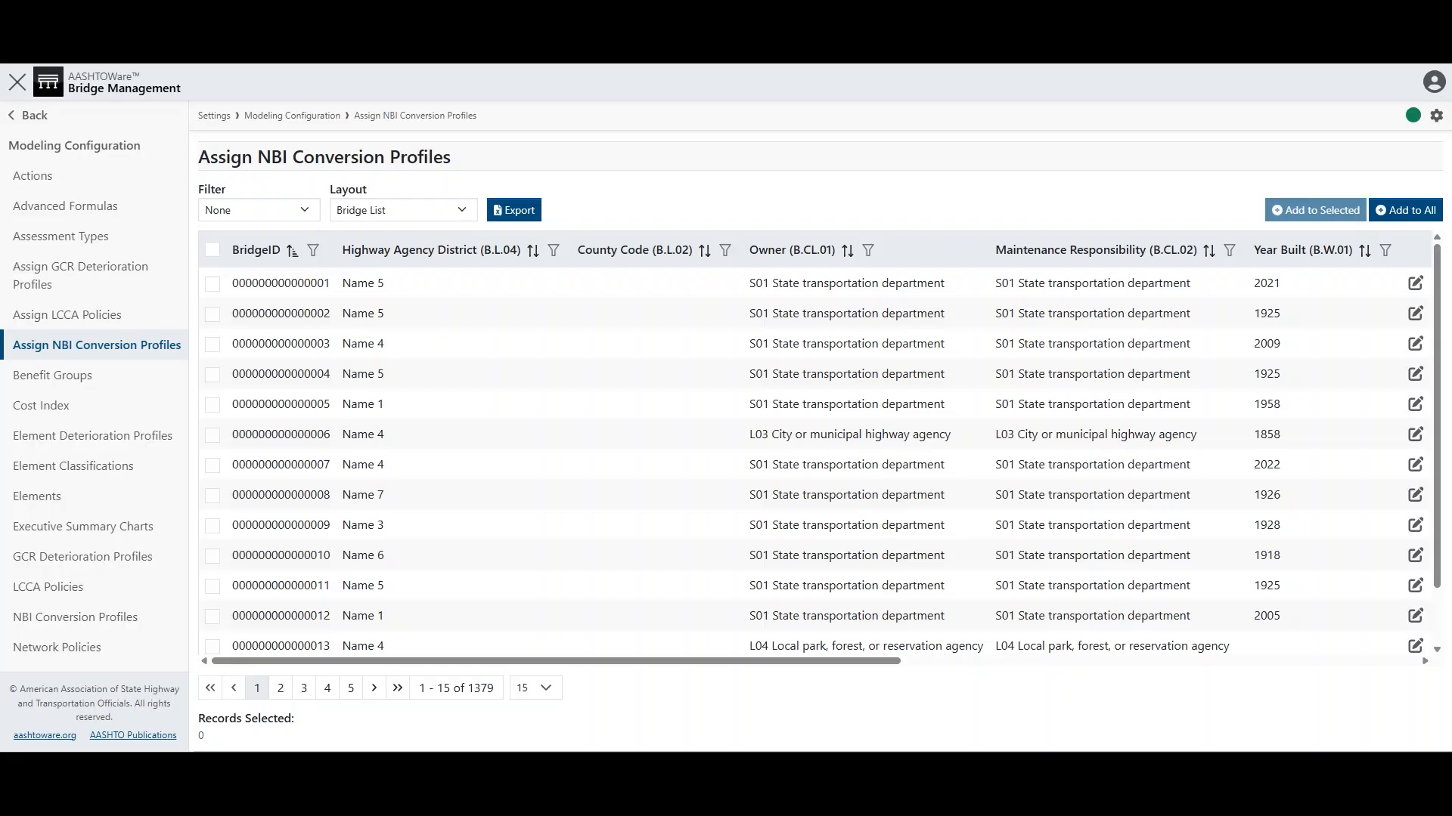
# Step: Open the NBI conversion profile assignment of the first listed bridge for editing
pyautogui.click(1415, 282)
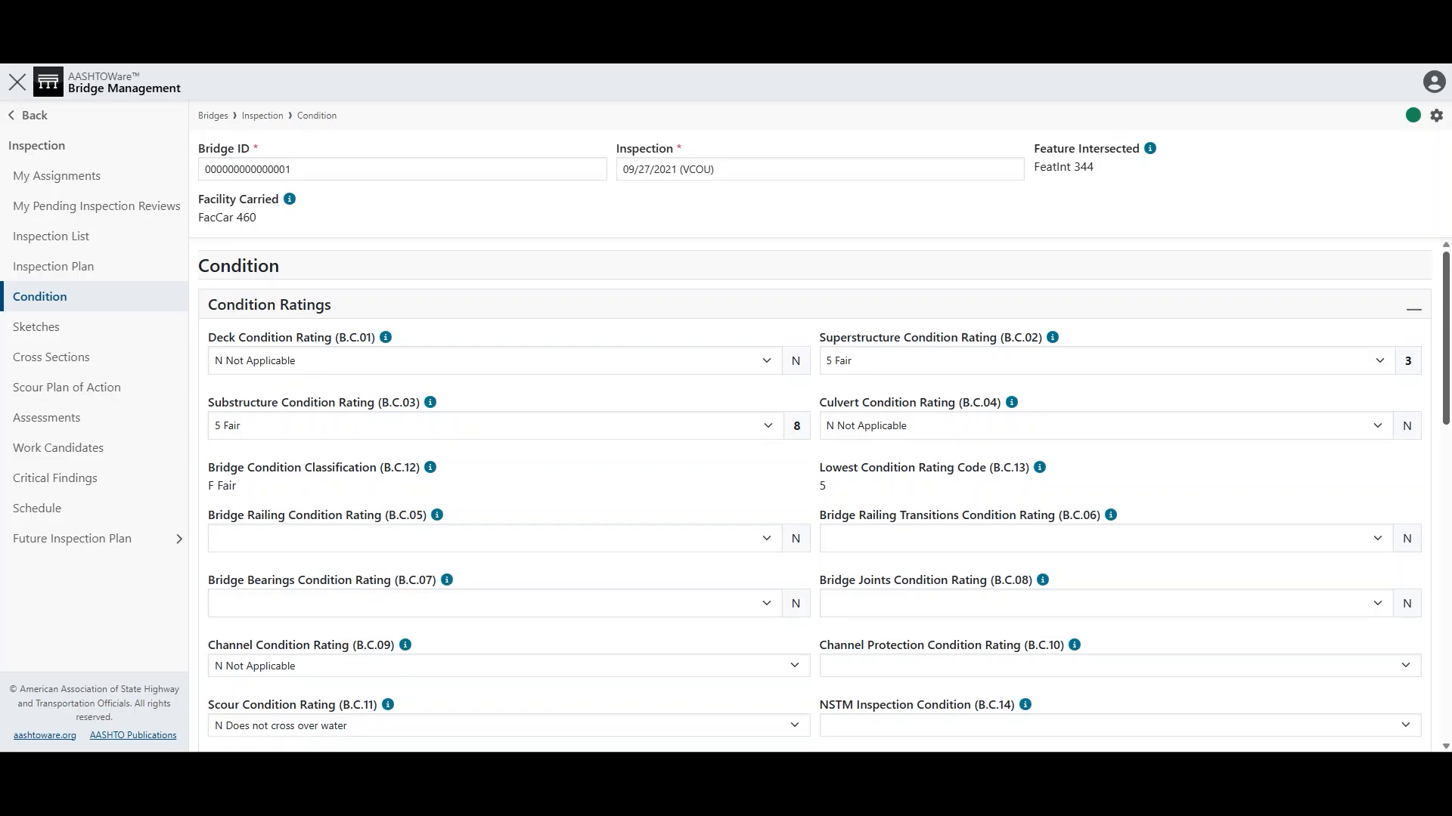
# Step: Calculate the NBI ratings on the inspection's Condition page using the assigned conversion profiles
pyautogui.scroll(-6, 814, 496)
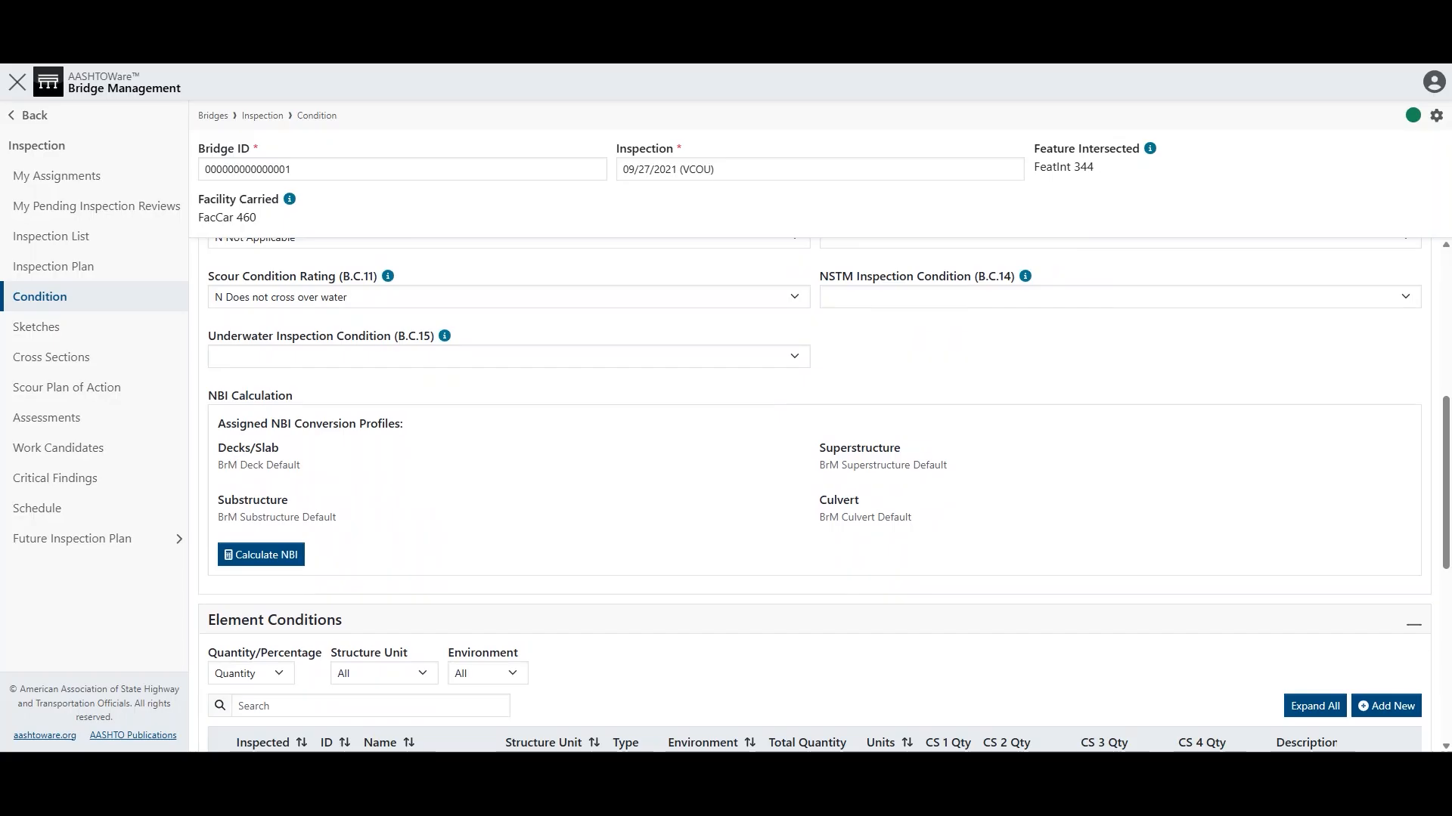
pyautogui.click(261, 555)
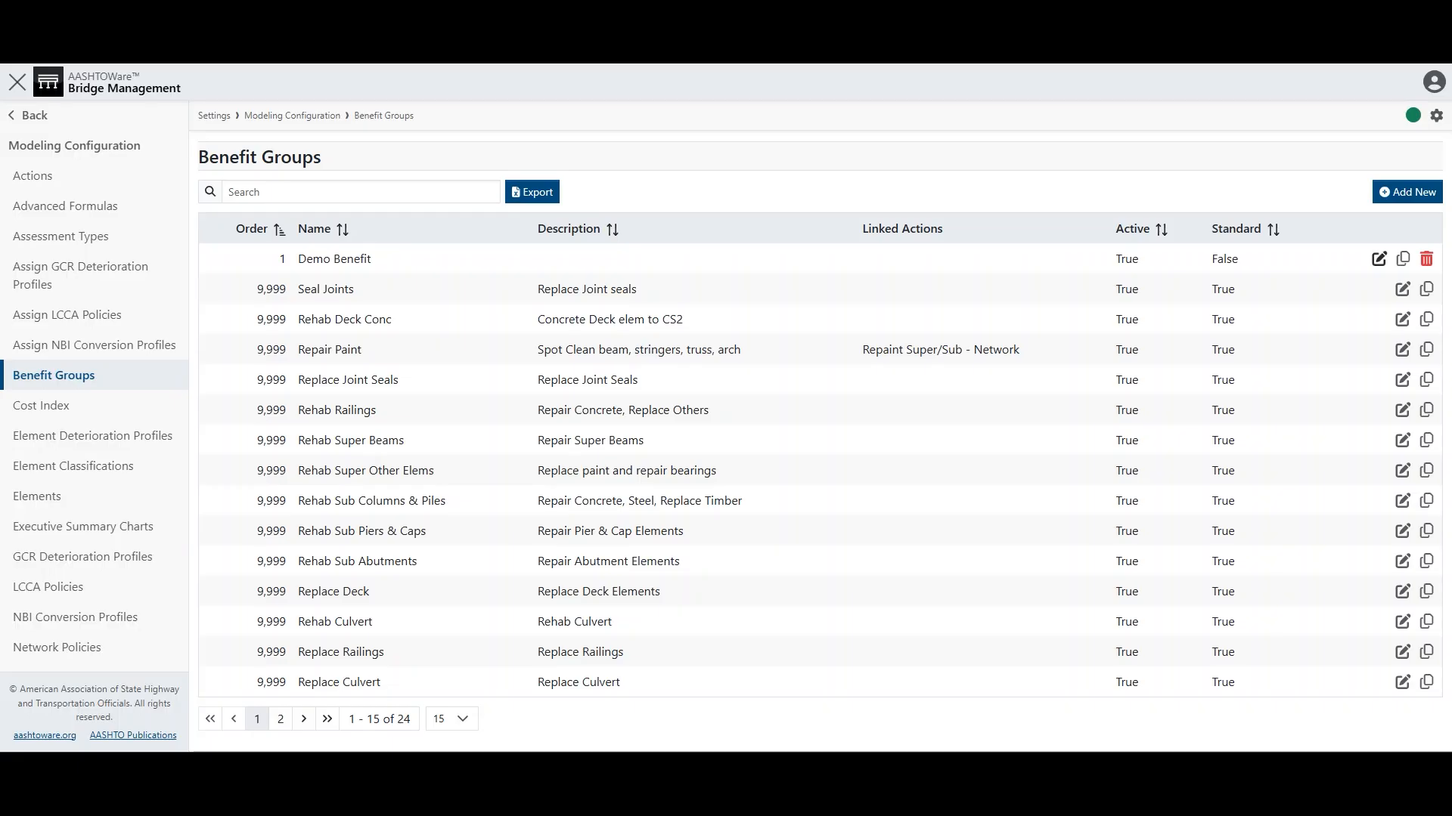
# Step: Open the Demo Benefit benefit group and review its assigned benefits
pyautogui.click(1379, 259)
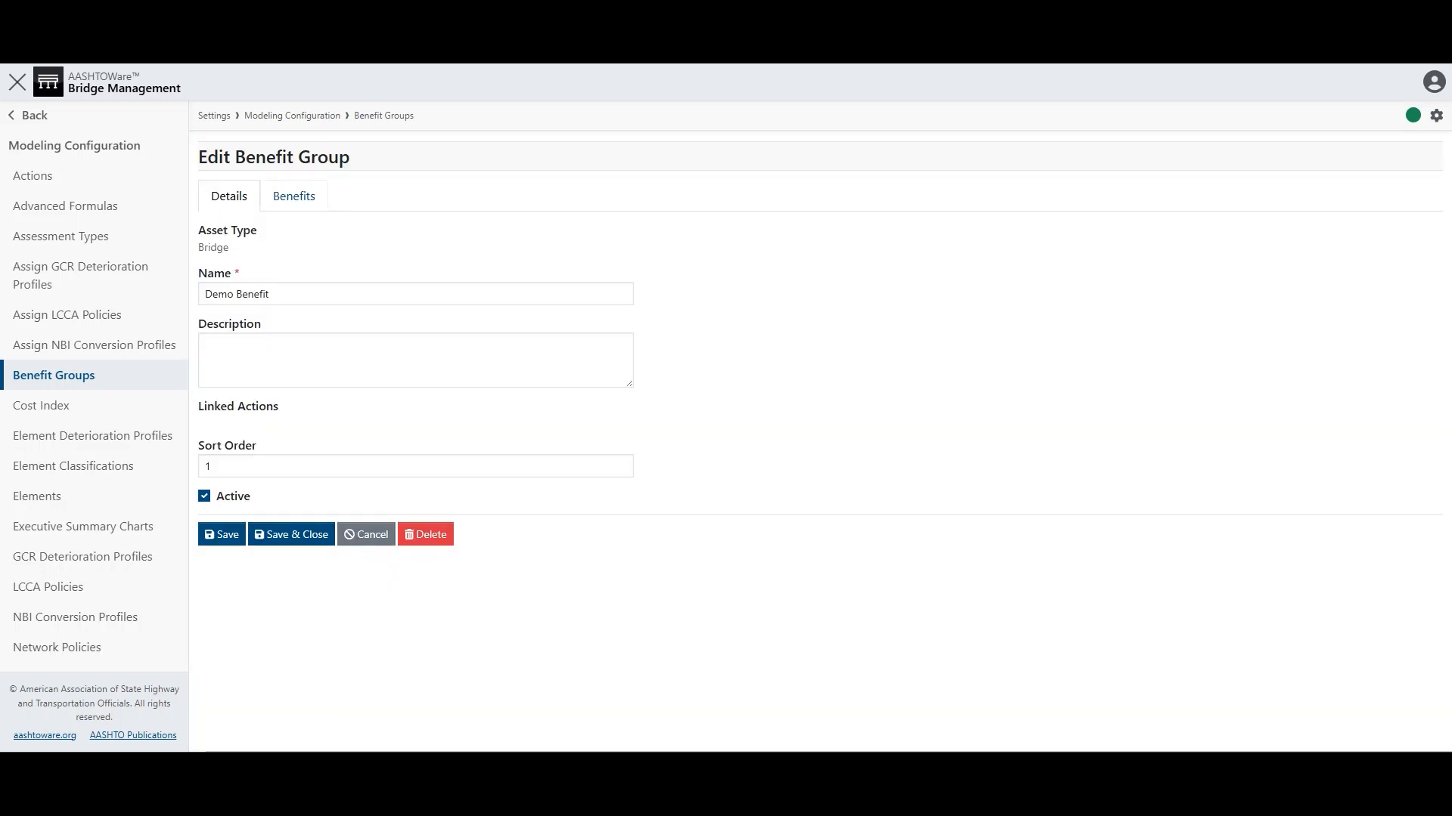
pyautogui.click(294, 197)
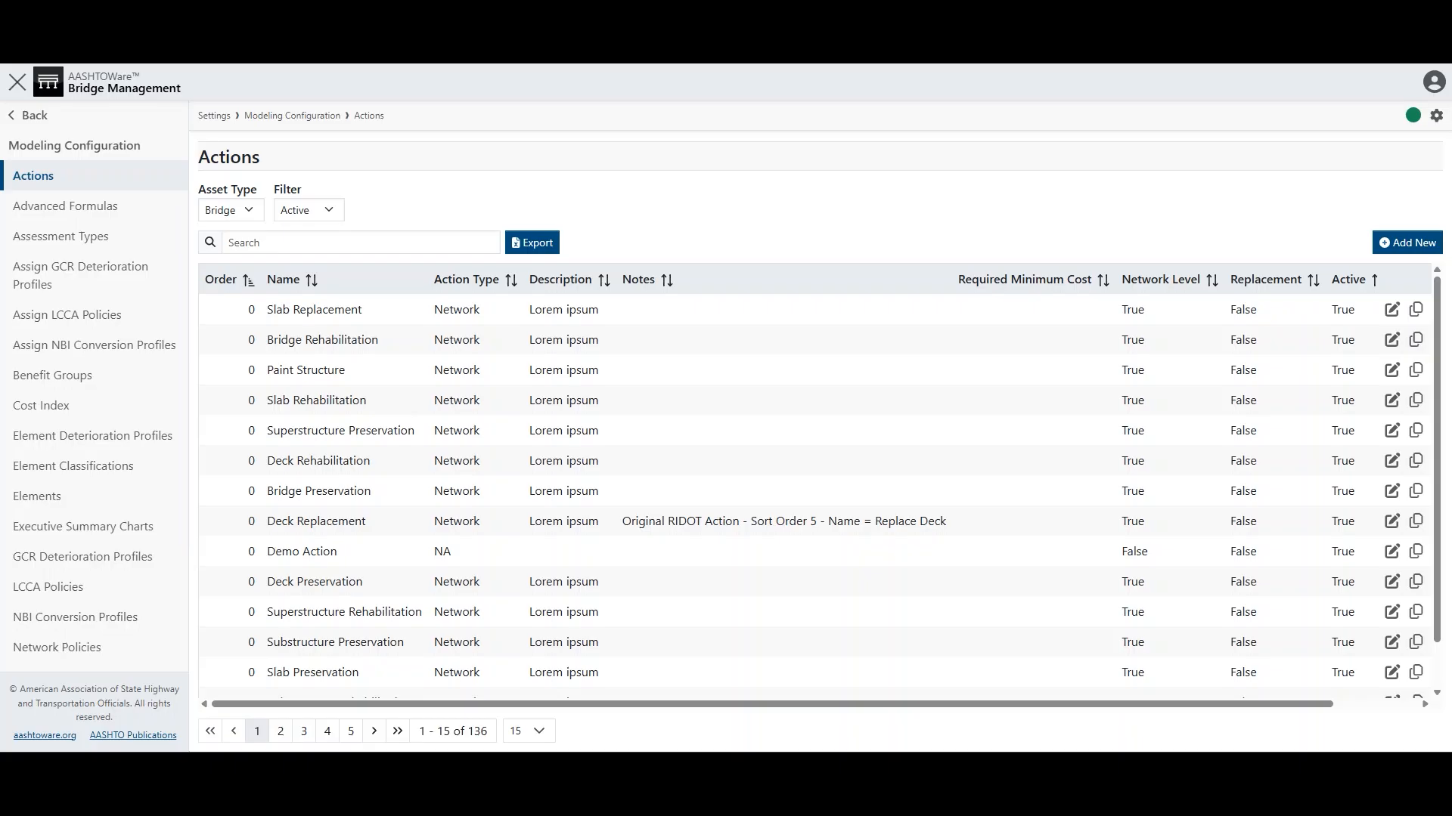
# Step: Review Demo Action's benefits and costs, check the selectable benefit groups without choosing any, and view its deferment settings
pyautogui.click(1391, 551)
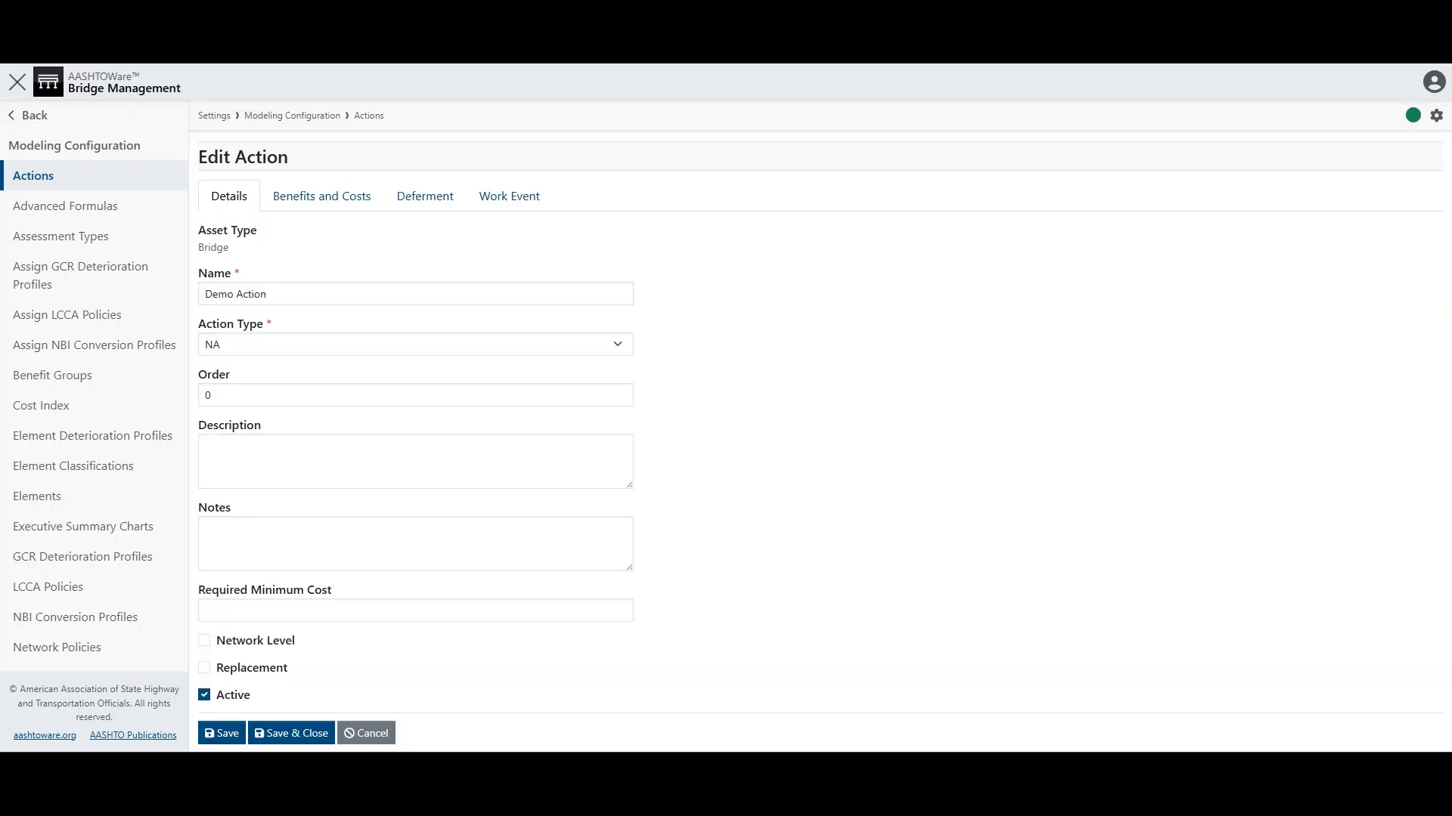
pyautogui.click(321, 196)
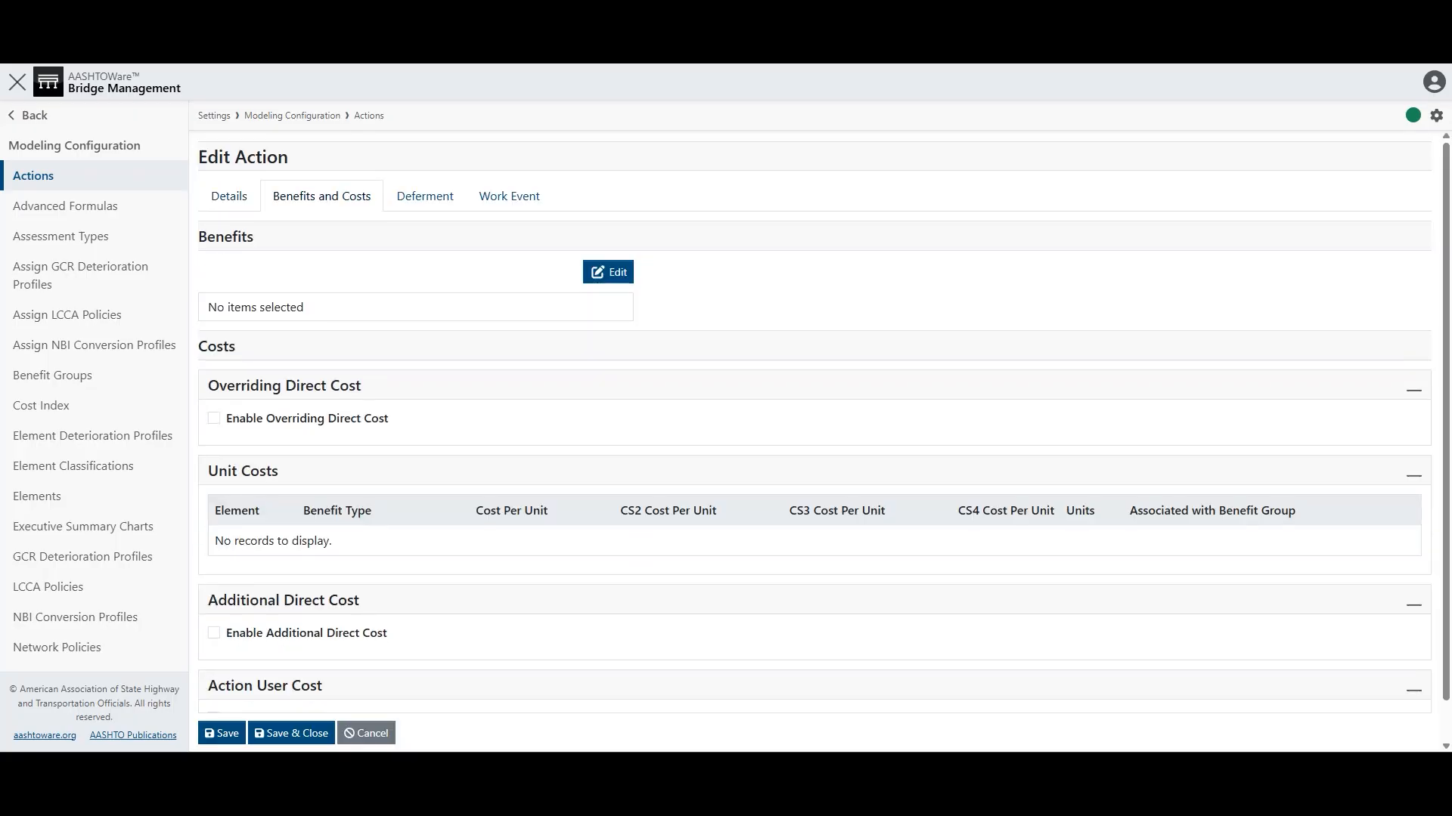
pyautogui.click(607, 272)
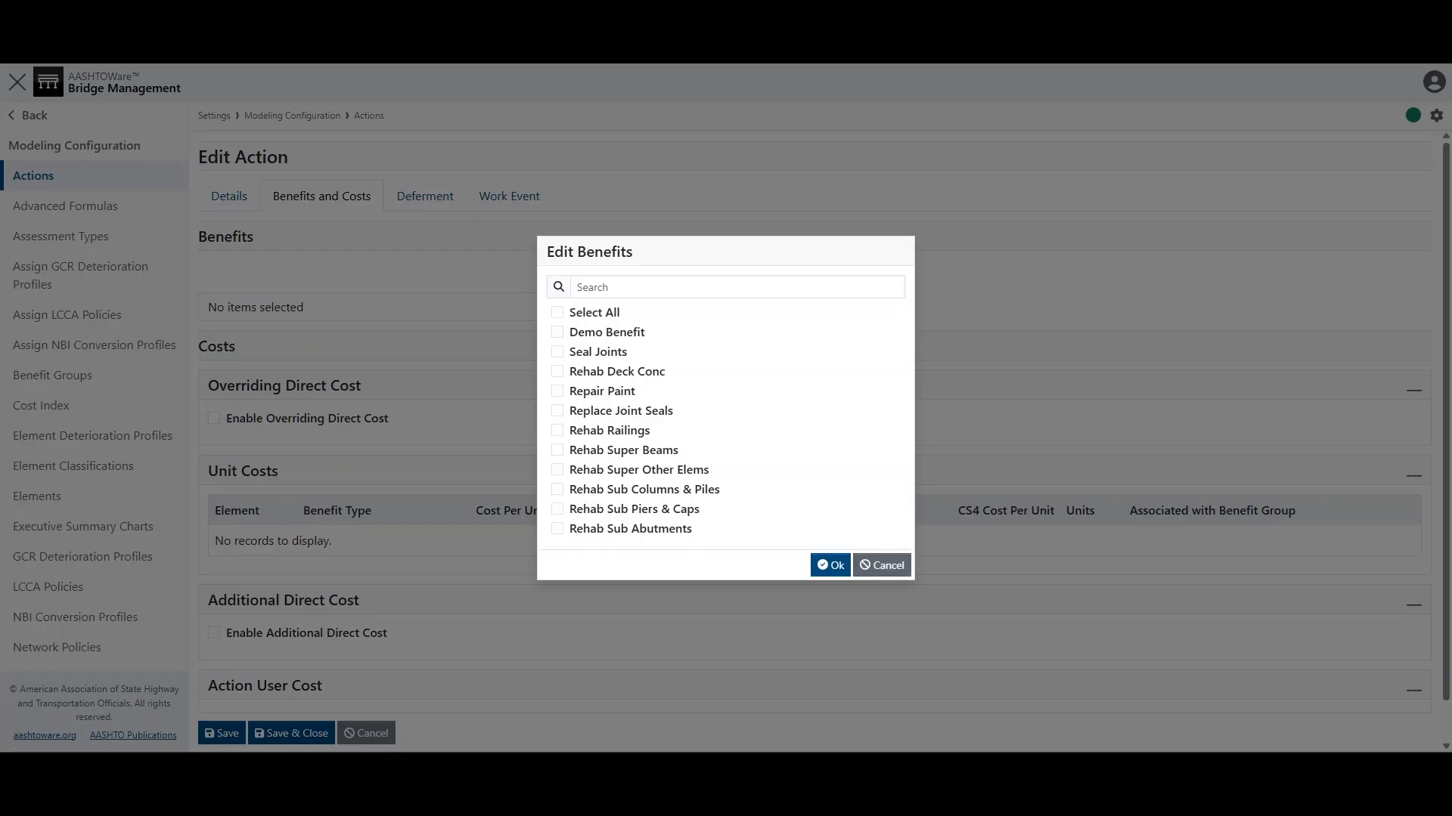
pyautogui.click(881, 566)
pyautogui.click(425, 197)
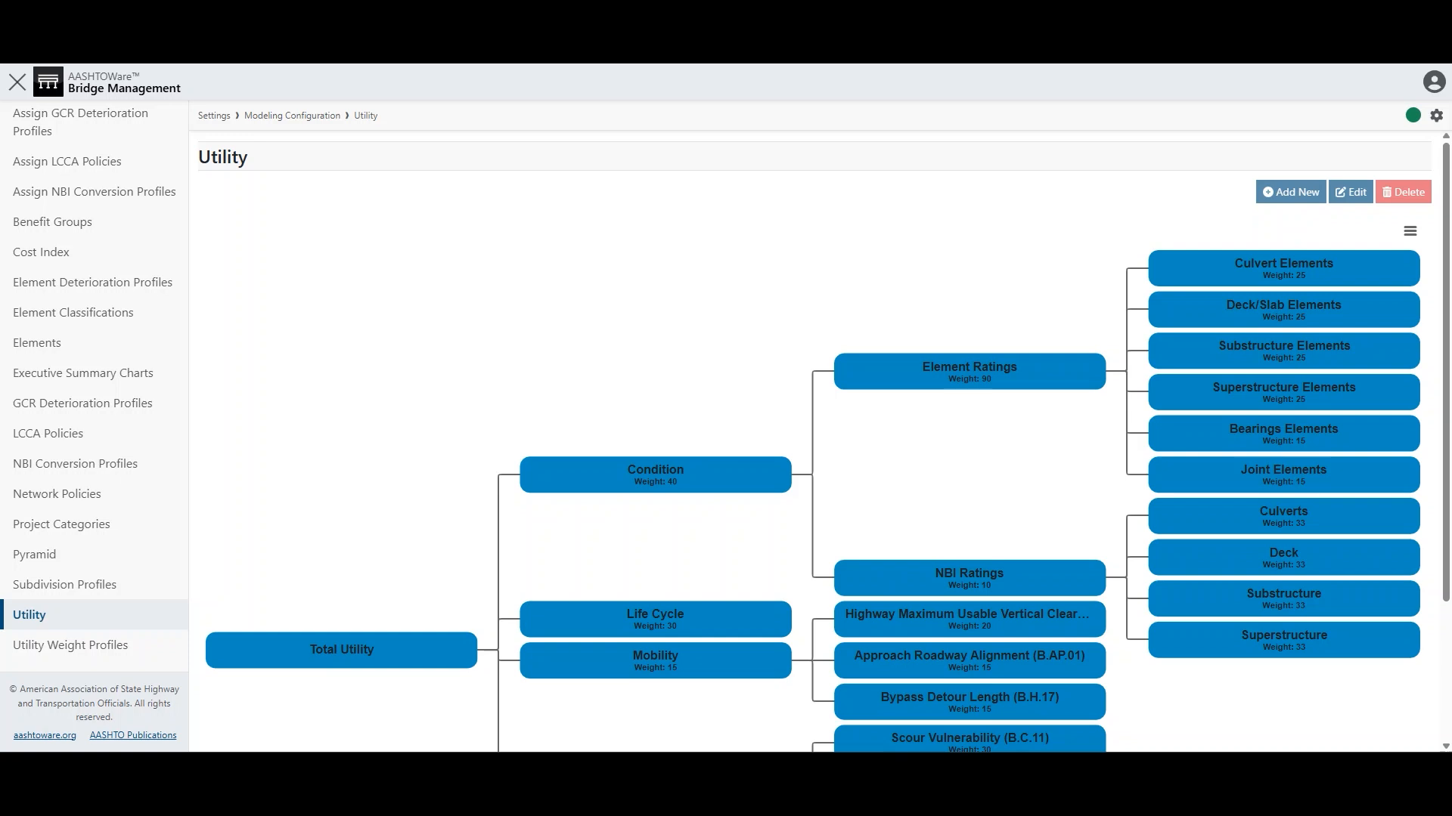
# Step: Start a new utility criterion under Element Ratings and review its base value types and scaling methods
pyautogui.click(970, 370)
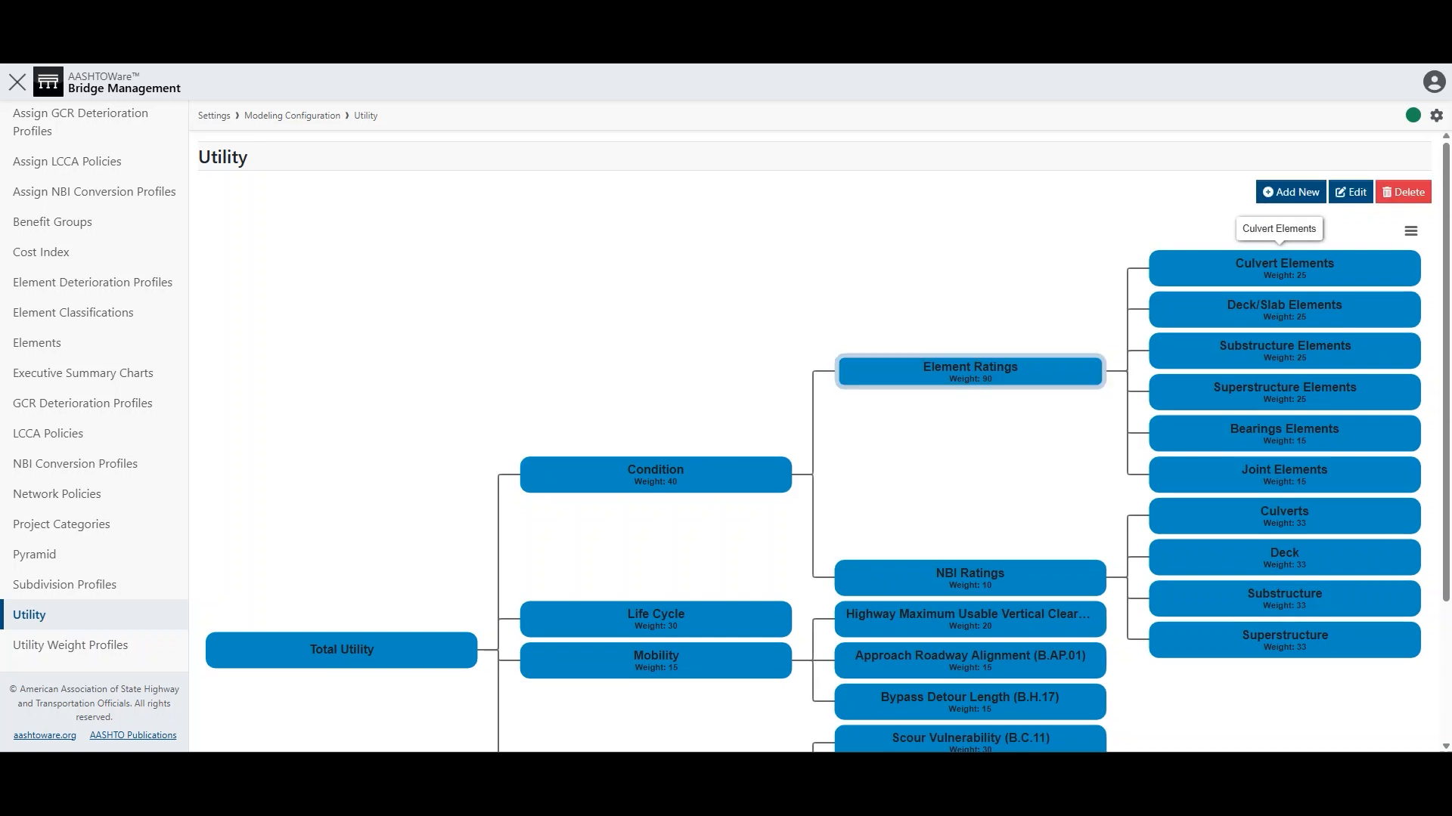
pyautogui.click(1350, 191)
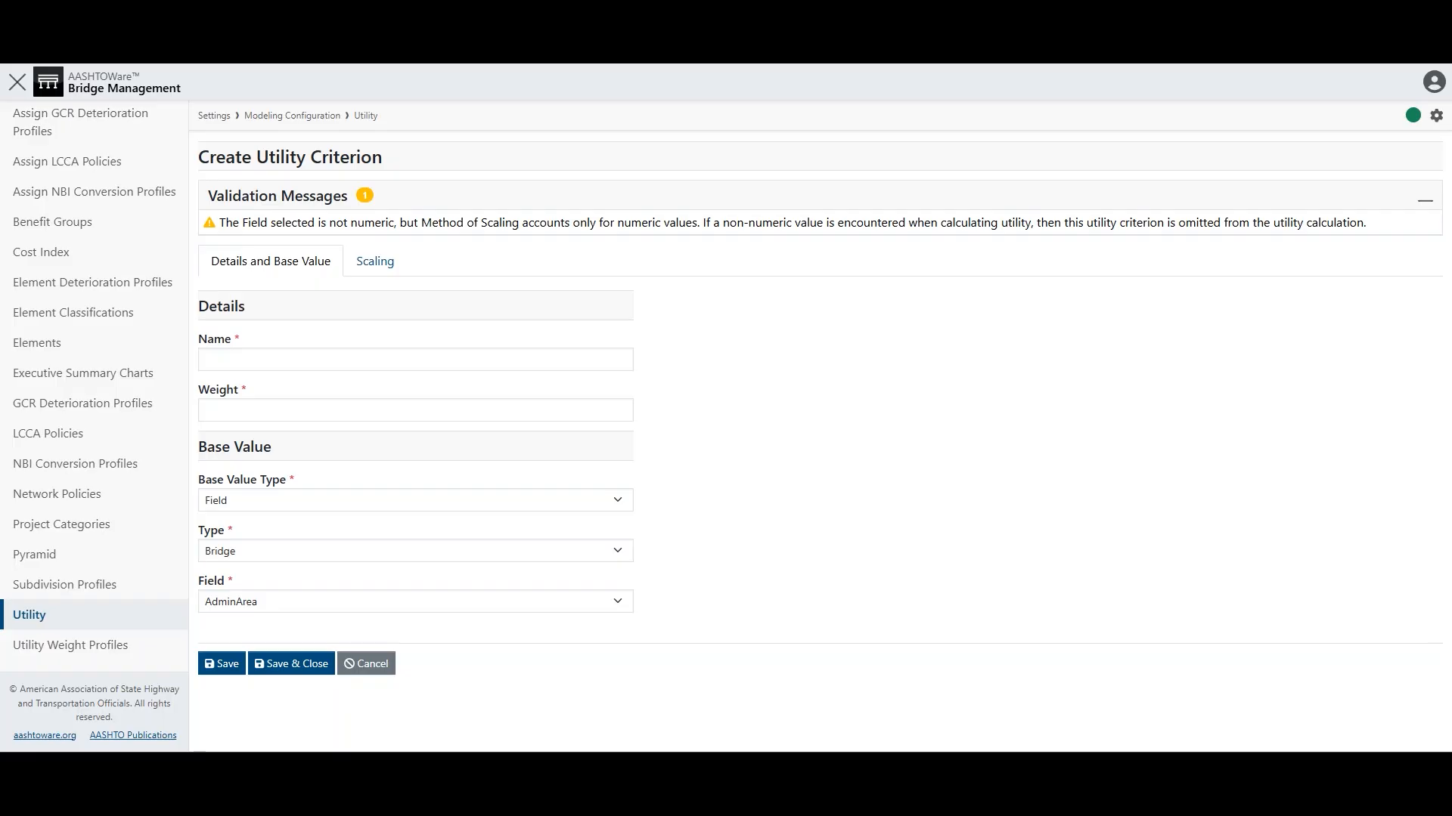
pyautogui.click(415, 500)
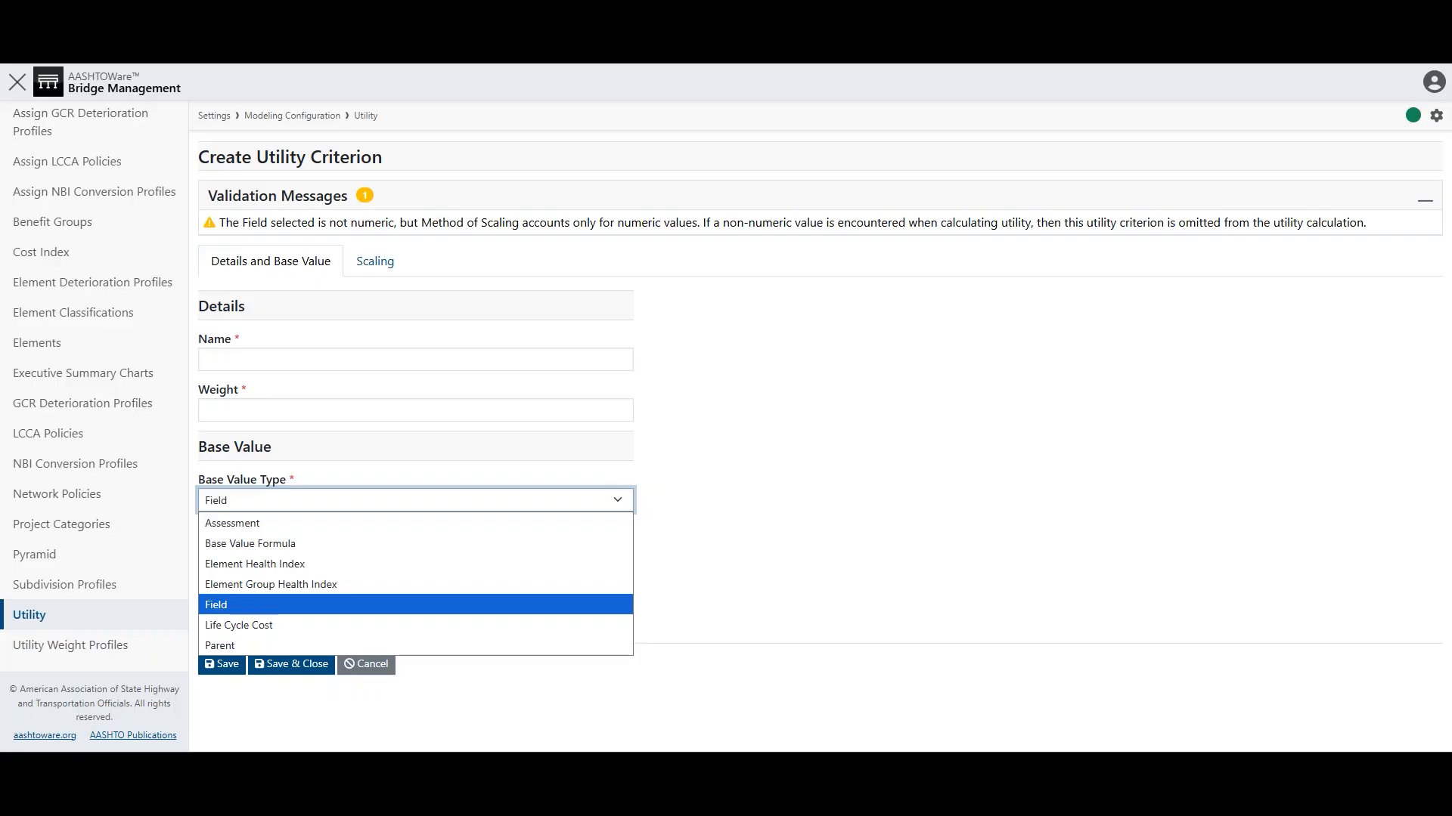
pyautogui.click(416, 410)
pyautogui.click(375, 261)
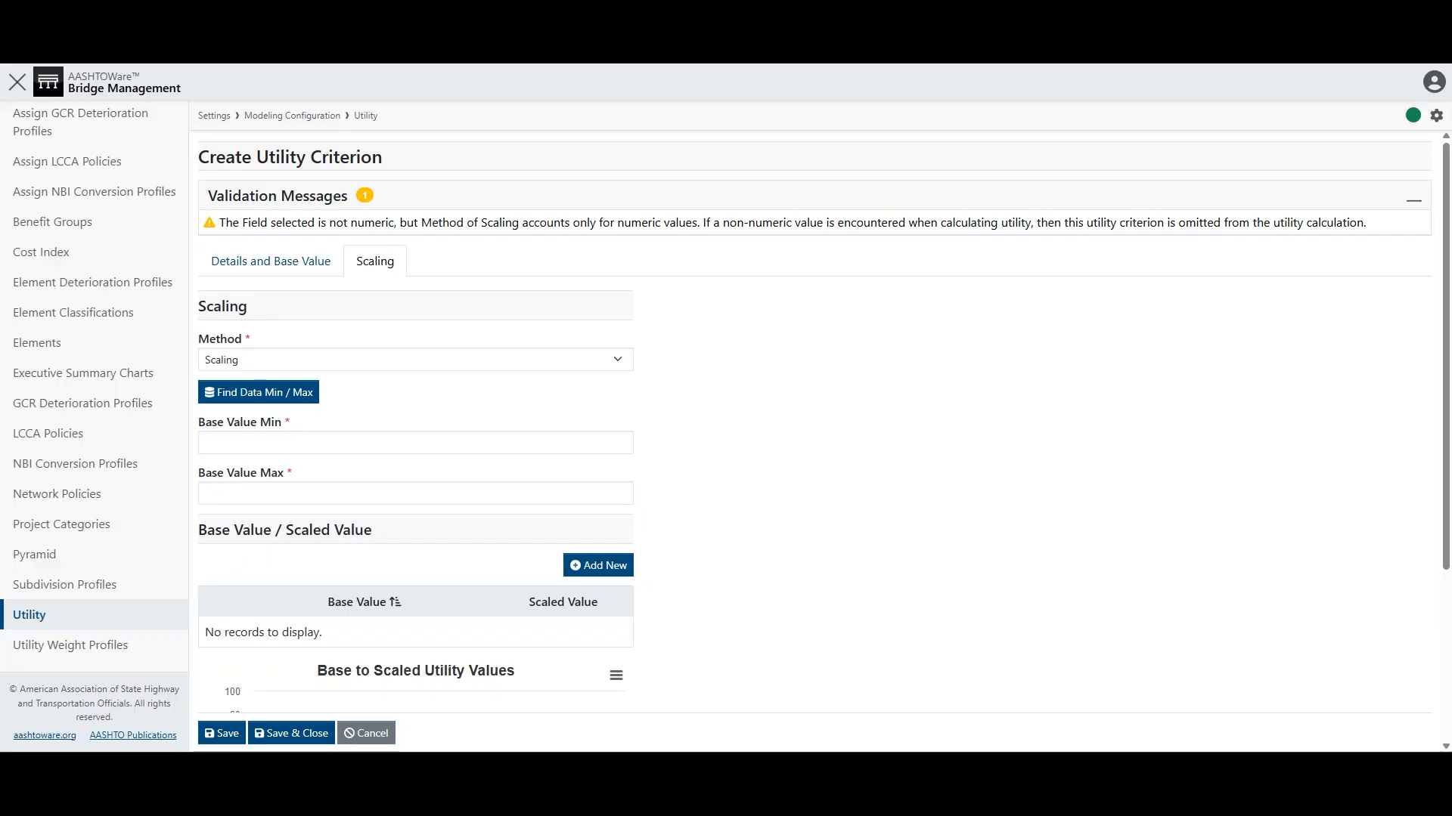
pyautogui.click(416, 360)
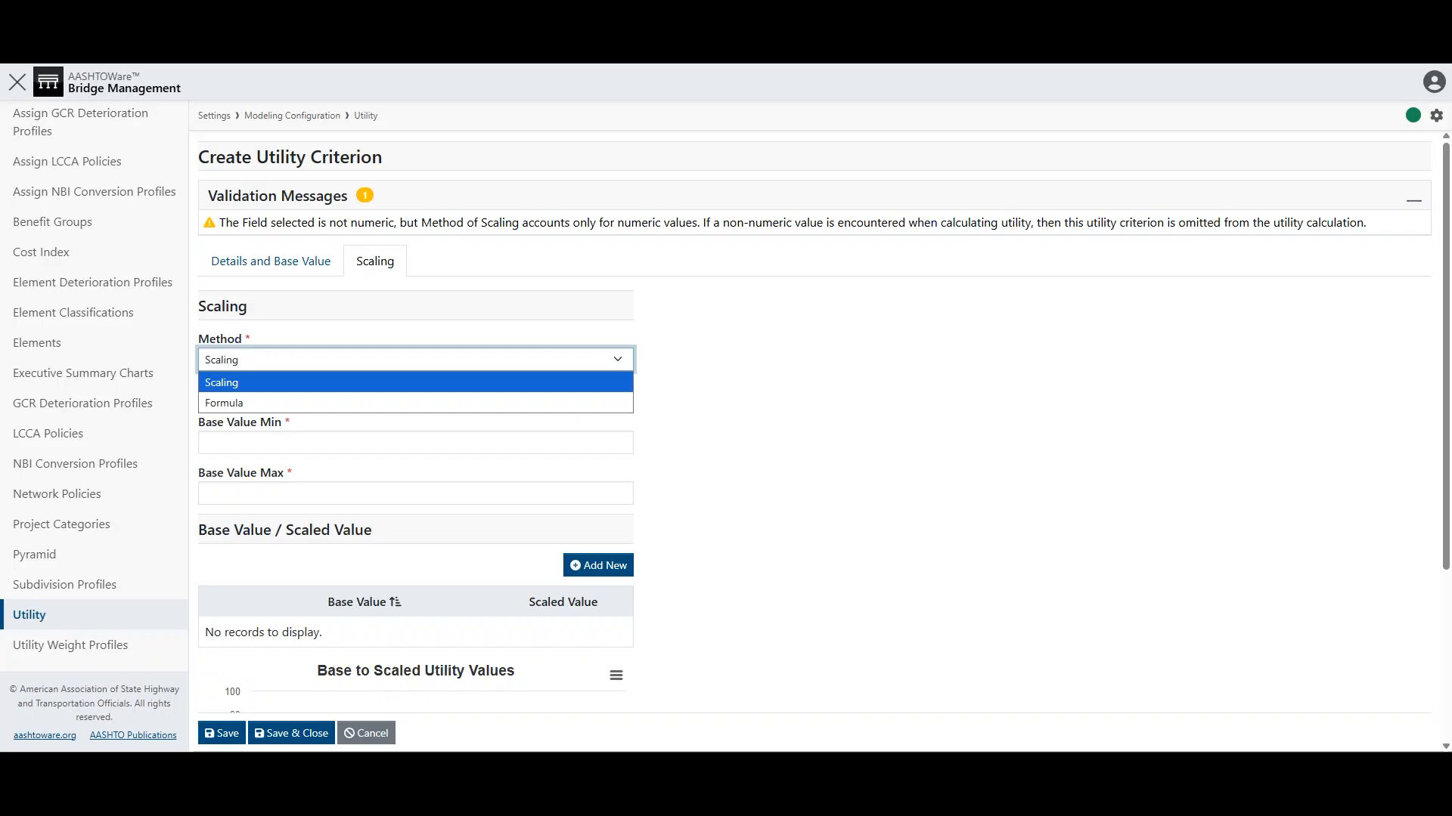
# Step: Start a new utility weight profile and review its weights profile criteria
pyautogui.click(73, 645)
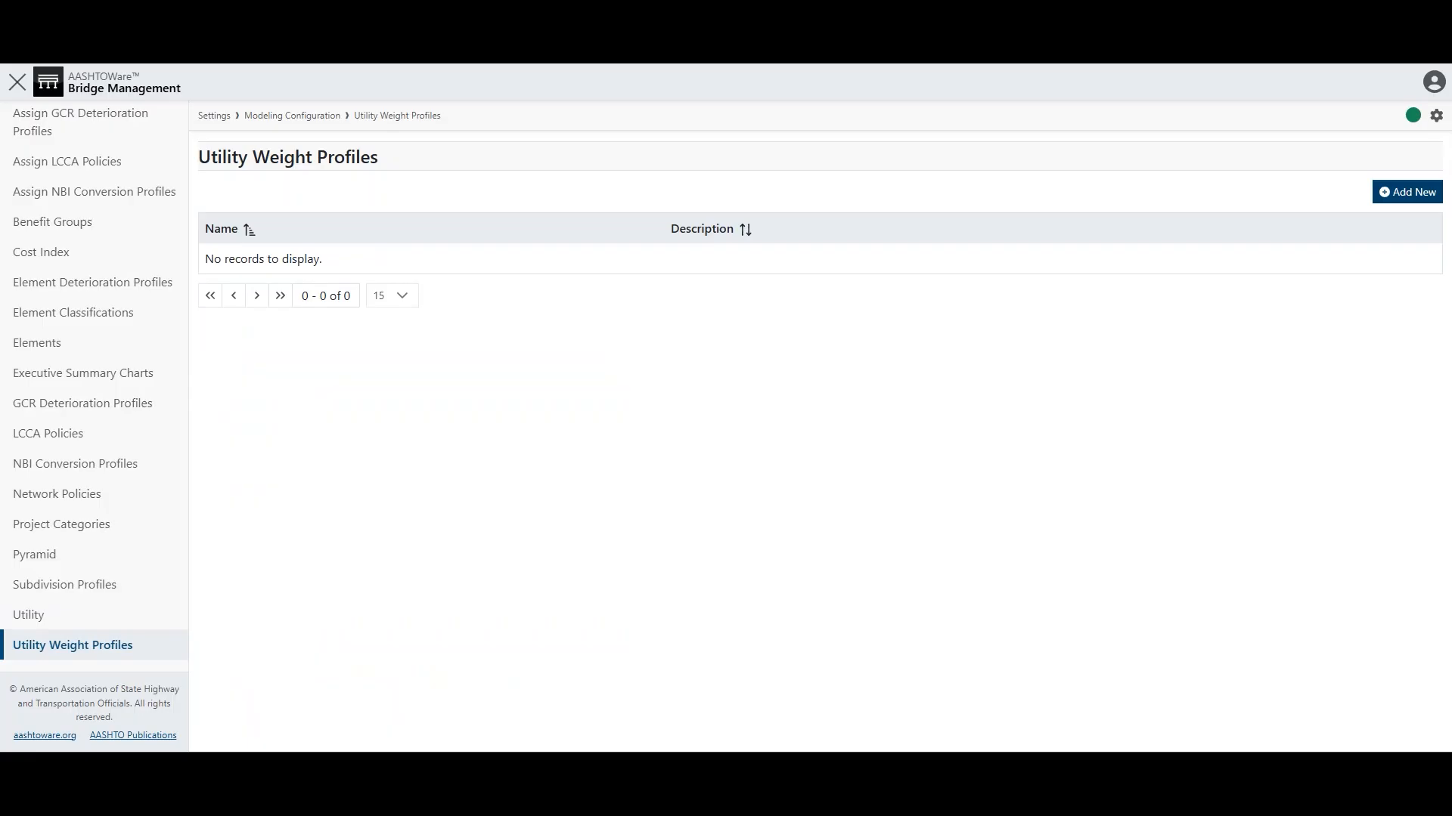
pyautogui.click(1406, 192)
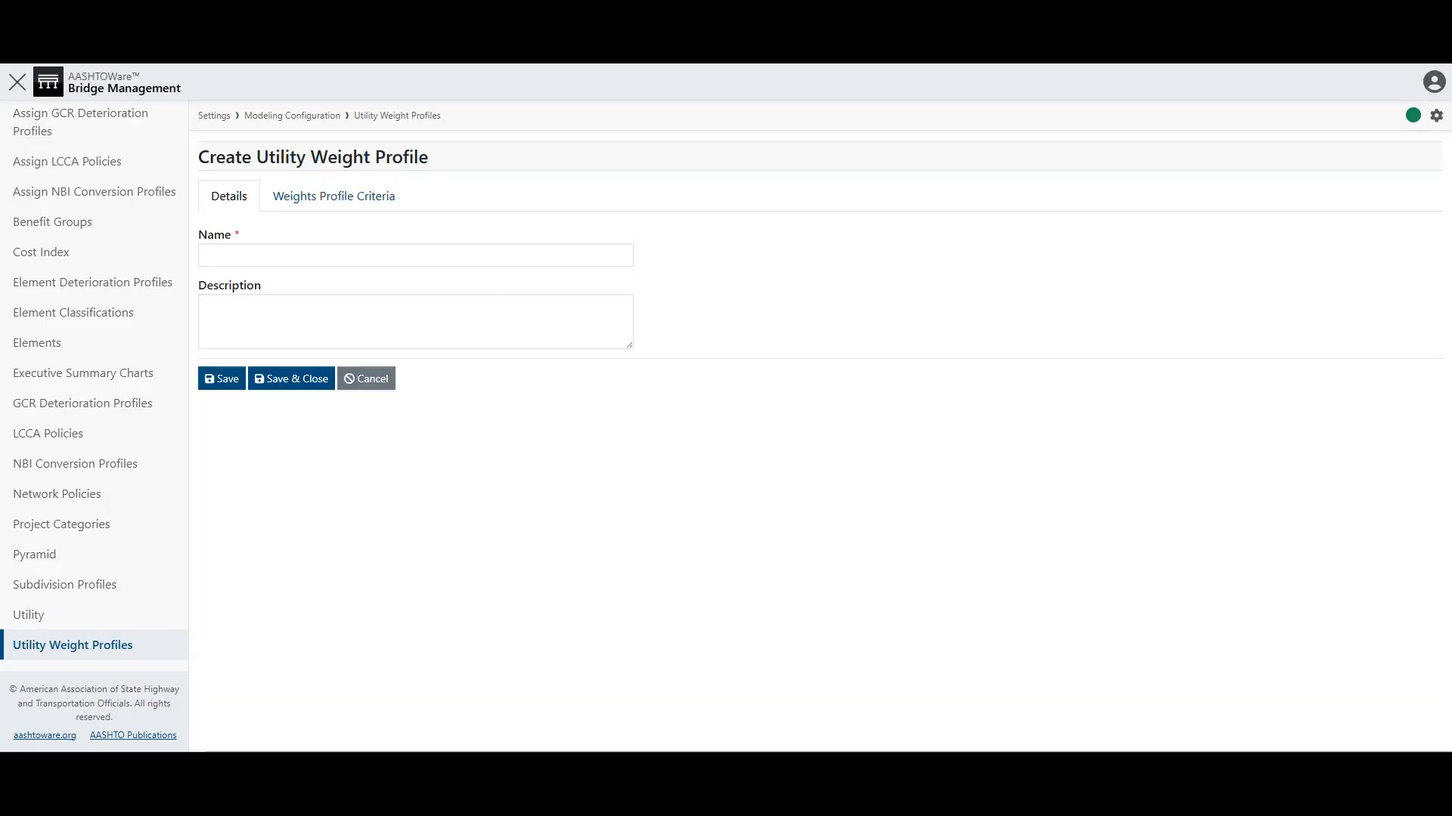
pyautogui.click(333, 197)
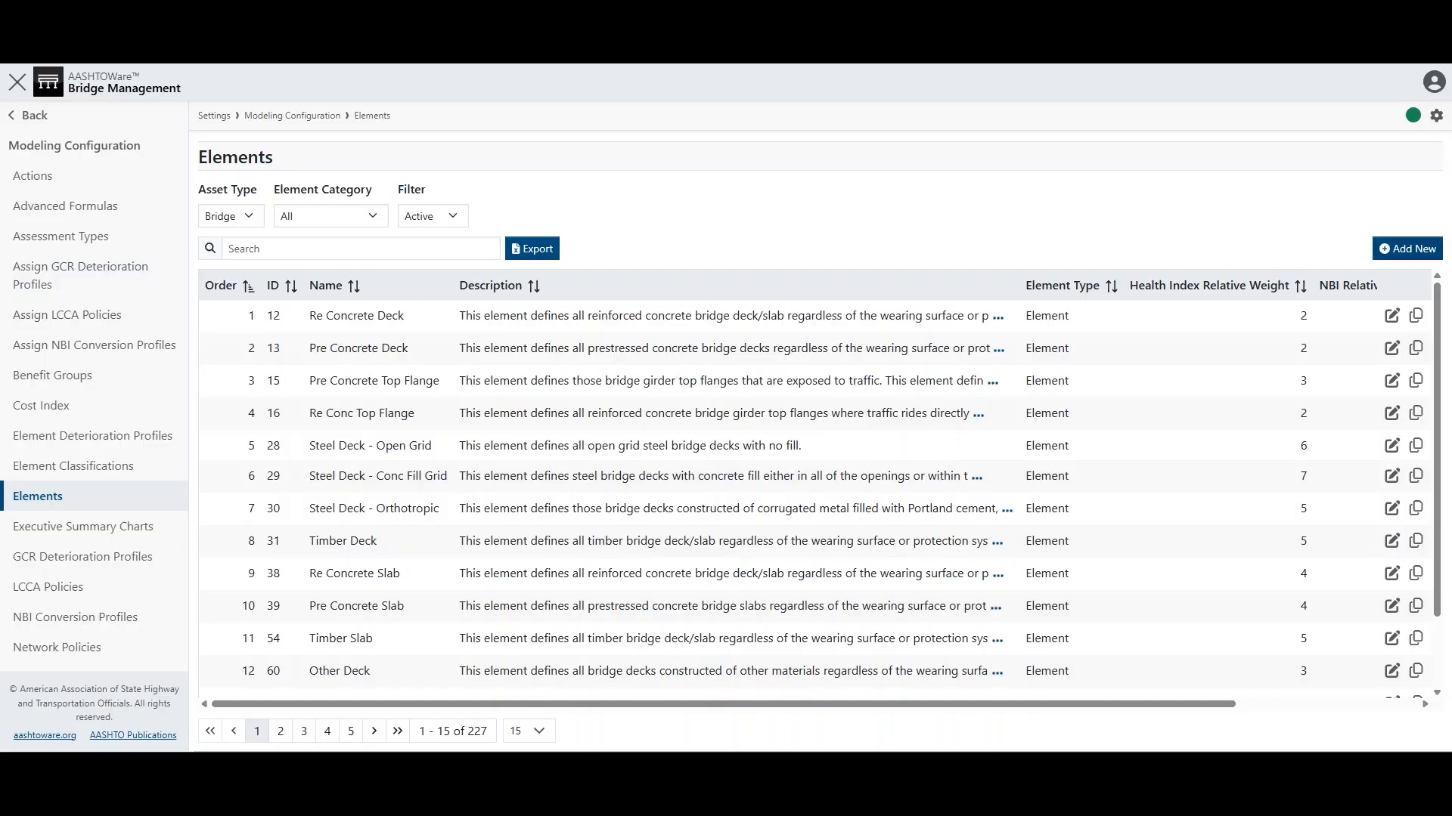
# Step: Start a new bridge element and enable its Model Deterioration option
pyautogui.click(1407, 249)
pyautogui.scroll(-4, 817, 441)
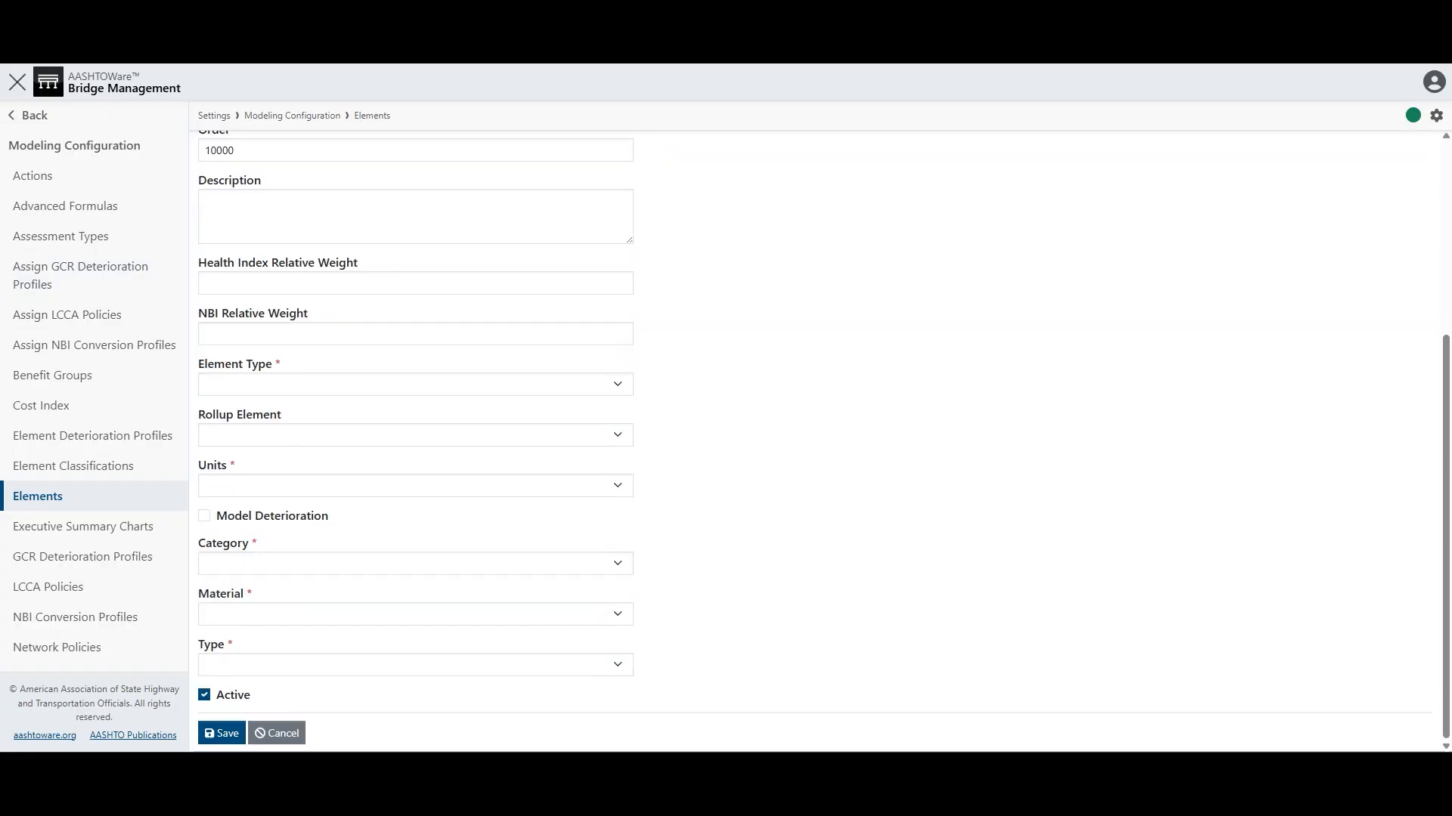
pyautogui.click(204, 516)
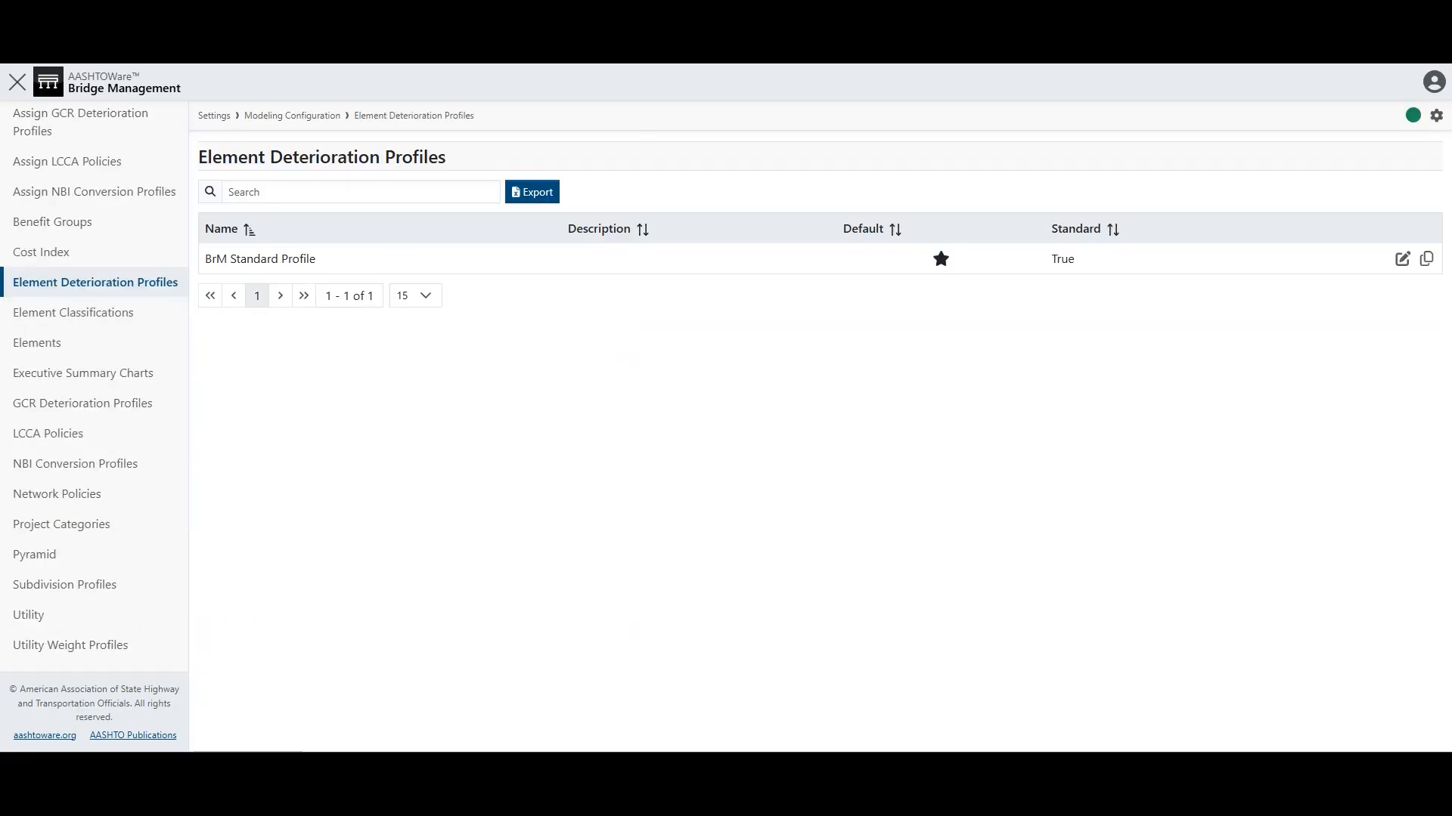
# Step: Review the parameters, deterioration curves and forecasts of element 12 Re Concrete Deck in the BrM Standard Profile
pyautogui.click(1403, 258)
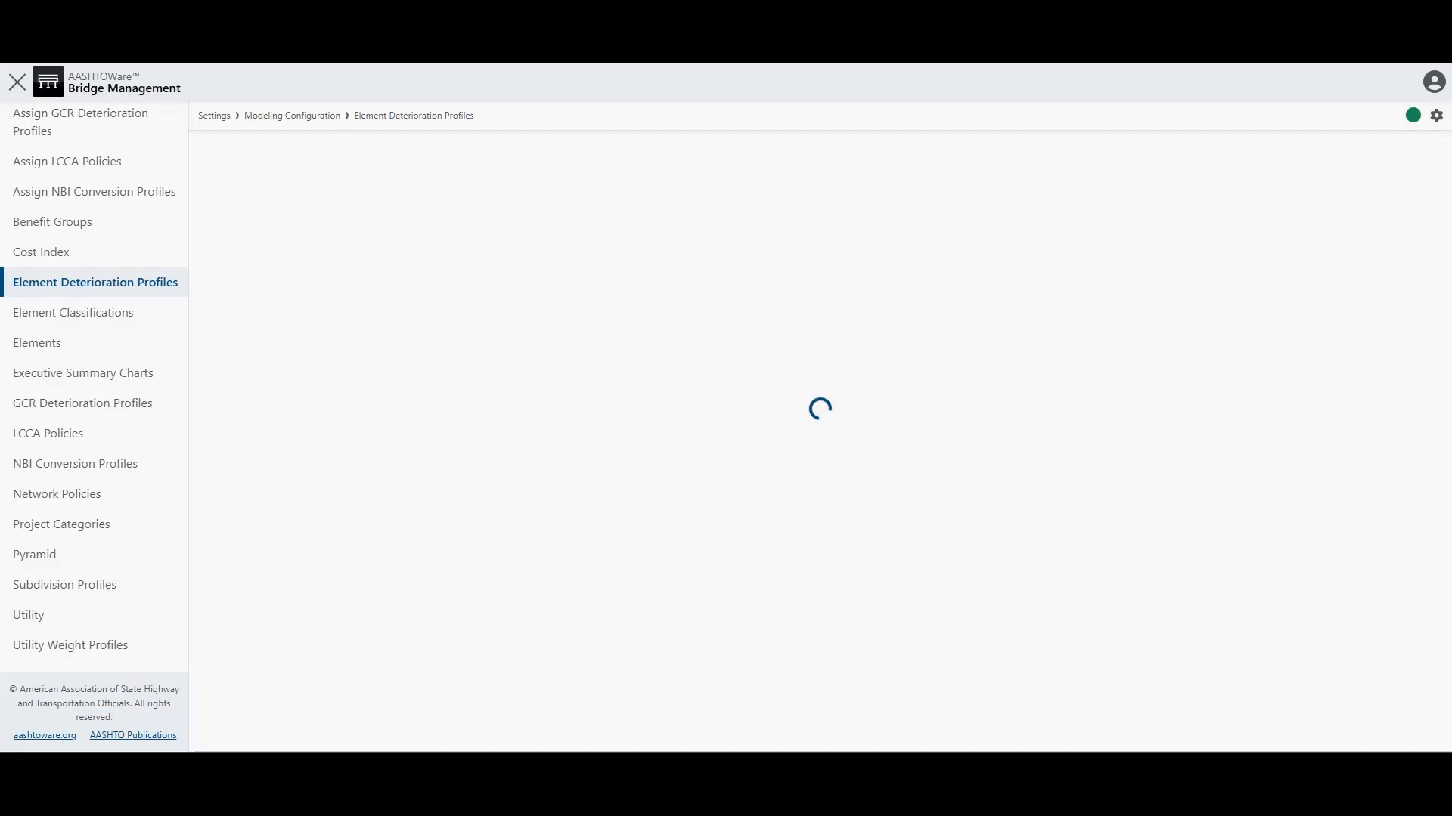
pyautogui.click(297, 196)
pyautogui.click(1413, 324)
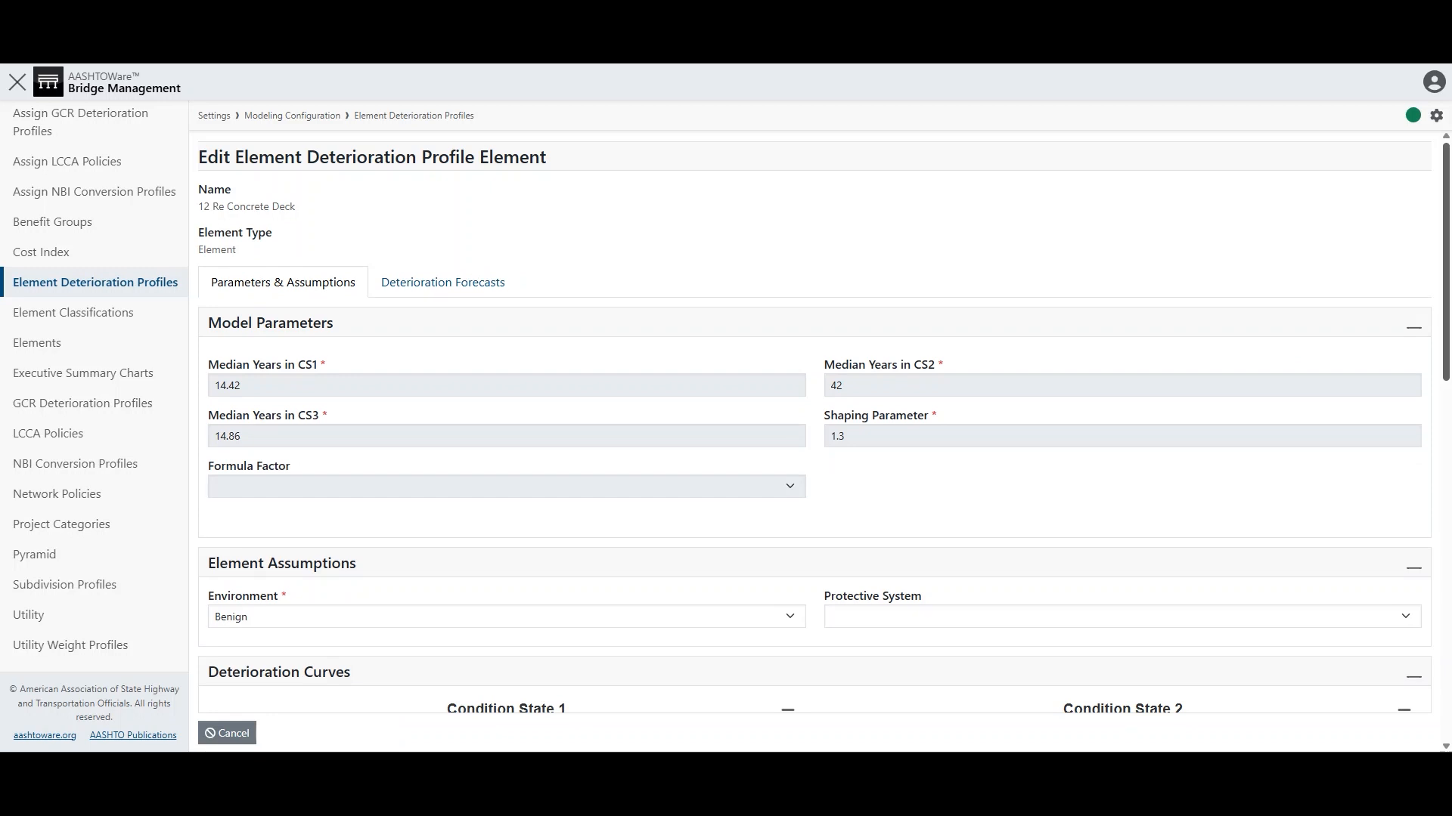
pyautogui.scroll(-7, 814, 425)
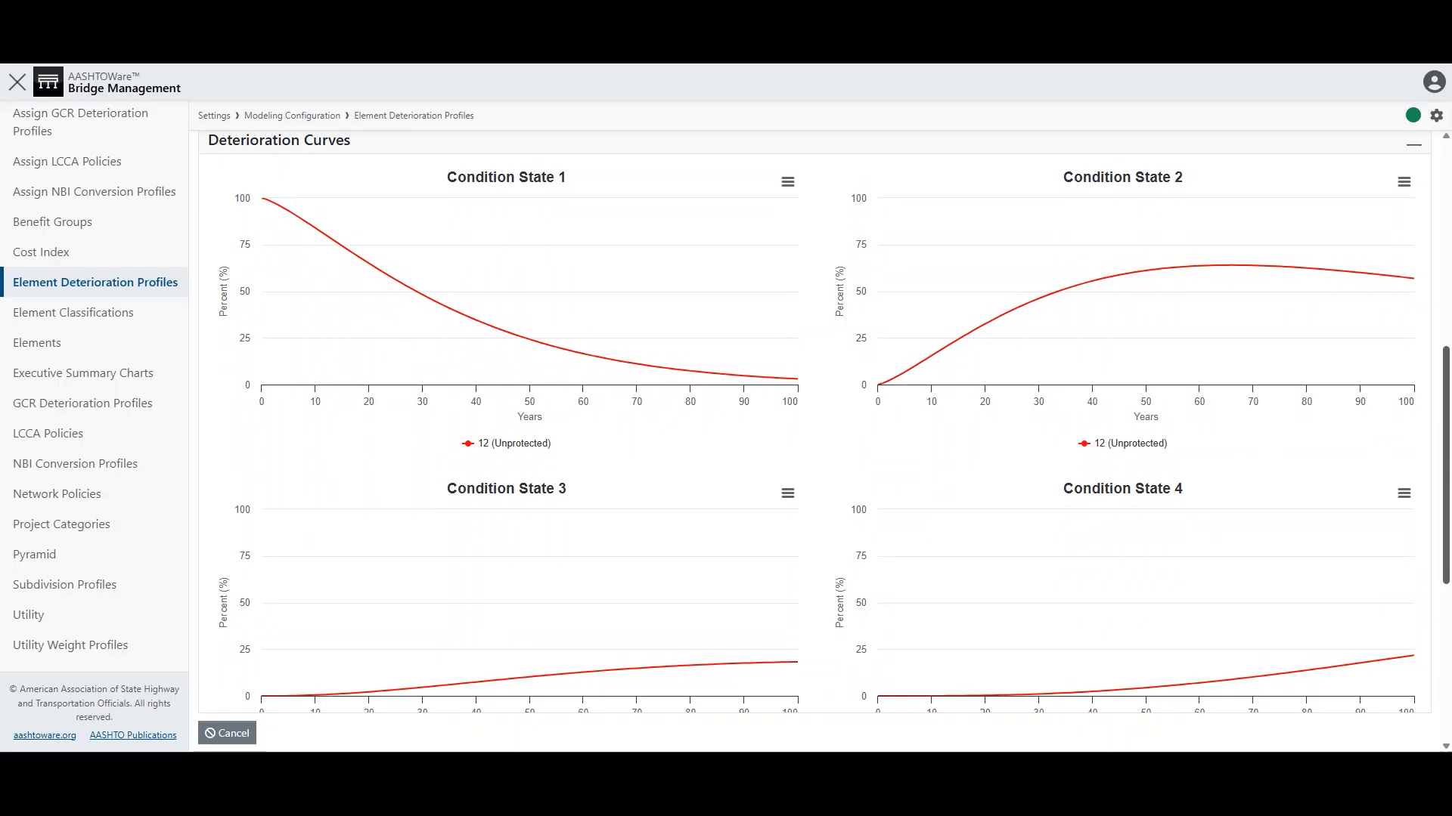
pyautogui.scroll(7, 814, 425)
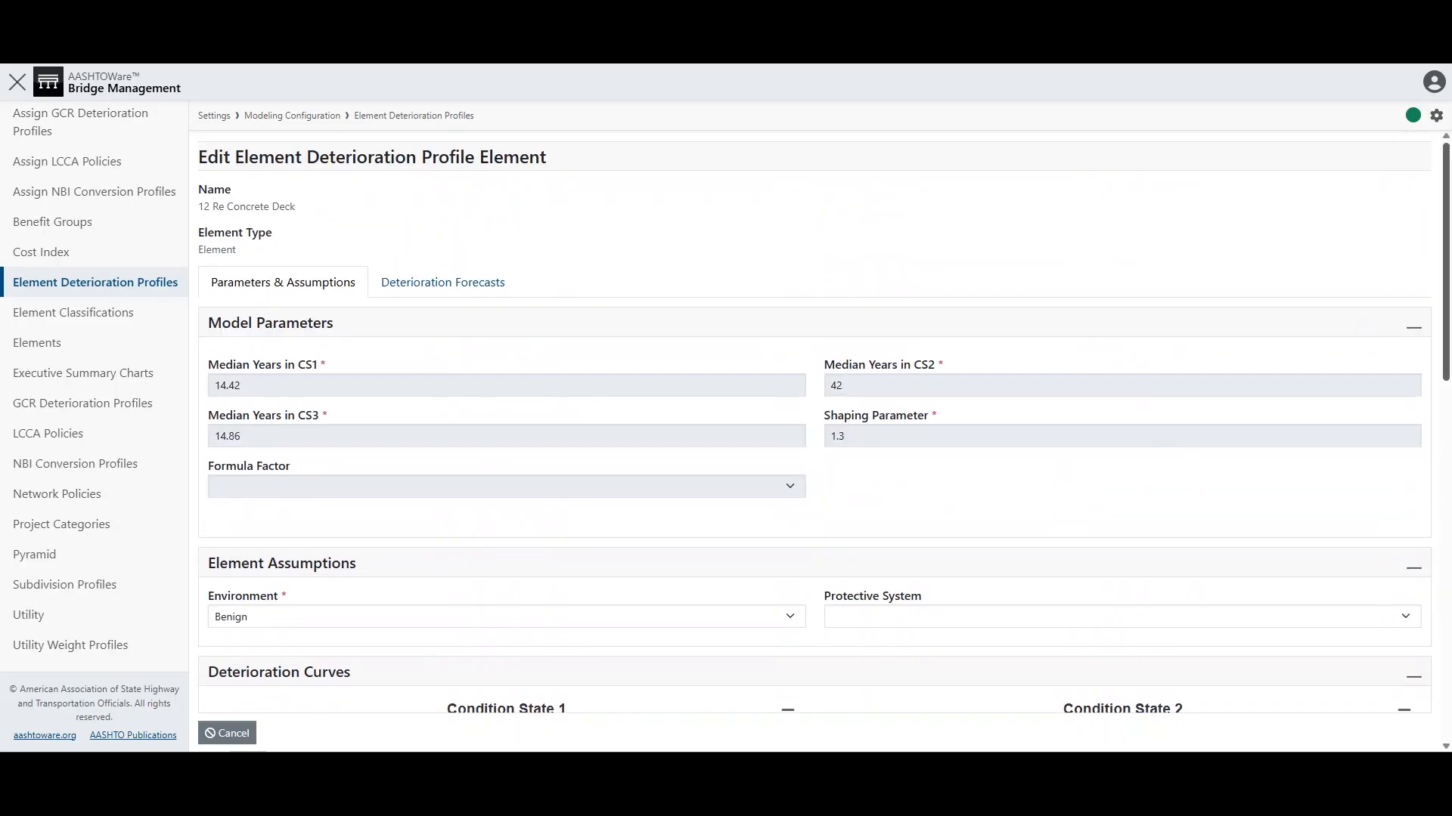
pyautogui.click(443, 283)
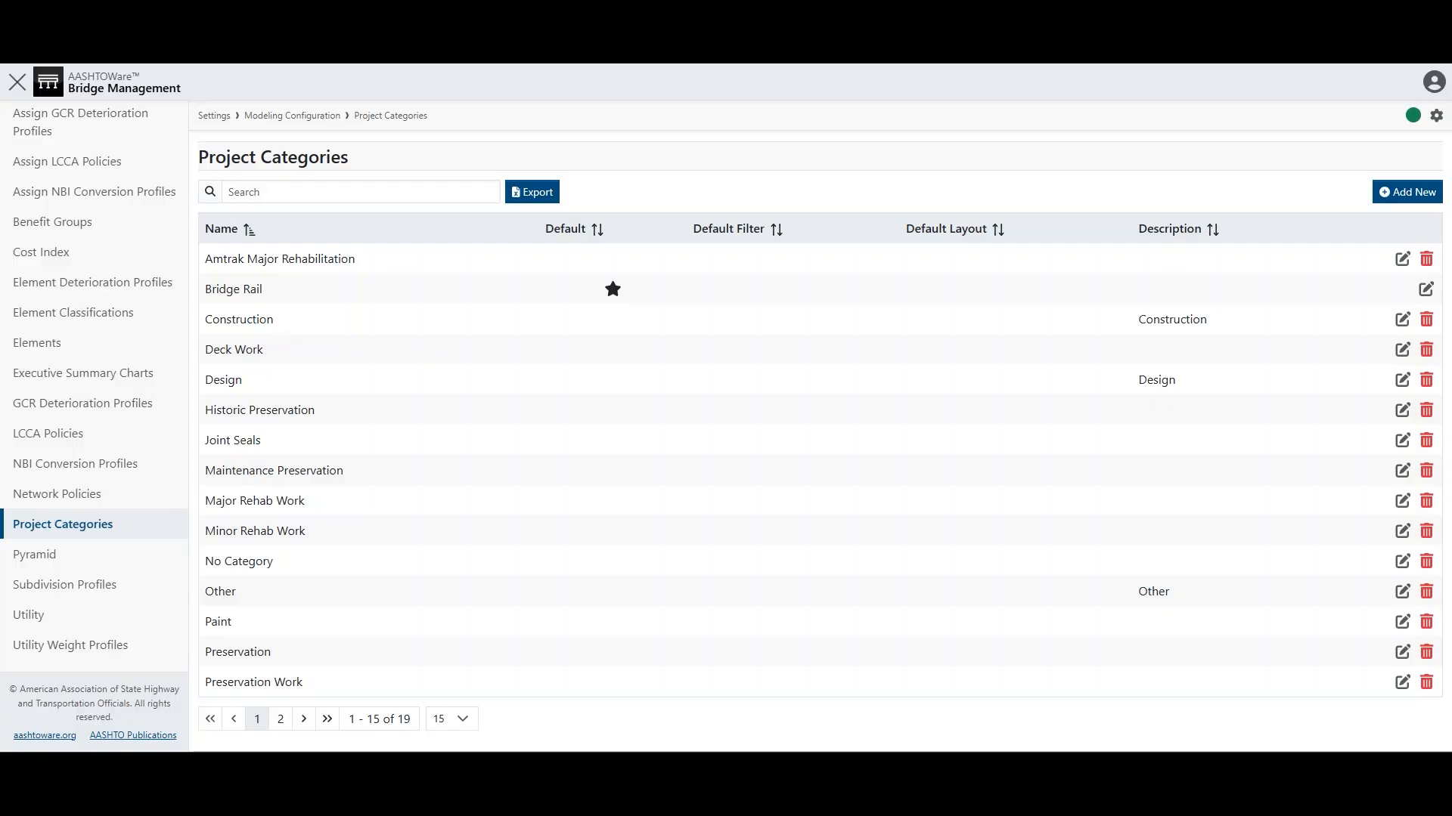
# Step: Start a new project category and review its linked actions and the Default Filter and Default Layout choices
pyautogui.click(1407, 192)
pyautogui.click(293, 197)
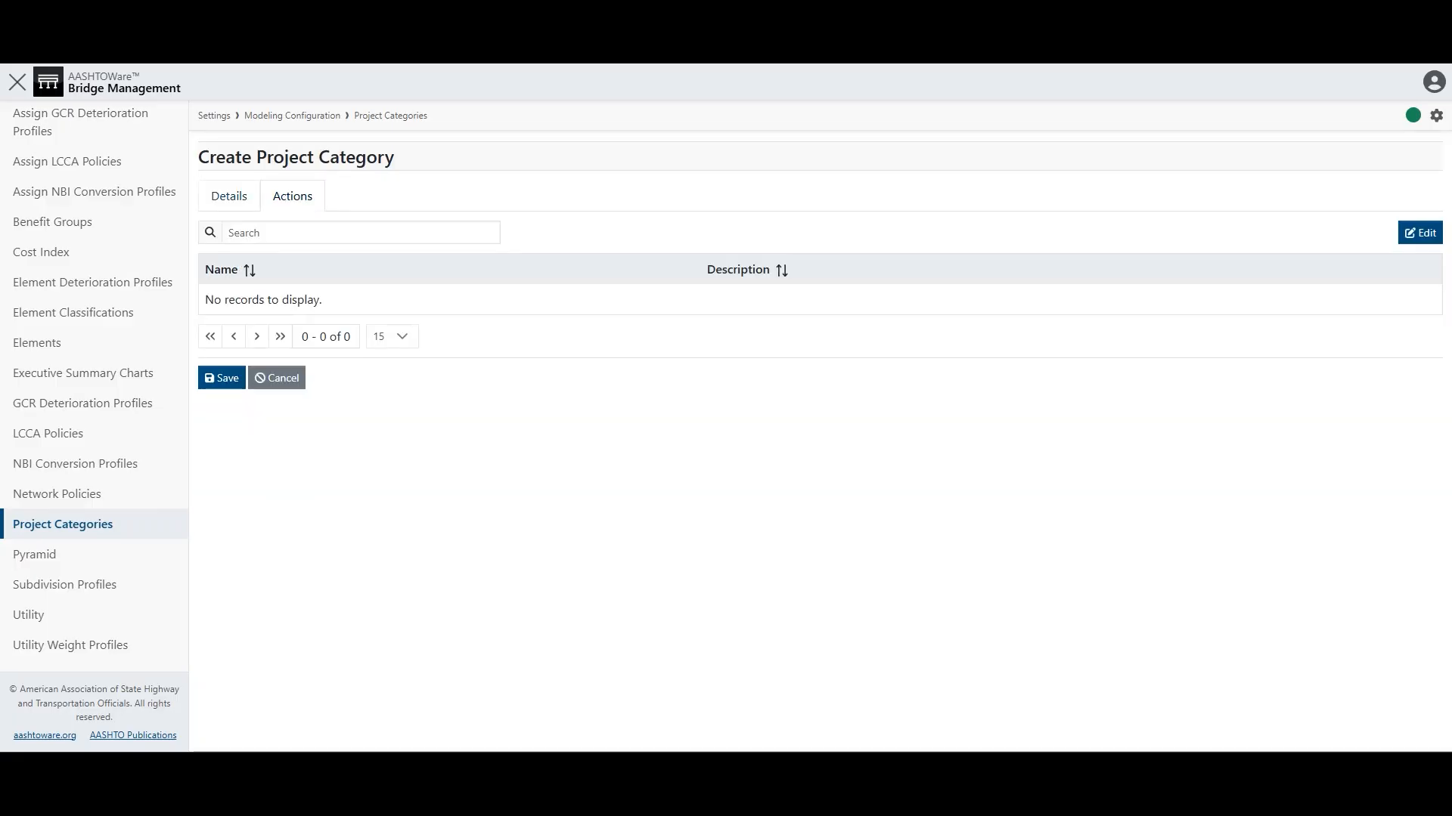
pyautogui.click(229, 196)
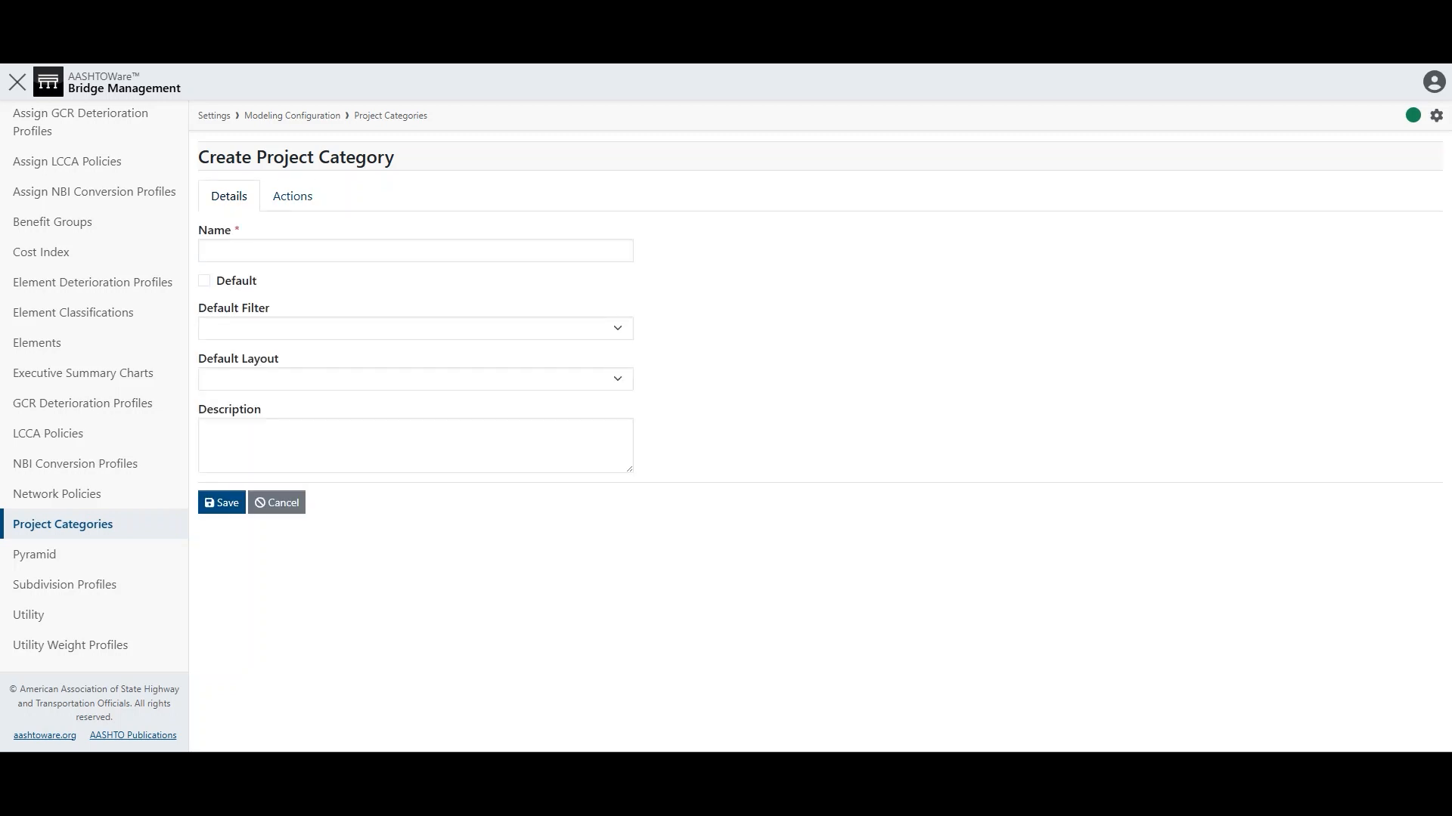
pyautogui.click(415, 329)
pyautogui.click(415, 329)
pyautogui.click(415, 379)
pyautogui.click(415, 380)
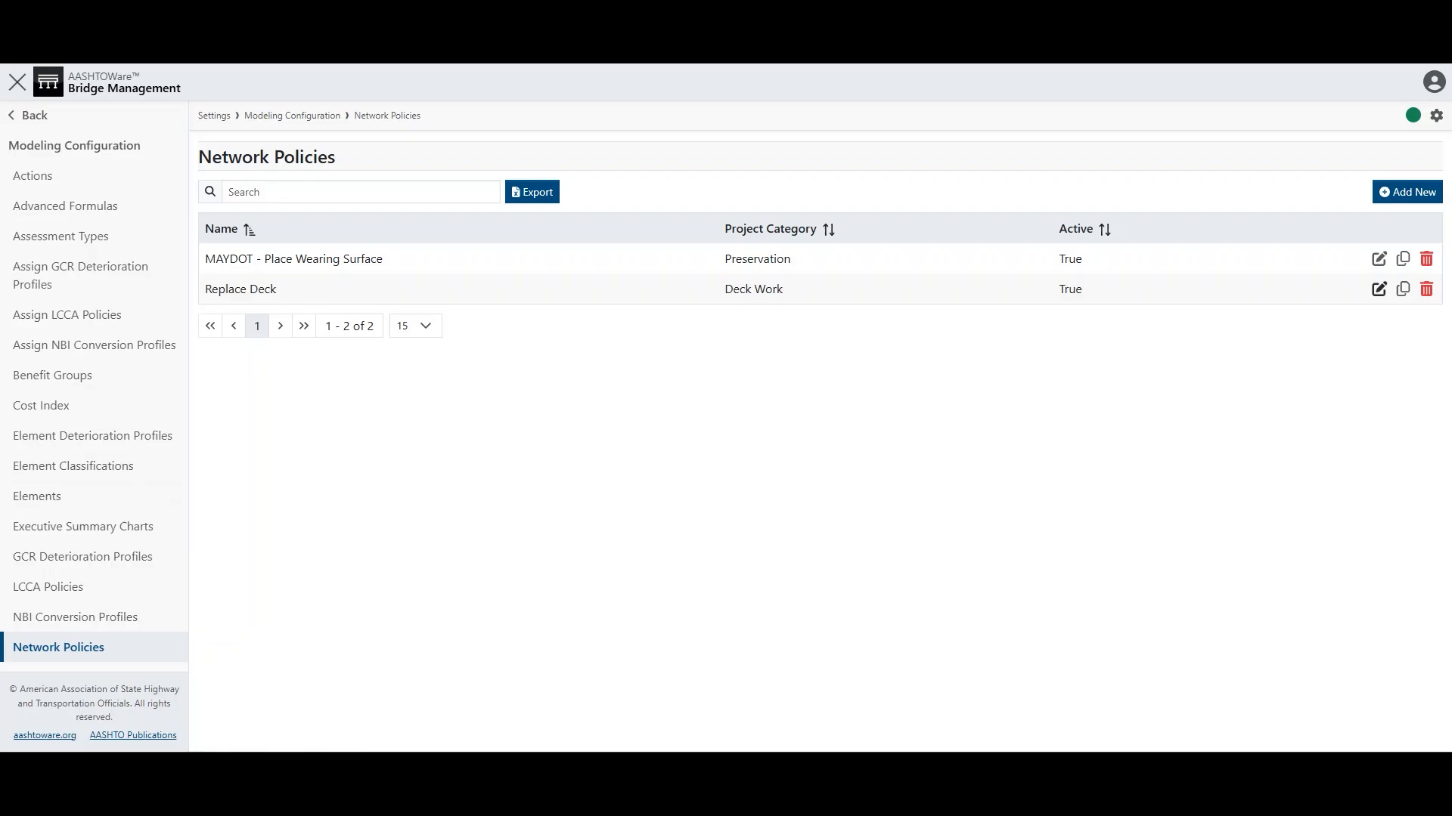
# Step: Open the Deck Replacement action in the Replace Deck network policy's action tree for editing
pyautogui.click(1378, 289)
pyautogui.click(293, 197)
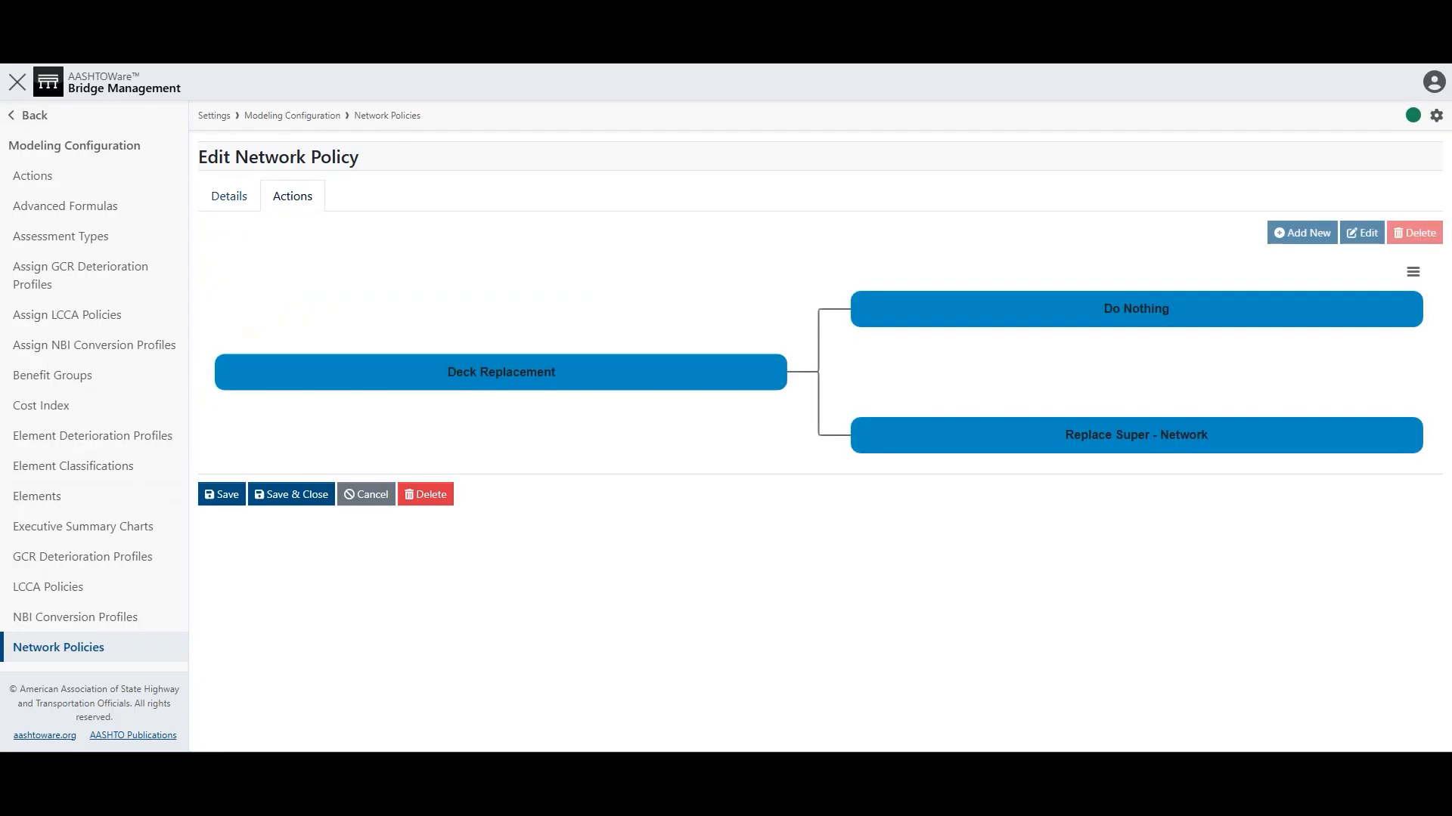
pyautogui.click(501, 372)
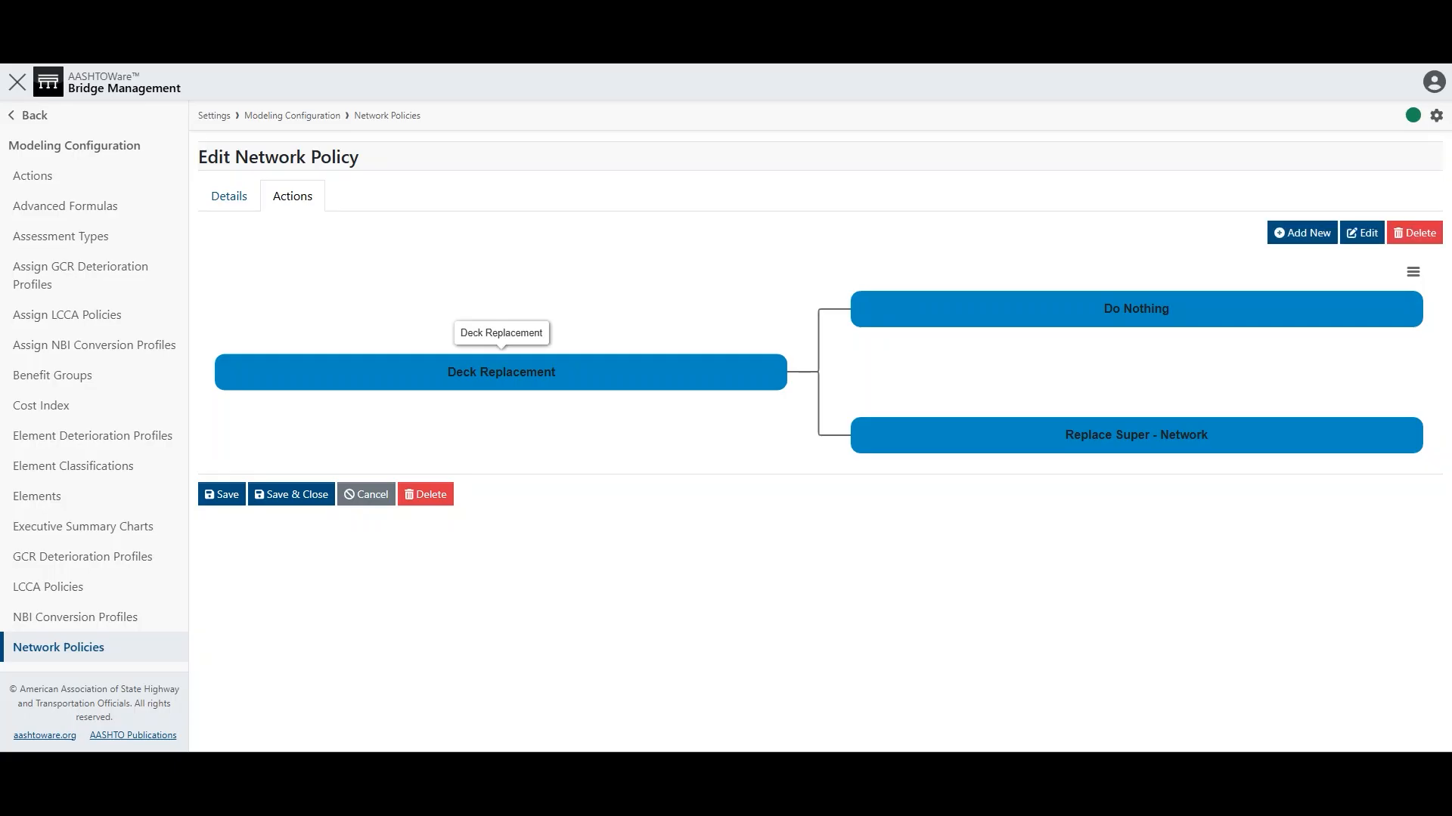
pyautogui.click(1362, 232)
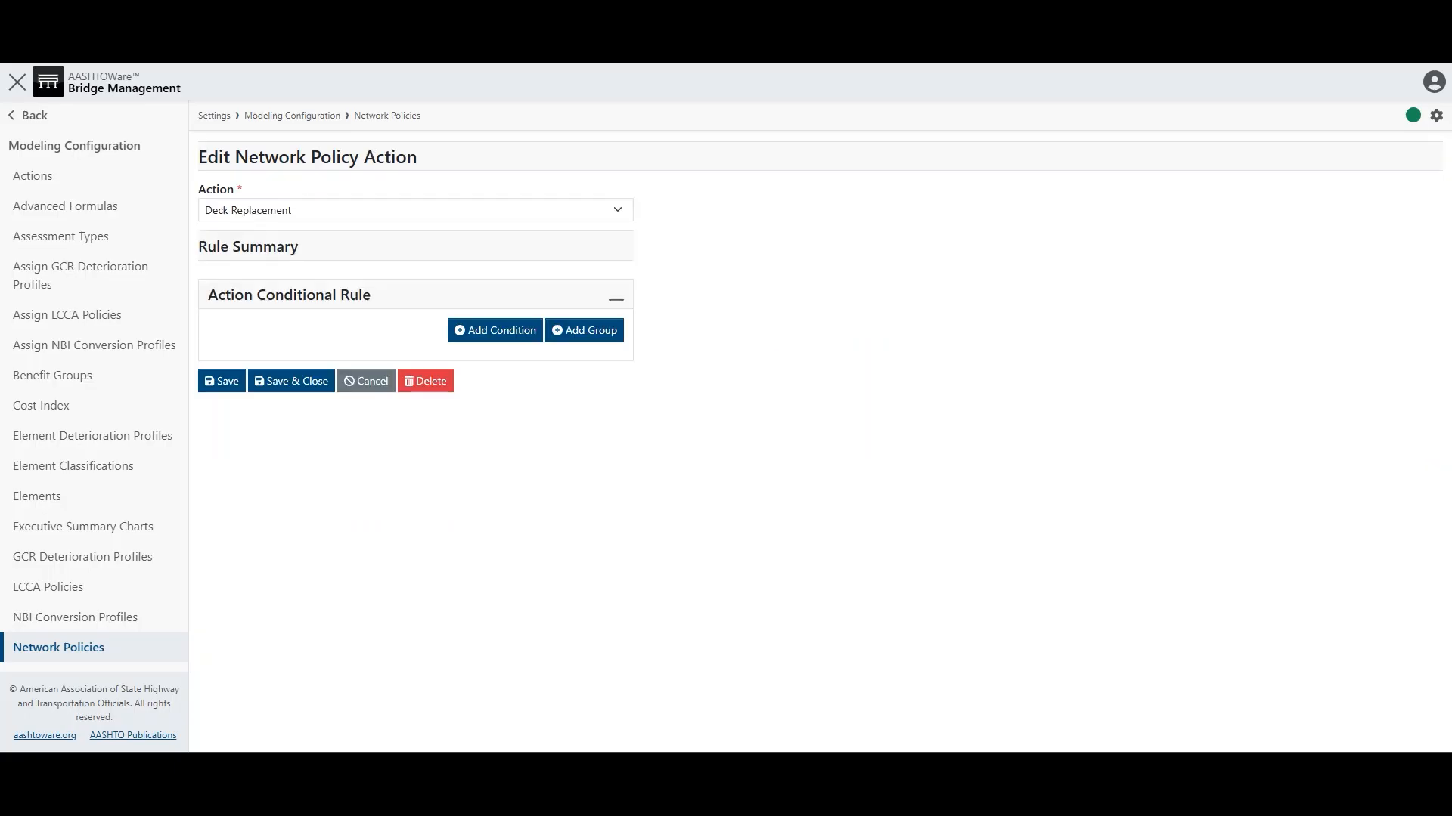
# Step: Add a condition to the Deck Replacement action's conditional rule and review the available rule types
pyautogui.click(496, 331)
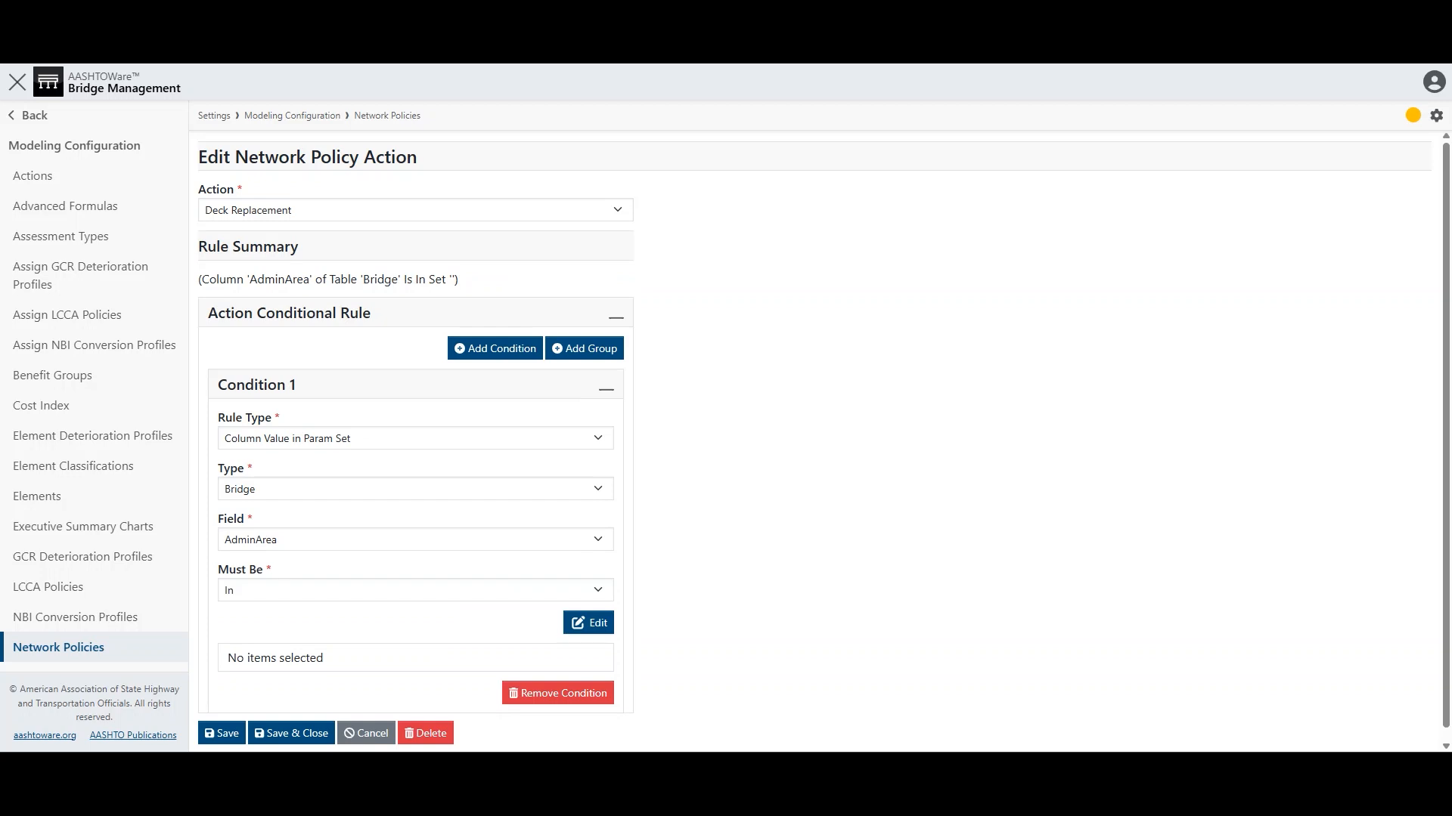
pyautogui.click(416, 438)
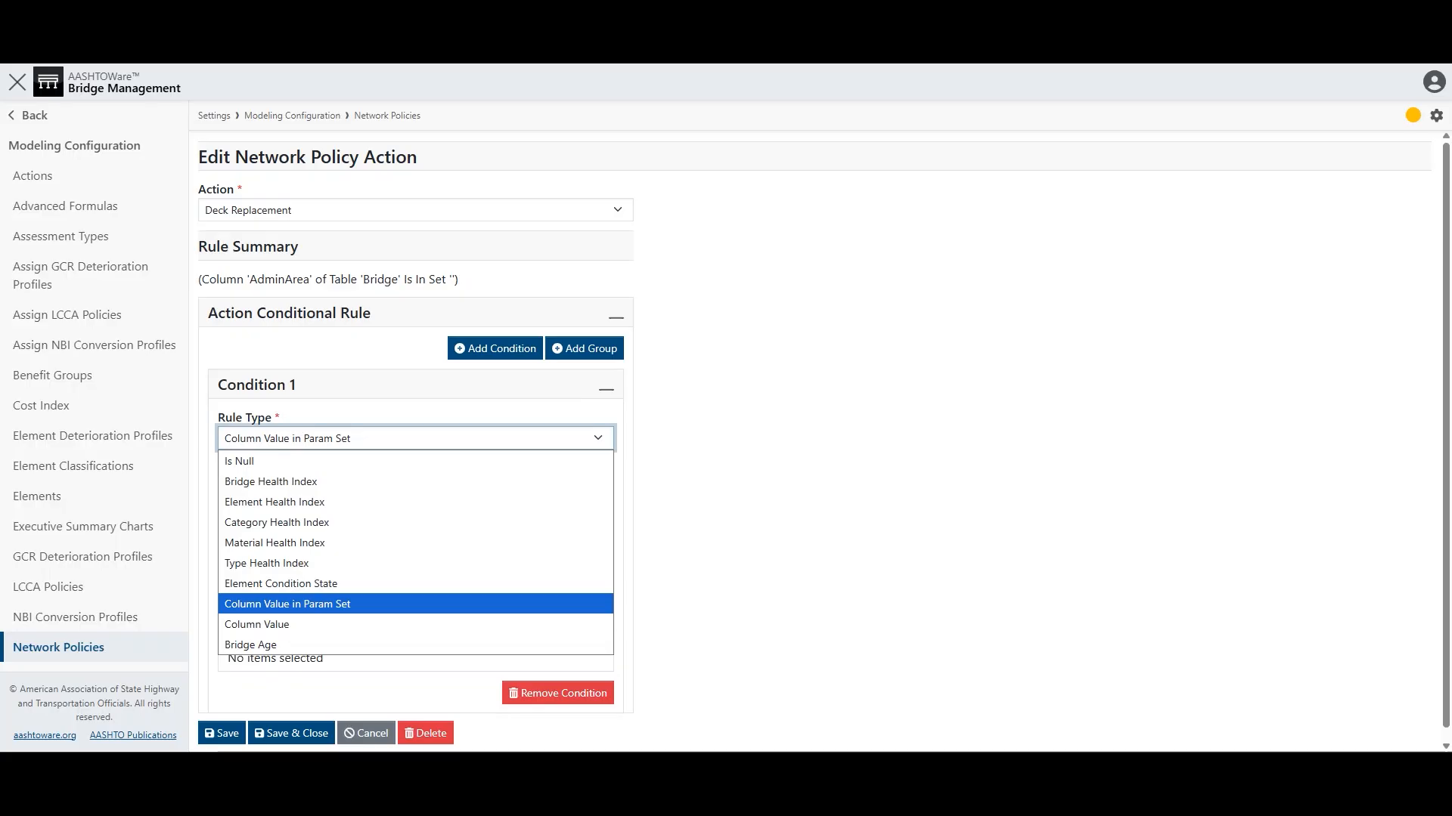
pyautogui.press('Escape')
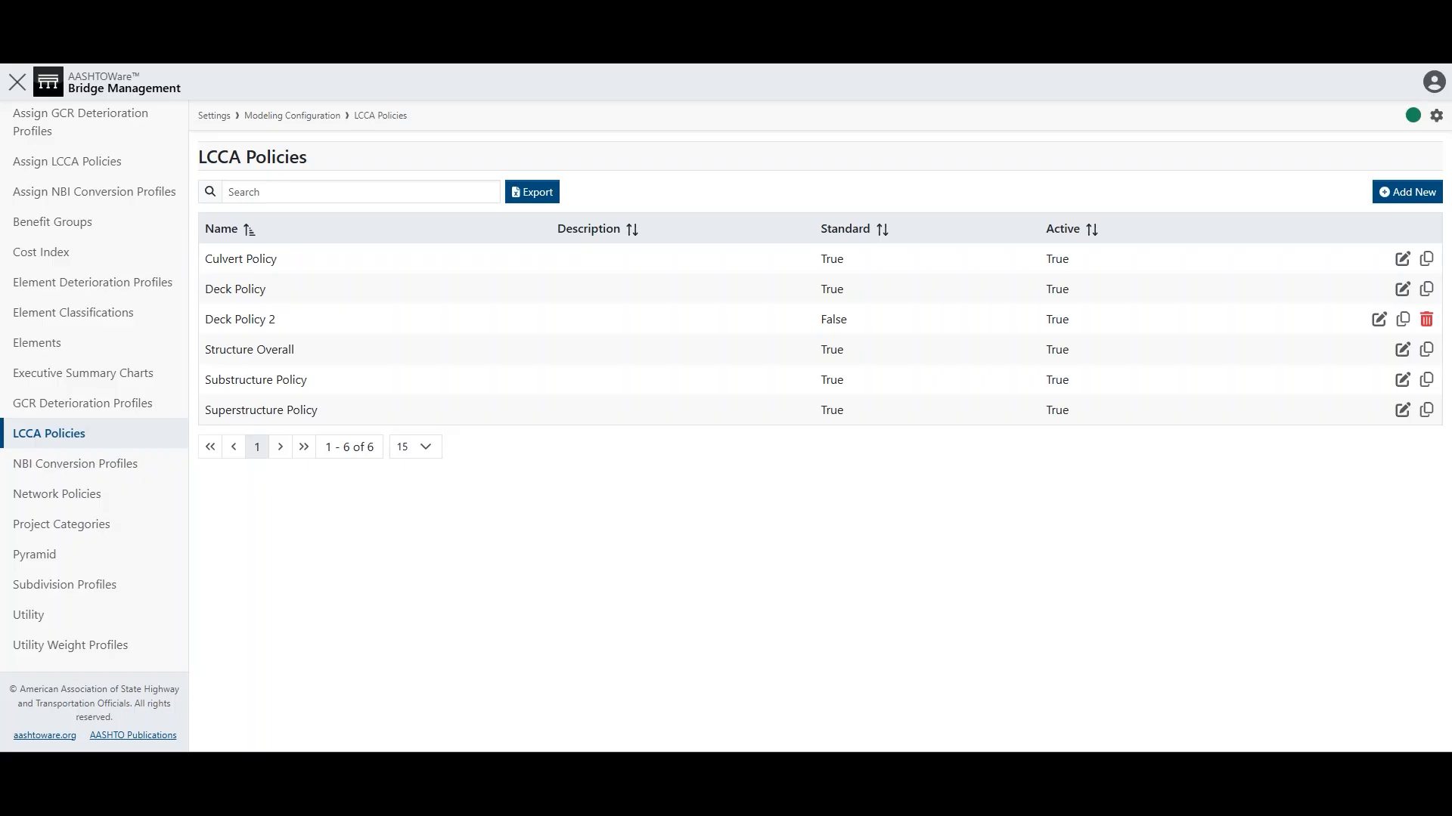
# Step: Open the Preserve Deck rule of the Deck Policy 2 LCCA policy and review its condition and available rule types
pyautogui.click(1379, 319)
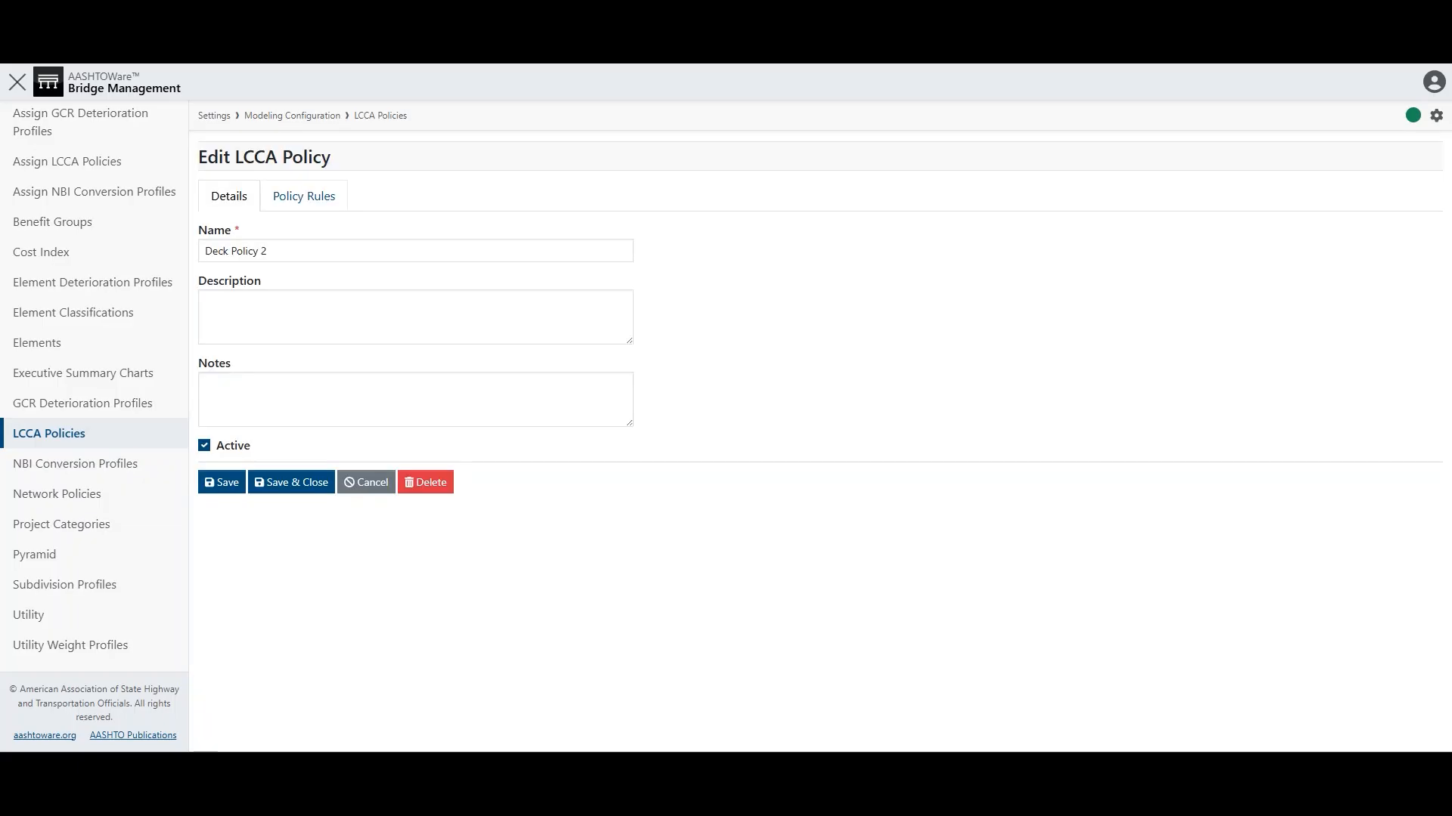
pyautogui.click(304, 197)
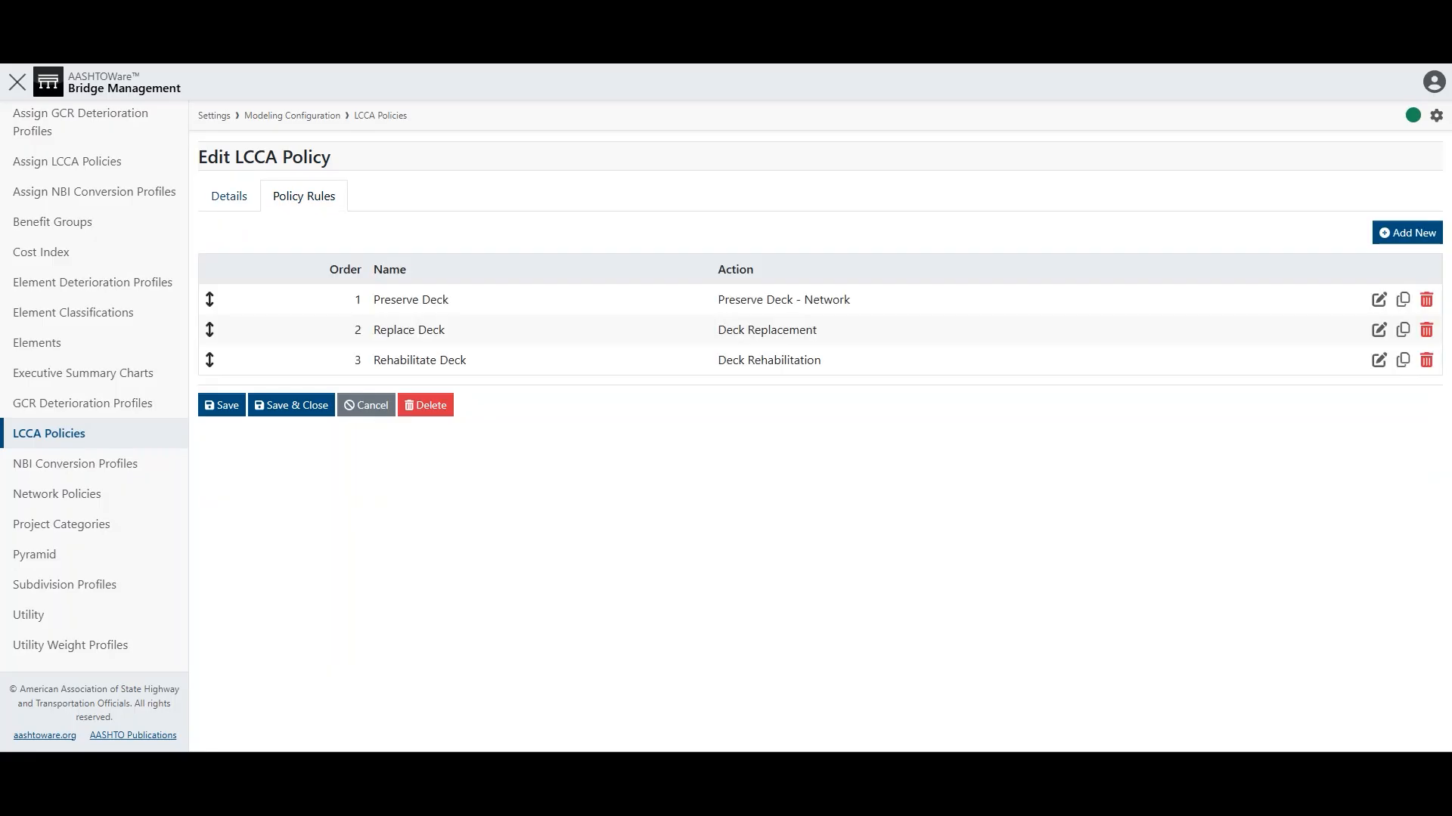
pyautogui.click(1379, 299)
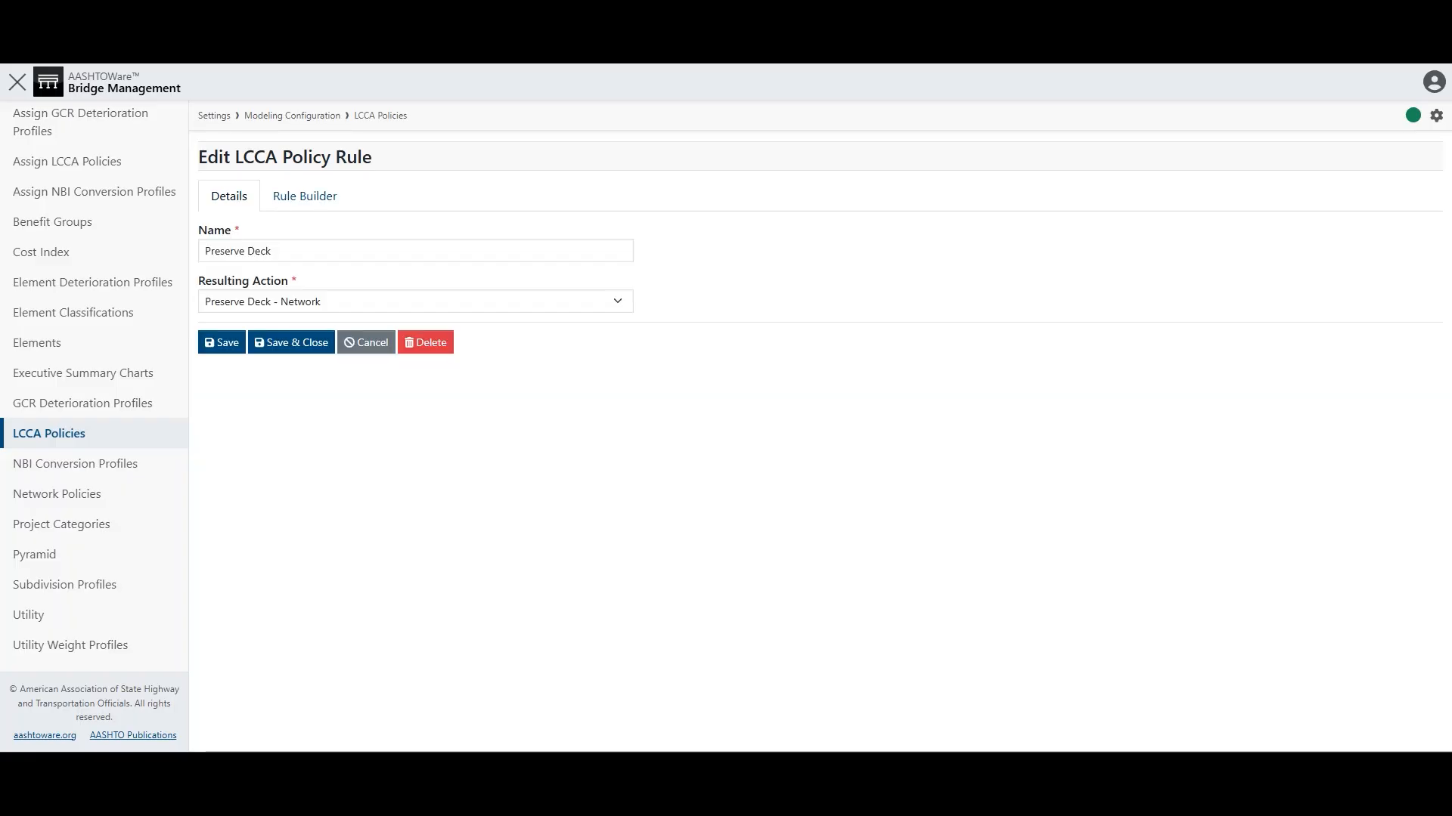
pyautogui.click(304, 196)
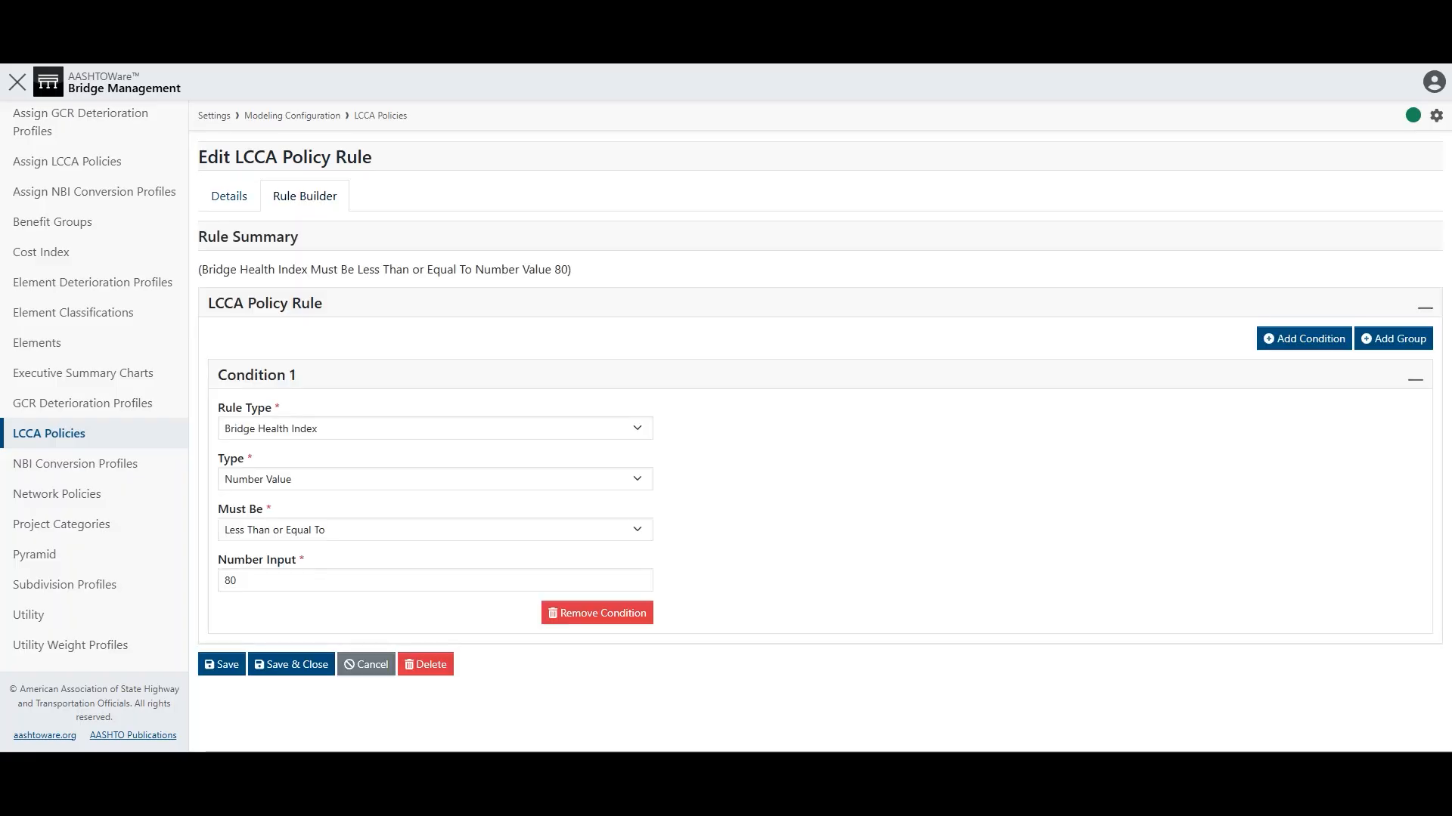
pyautogui.click(435, 429)
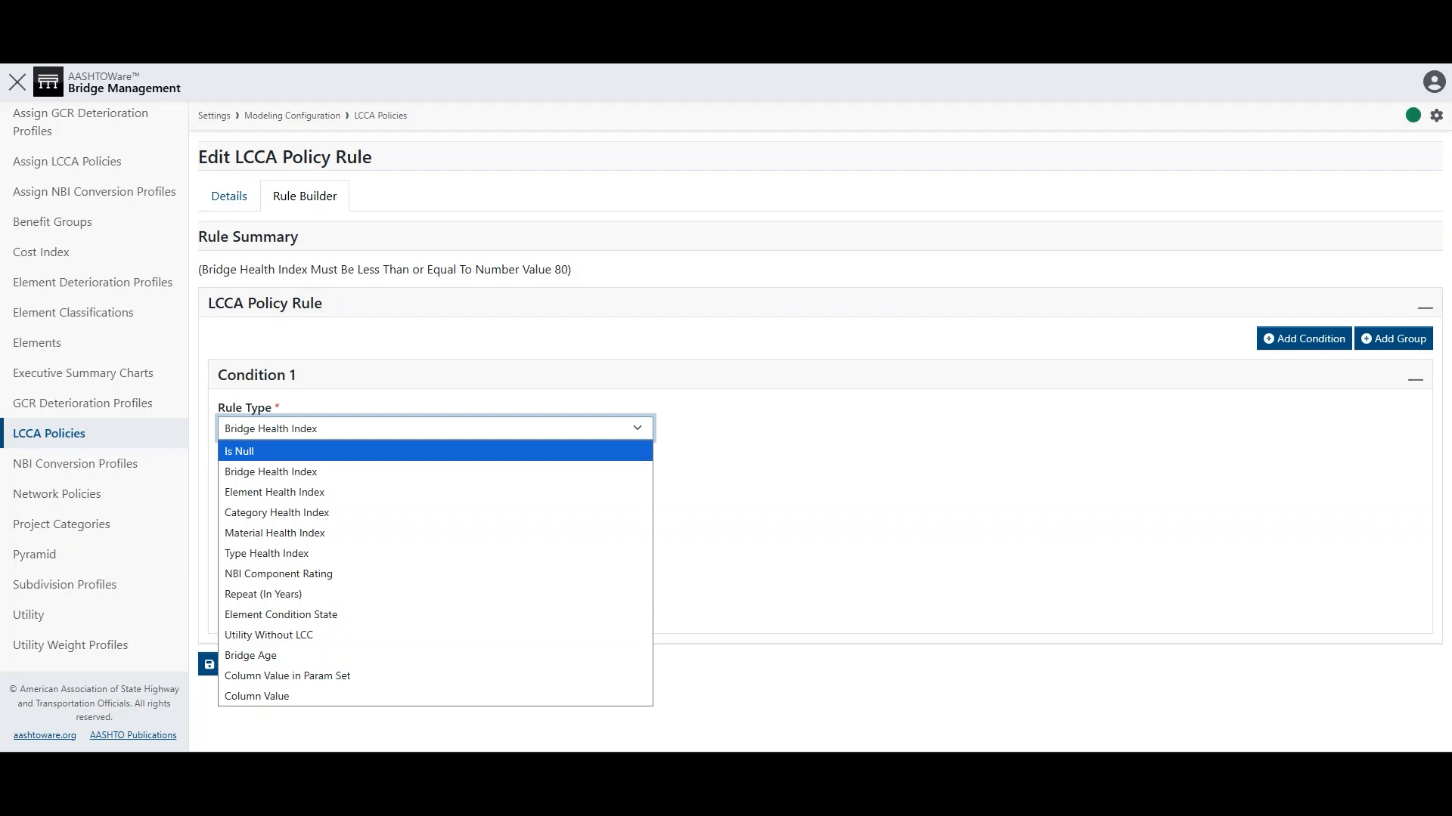
pyautogui.click(832, 492)
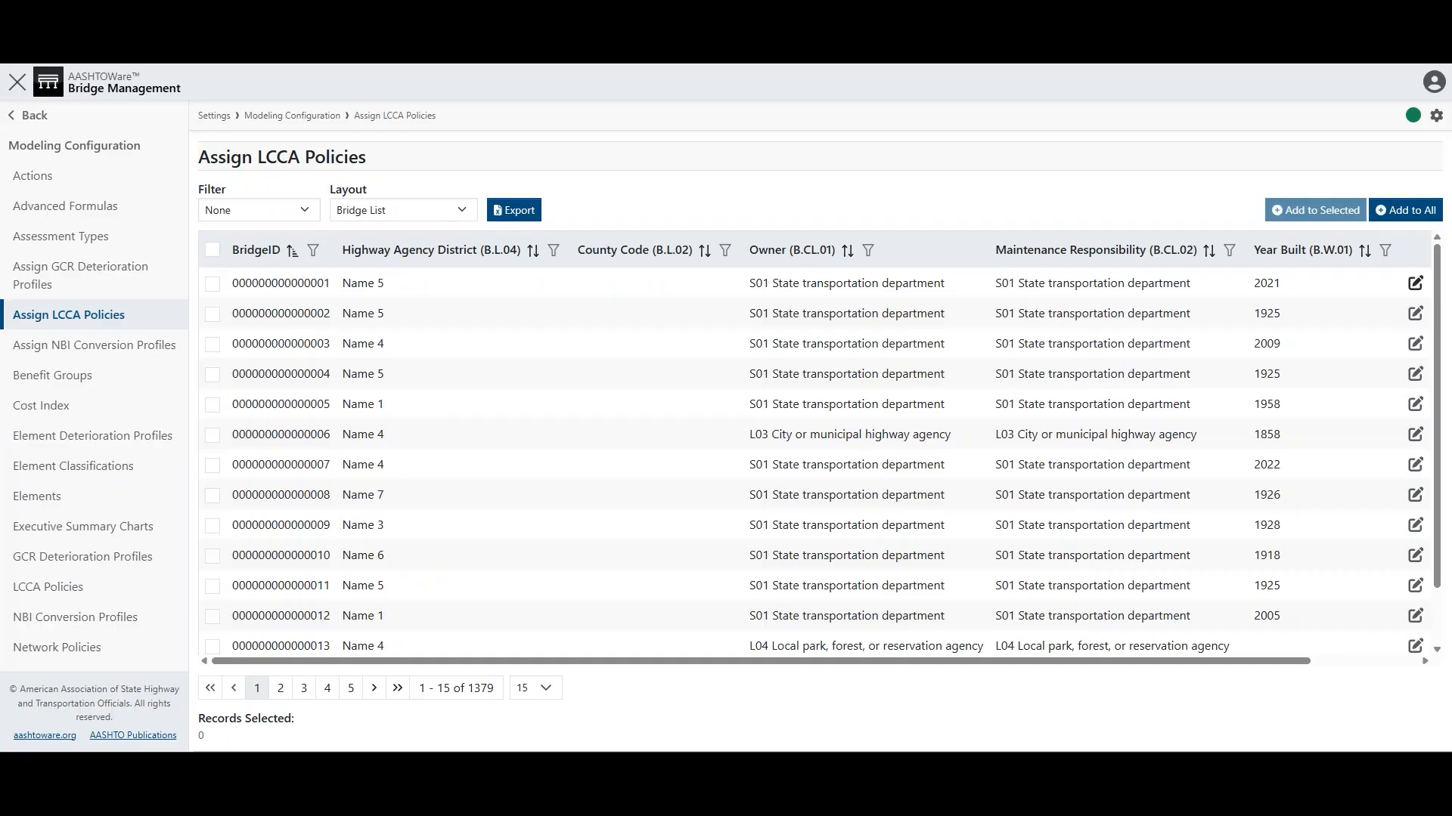
pyautogui.click(1415, 283)
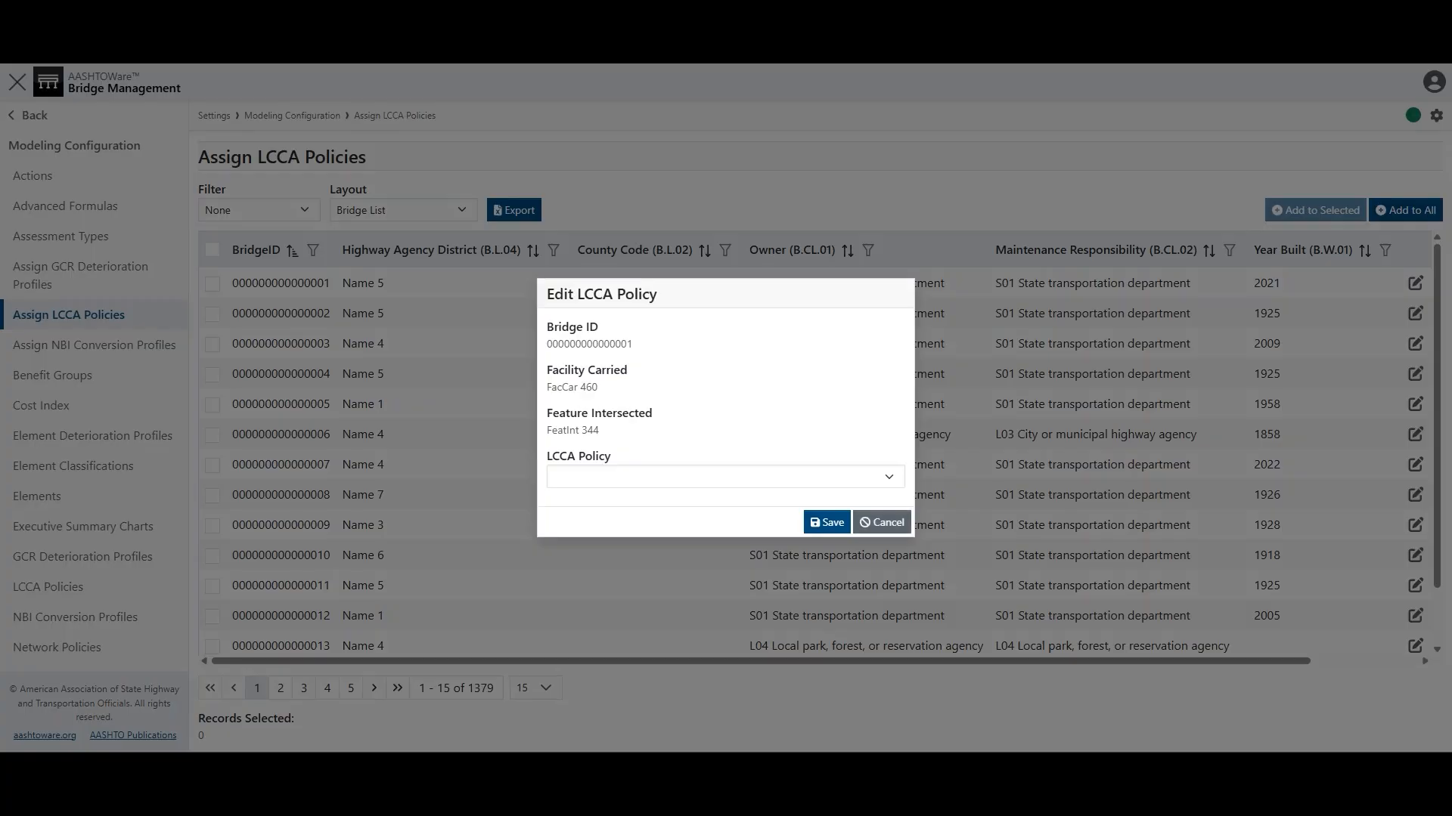
pyautogui.click(881, 522)
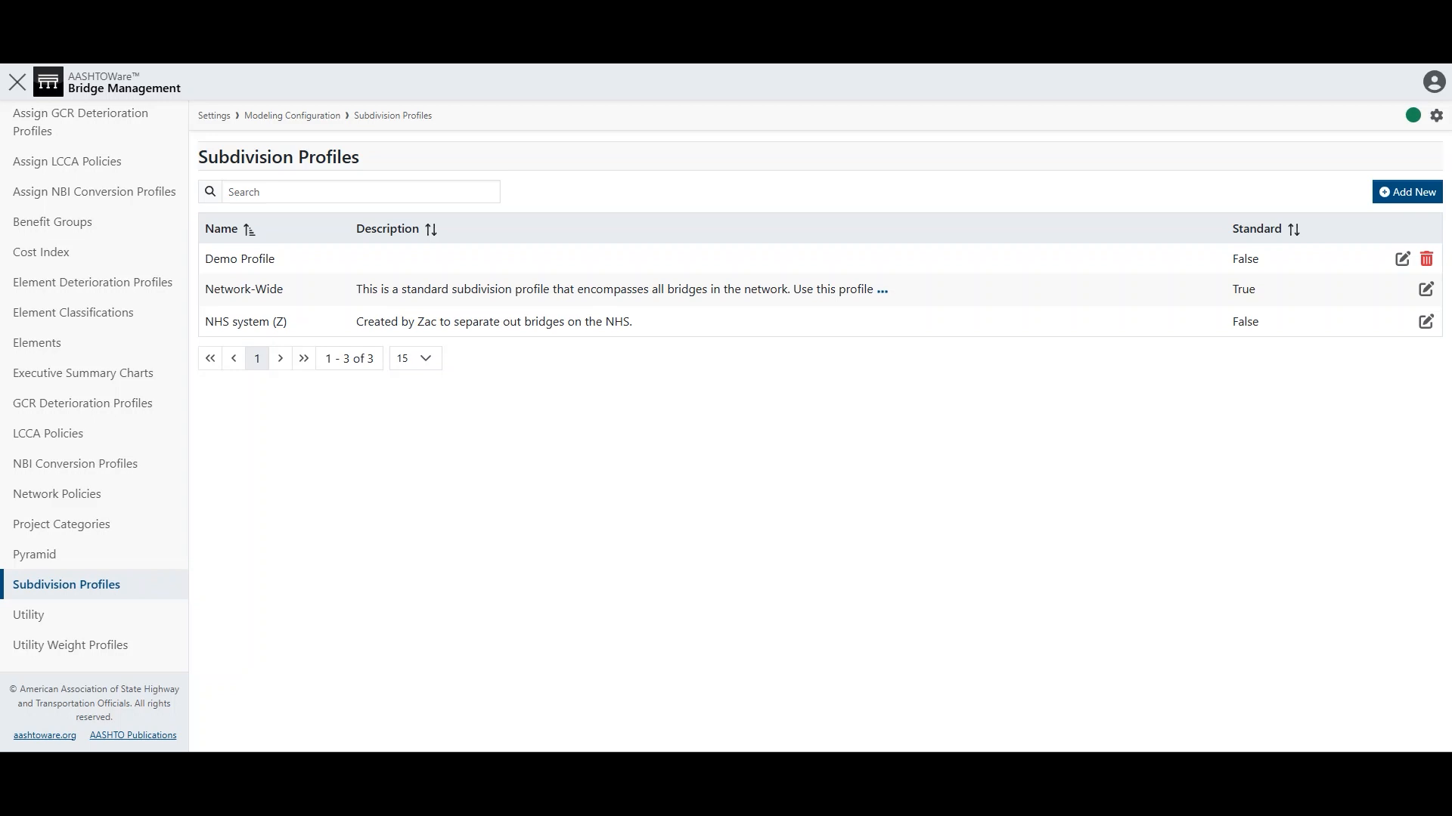
# Step: Open the Demo Profile subdivision profile and review the type choices for a new mapped field
pyautogui.click(1402, 258)
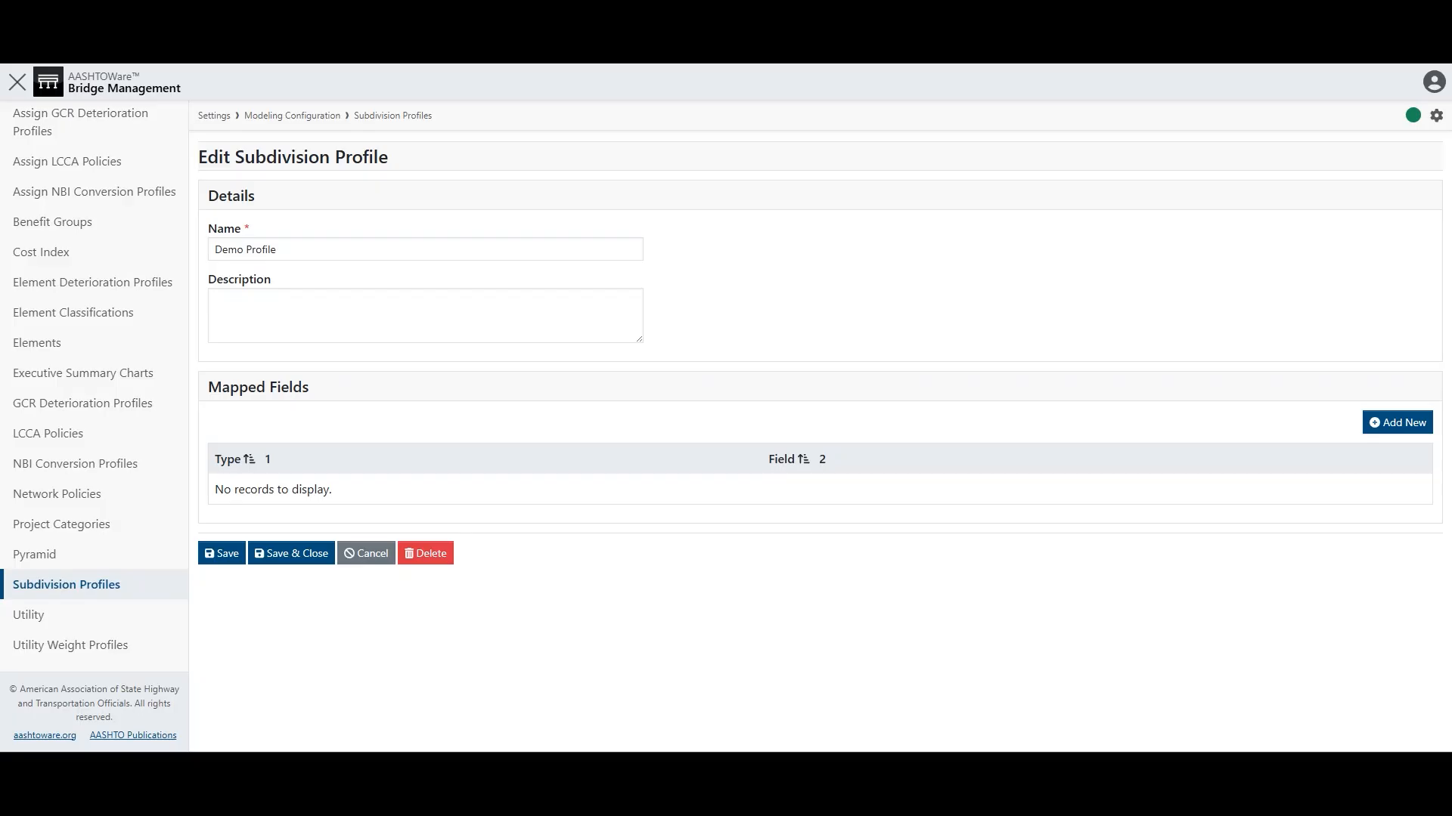
pyautogui.click(1398, 423)
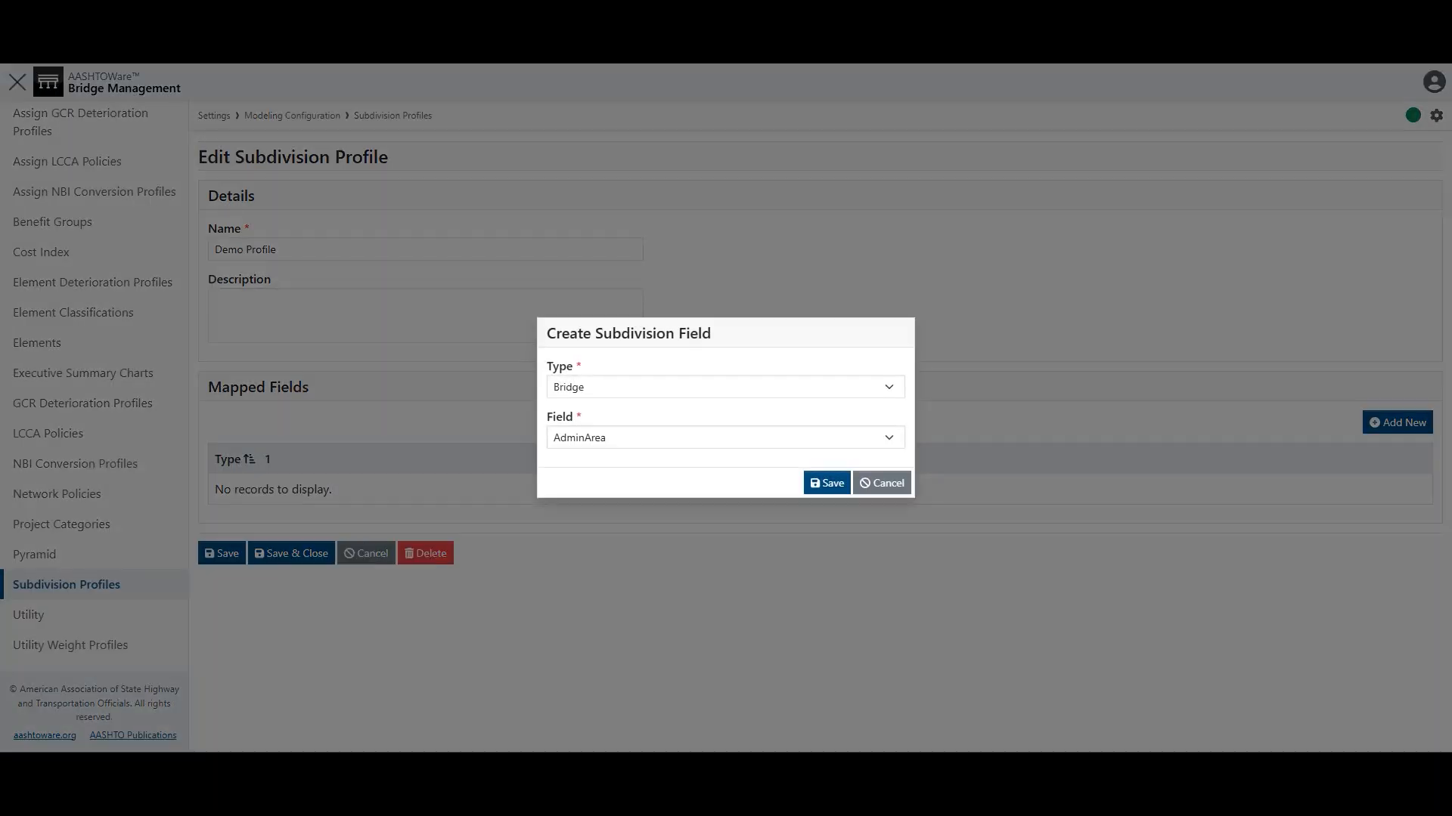
pyautogui.click(725, 387)
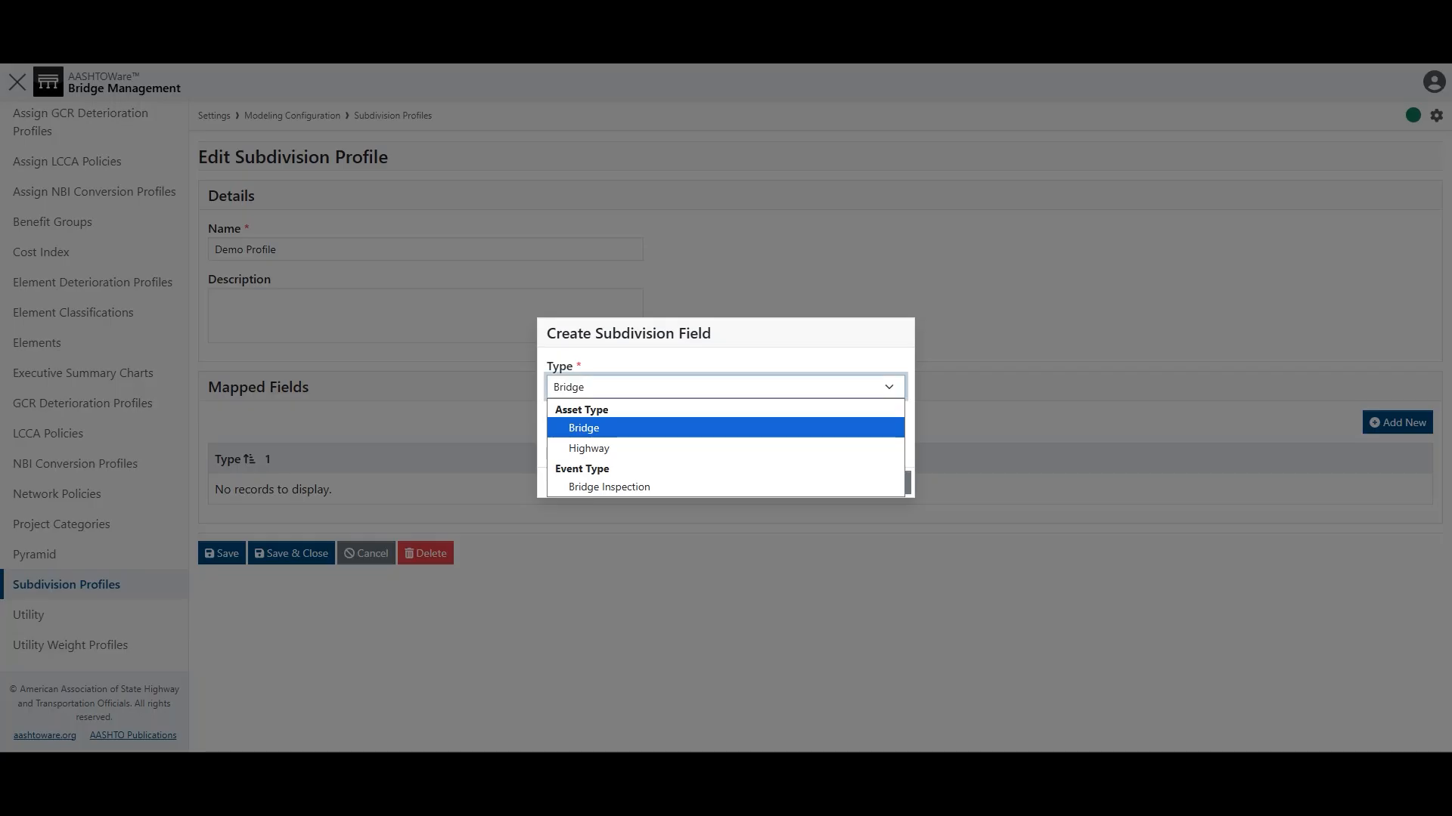
pyautogui.press('Return')
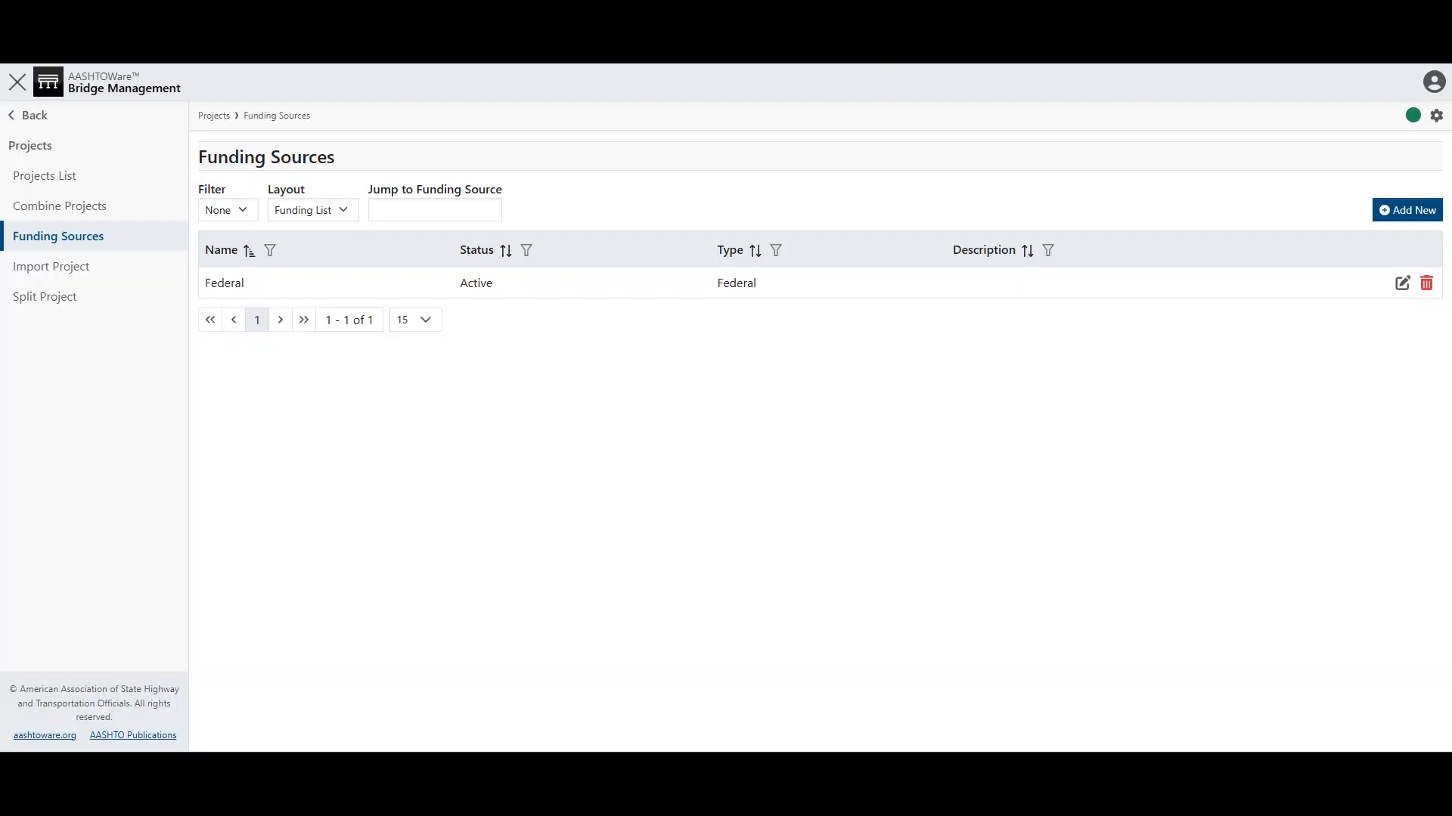
# Step: Open the Federal funding source and review its targets, the new target form, and its associated programs and projects
pyautogui.click(1403, 283)
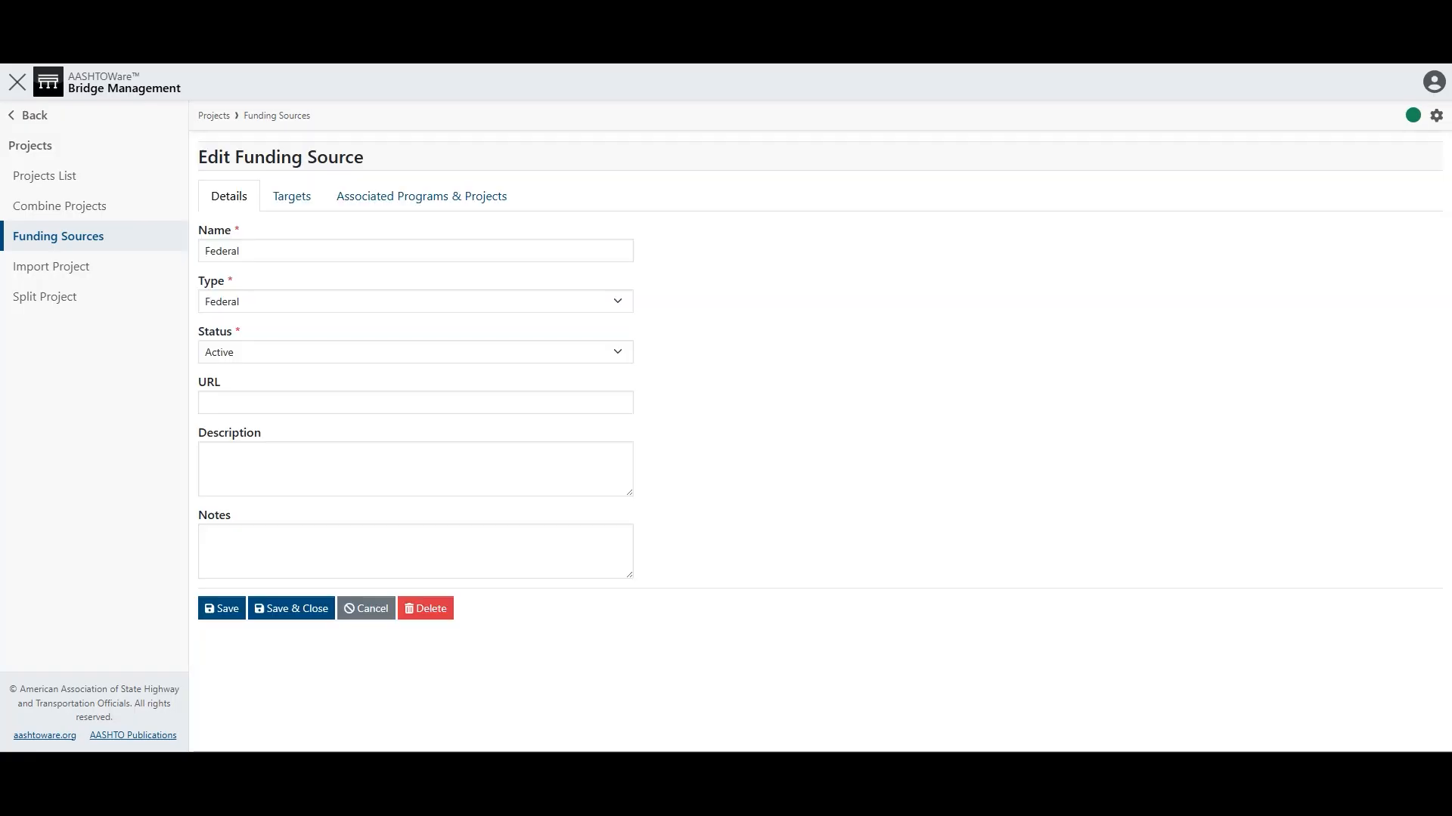
pyautogui.click(292, 196)
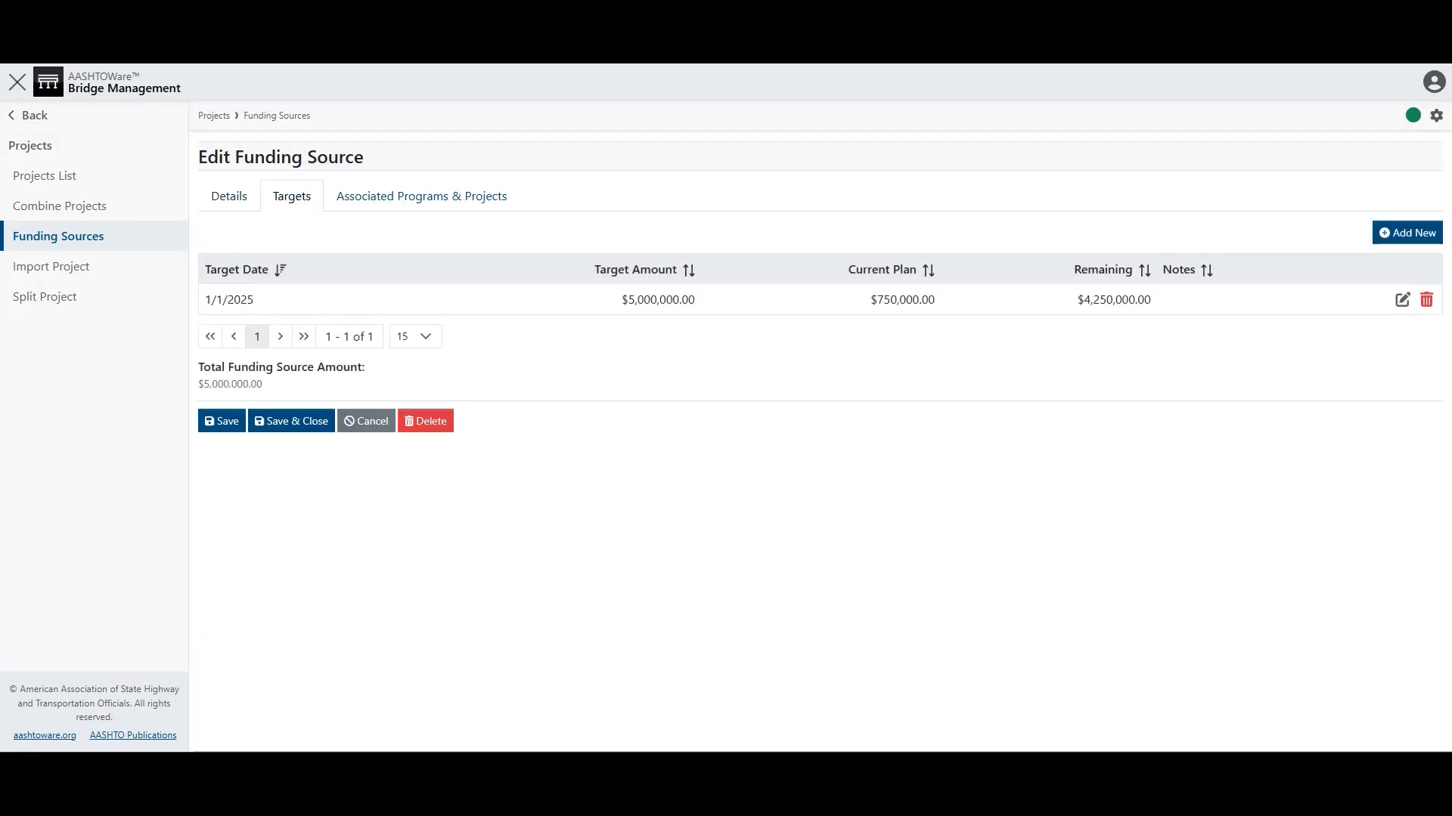
pyautogui.click(1407, 233)
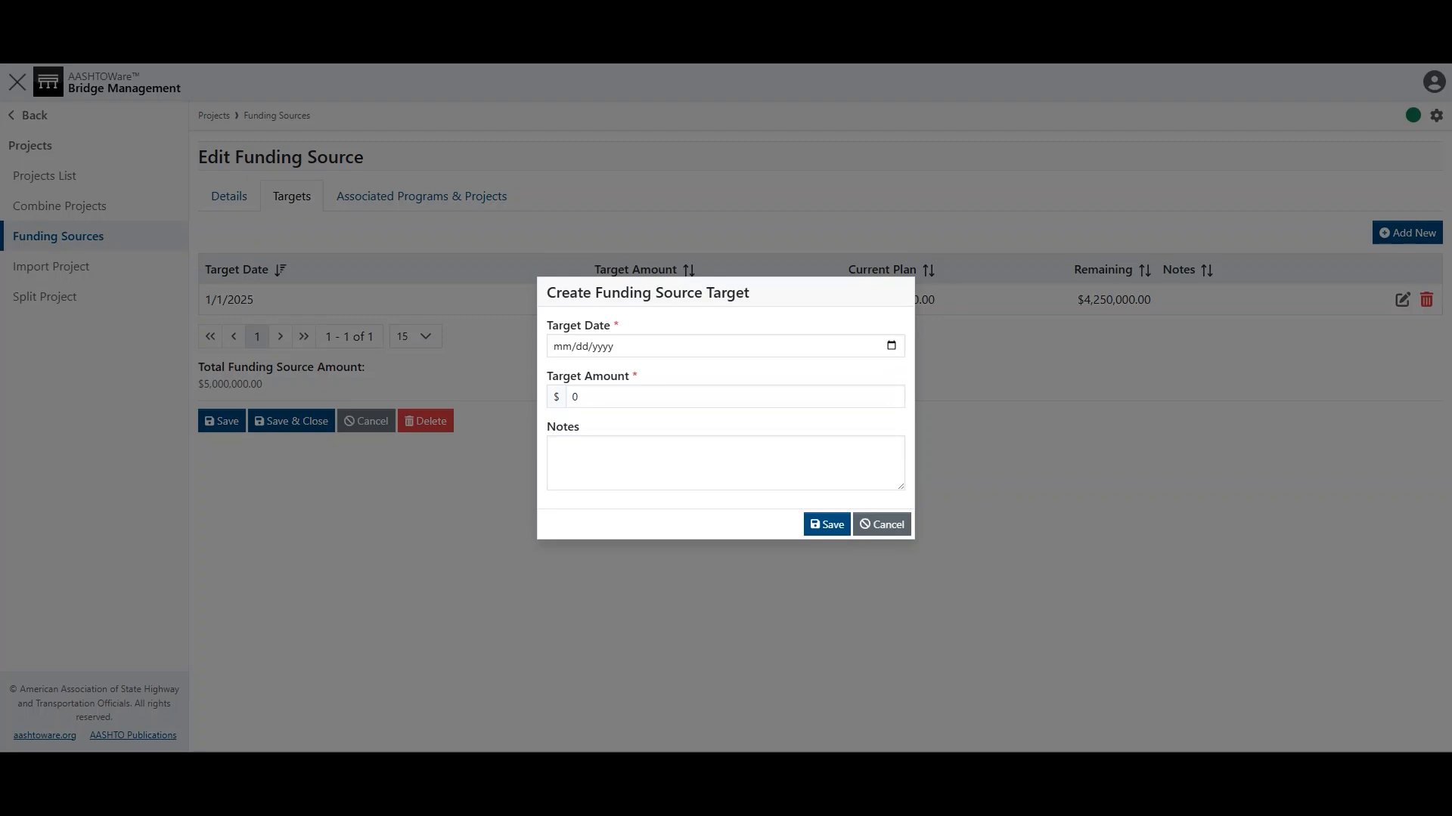
pyautogui.click(881, 524)
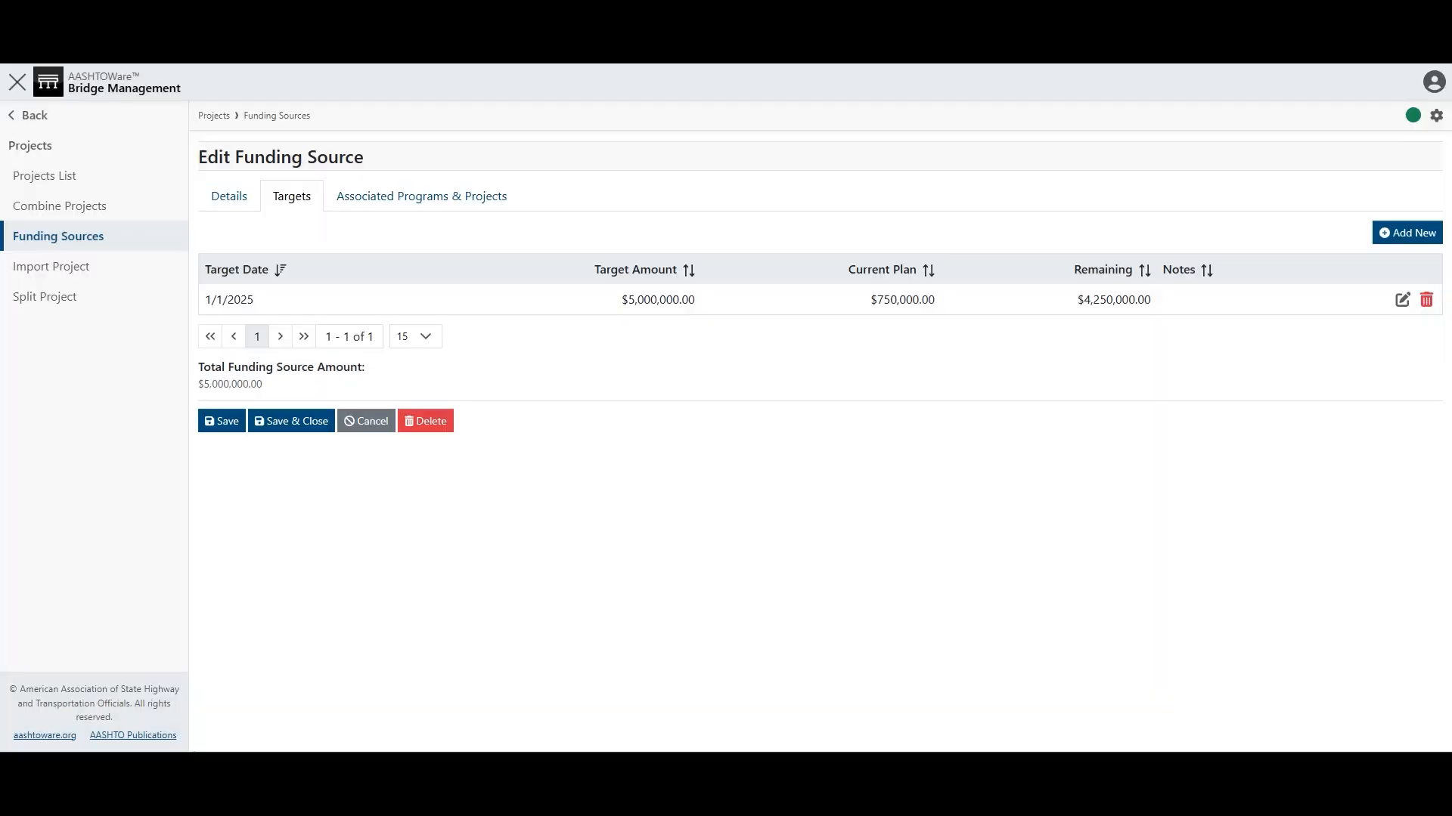
pyautogui.click(422, 196)
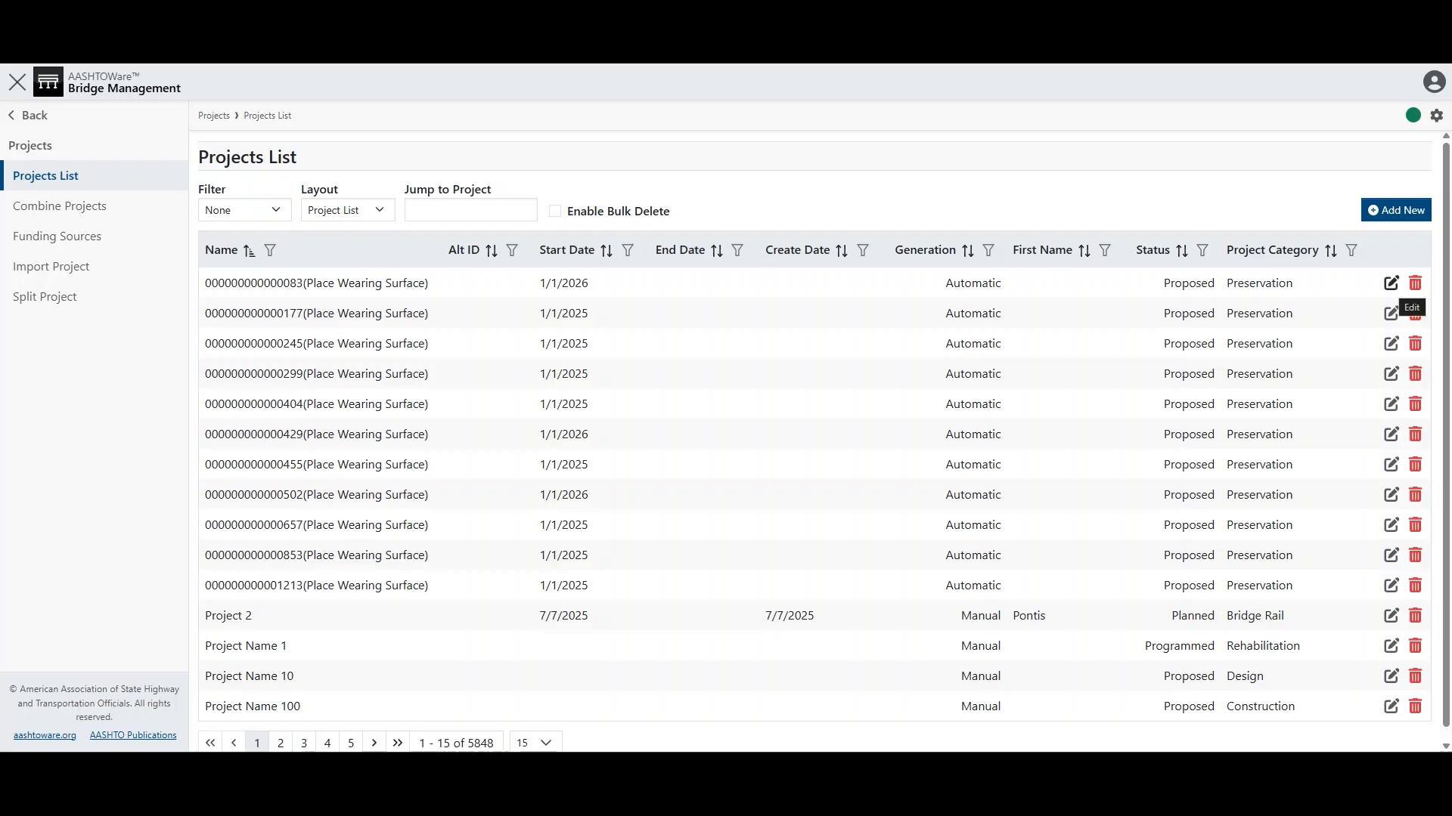
pyautogui.click(1391, 283)
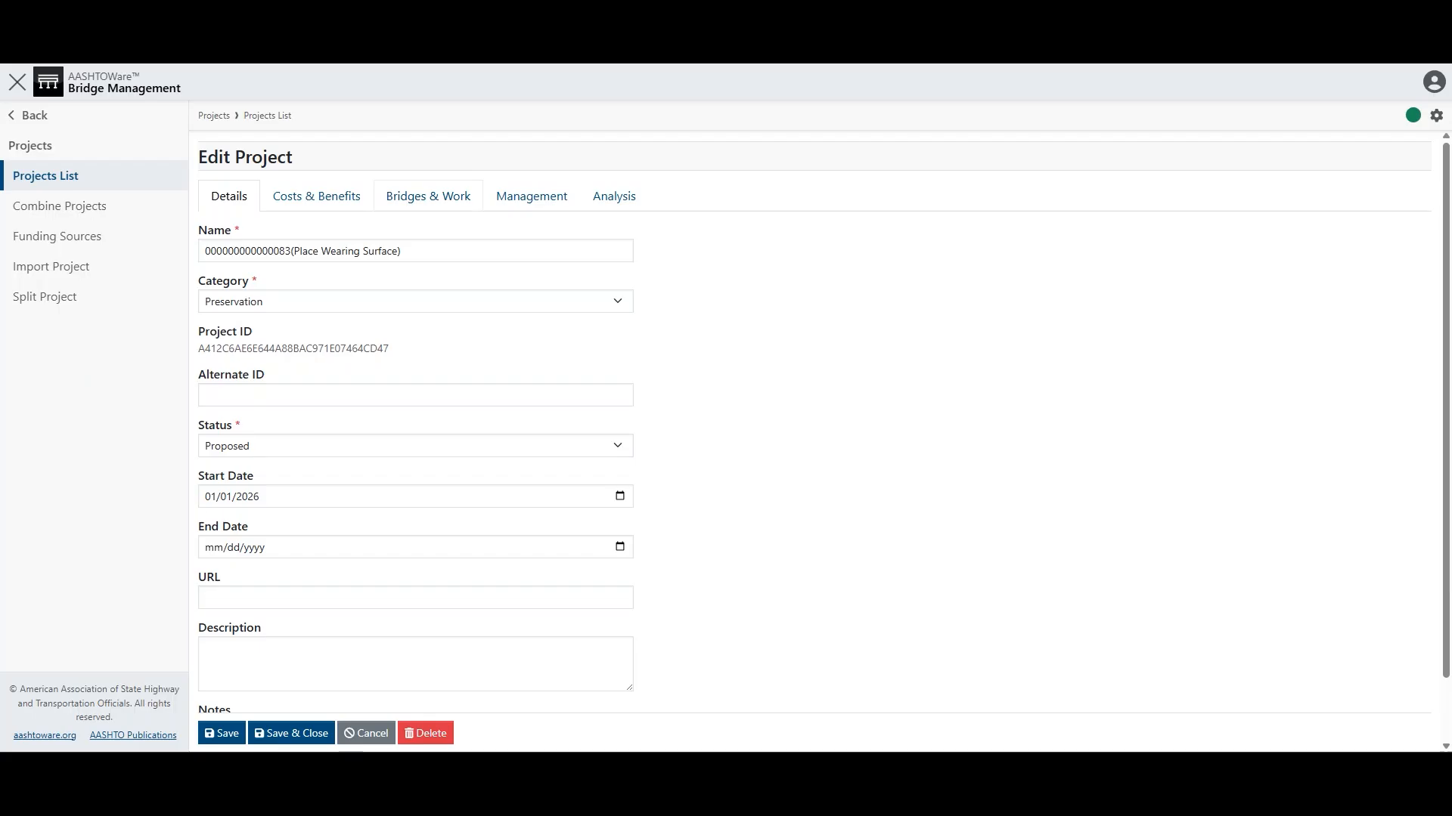
pyautogui.click(428, 196)
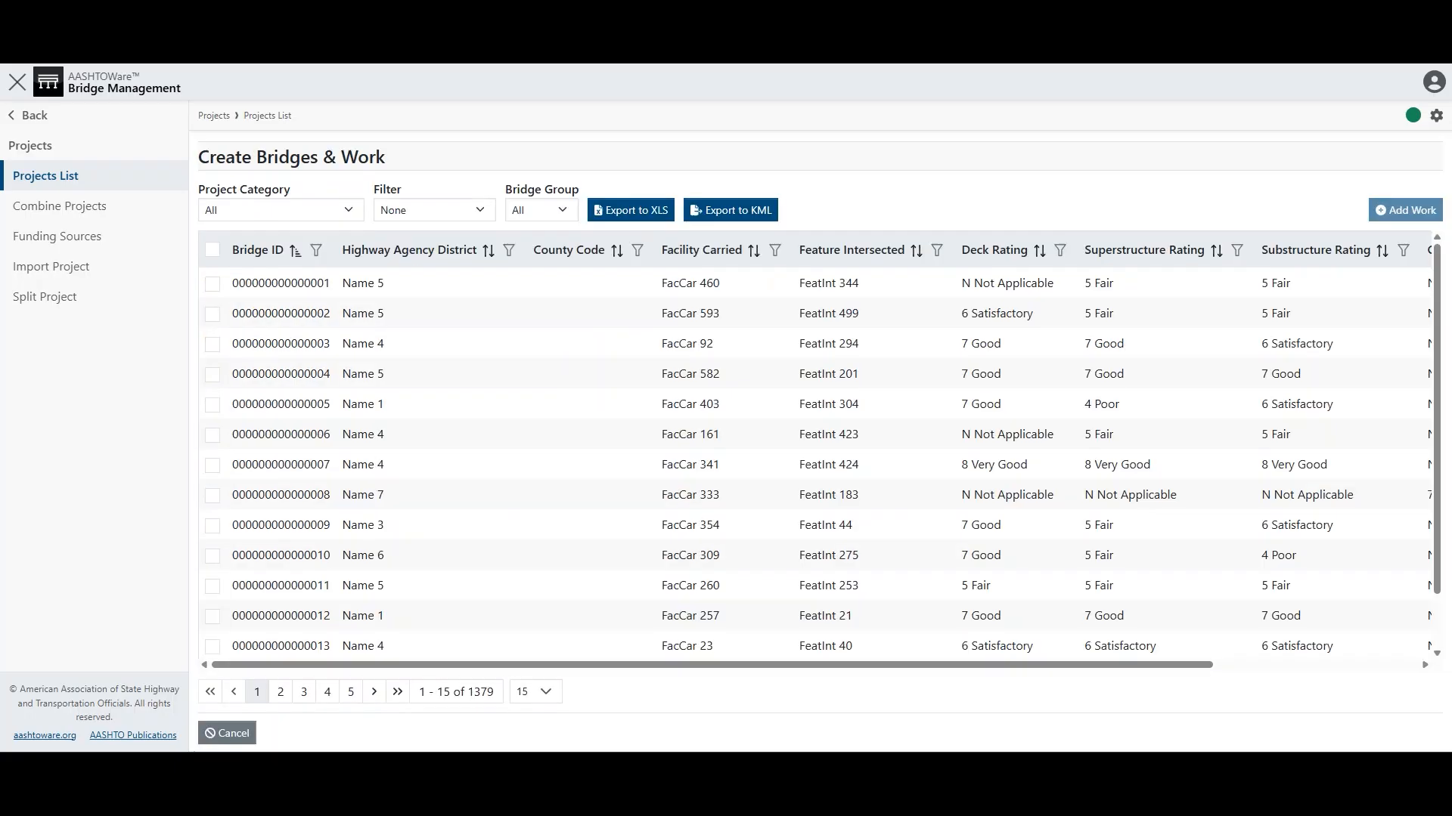
pyautogui.click(212, 314)
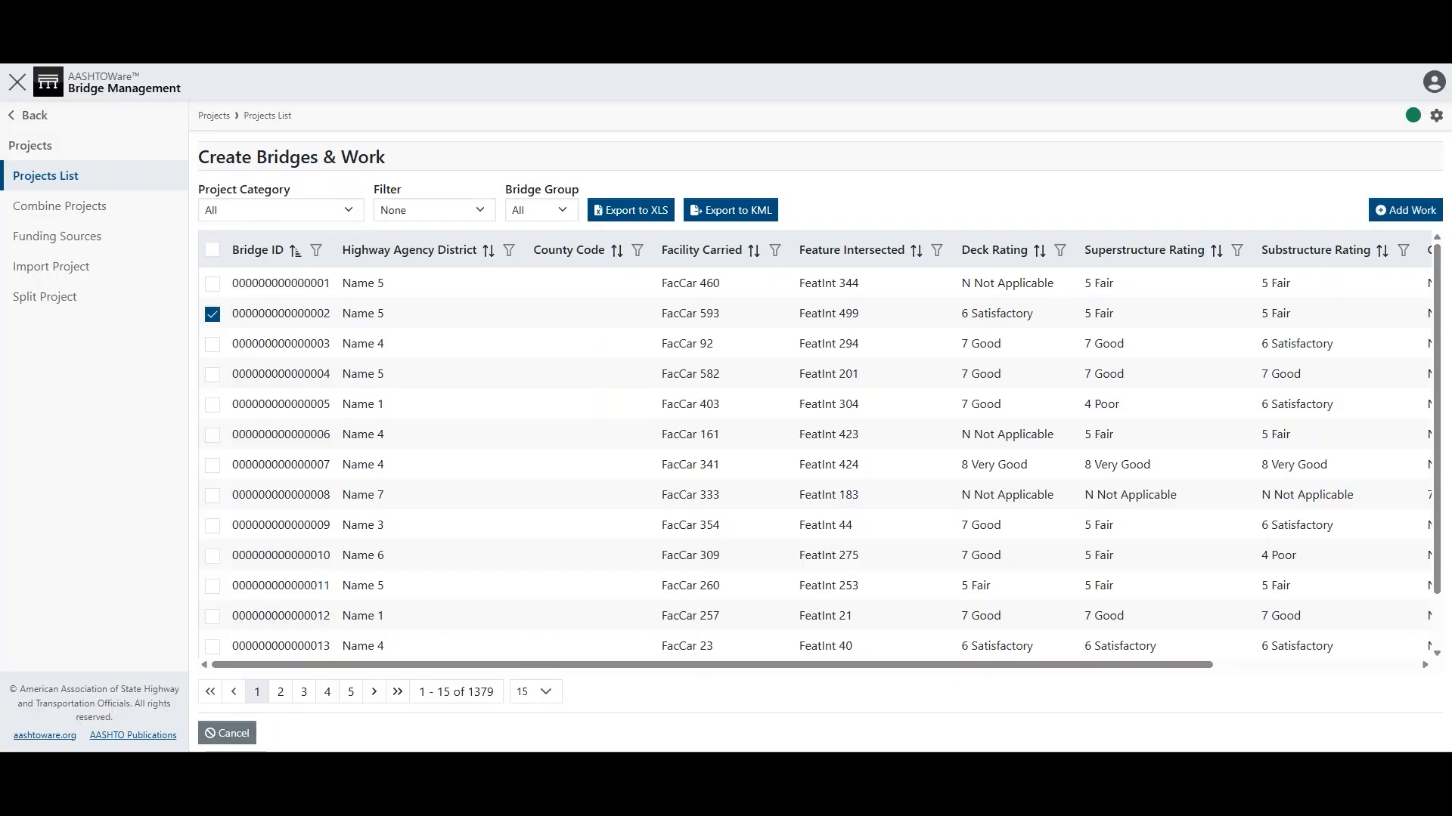
pyautogui.click(1405, 210)
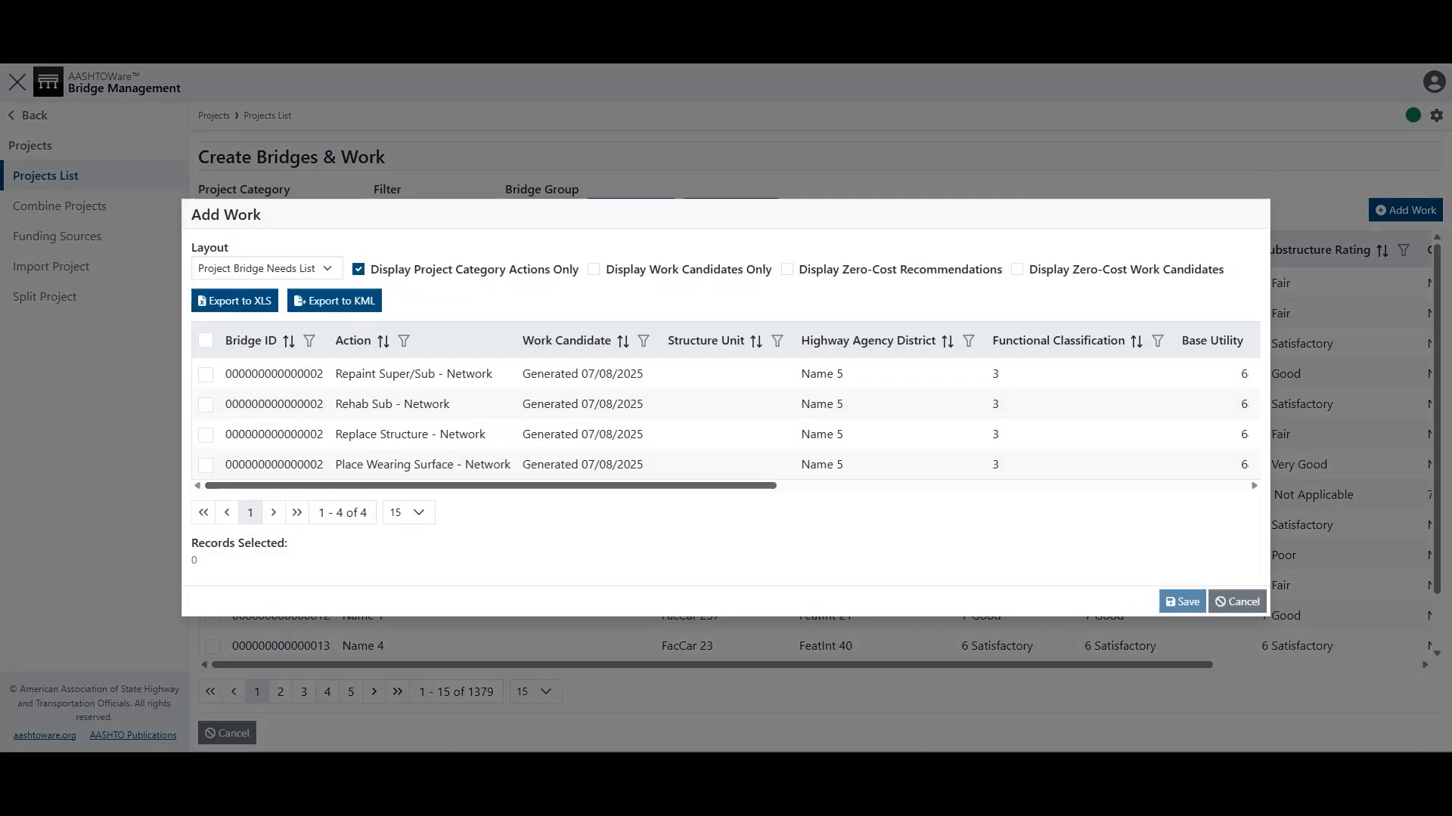
pyautogui.moveTo(491, 486); pyautogui.dragTo(963, 486)
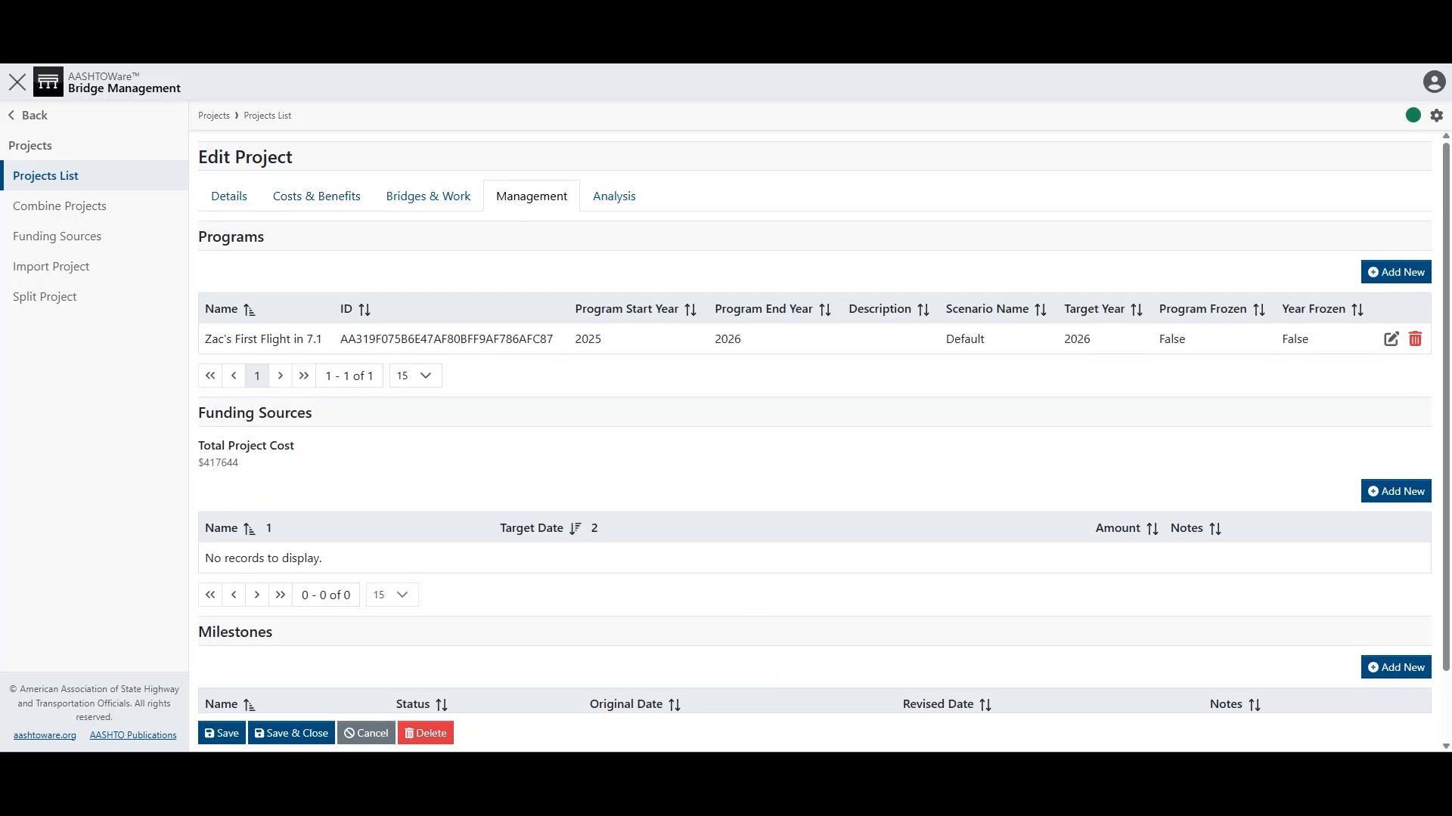
# Step: Review the project's management sections and the forms for adding a program and a funding source
pyautogui.scroll(-1, 814, 442)
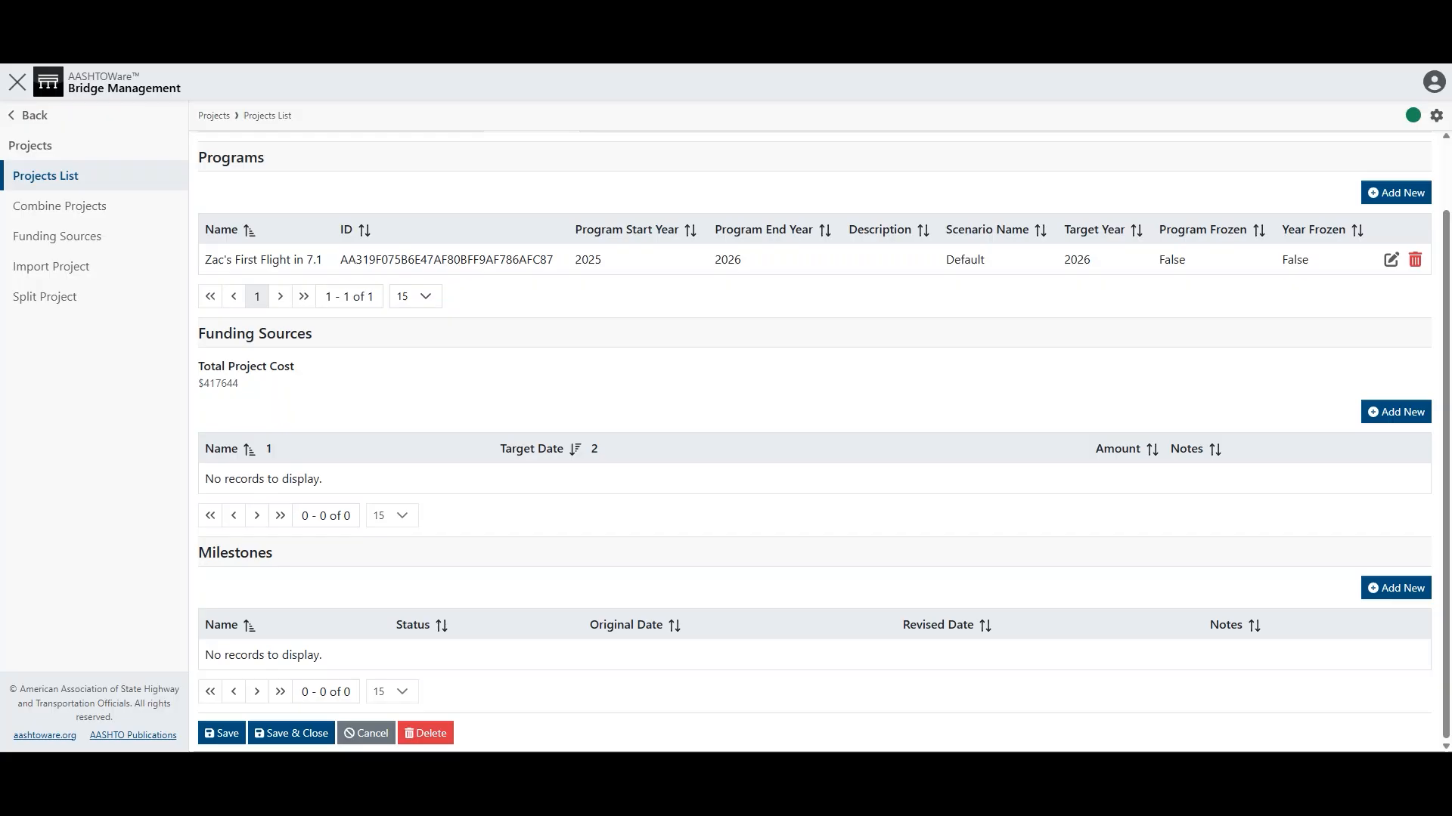
pyautogui.click(1395, 193)
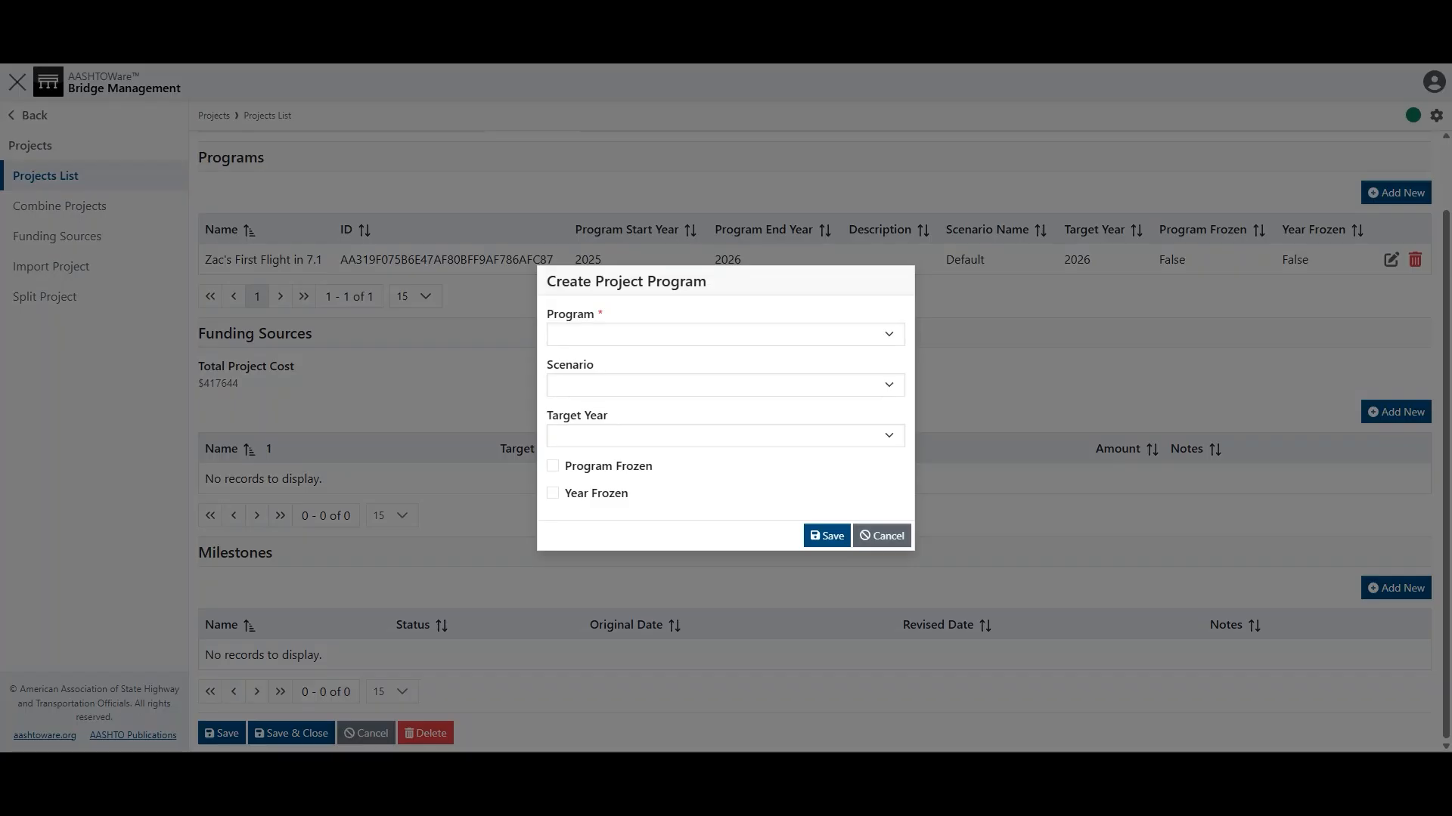
pyautogui.click(882, 536)
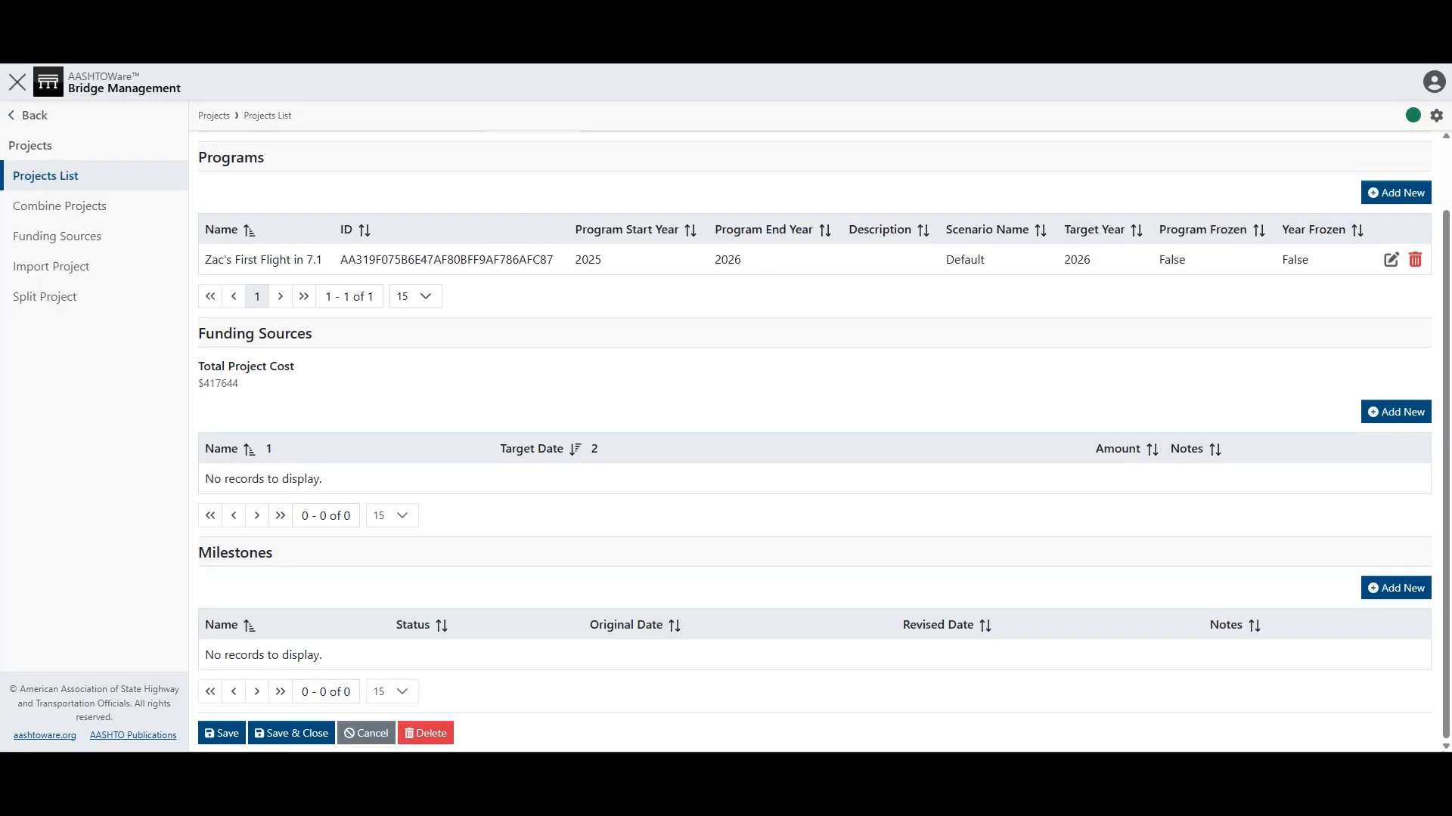
pyautogui.click(1395, 412)
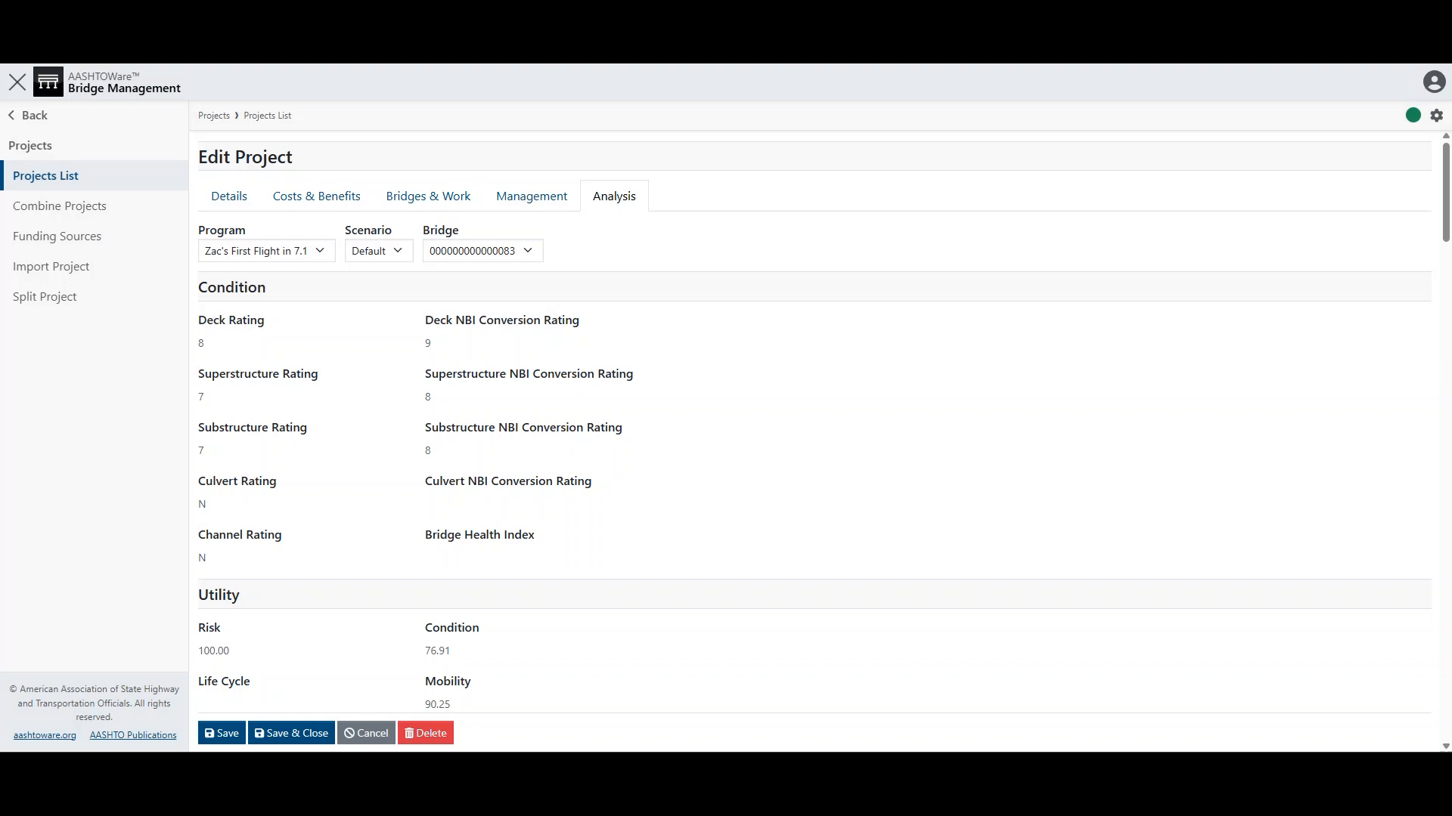
# Step: Examine the project's analysis, including condition, utility, work candidates, charts, and the effects on elements and utility
pyautogui.scroll(-3, 814, 420)
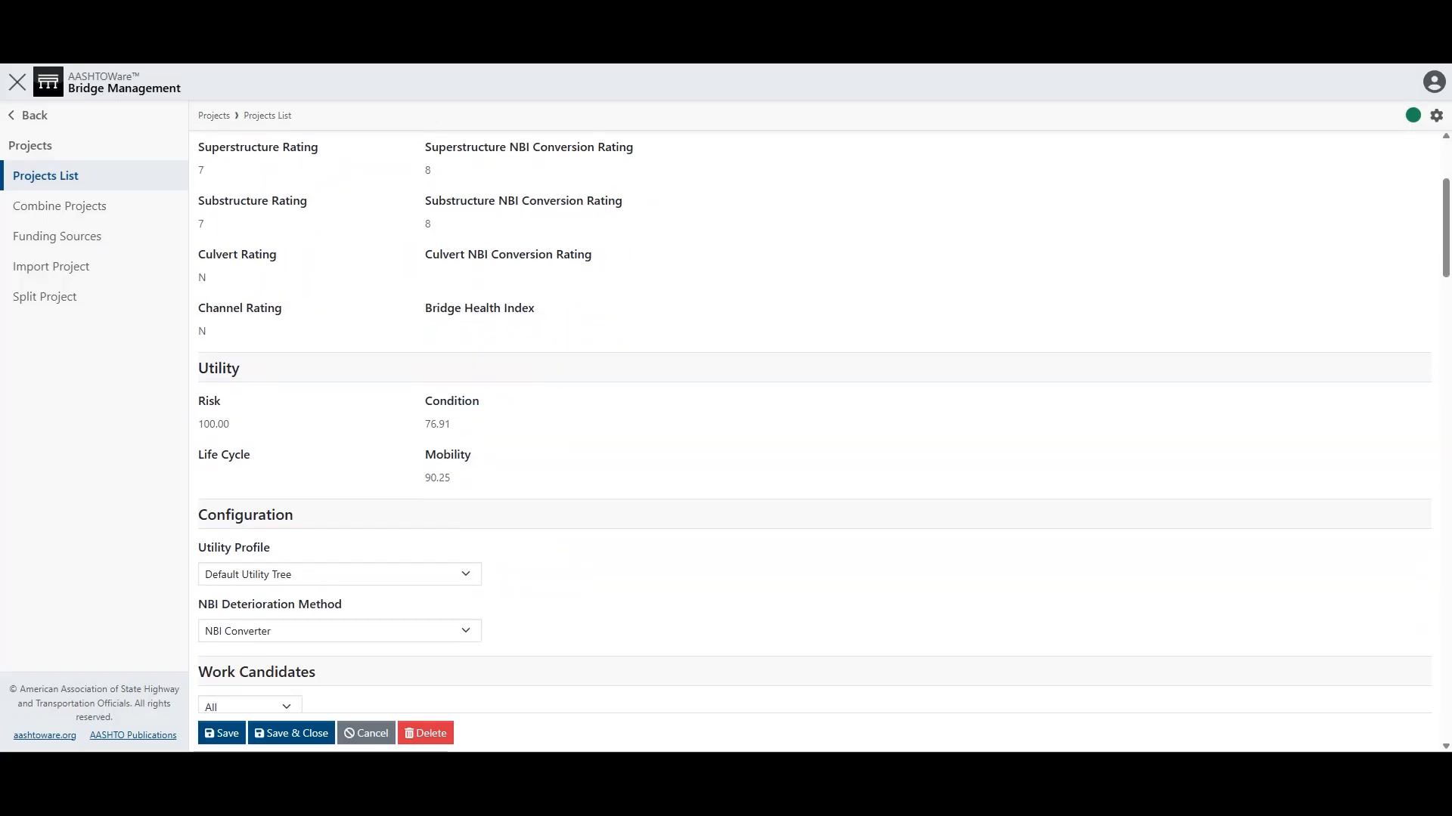
pyautogui.scroll(-5, 814, 435)
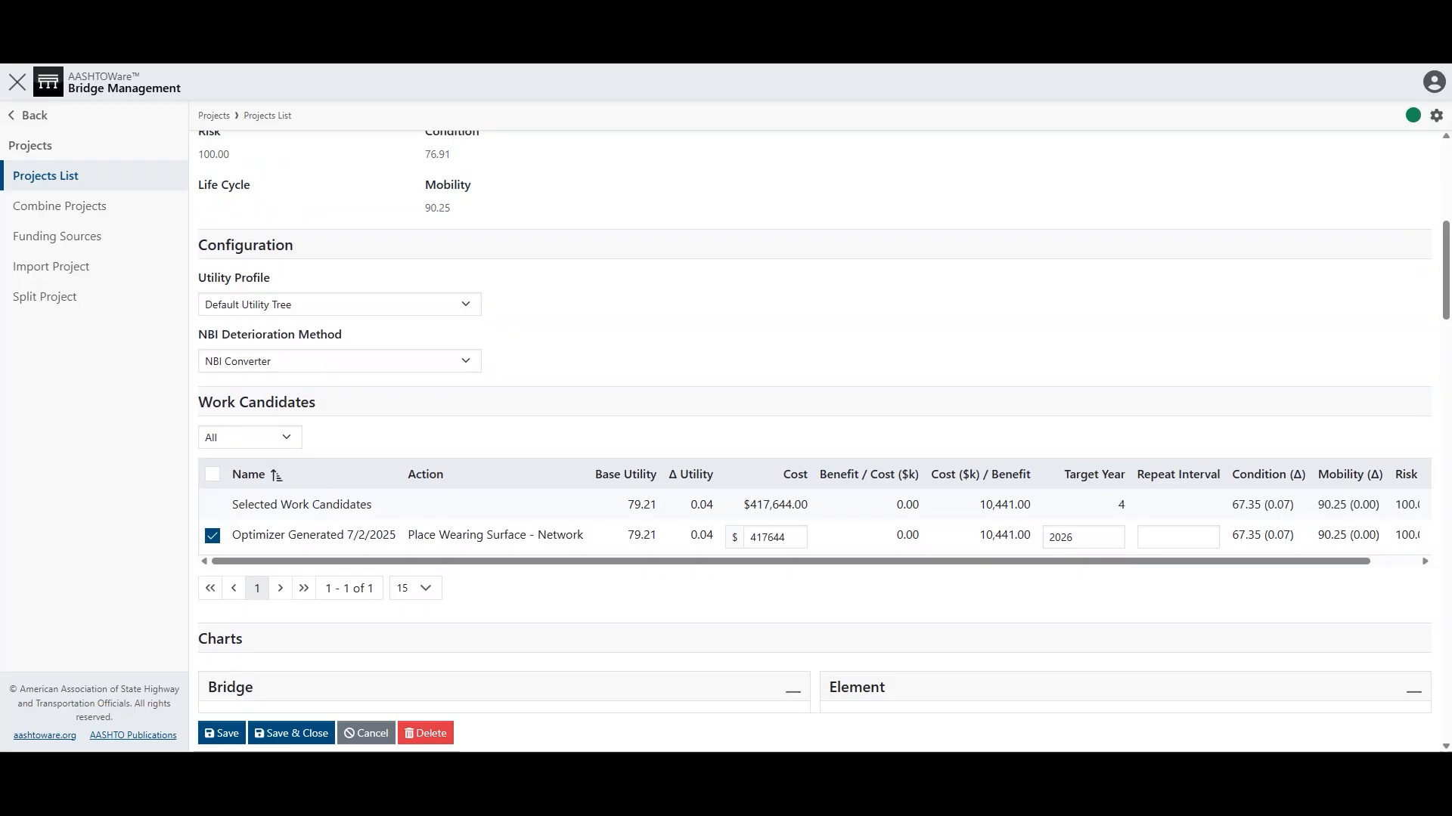
pyautogui.scroll(-6, 1191, 528)
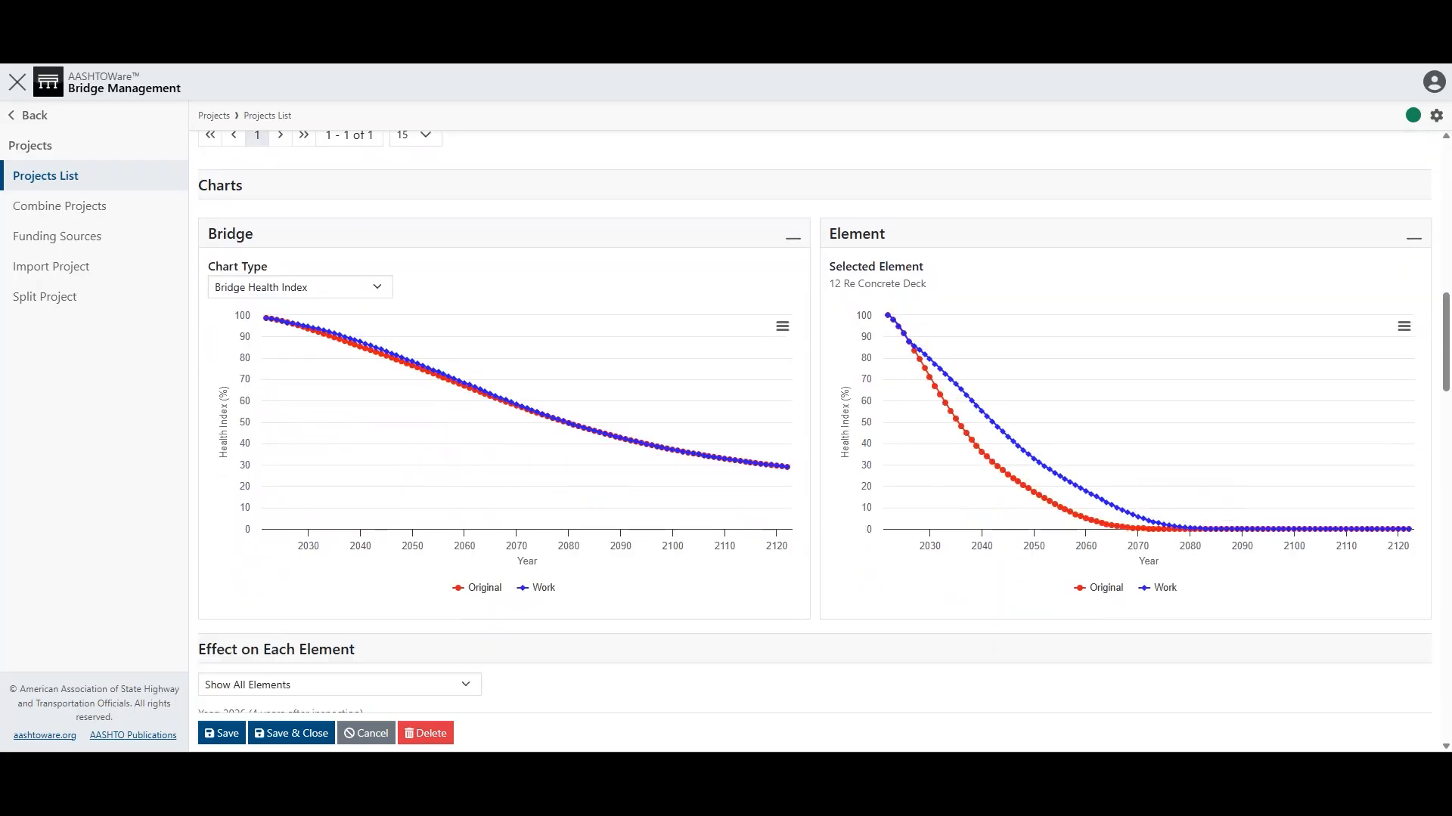
pyautogui.scroll(-4, 823, 422)
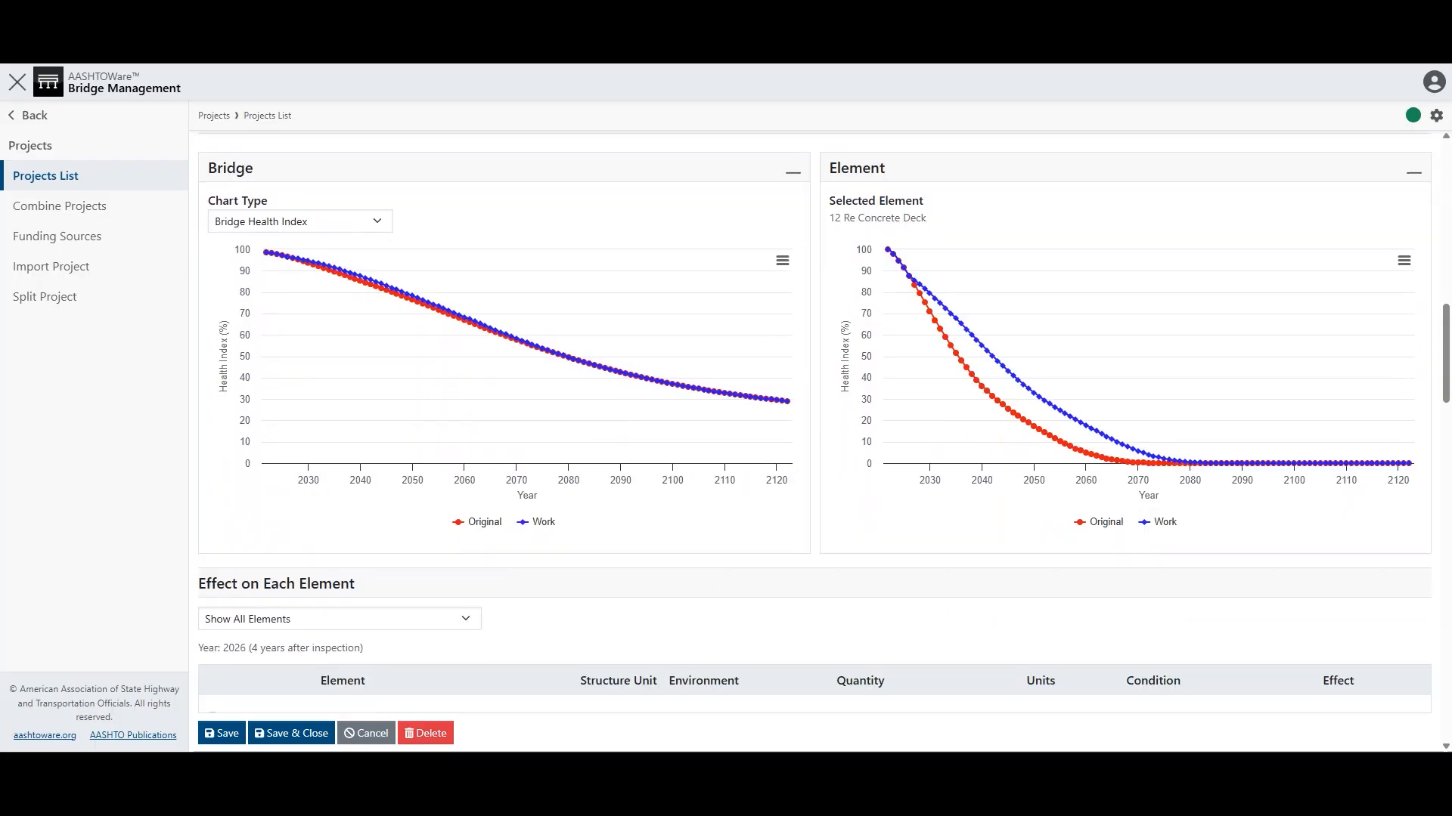
pyautogui.scroll(-14, 823, 422)
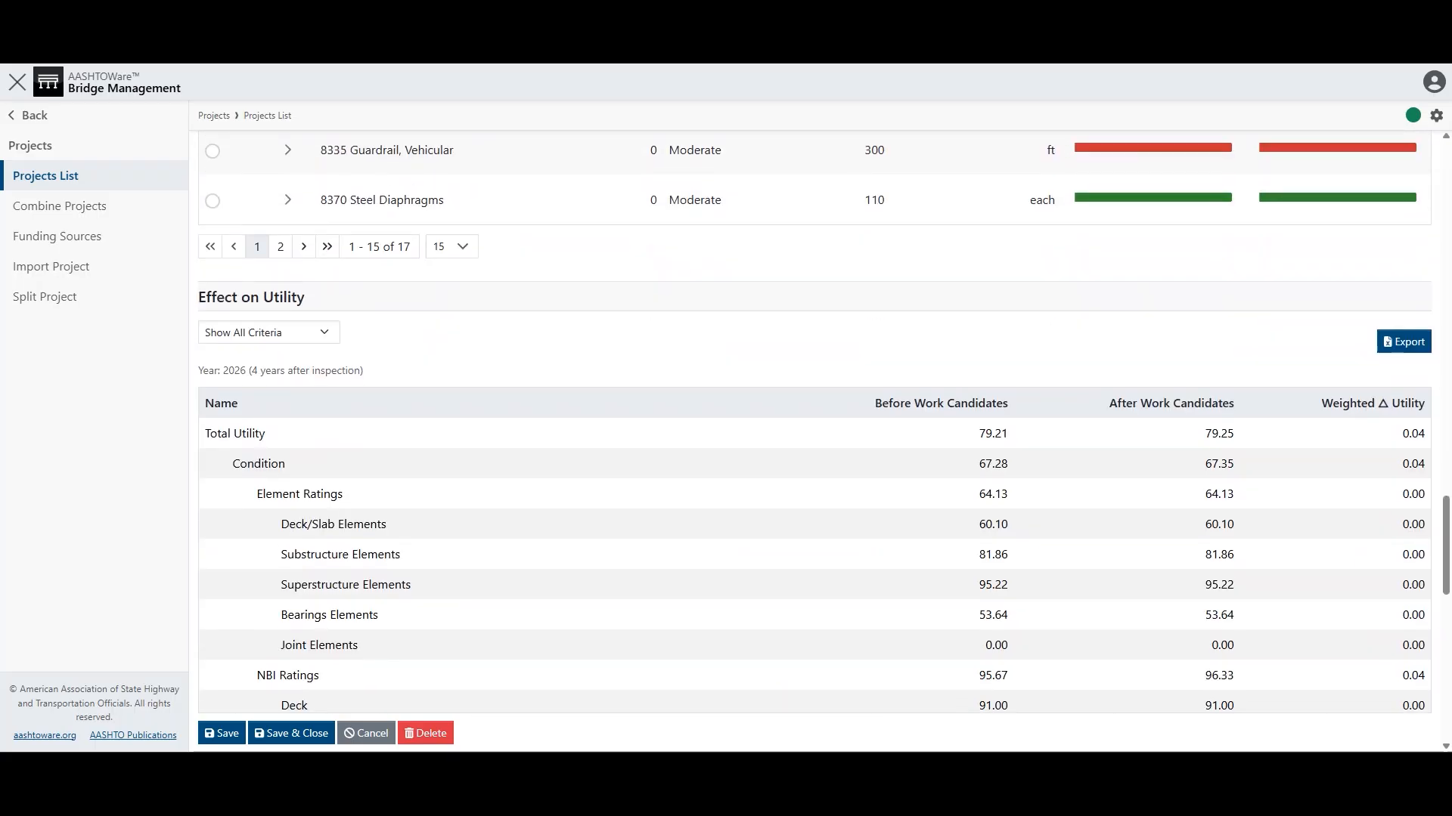
pyautogui.scroll(-1, 815, 422)
pyautogui.scroll(-9, 815, 421)
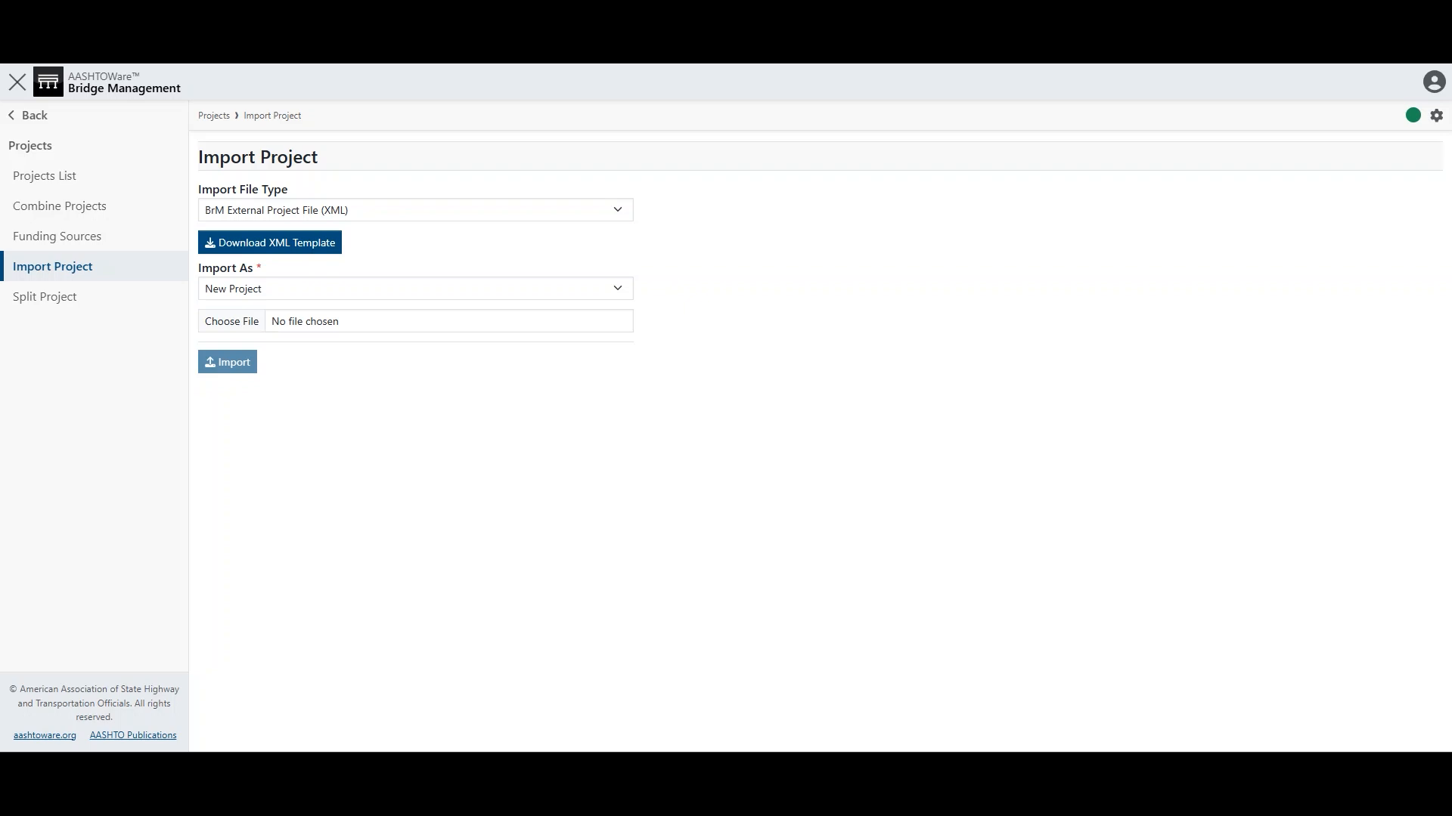
# Step: Review the file types available for importing a project
pyautogui.click(415, 210)
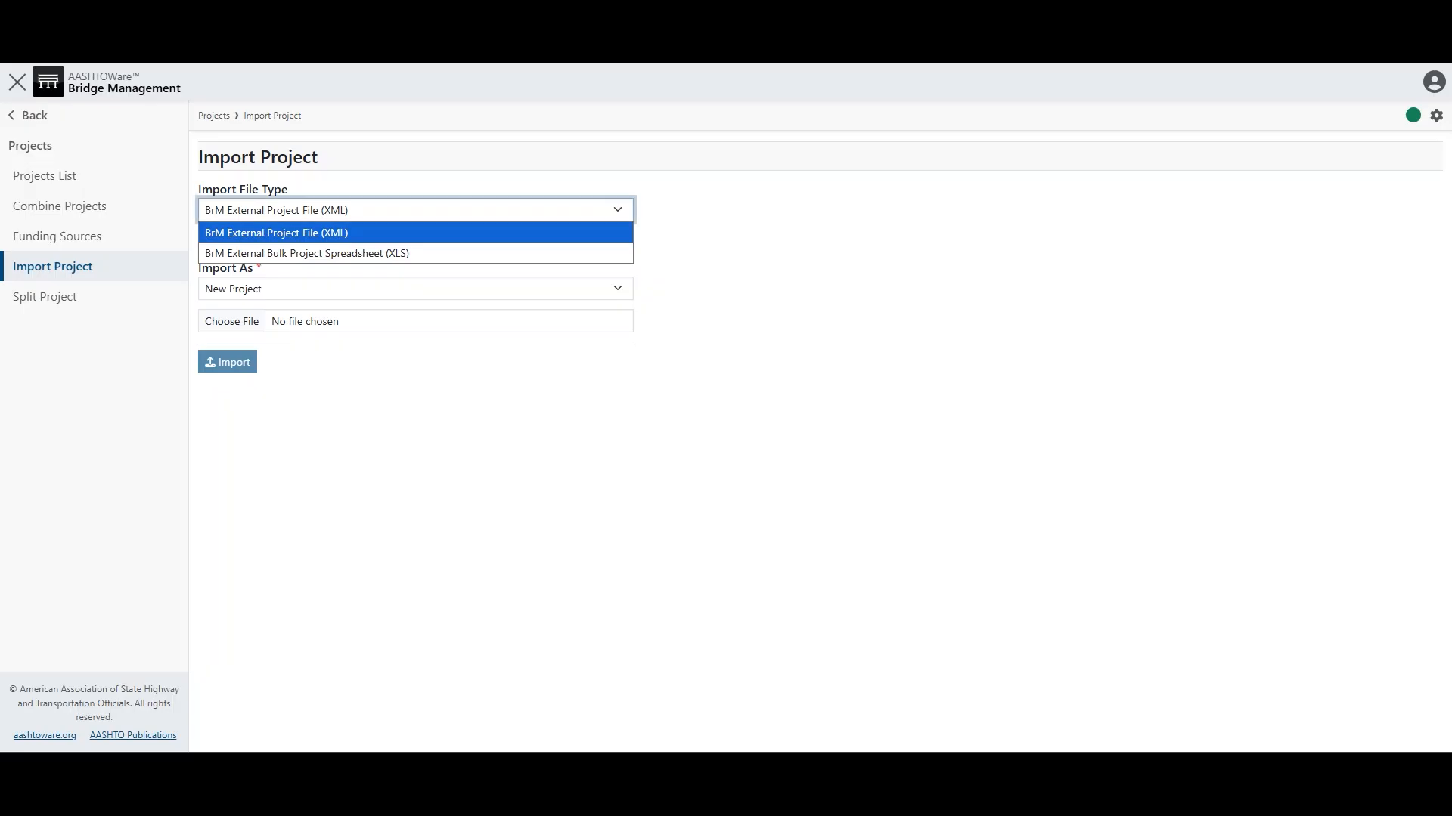
pyautogui.press('Escape')
pyautogui.click(817, 483)
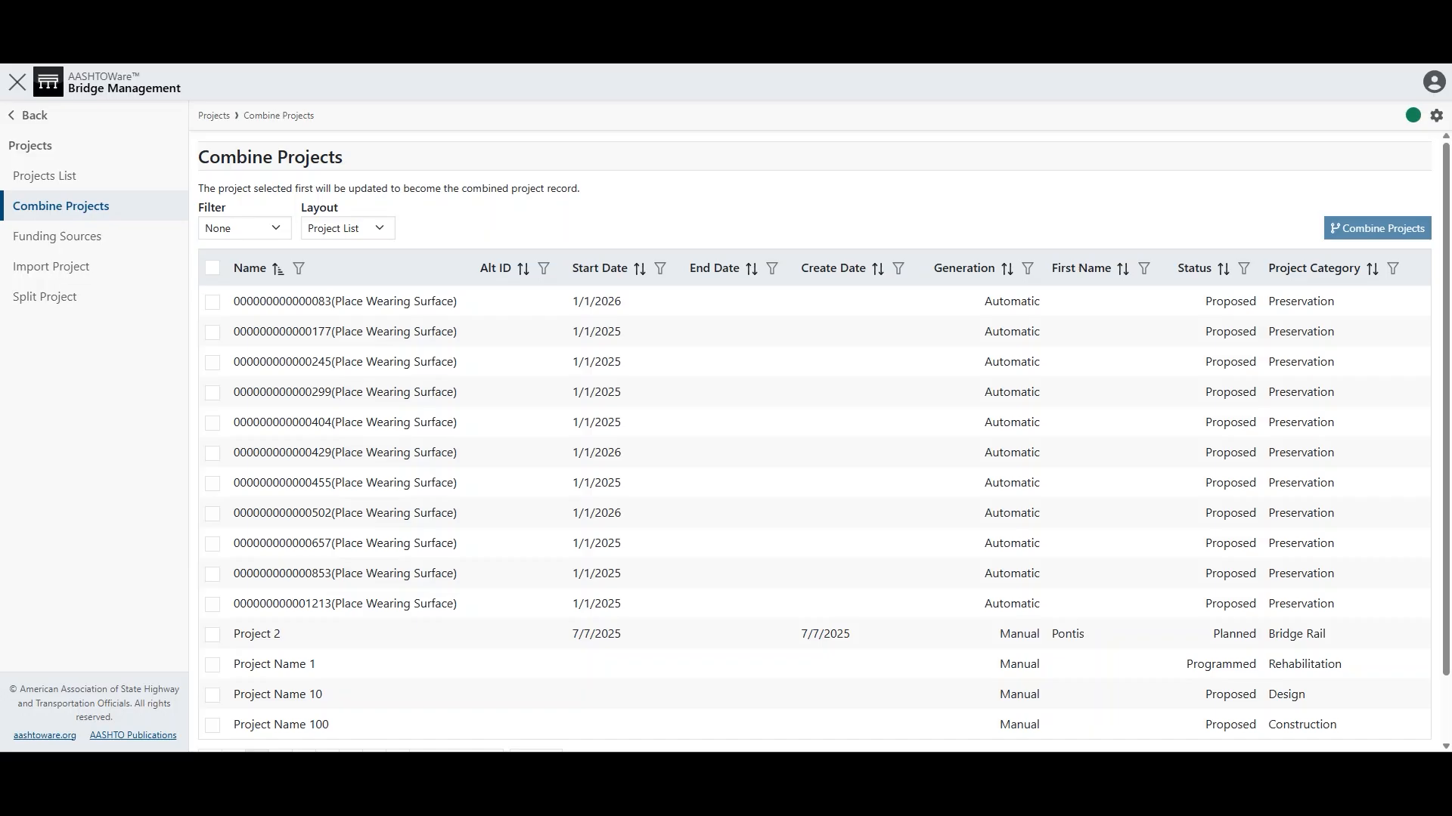
pyautogui.click(212, 302)
pyautogui.click(213, 333)
pyautogui.click(1377, 228)
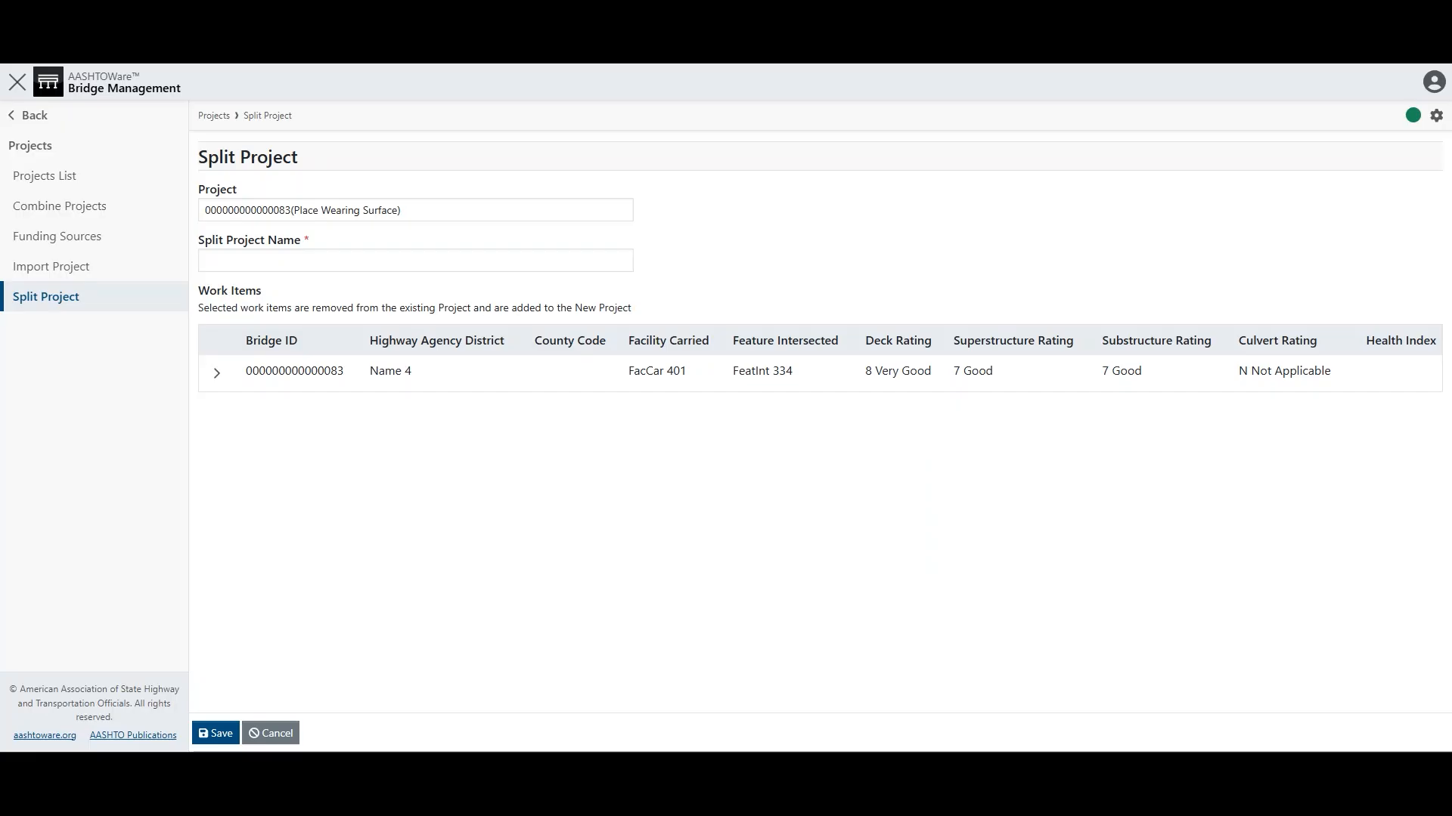
pyautogui.click(217, 372)
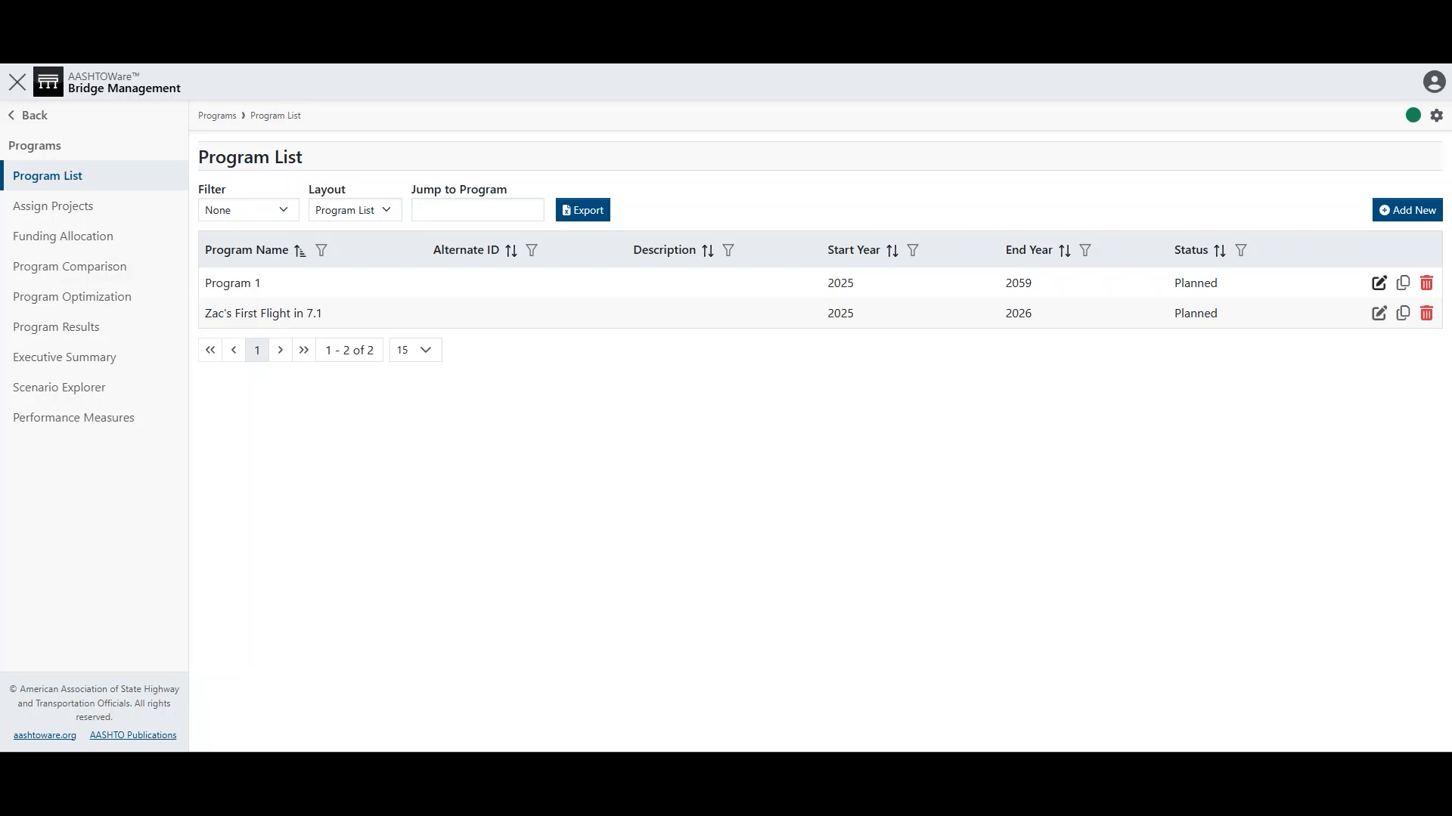
# Step: Open Program 1 and review its status, start and end years, structure weights formula and required minimum cost fields
pyautogui.click(1379, 282)
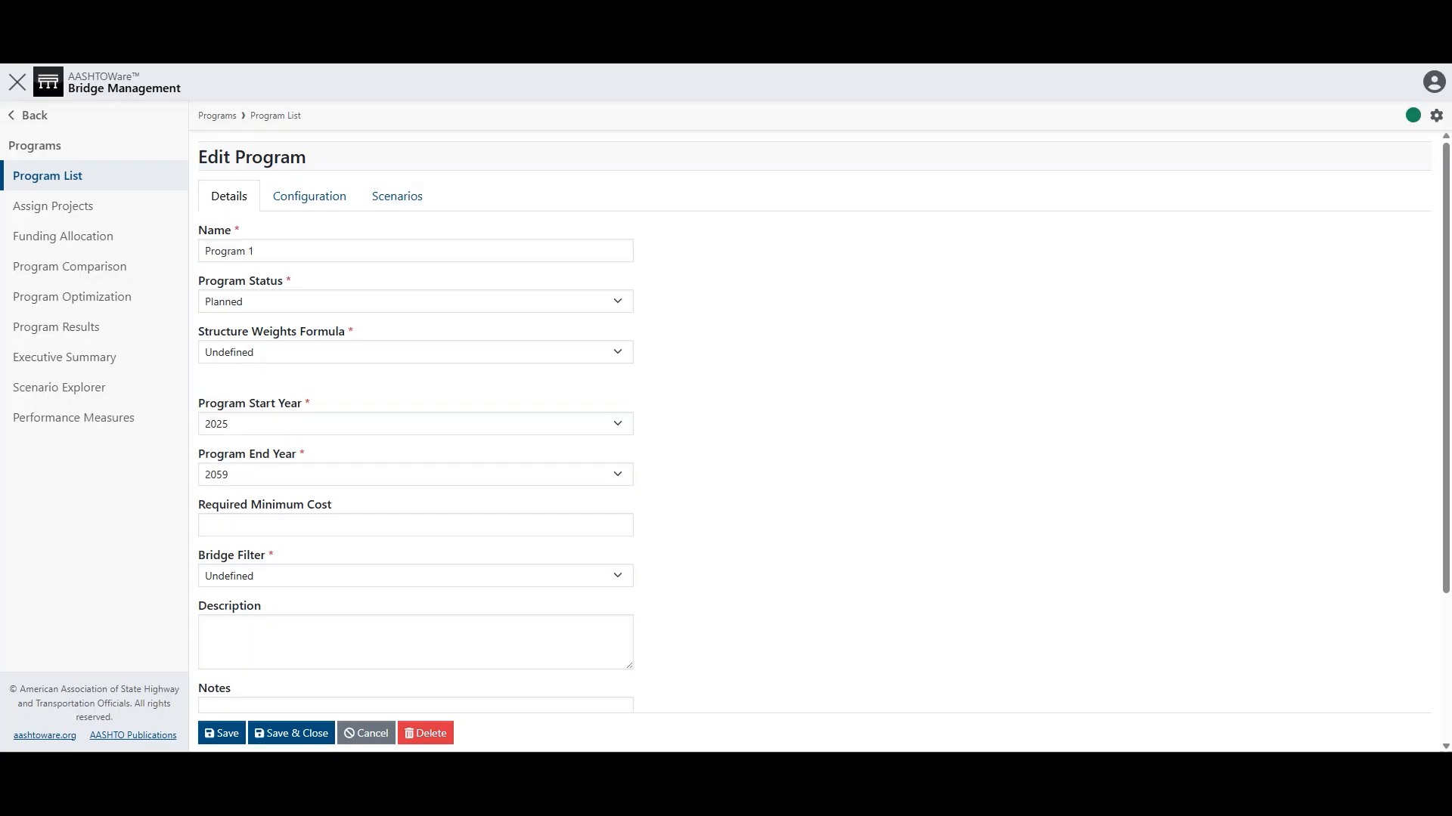
pyautogui.click(416, 302)
pyautogui.click(416, 301)
pyautogui.click(416, 424)
pyautogui.click(416, 424)
pyautogui.click(416, 475)
pyautogui.click(416, 475)
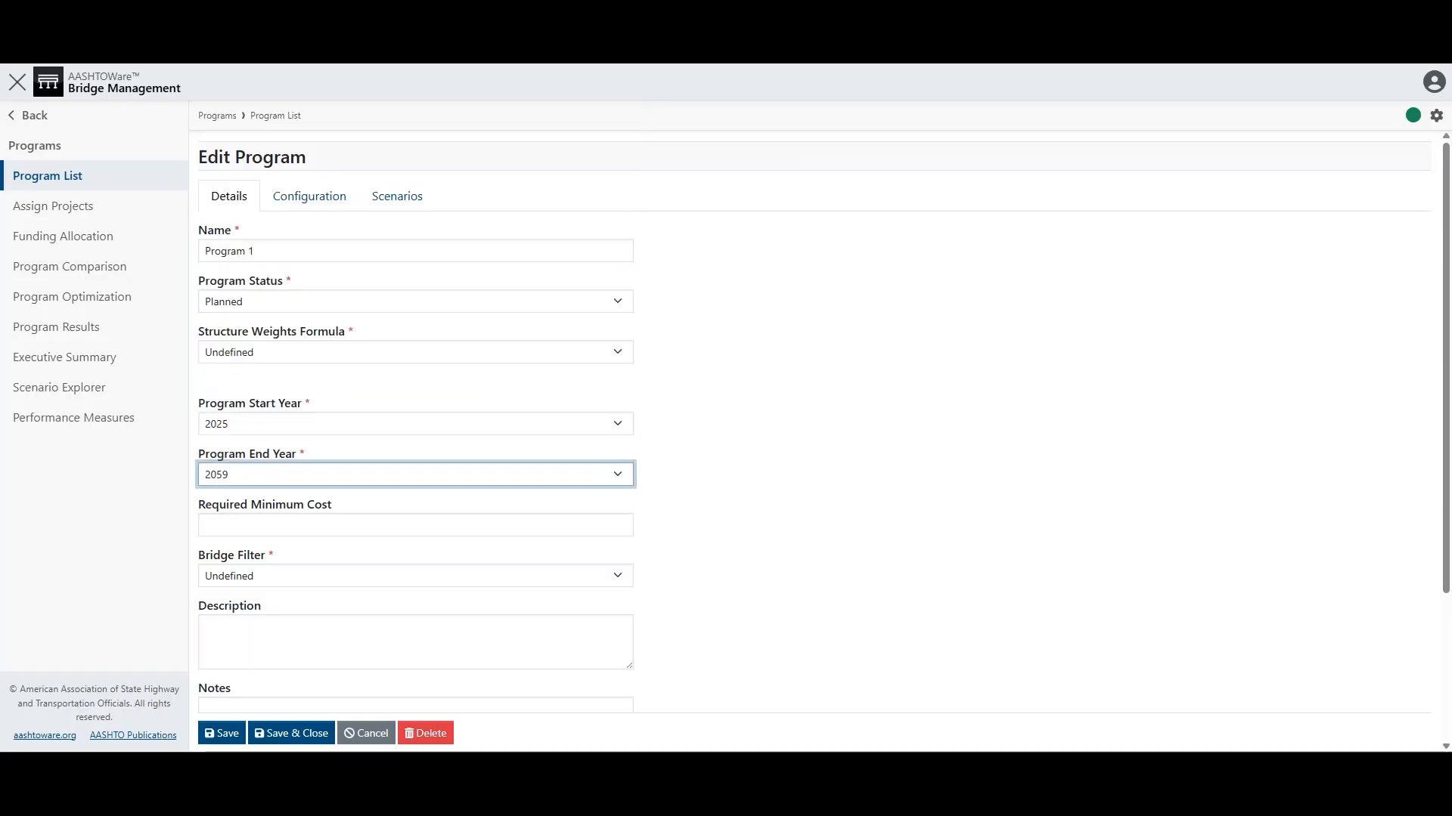
pyautogui.click(416, 352)
pyautogui.click(415, 353)
pyautogui.click(756, 363)
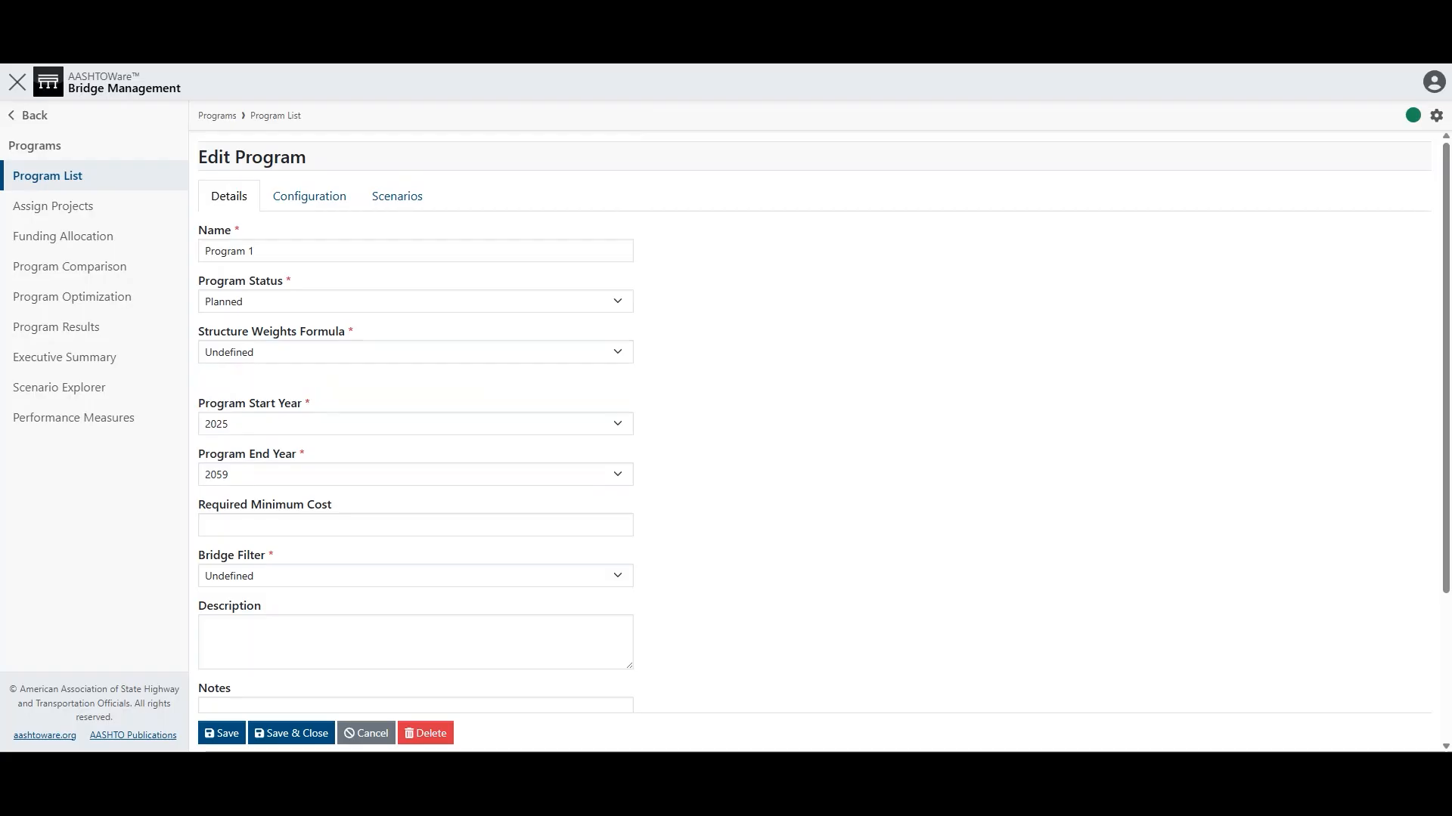
pyautogui.click(408, 526)
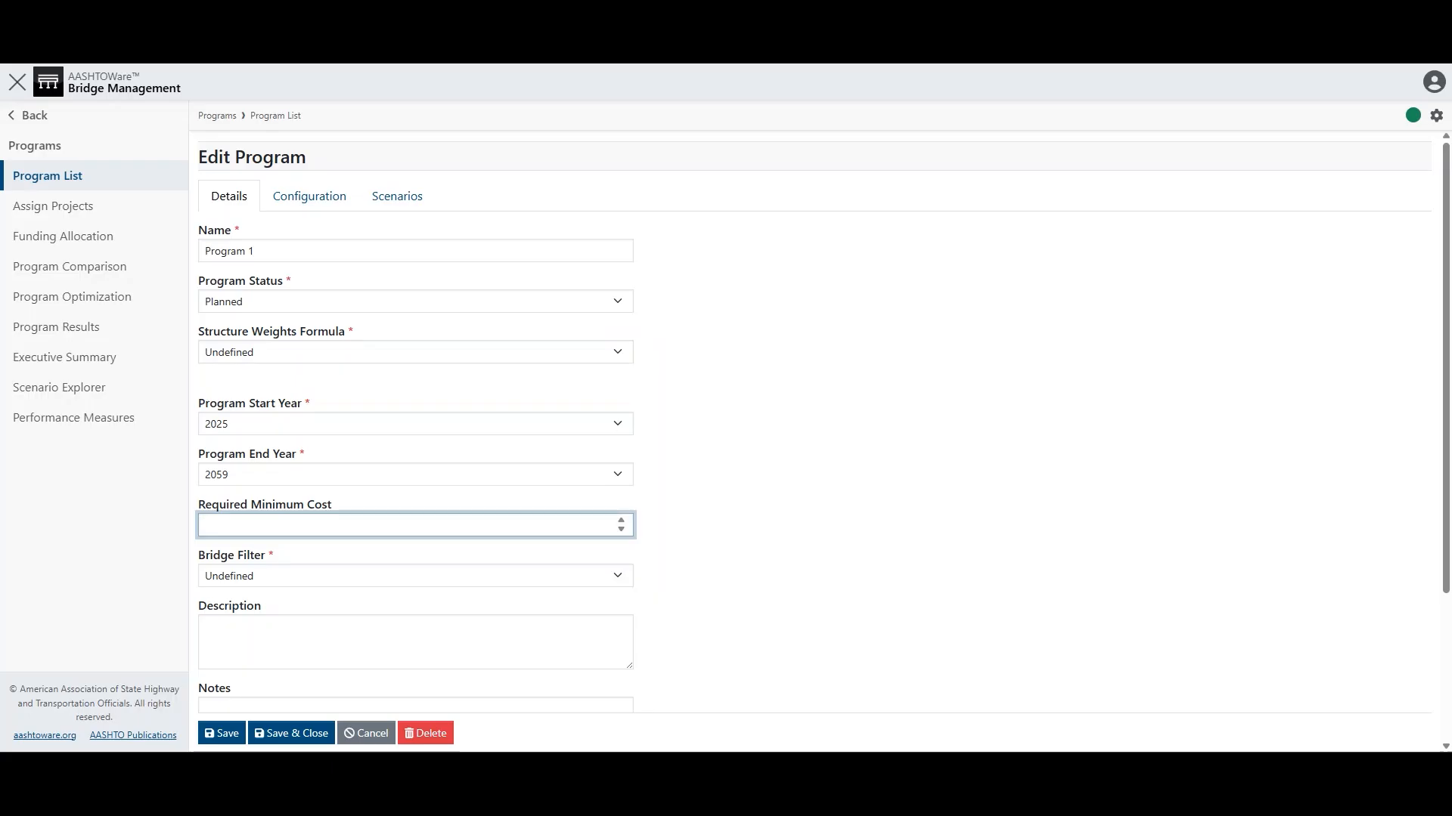
# Step: Review the bridge filter field in Program 1's details without changing it
pyautogui.click(794, 525)
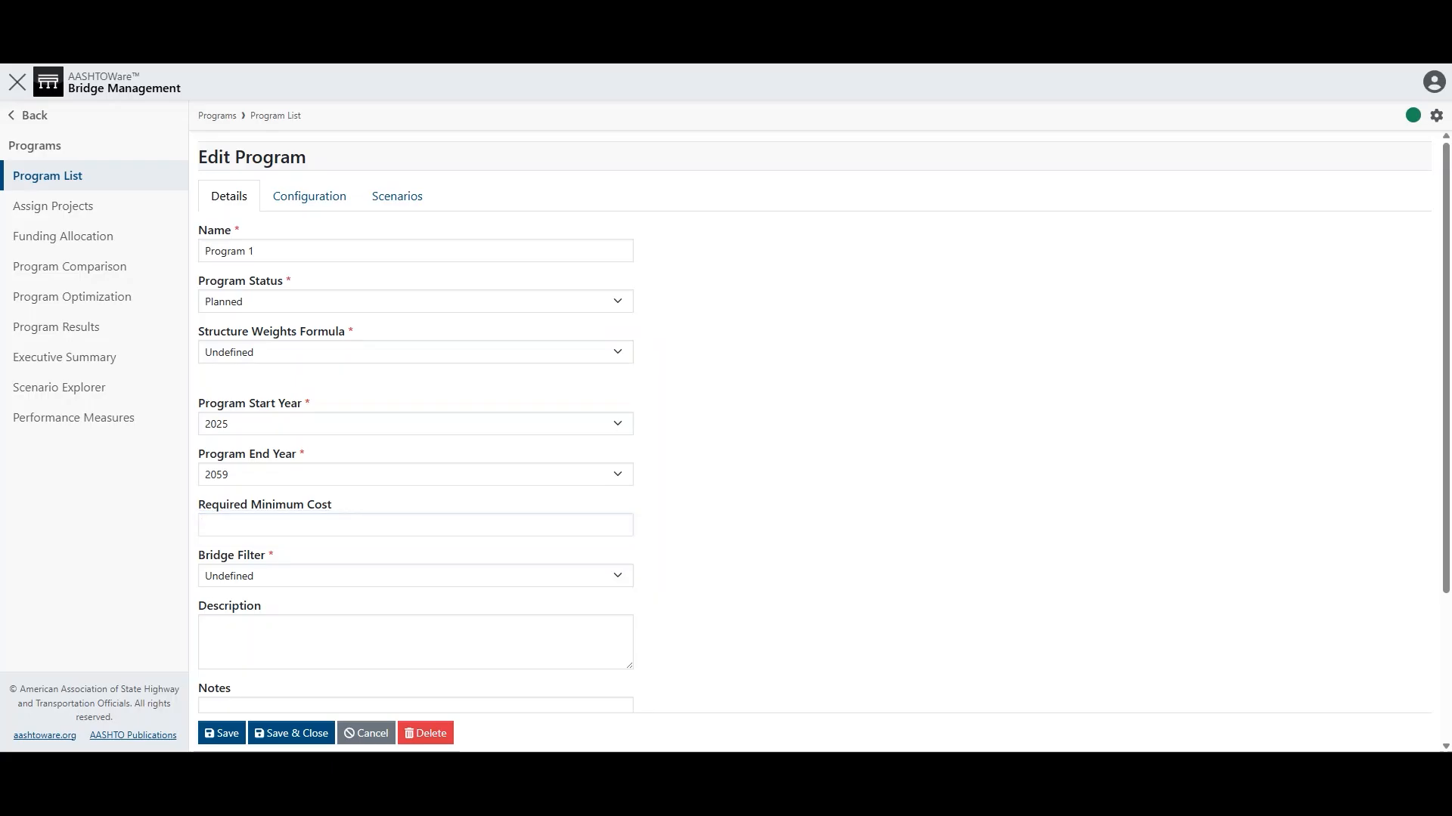
pyautogui.click(415, 576)
pyautogui.click(794, 576)
pyautogui.click(794, 576)
# Step: Review Program 1's configuration options for NBI deterioration method, inflation estimation method and additional direct cost
pyautogui.click(310, 196)
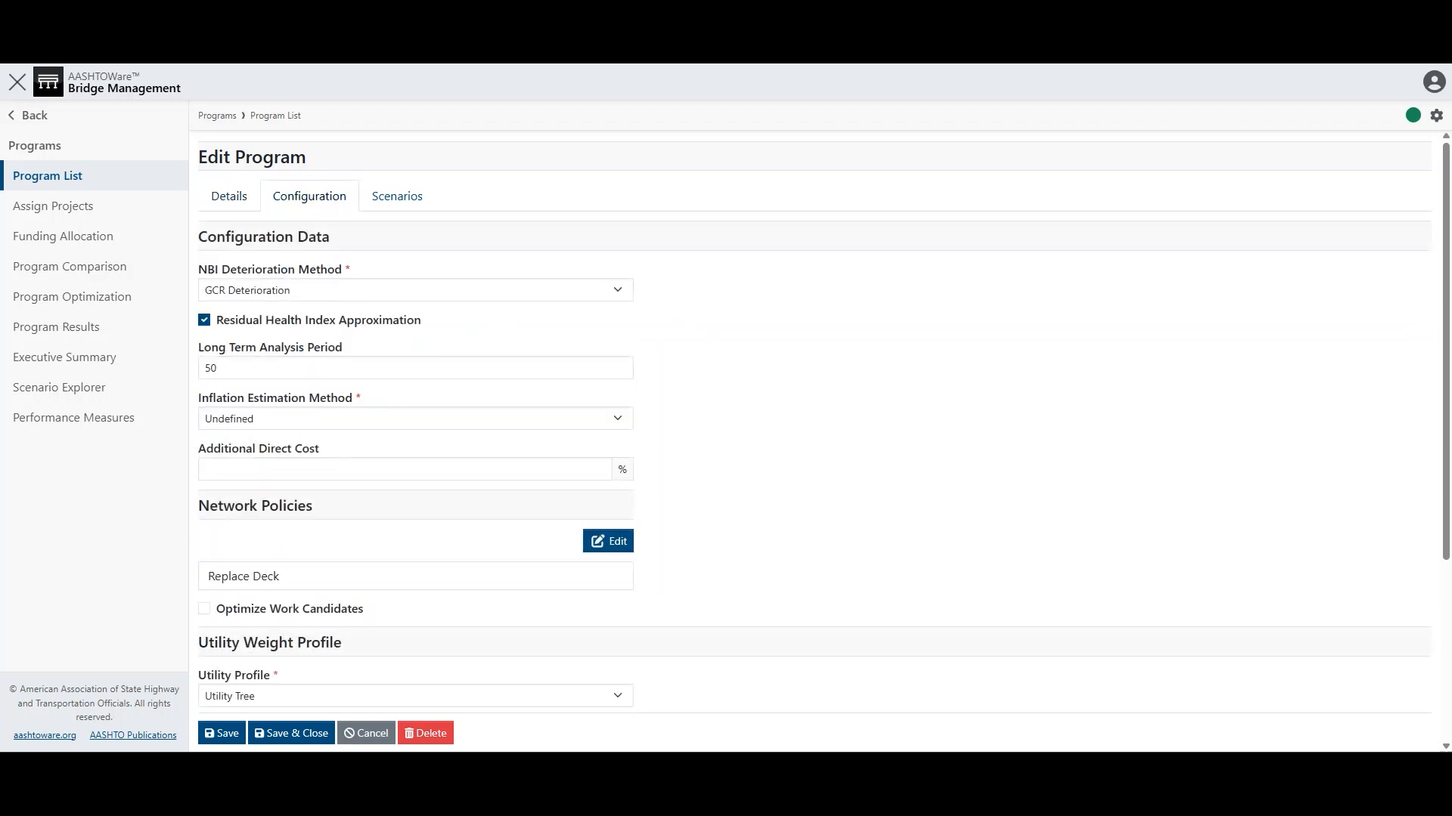
pyautogui.click(415, 290)
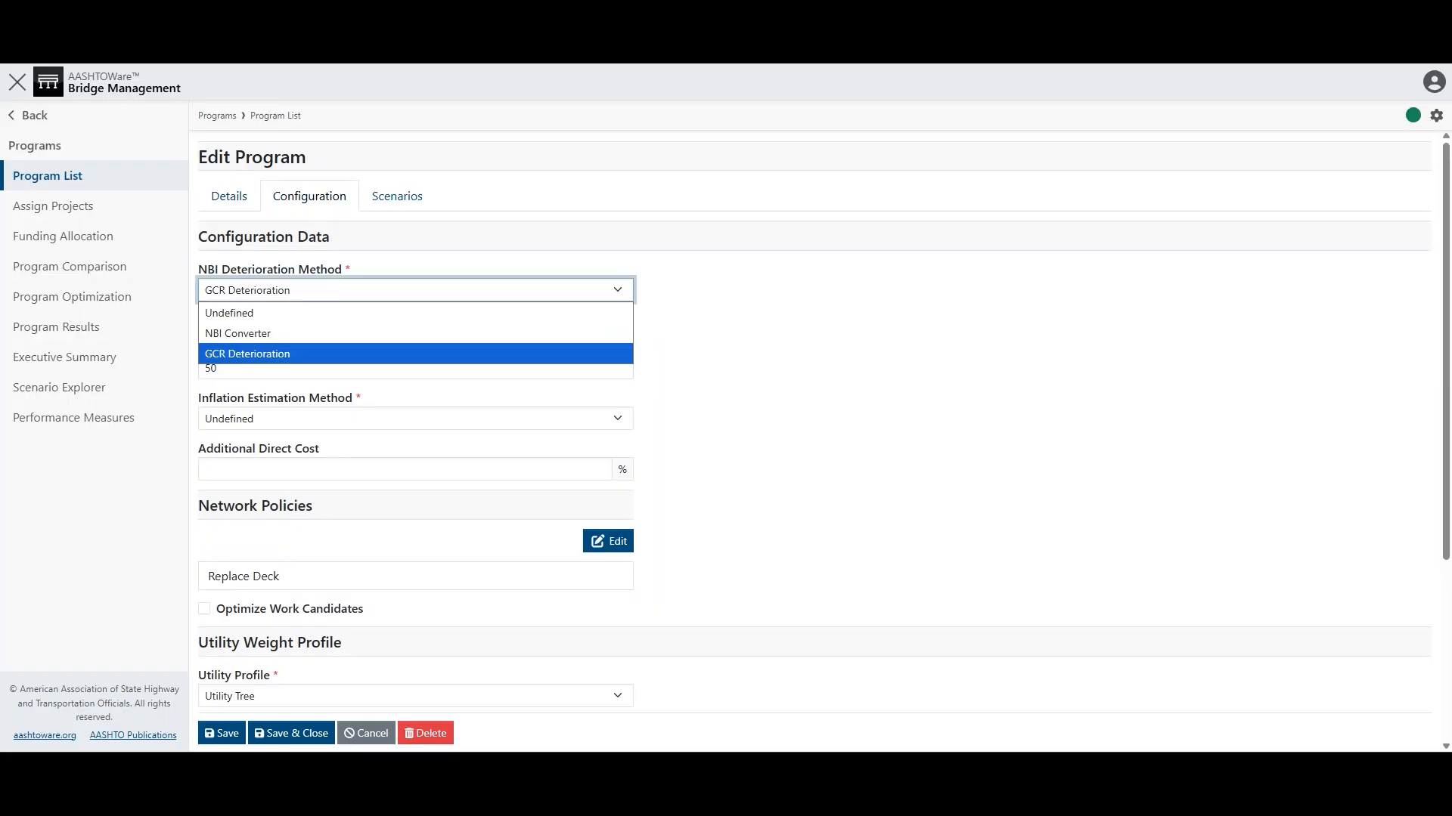
pyautogui.press('Escape')
pyautogui.click(831, 340)
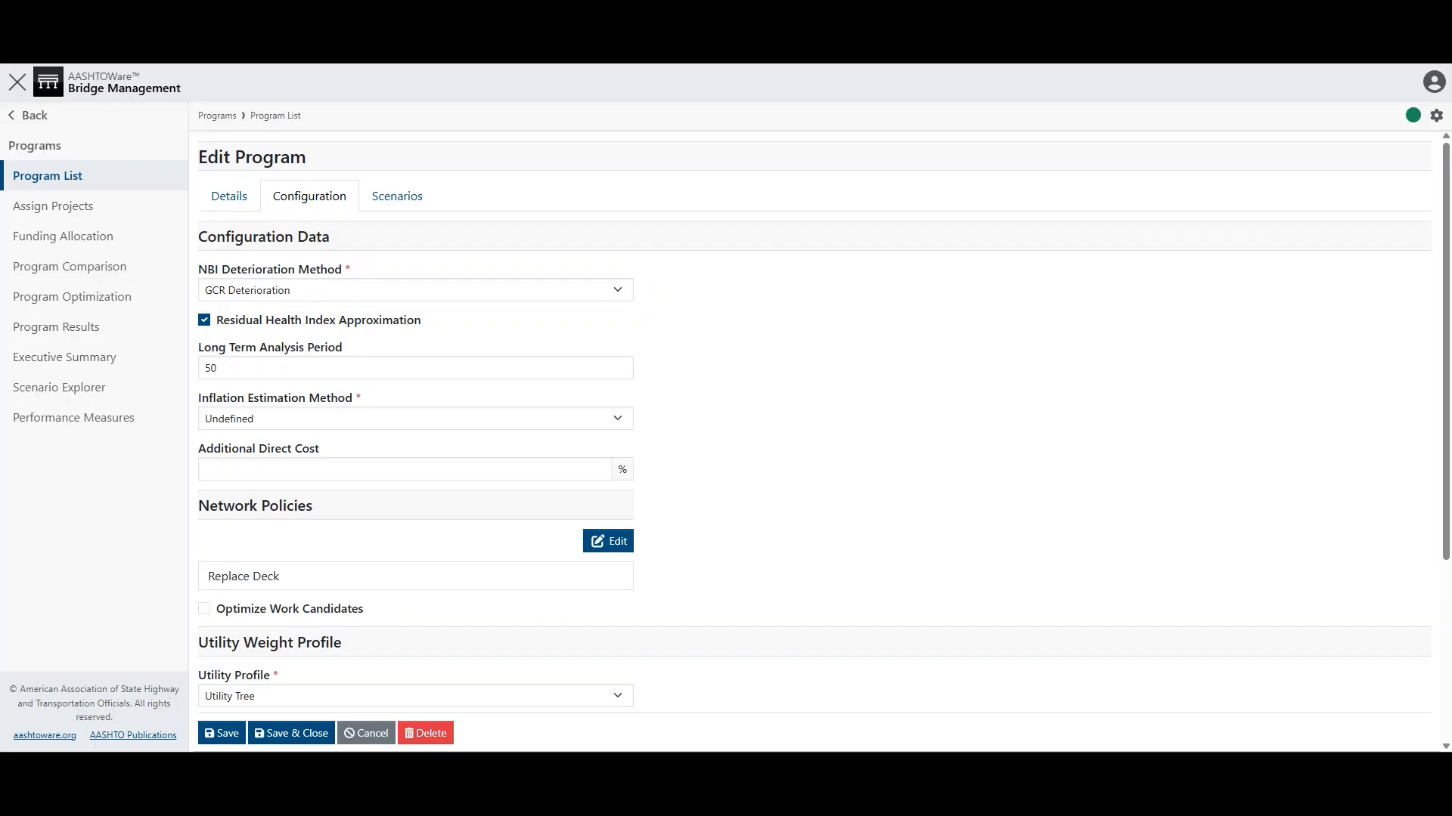
pyautogui.click(415, 419)
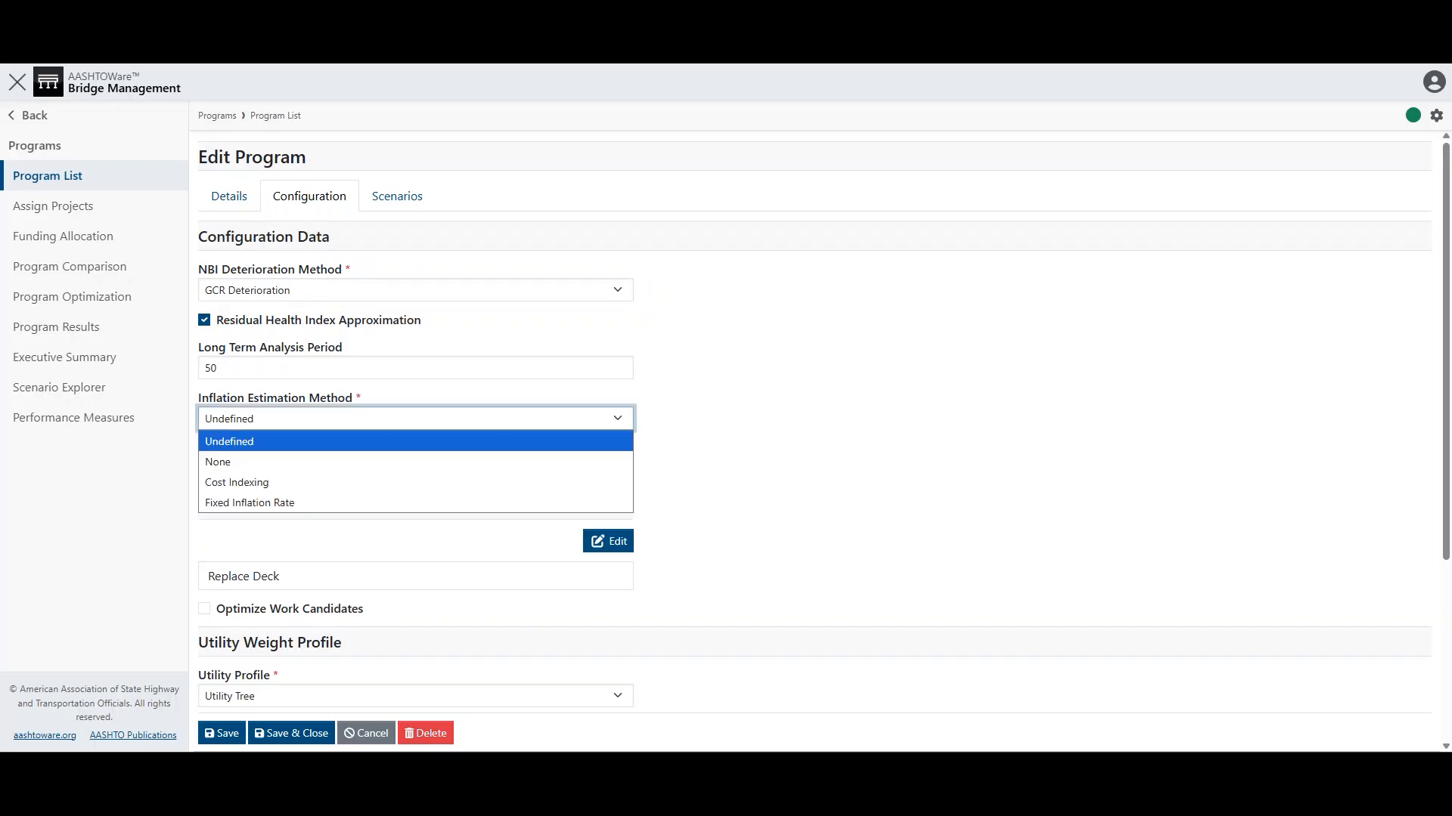
pyautogui.press('Escape')
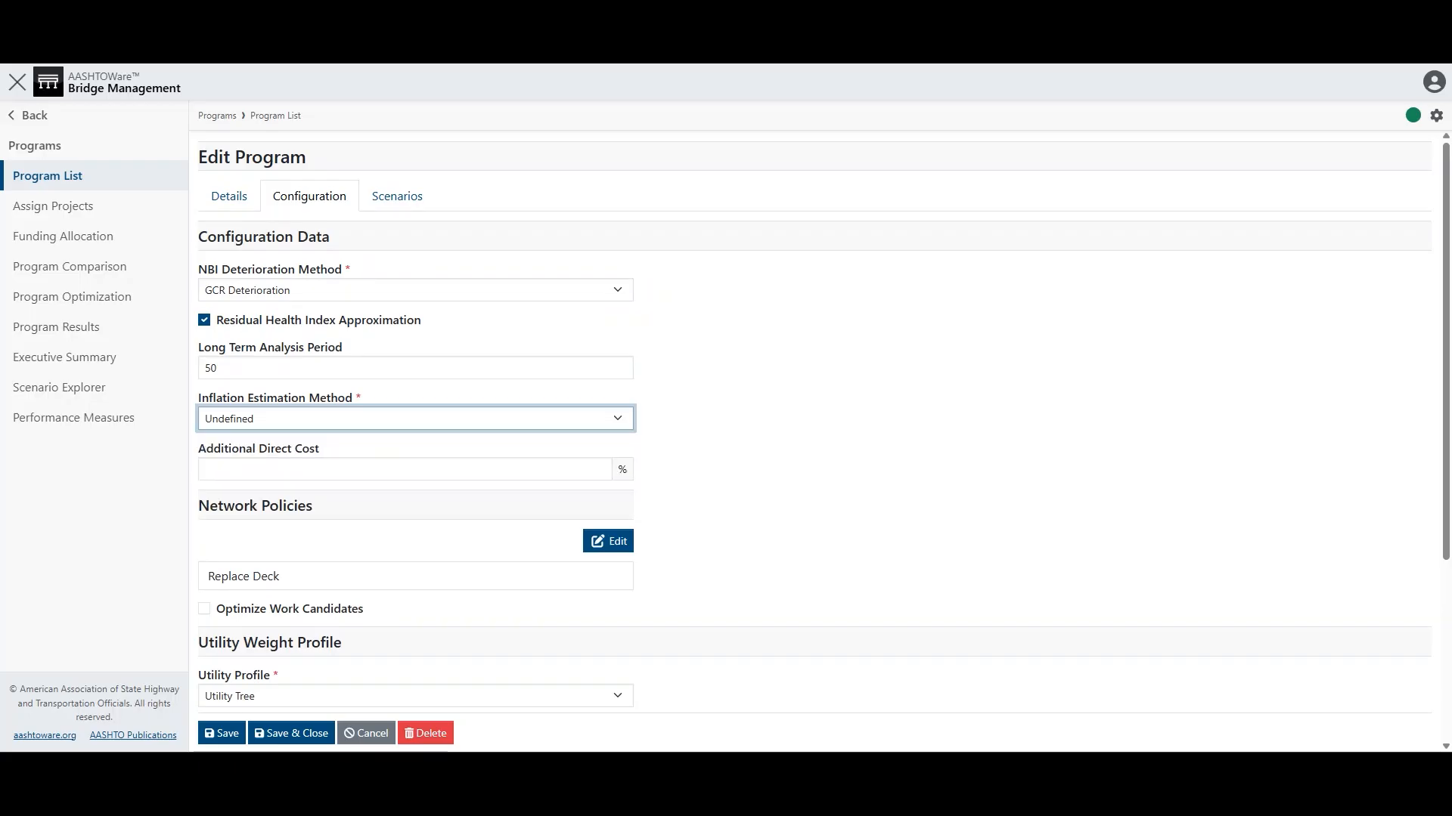
pyautogui.click(832, 419)
pyautogui.click(404, 469)
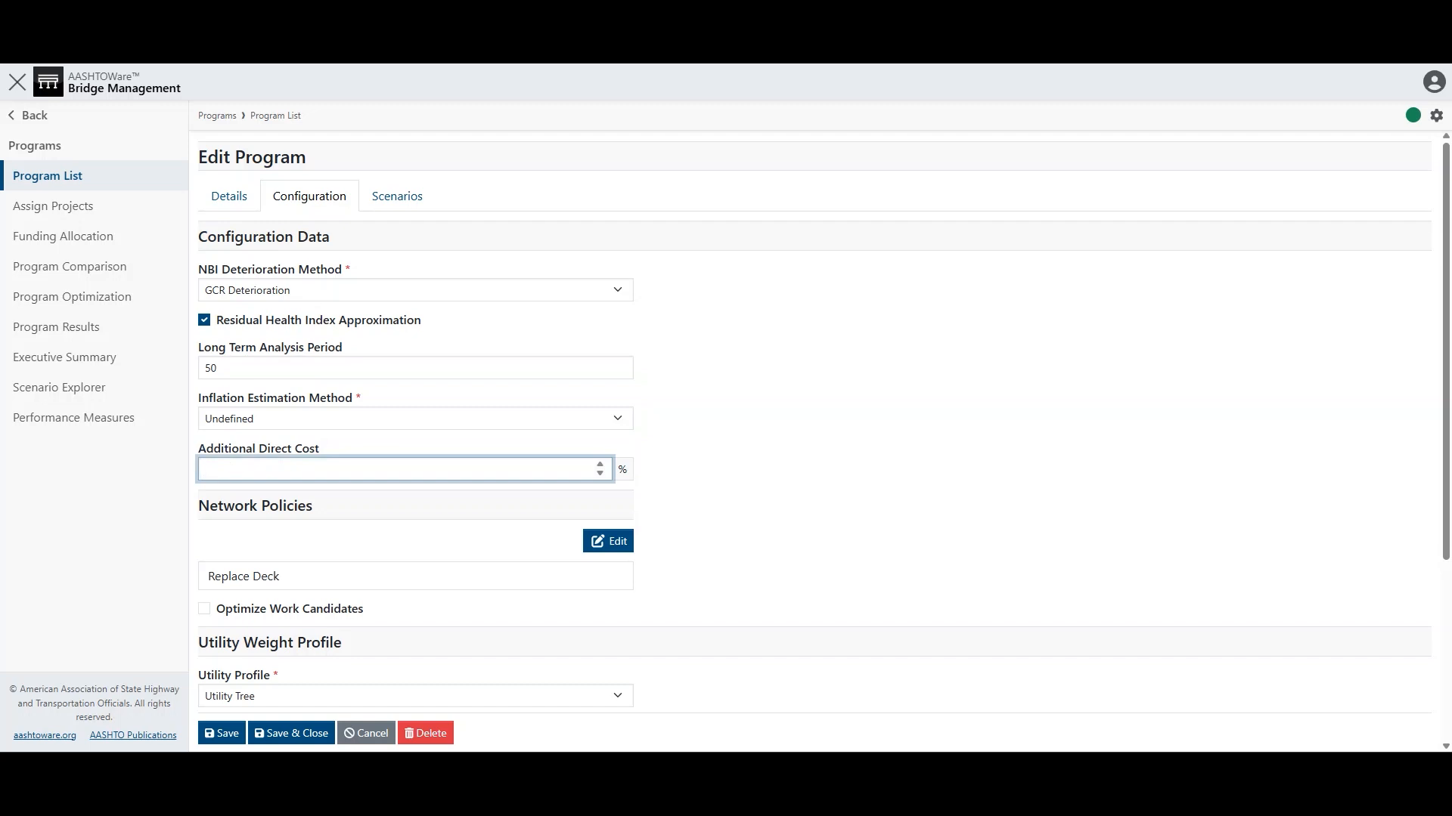
# Step: Review the network policies that can be selected for Program 1, leaving the selection as it is
pyautogui.scroll(-2, 814, 443)
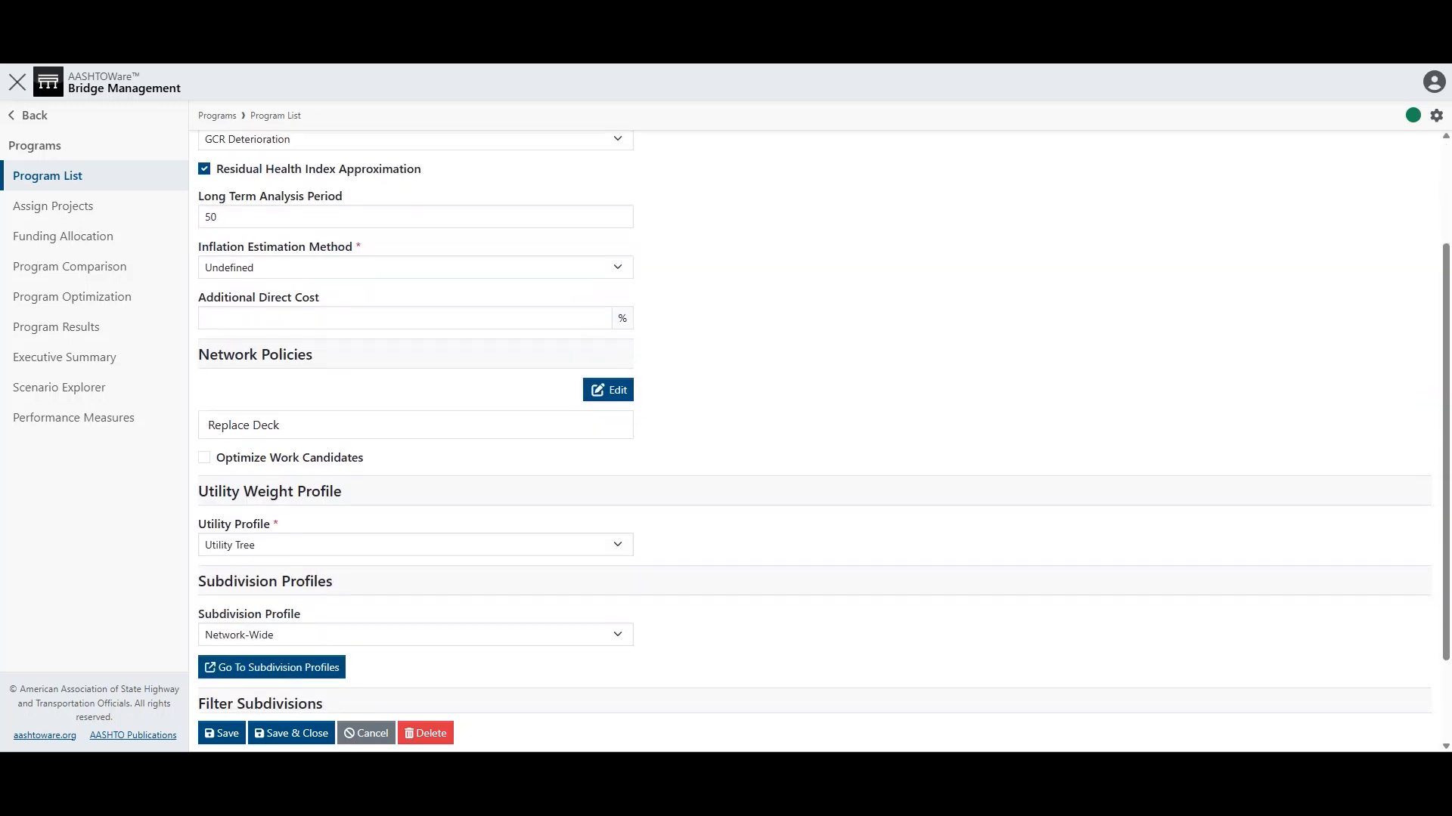
pyautogui.click(607, 389)
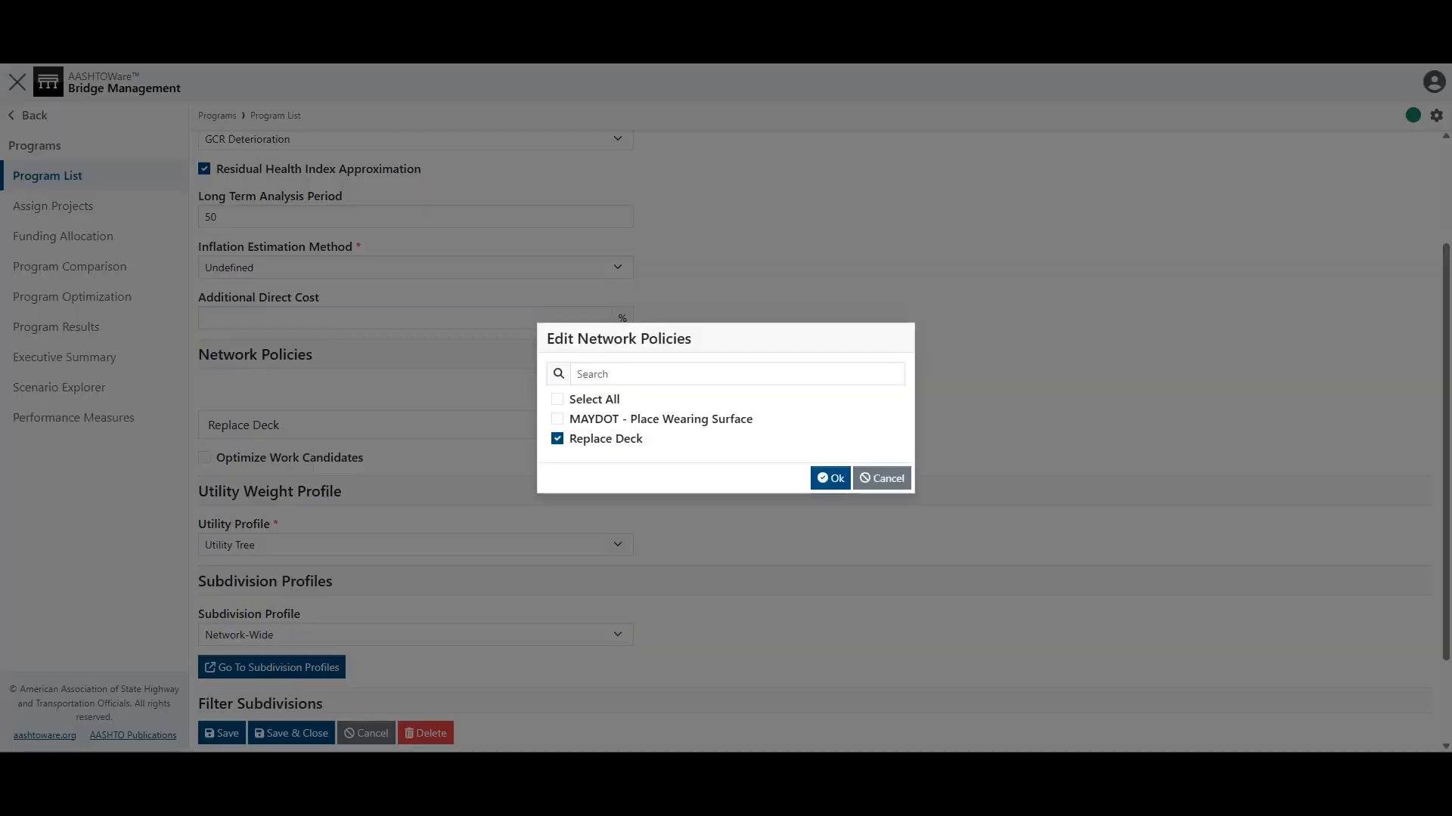
pyautogui.click(882, 479)
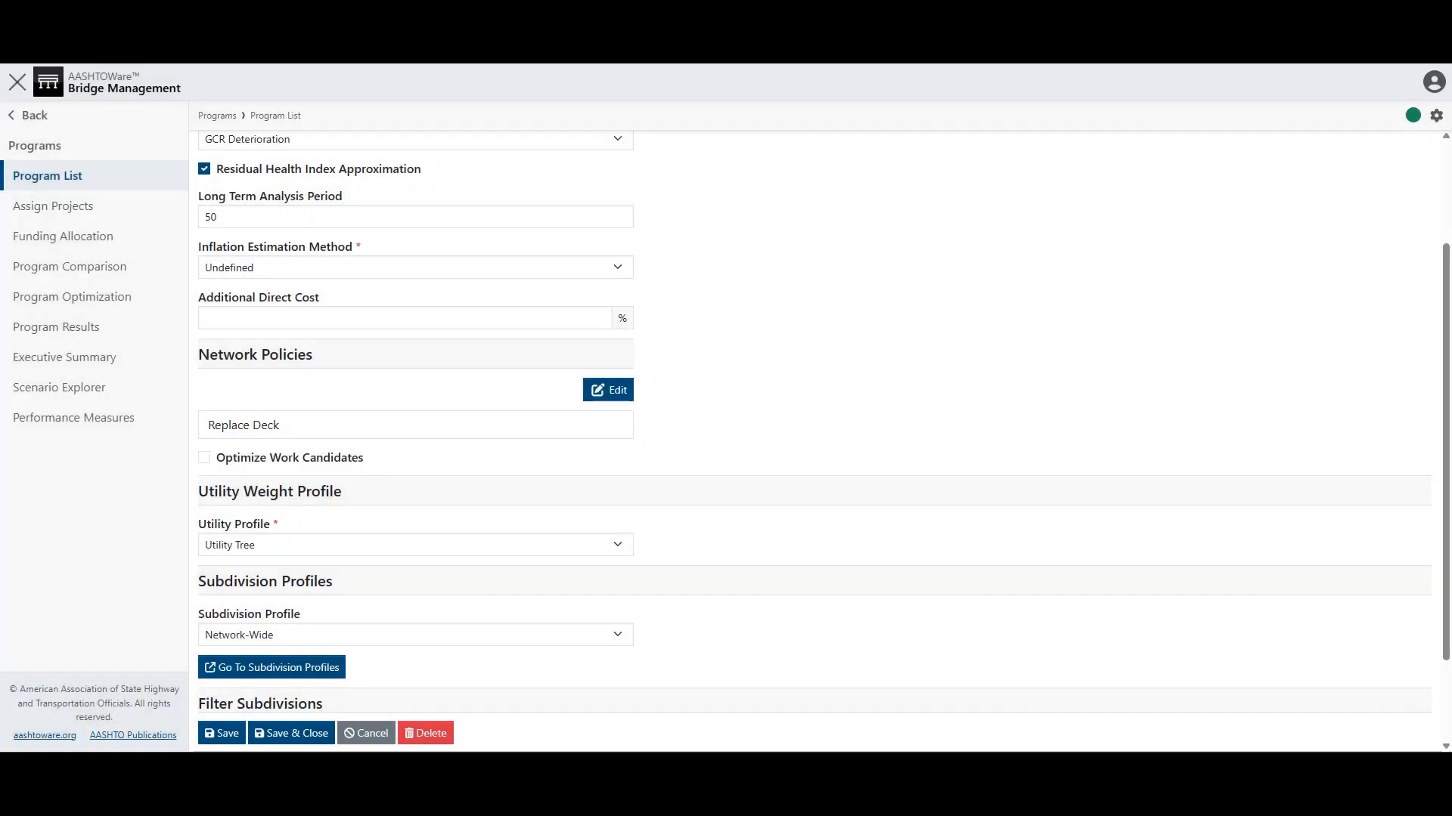
# Step: Review the utility profile and subdivision profile choices in Program 1's configuration
pyautogui.scroll(-1, 415, 470)
pyautogui.click(415, 470)
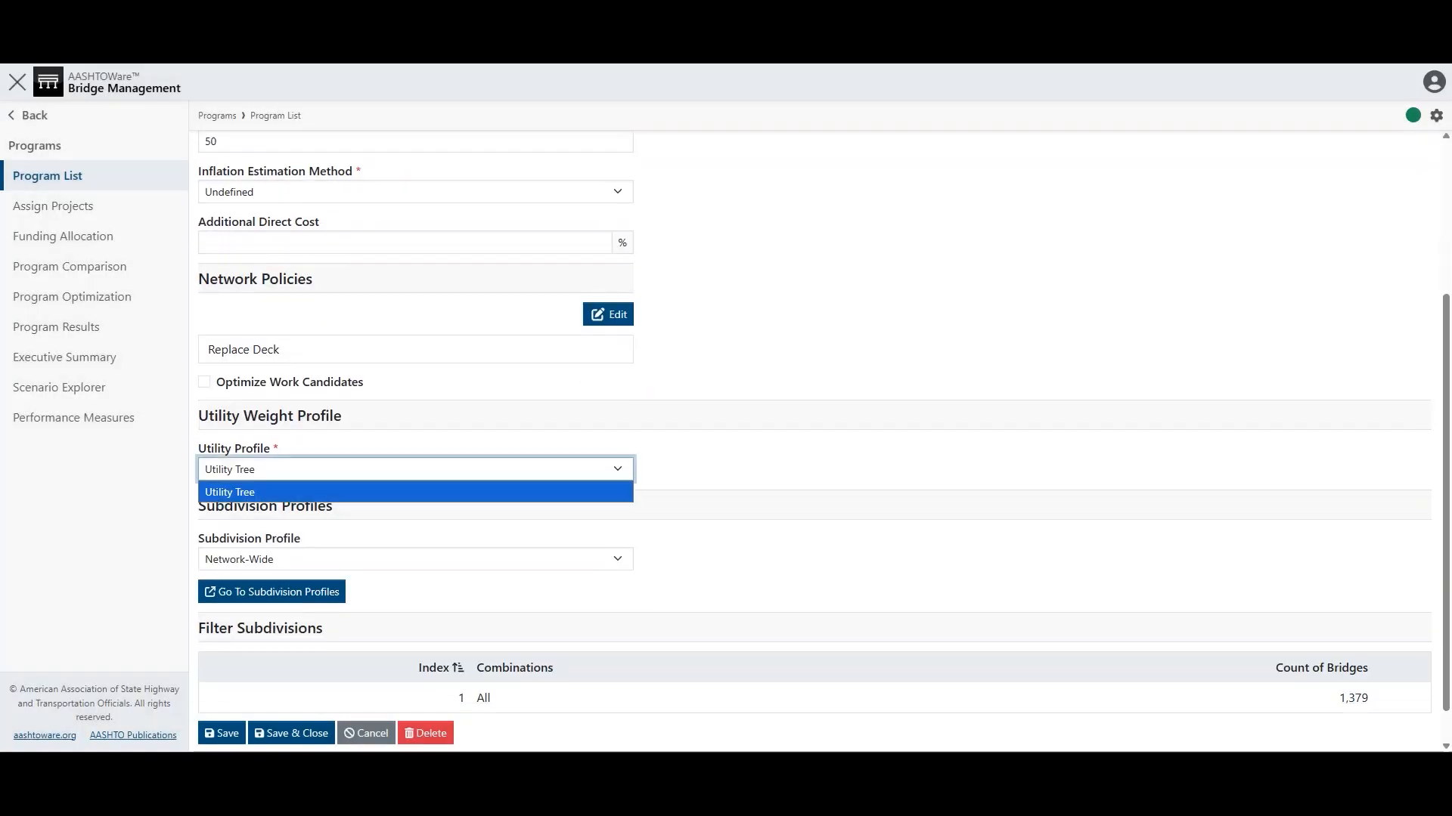
pyautogui.press('Escape')
pyautogui.click(813, 469)
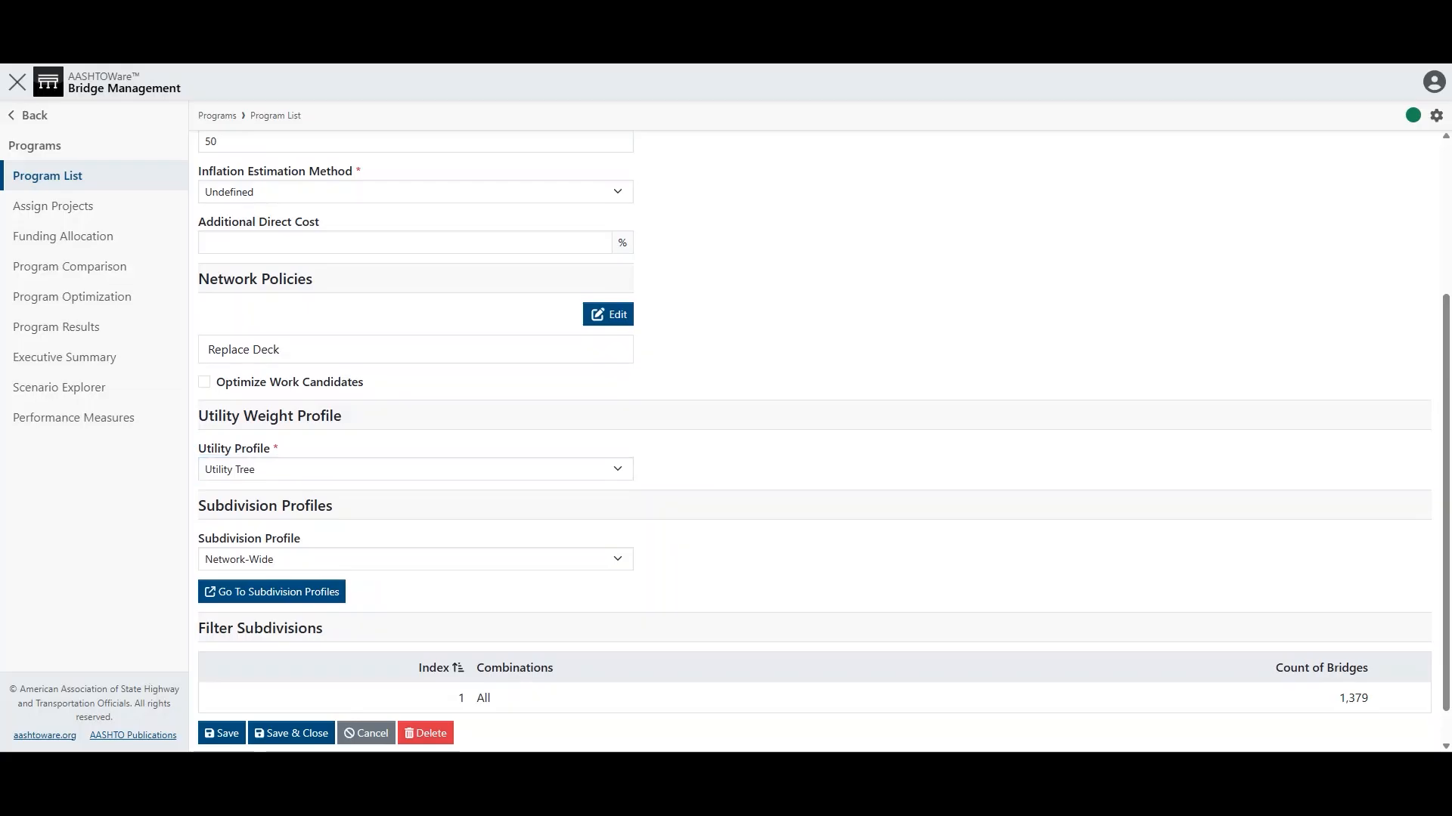
pyautogui.scroll(-1, 813, 469)
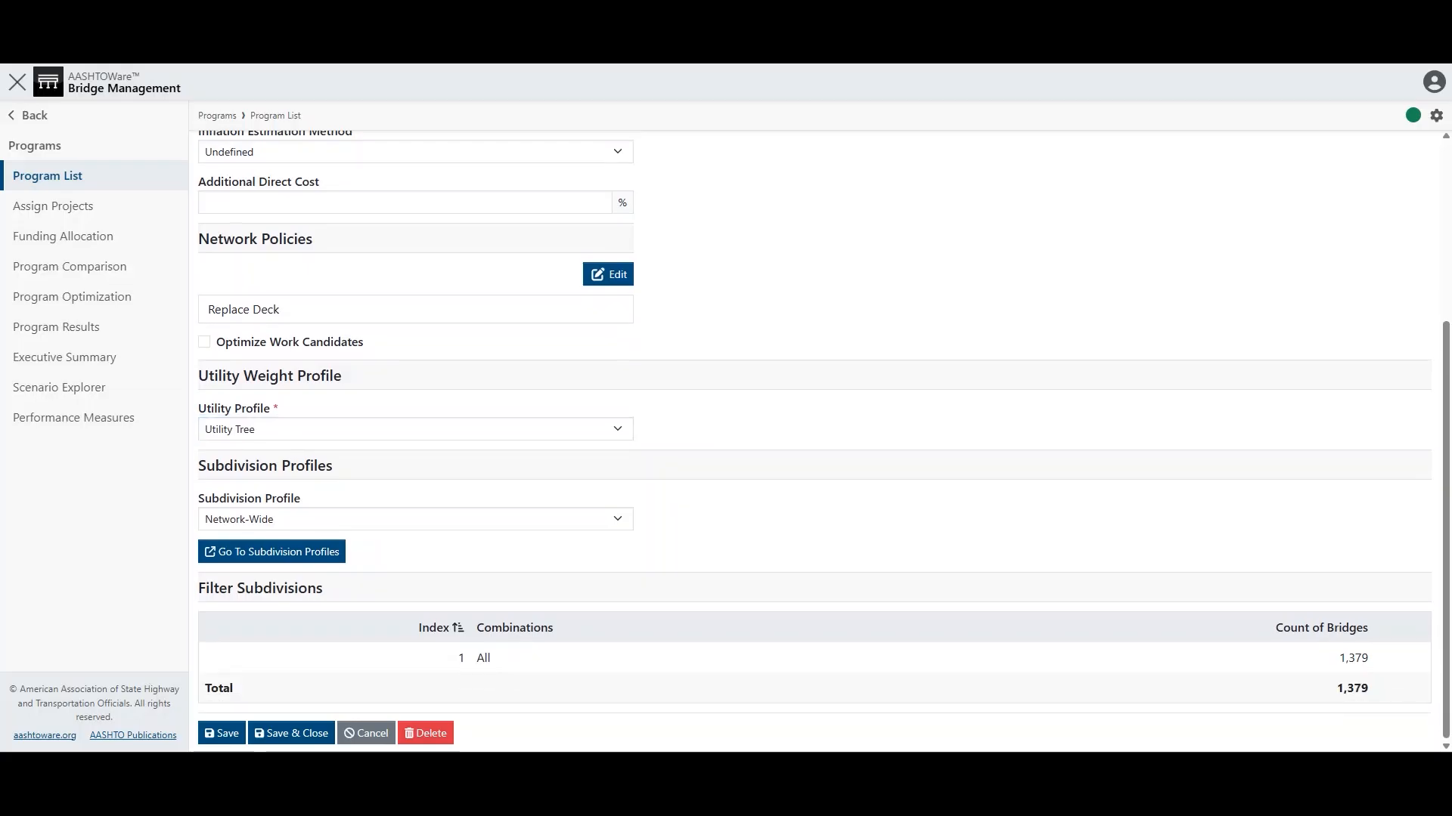
pyautogui.click(415, 520)
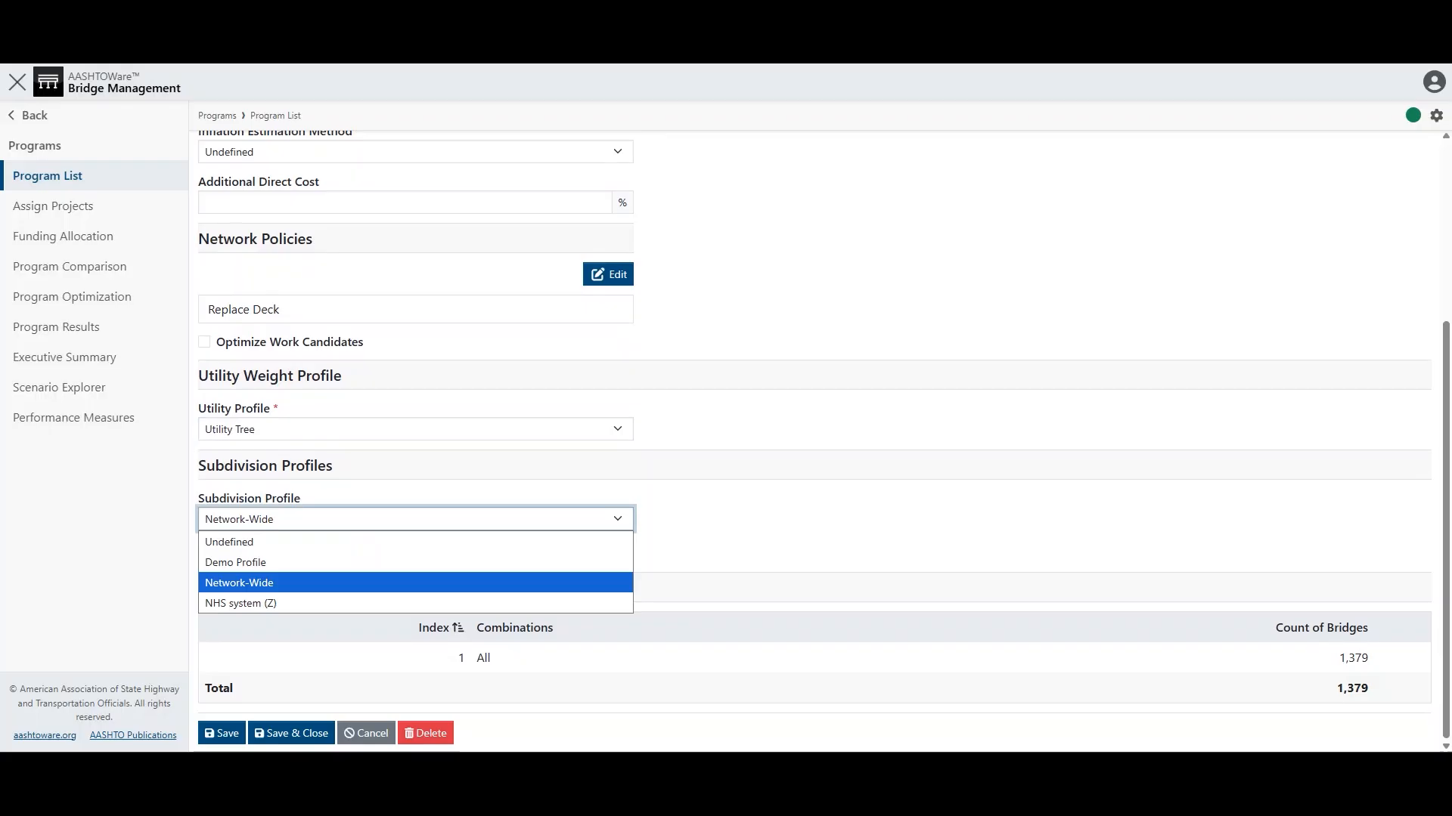
pyautogui.click(814, 529)
pyautogui.click(813, 529)
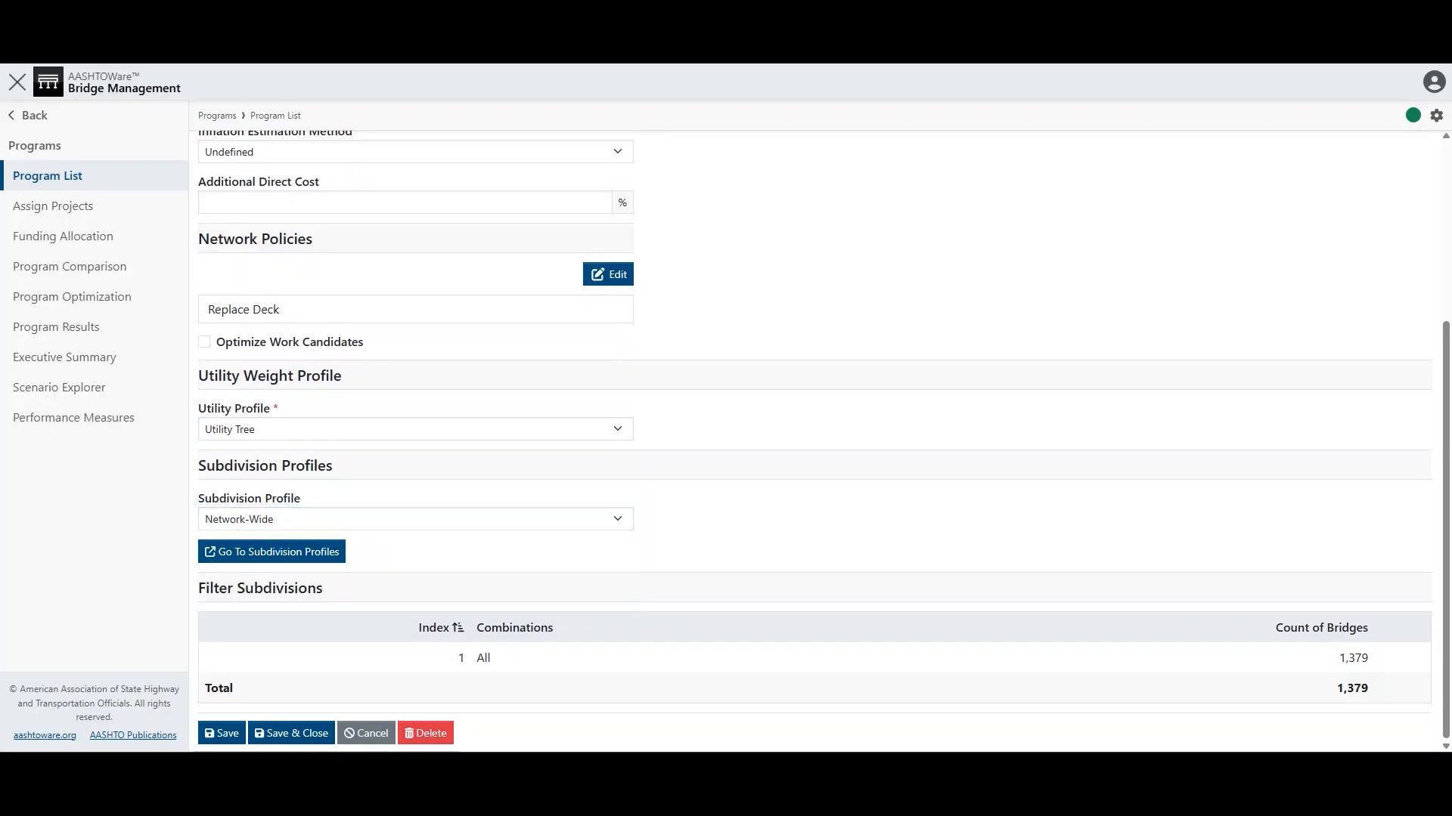
# Step: Review Program 1's scenarios and the form for creating a new scenario, closing it without saving
pyautogui.scroll(4, 813, 442)
pyautogui.click(397, 197)
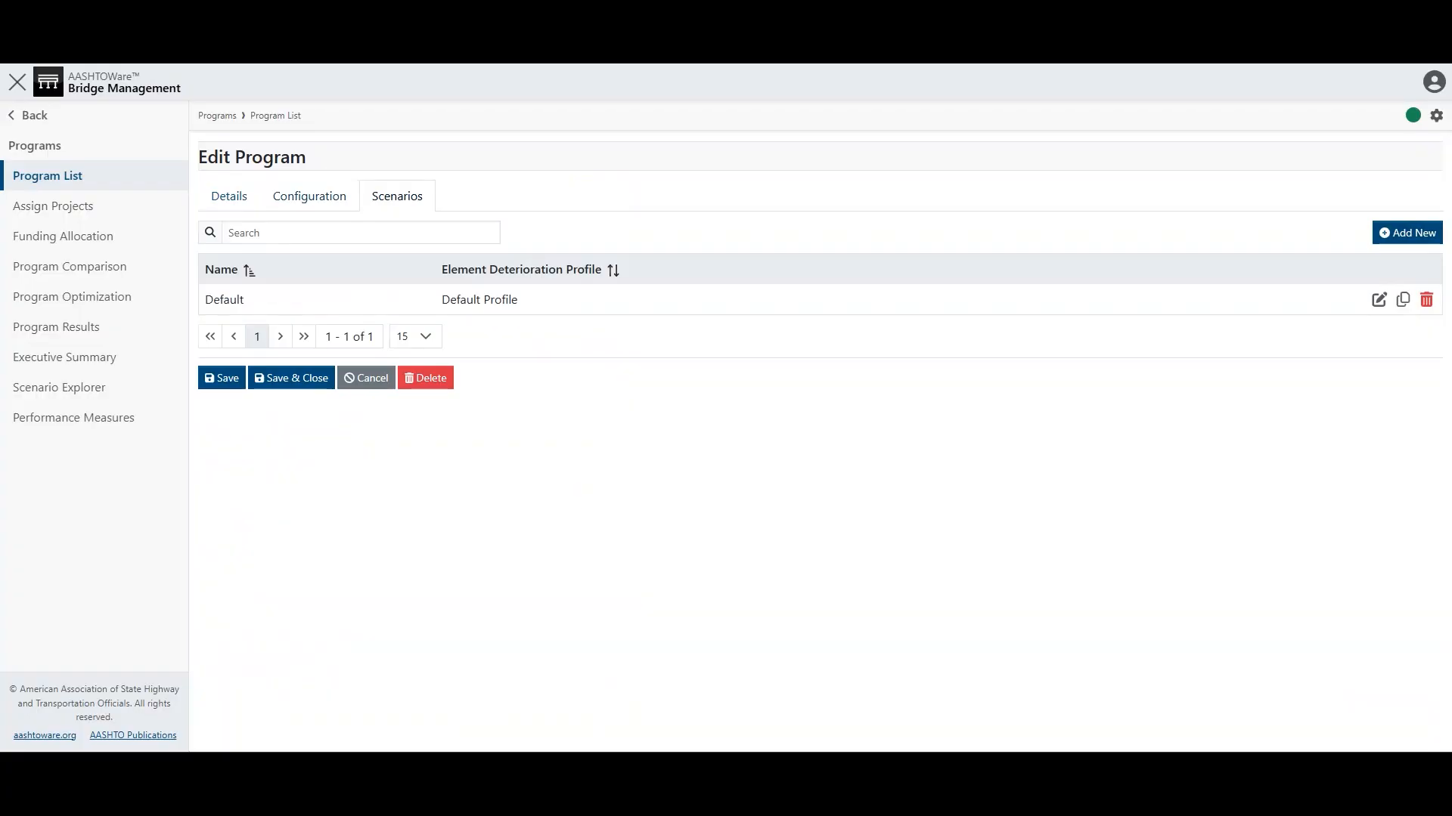
pyautogui.click(1407, 232)
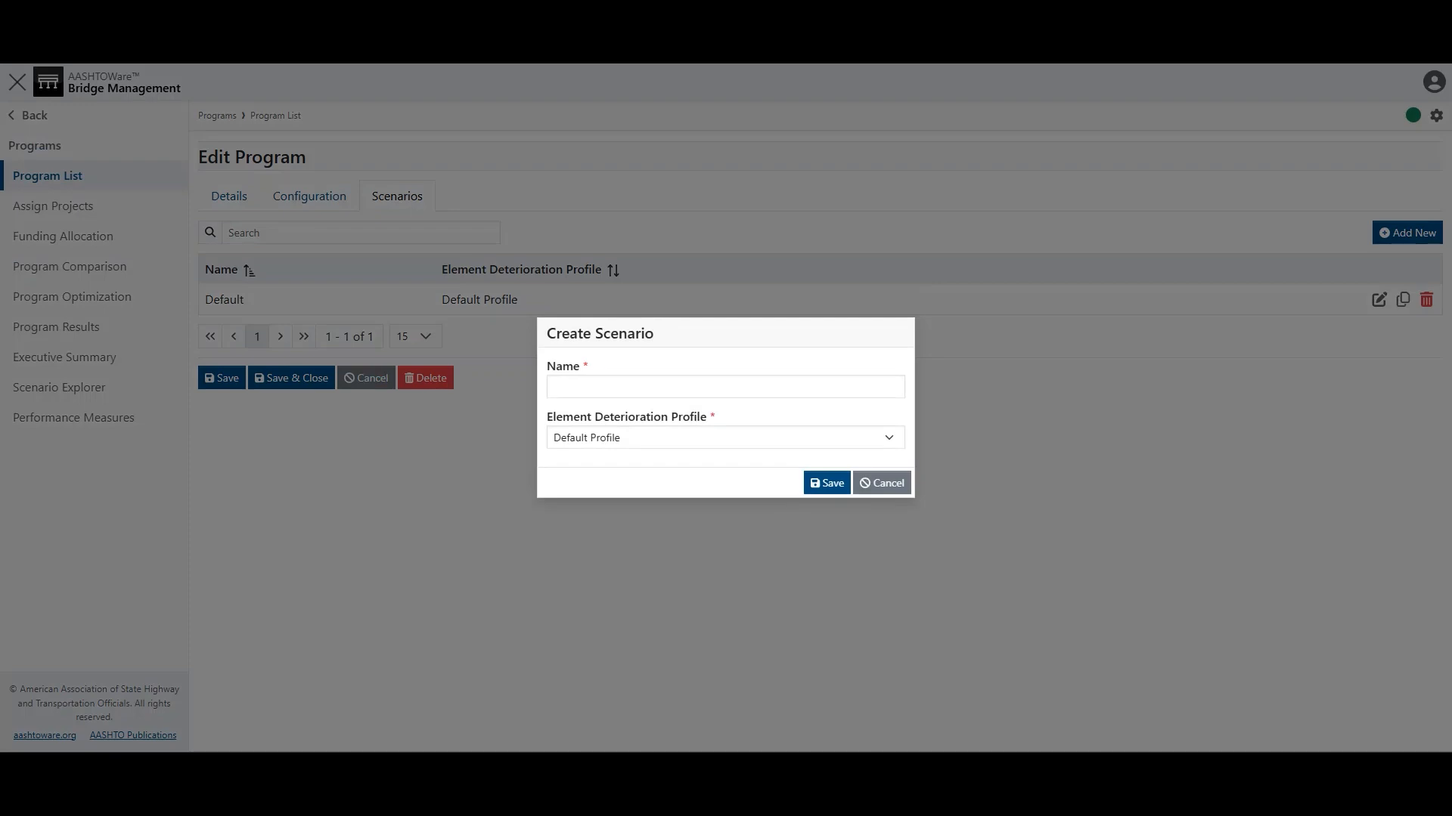
pyautogui.click(882, 483)
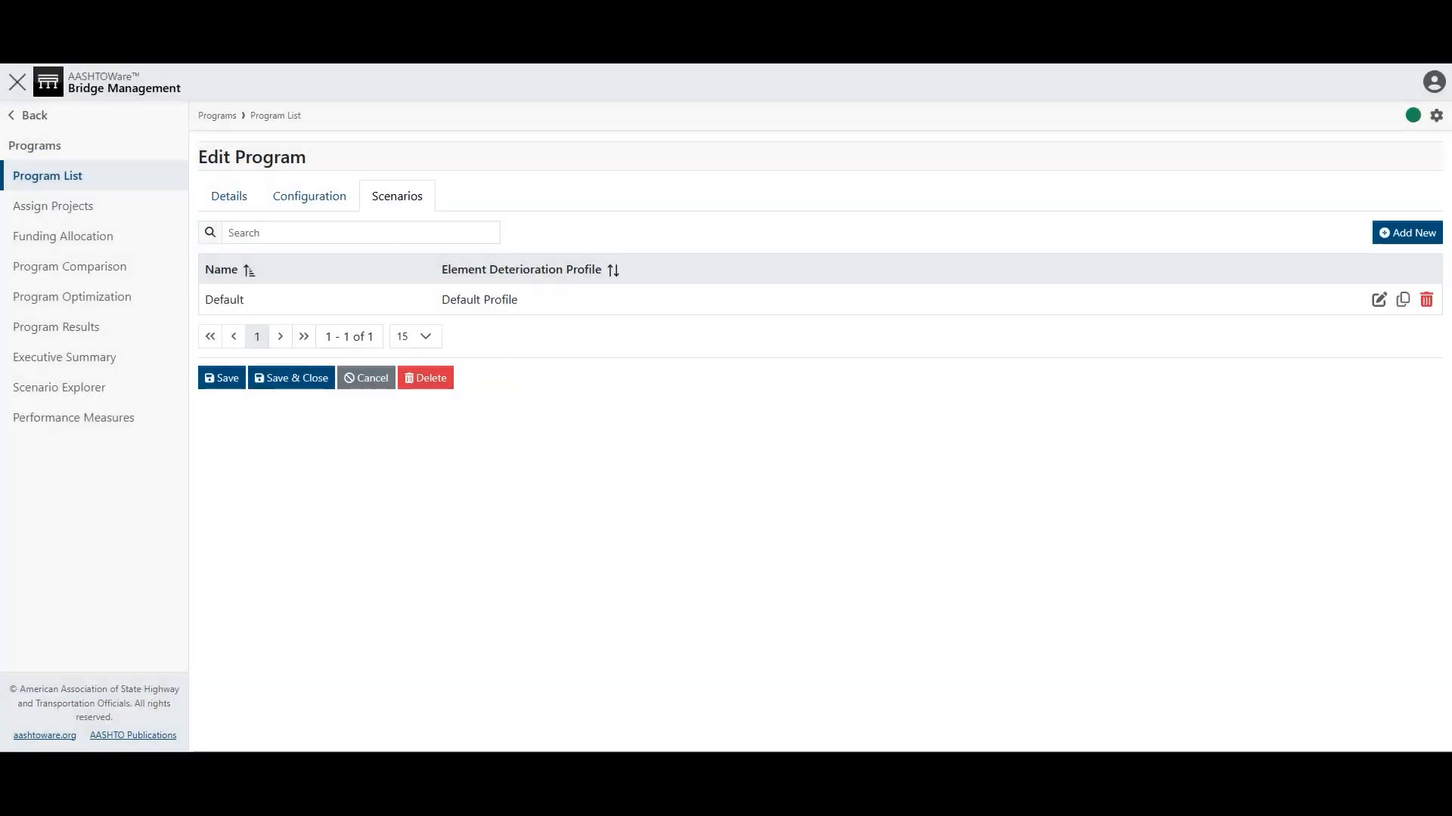
# Step: Review the performance measures that can be added to Program 1 and the performance constraint fields of the All subdivision
pyautogui.click(73, 417)
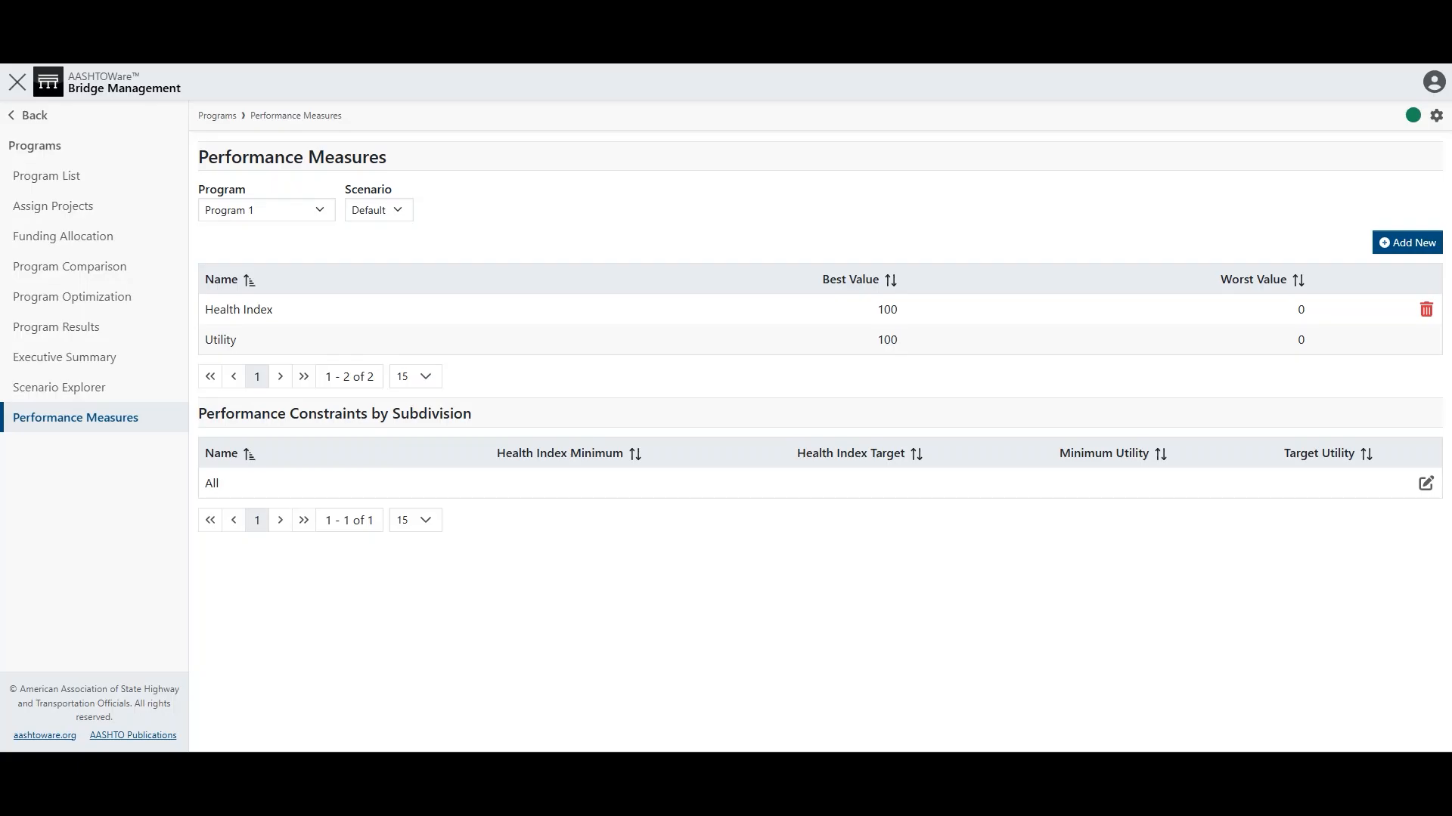
pyautogui.click(1406, 242)
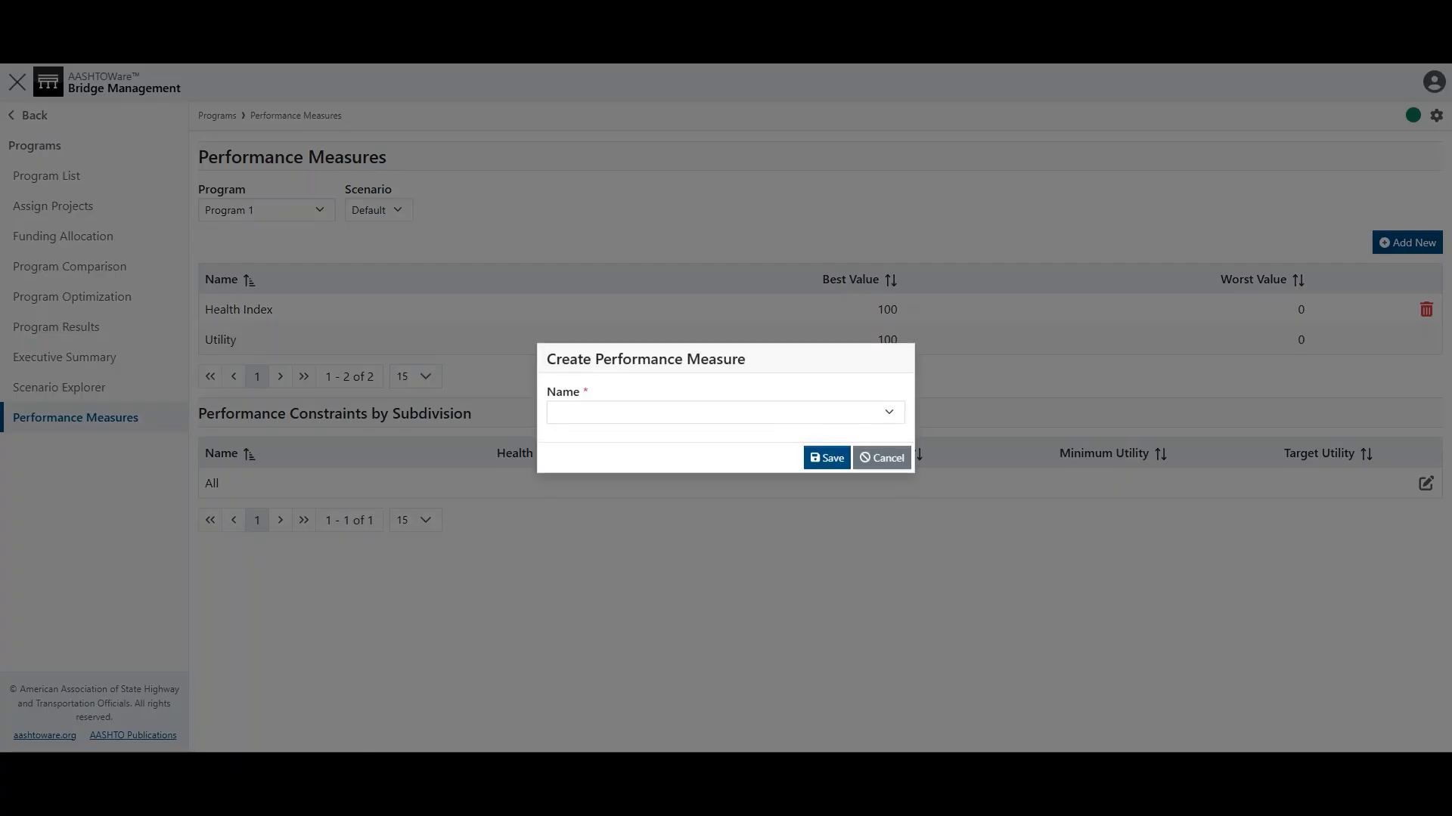
pyautogui.click(726, 412)
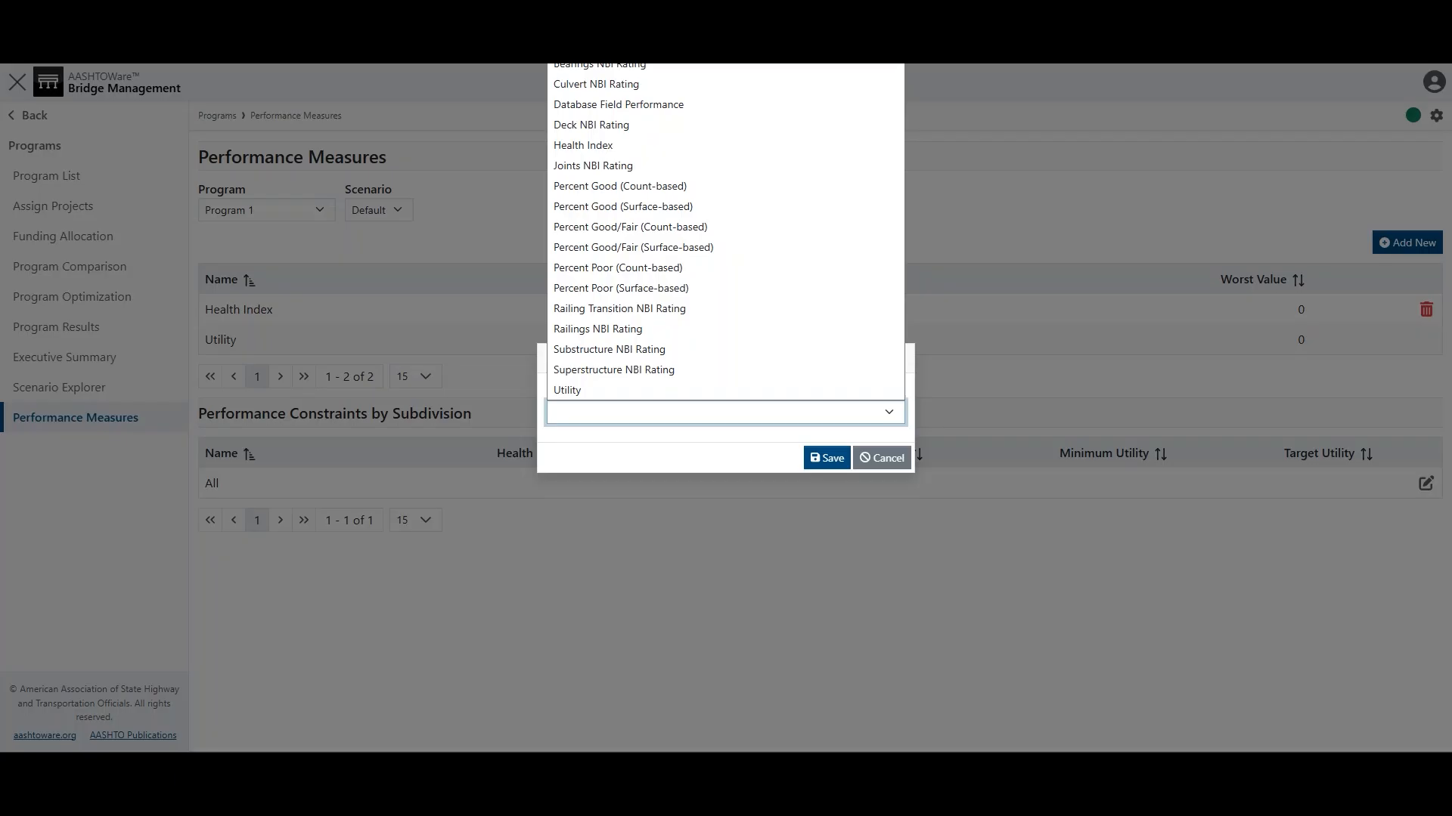
pyautogui.click(726, 412)
pyautogui.click(882, 458)
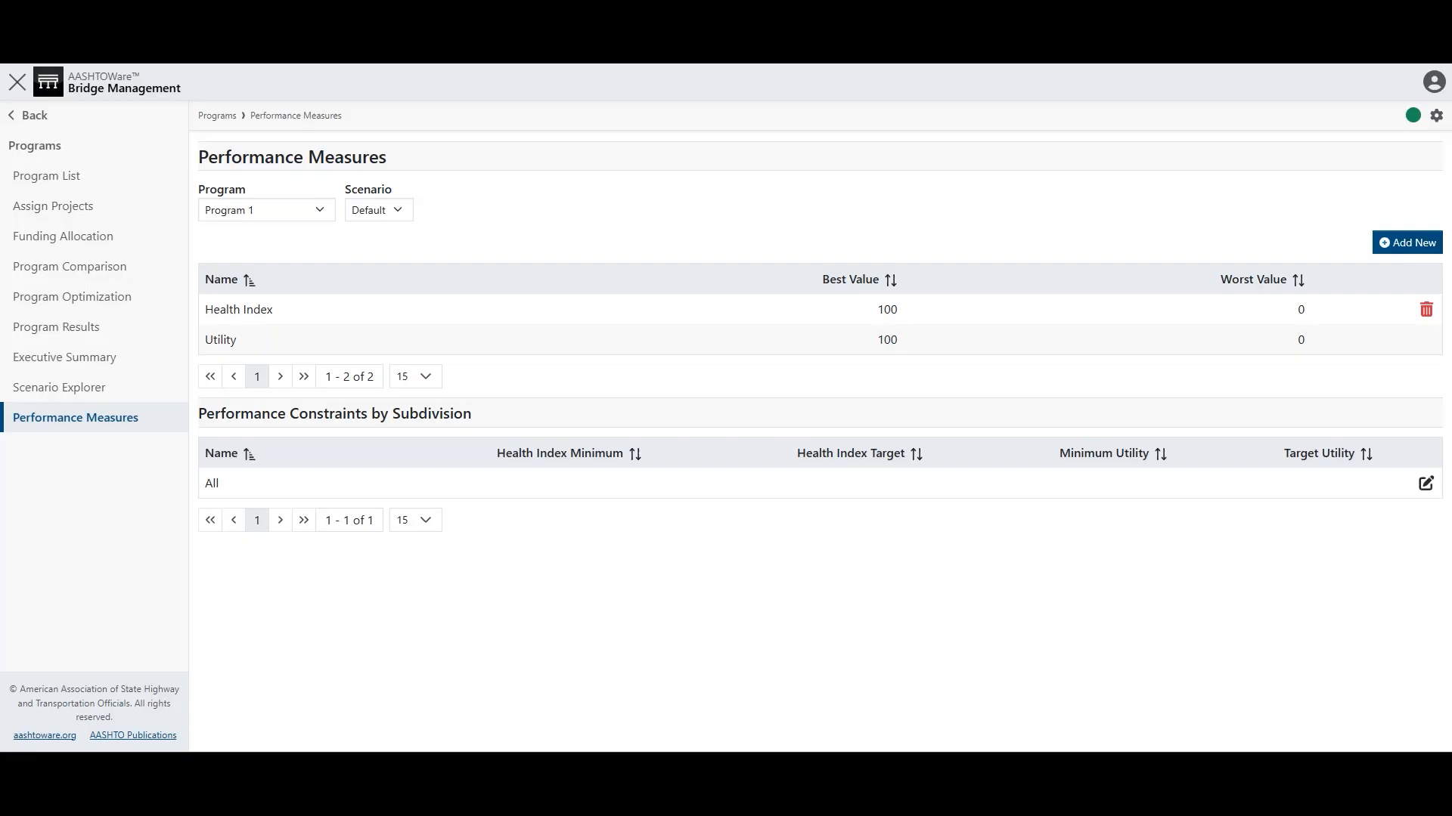
pyautogui.click(1425, 483)
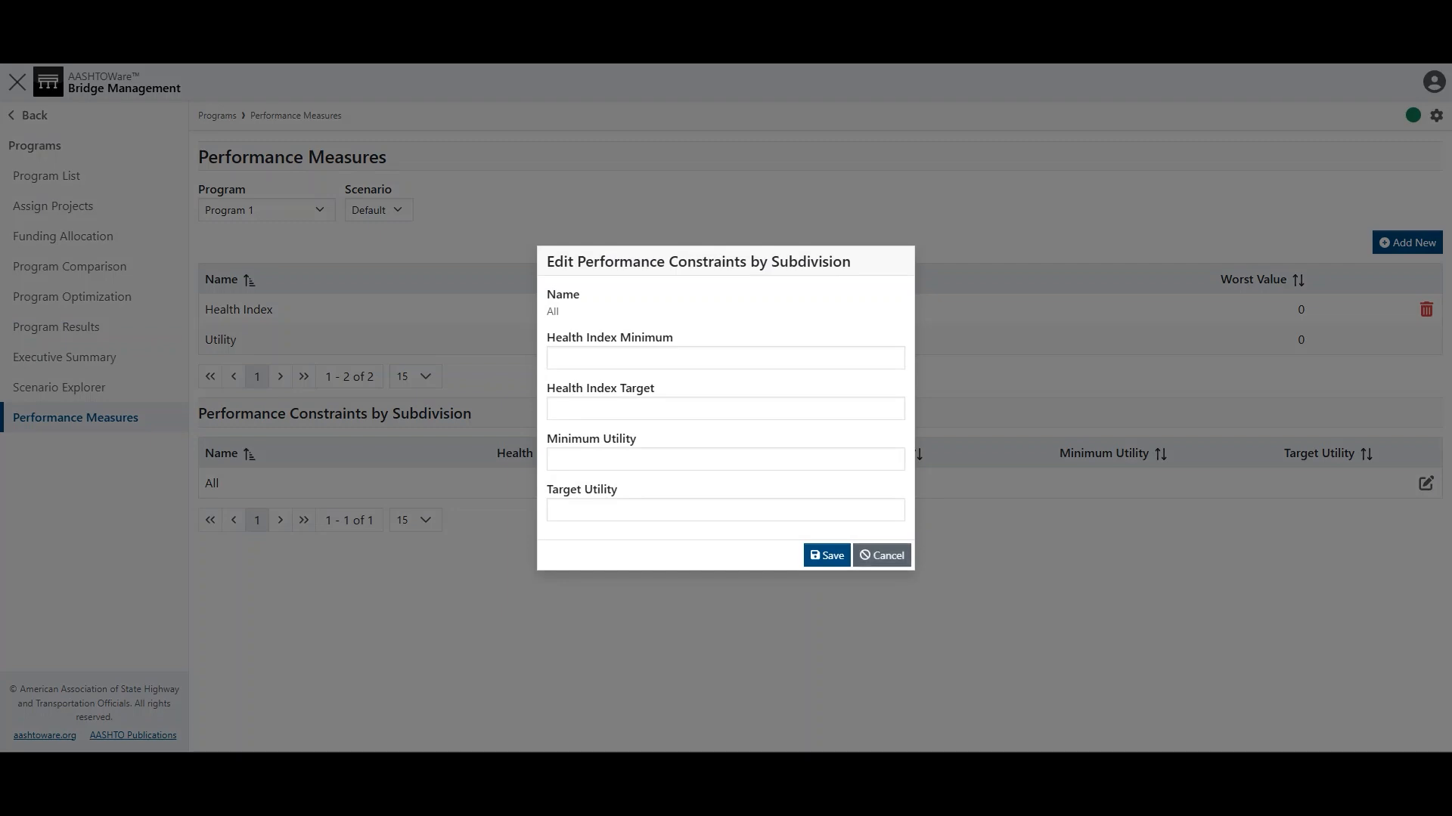
pyautogui.click(881, 555)
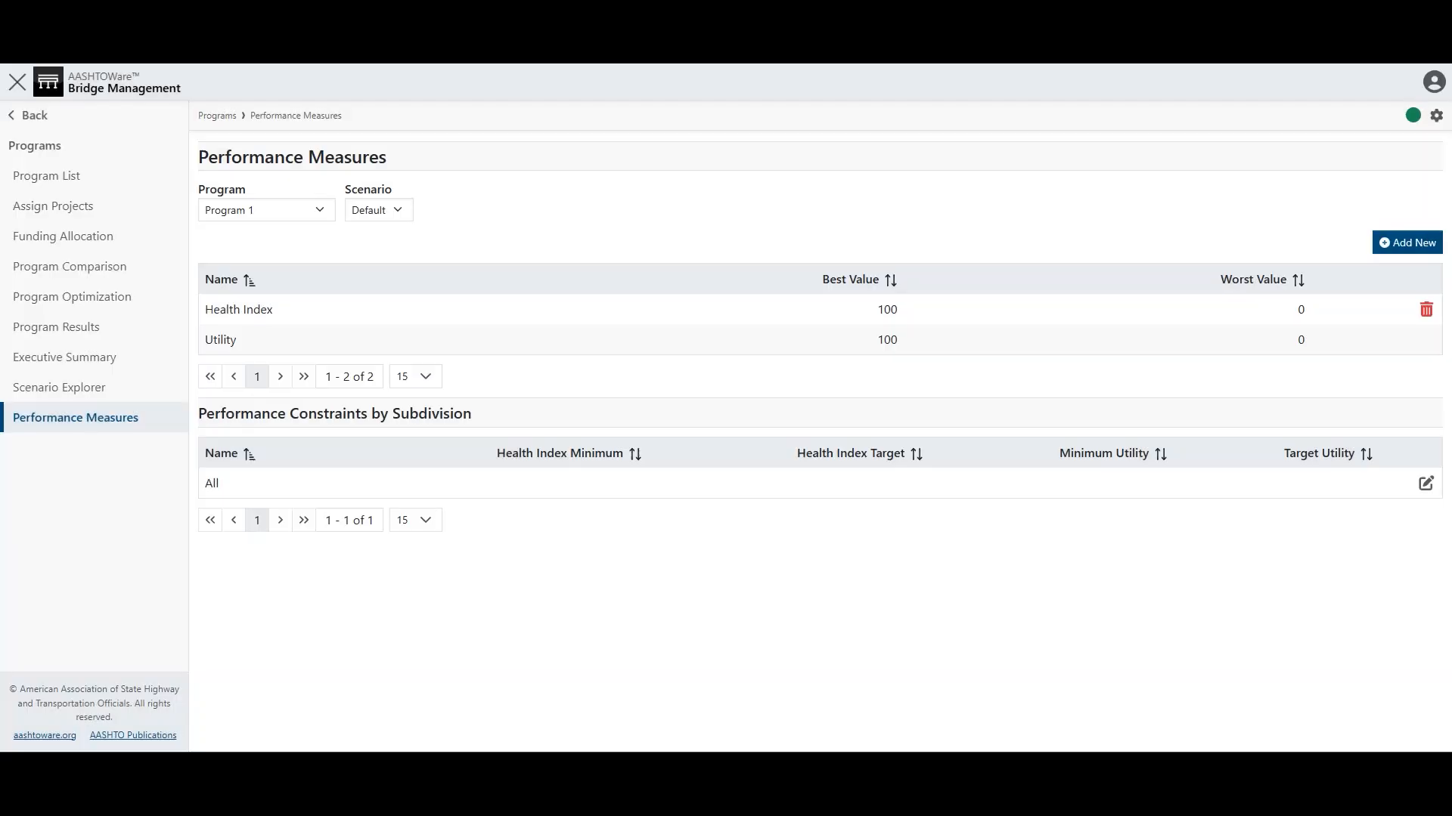
# Step: Review the funding source and budget distribution in Program 1's funding allocation
pyautogui.click(64, 237)
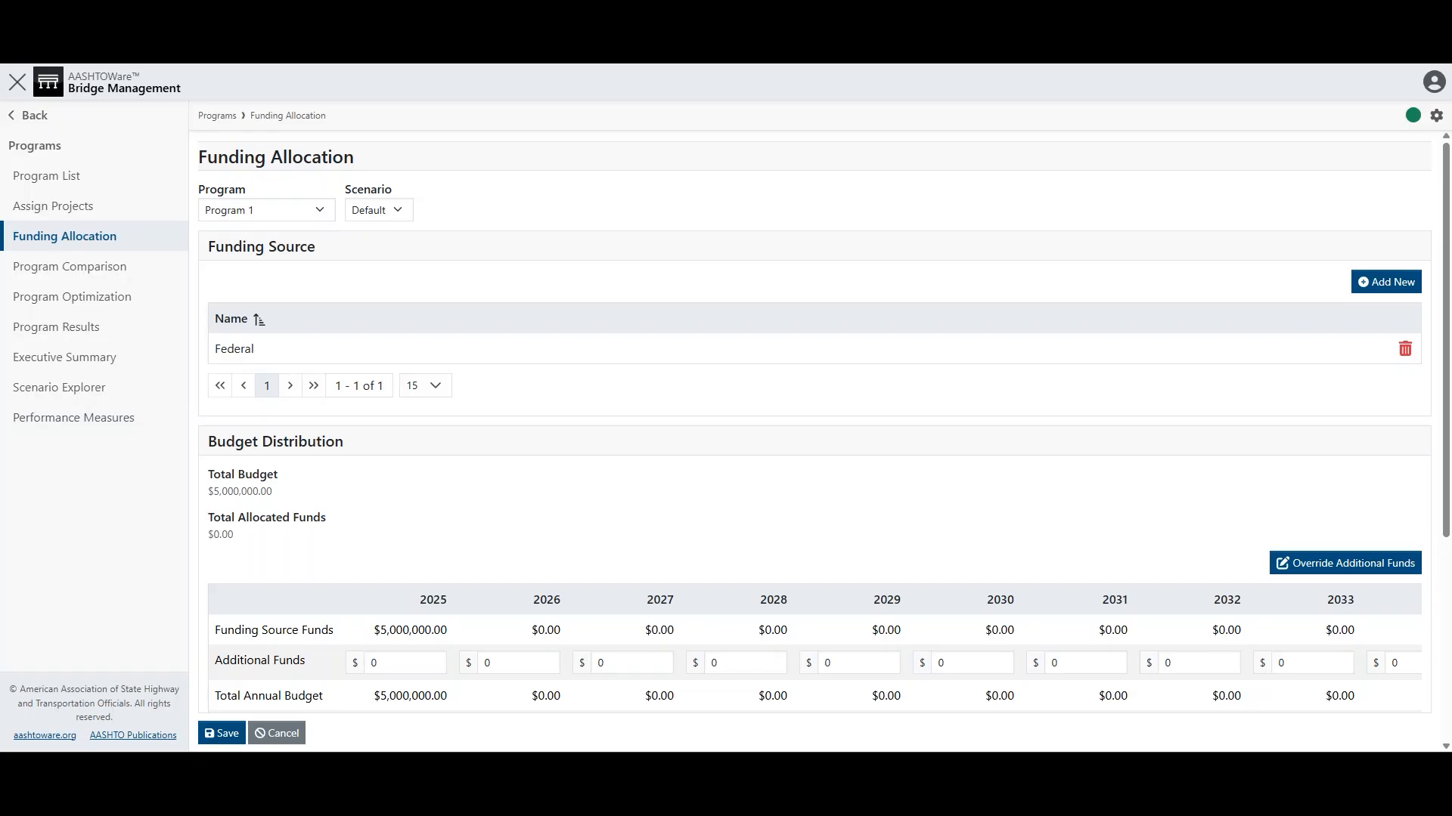
pyautogui.scroll(-3, 815, 423)
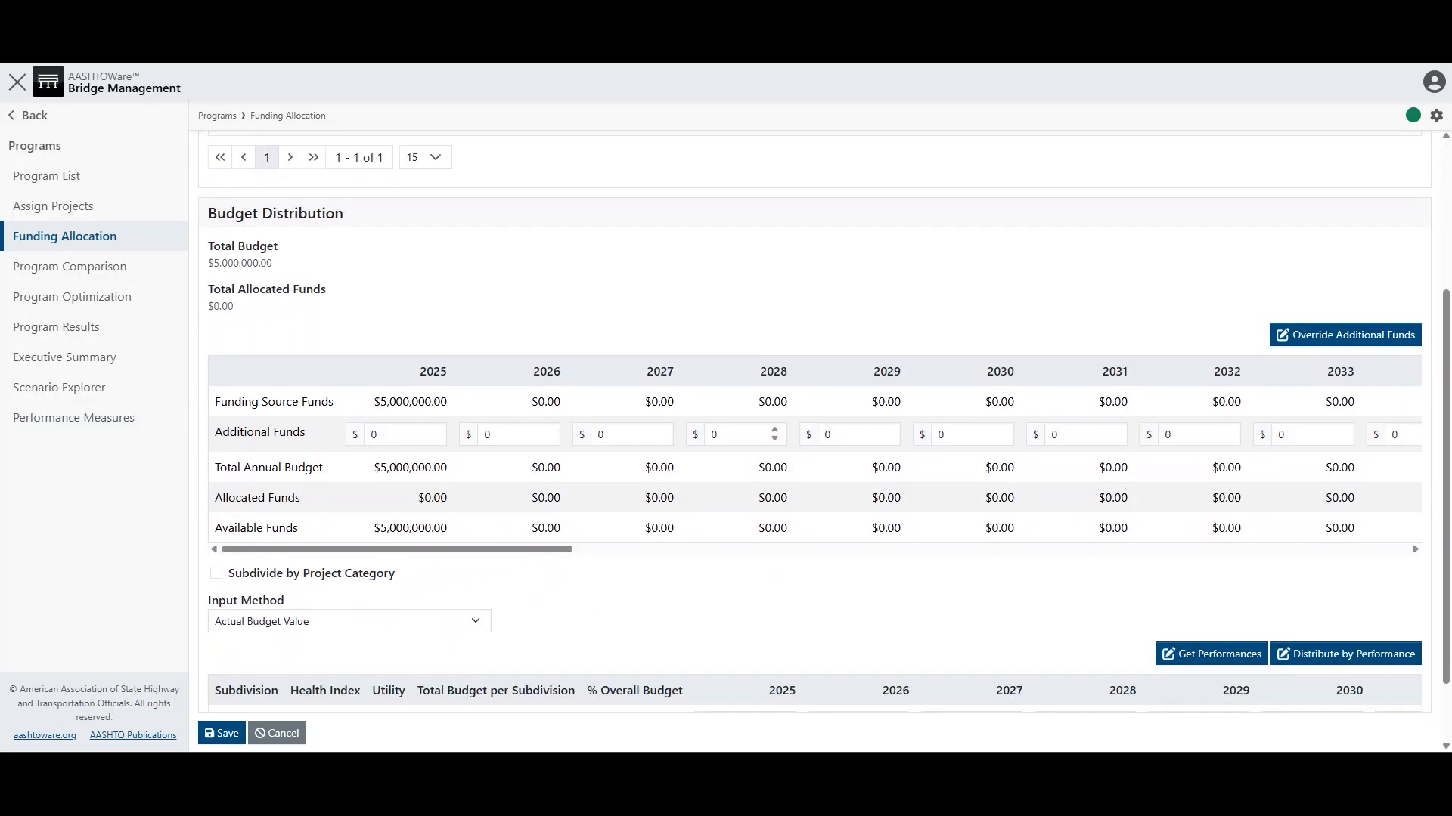
pyautogui.scroll(-1, 774, 436)
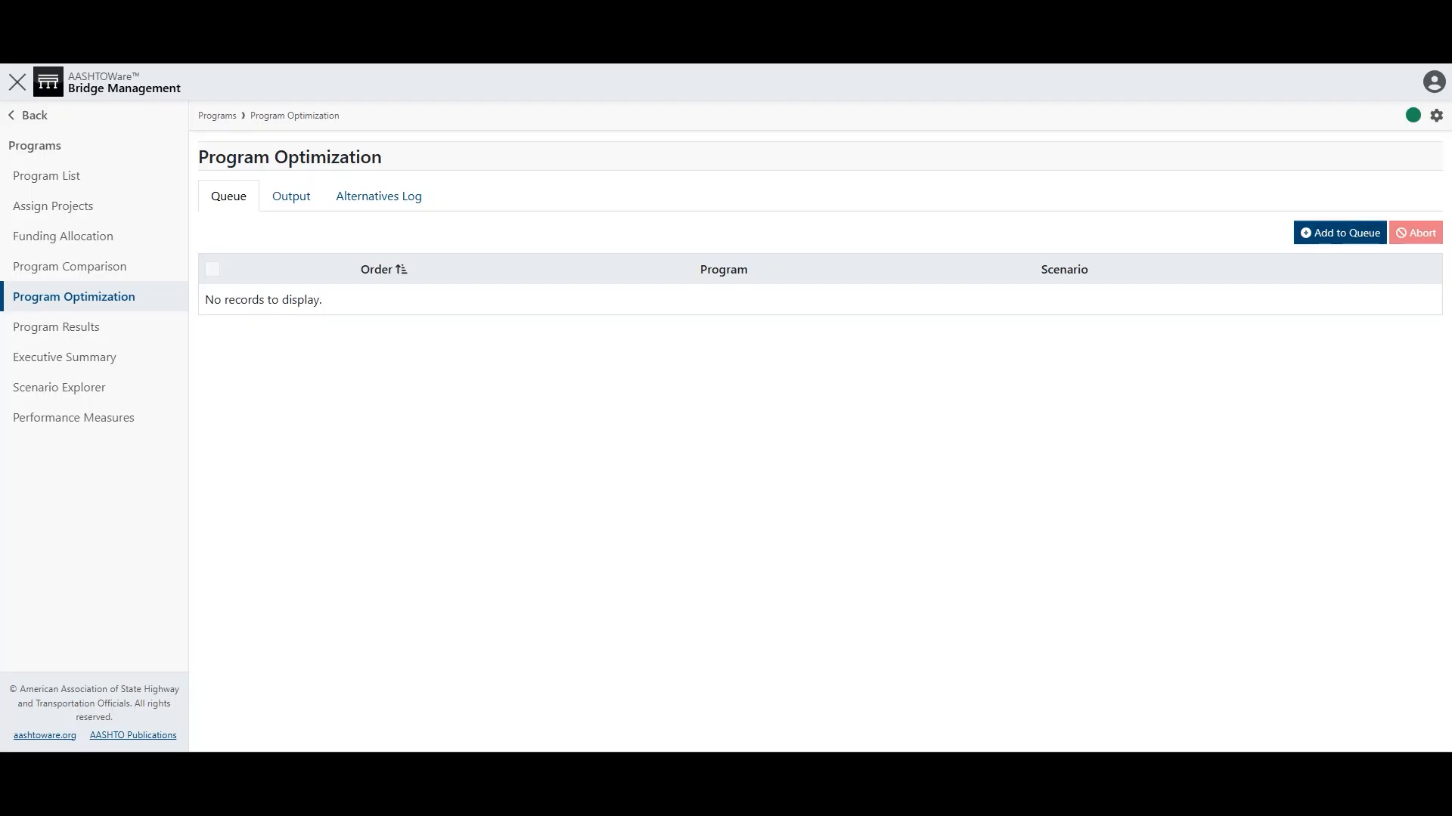
# Step: Open the form for adding to the program optimizer queue and select the First Flight in 7.1 program
pyautogui.click(1339, 233)
pyautogui.click(725, 431)
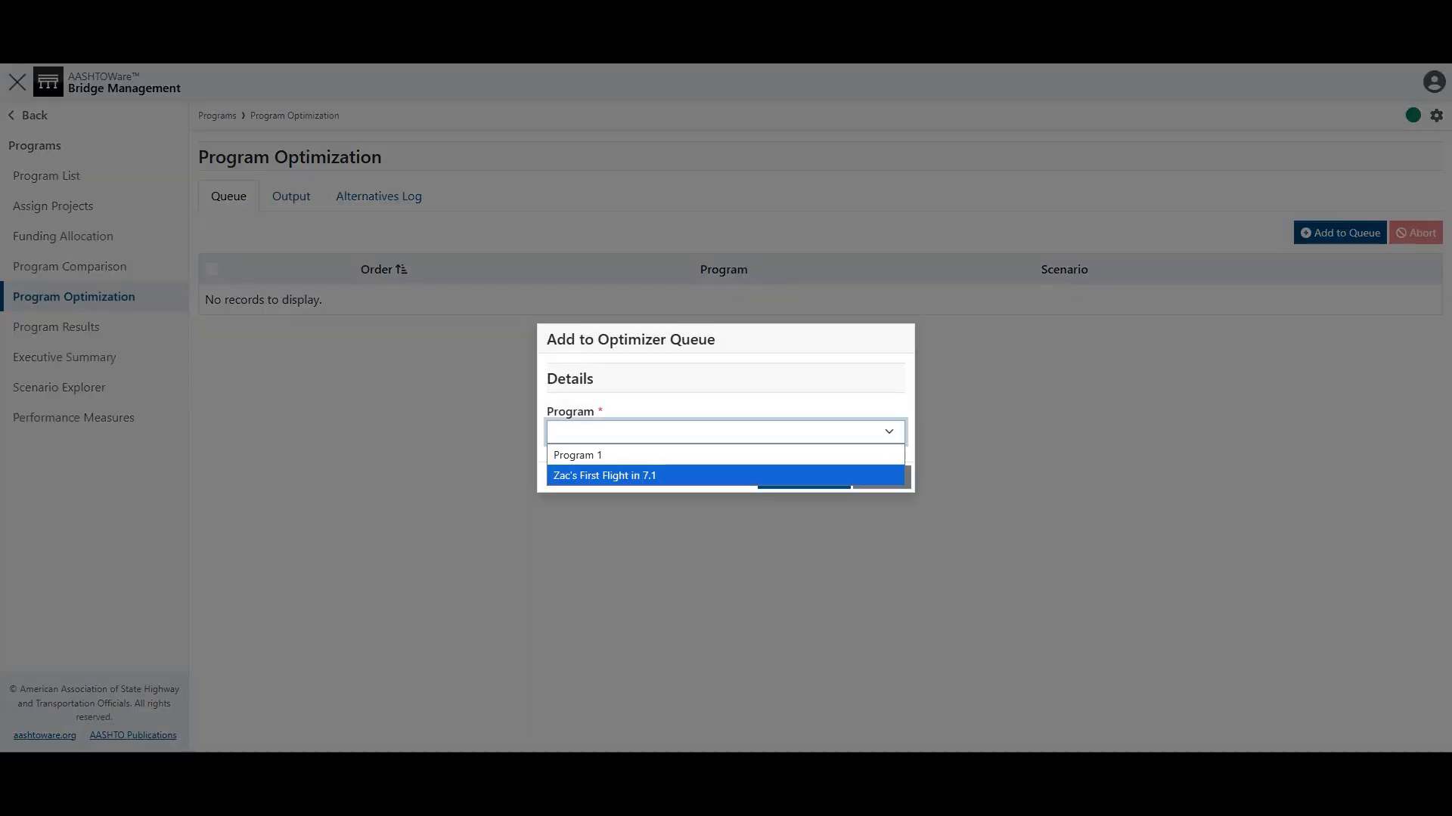
pyautogui.click(605, 476)
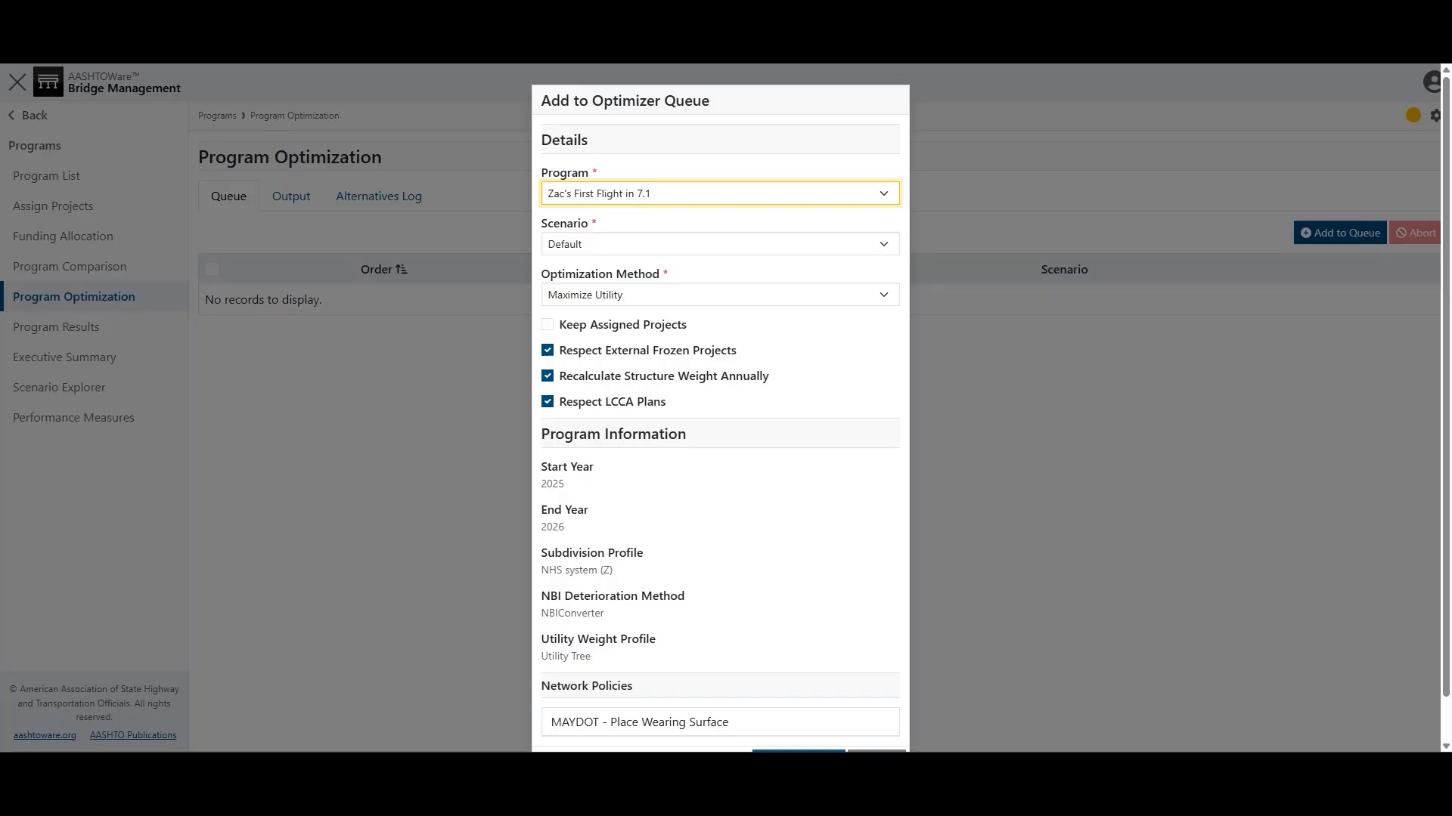
# Step: Toggle the Keep Assigned Projects, Respect External Frozen Projects and Respect LCCA Plans options and restore each one
pyautogui.click(548, 324)
pyautogui.click(548, 324)
pyautogui.click(548, 350)
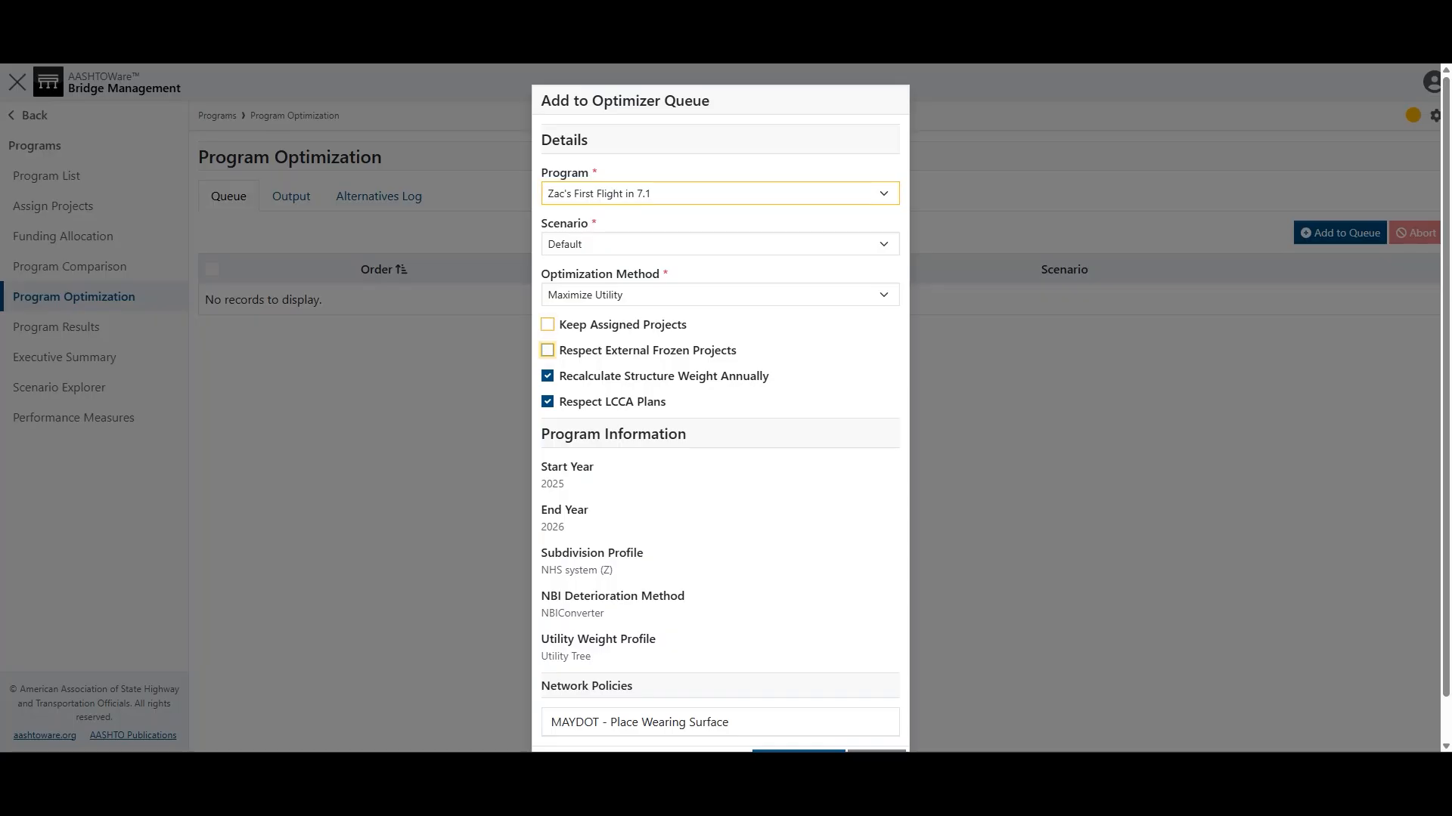
pyautogui.click(548, 350)
pyautogui.click(548, 401)
pyautogui.click(547, 402)
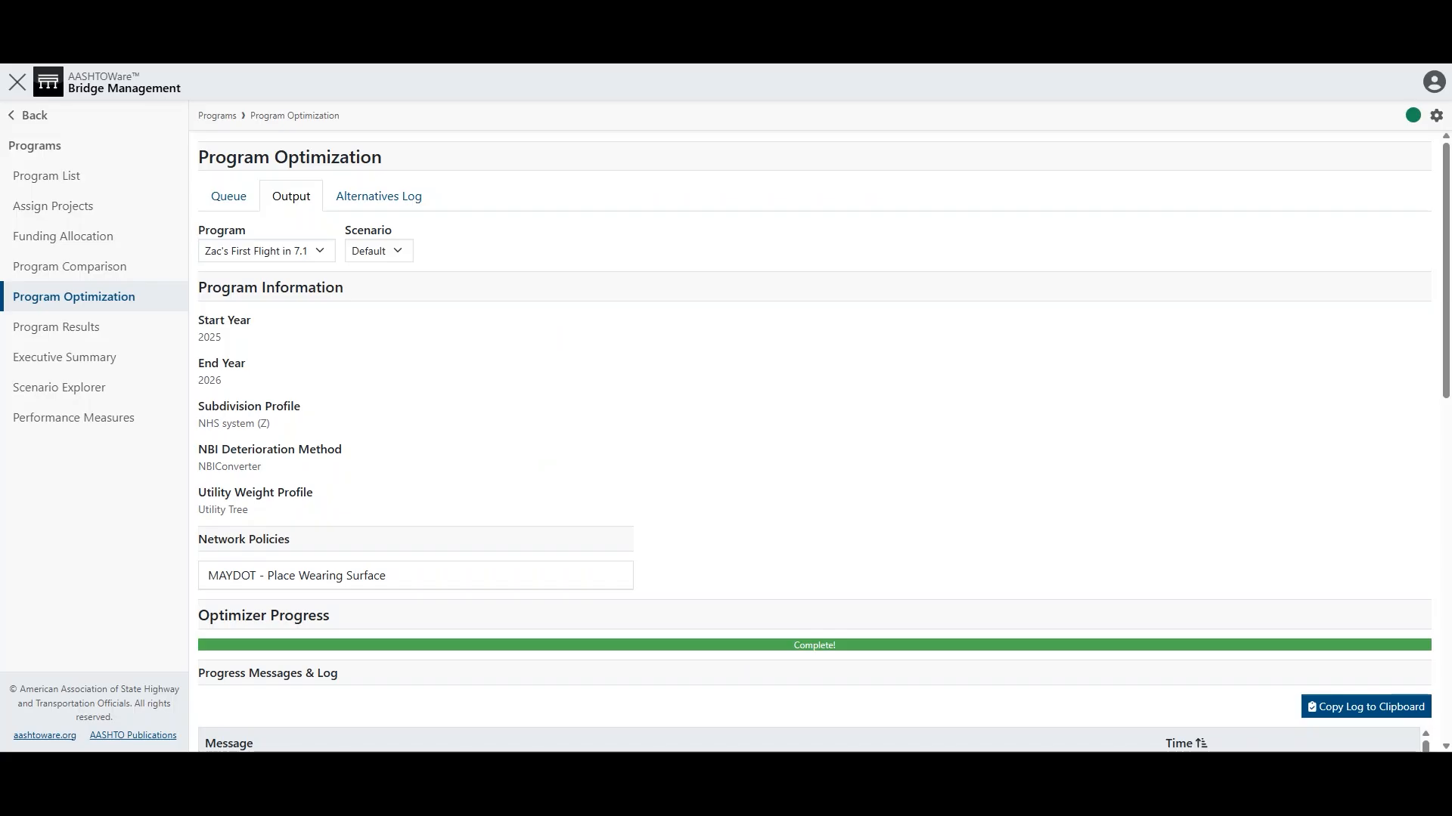
# Step: Review the optimizer progress log and assigned projects in the First Flight in 7.1 program's optimization output
pyautogui.scroll(-3, 814, 439)
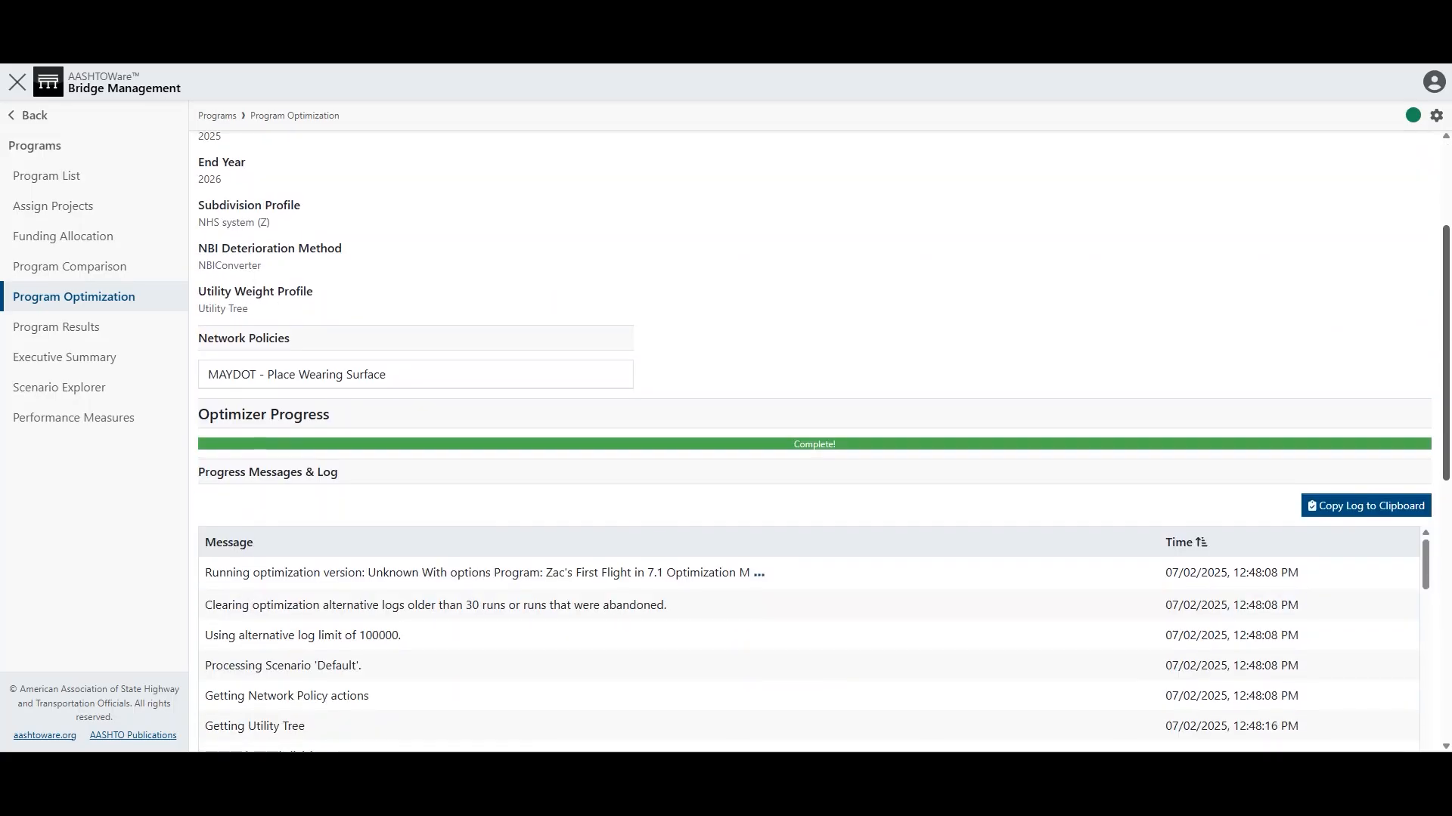
pyautogui.scroll(-3, 814, 438)
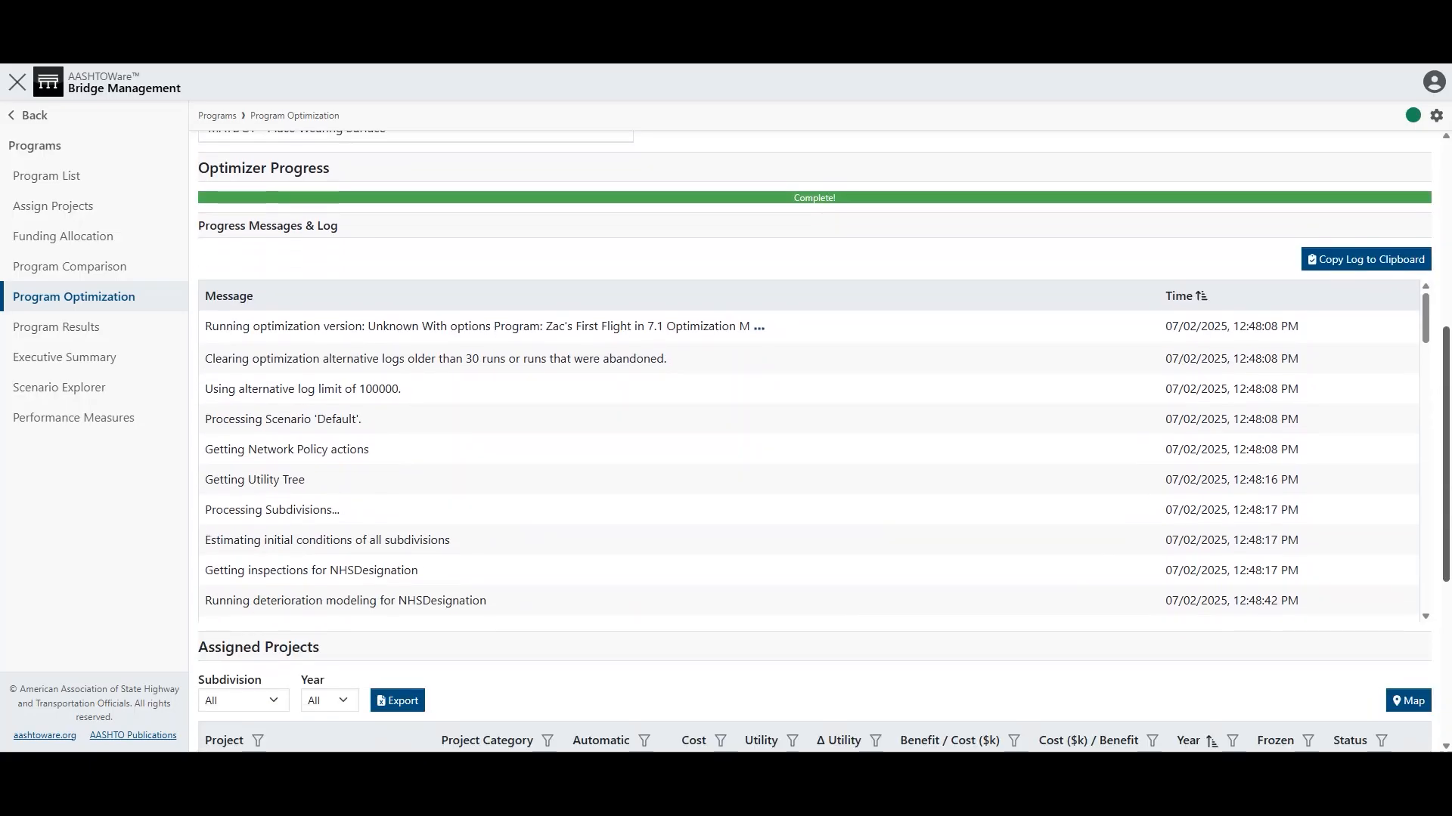
pyautogui.scroll(-5, 814, 439)
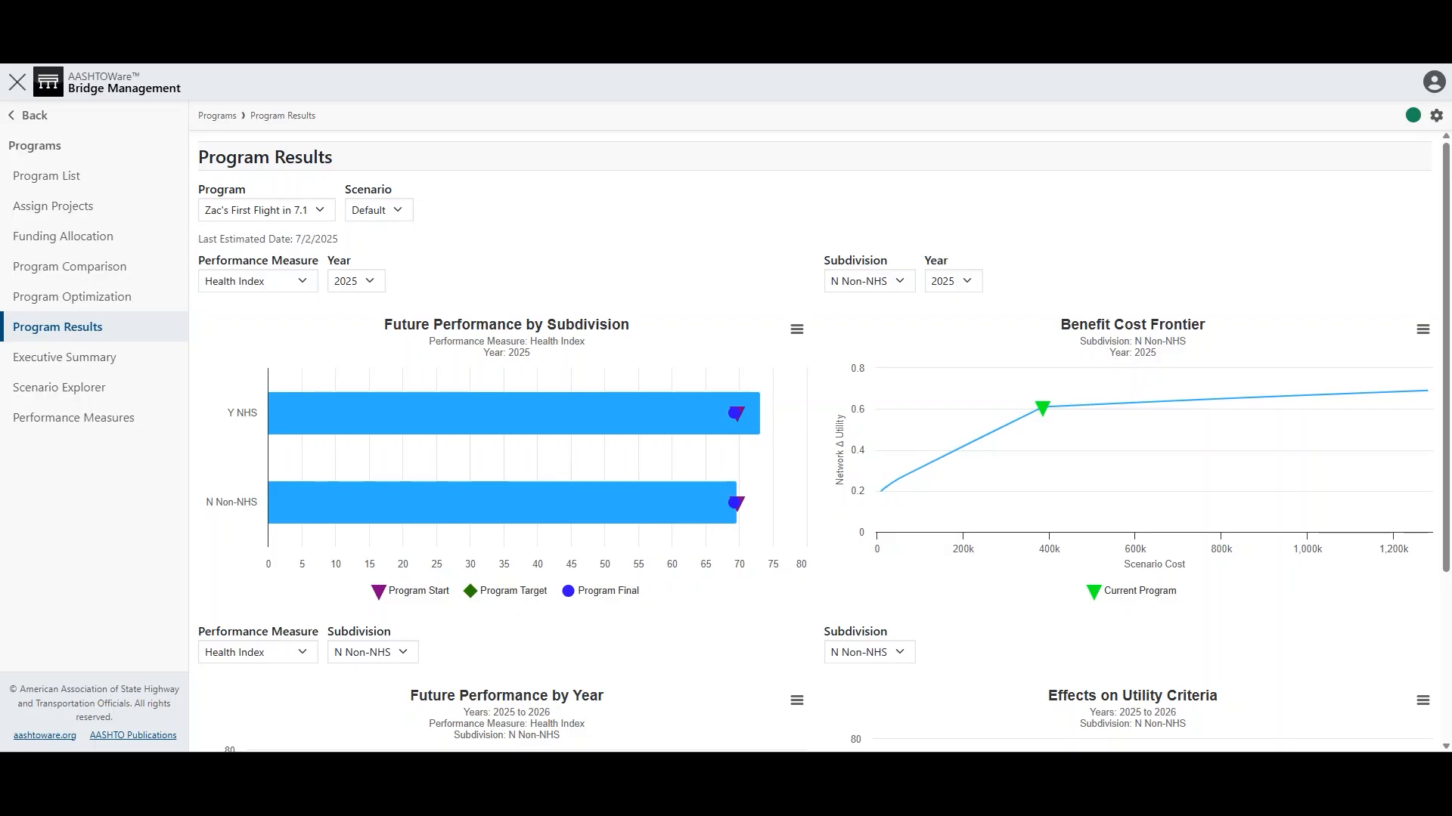
# Step: Check the performance measure and subdivision options available for the First Flight in 7.1 program's result charts
pyautogui.click(258, 281)
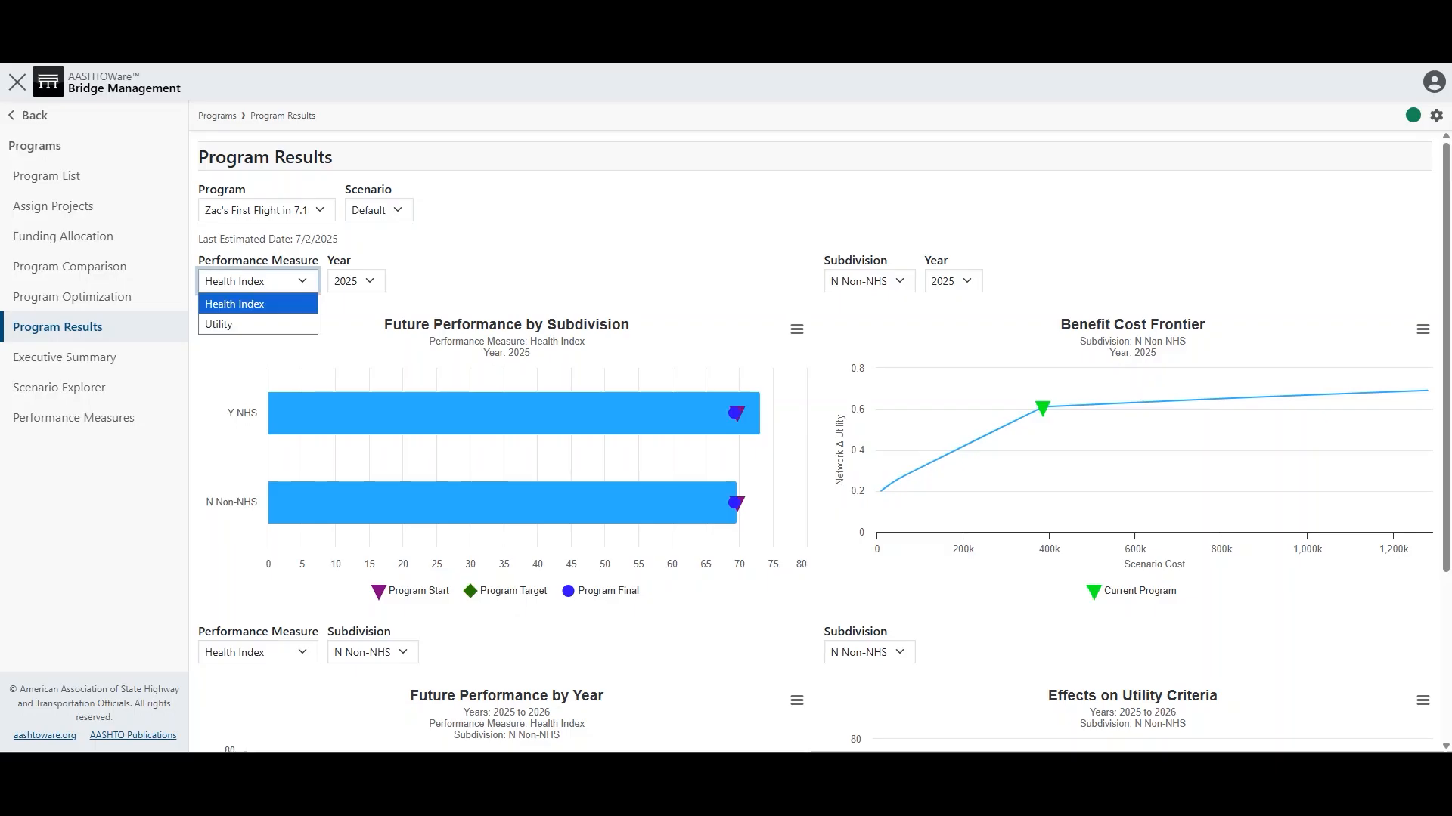
pyautogui.press('Escape')
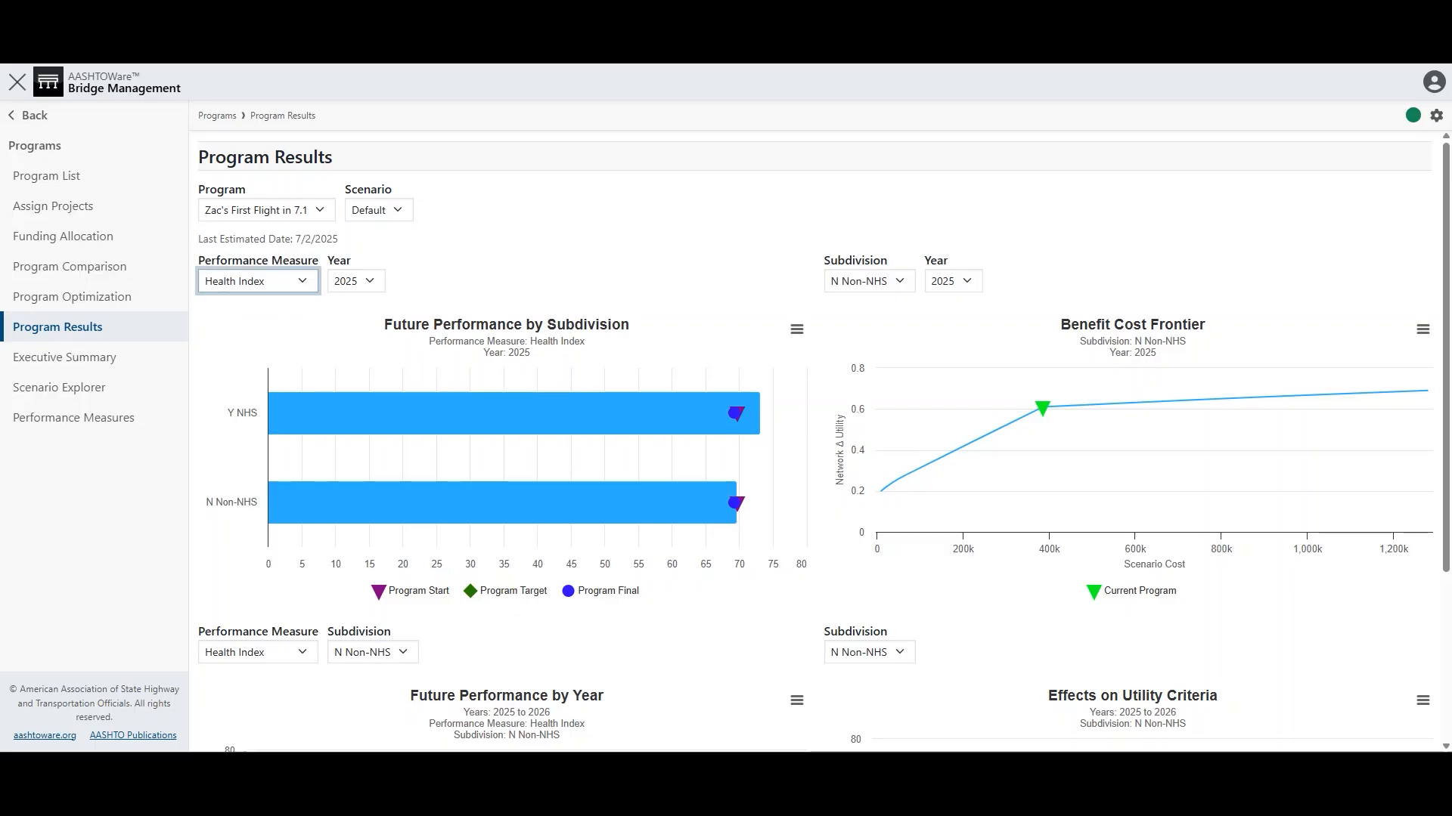
pyautogui.click(870, 281)
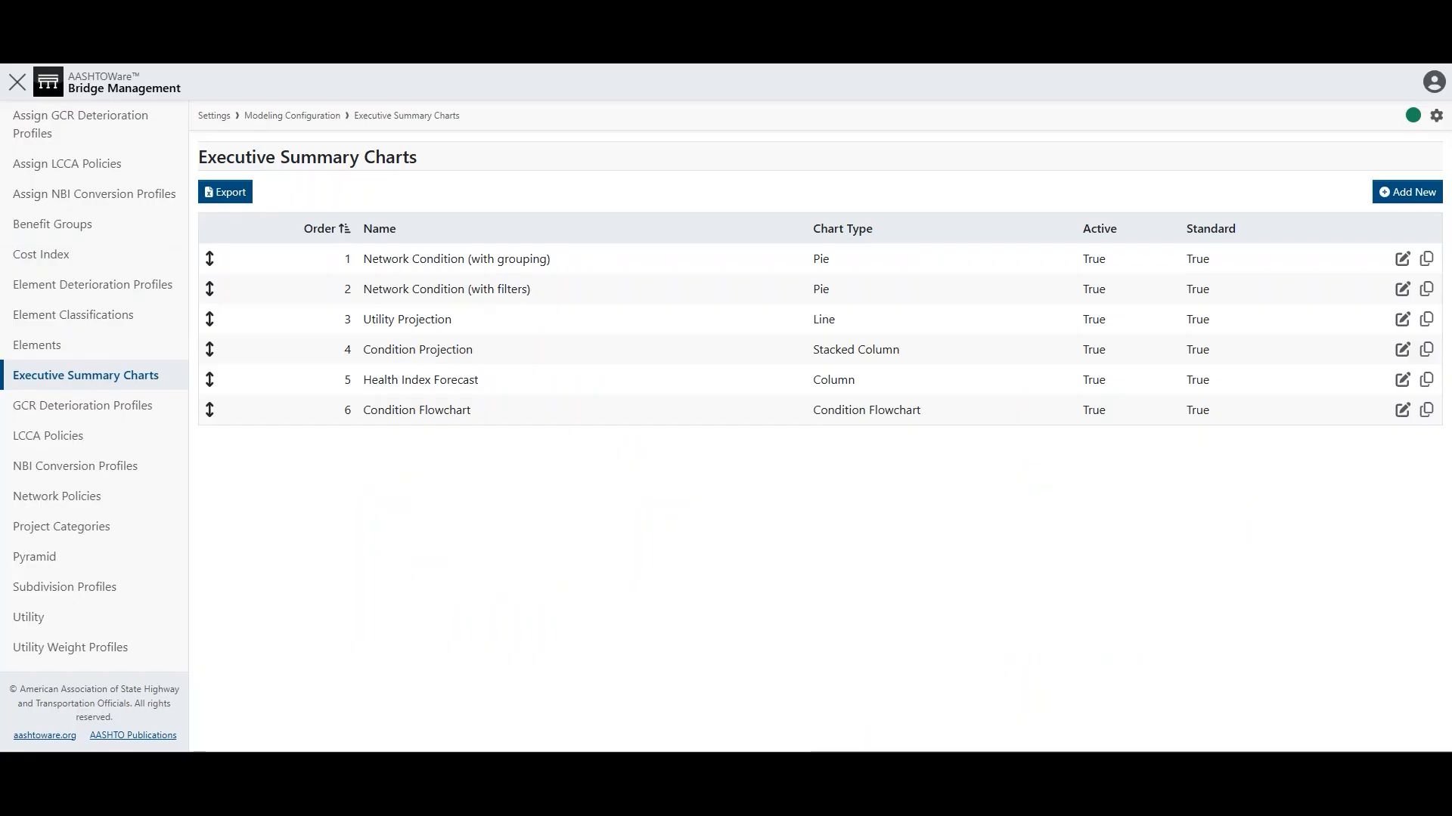
# Step: Open the form for a new executive summary chart and review the available chart types
pyautogui.click(1407, 192)
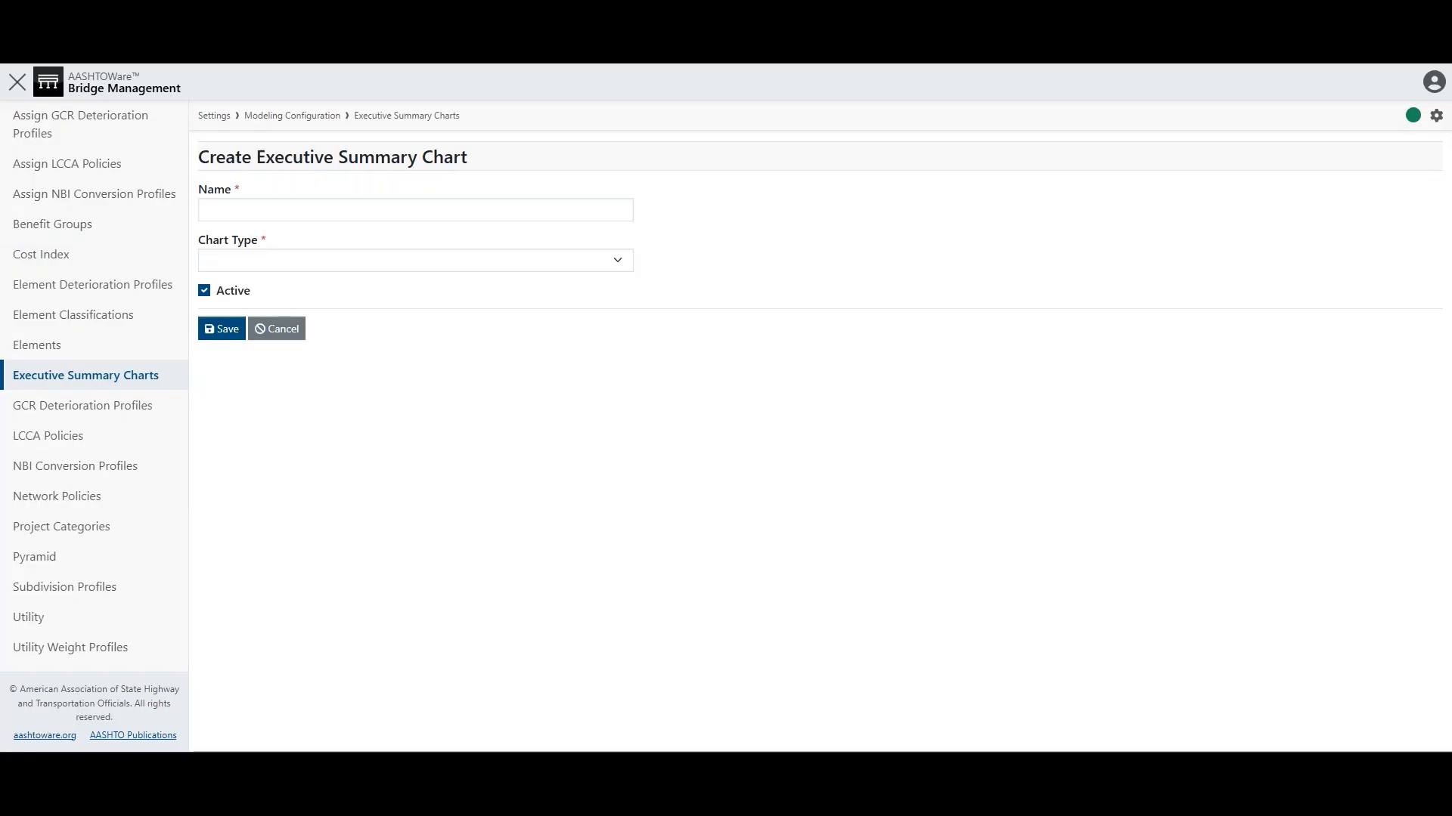
pyautogui.click(415, 261)
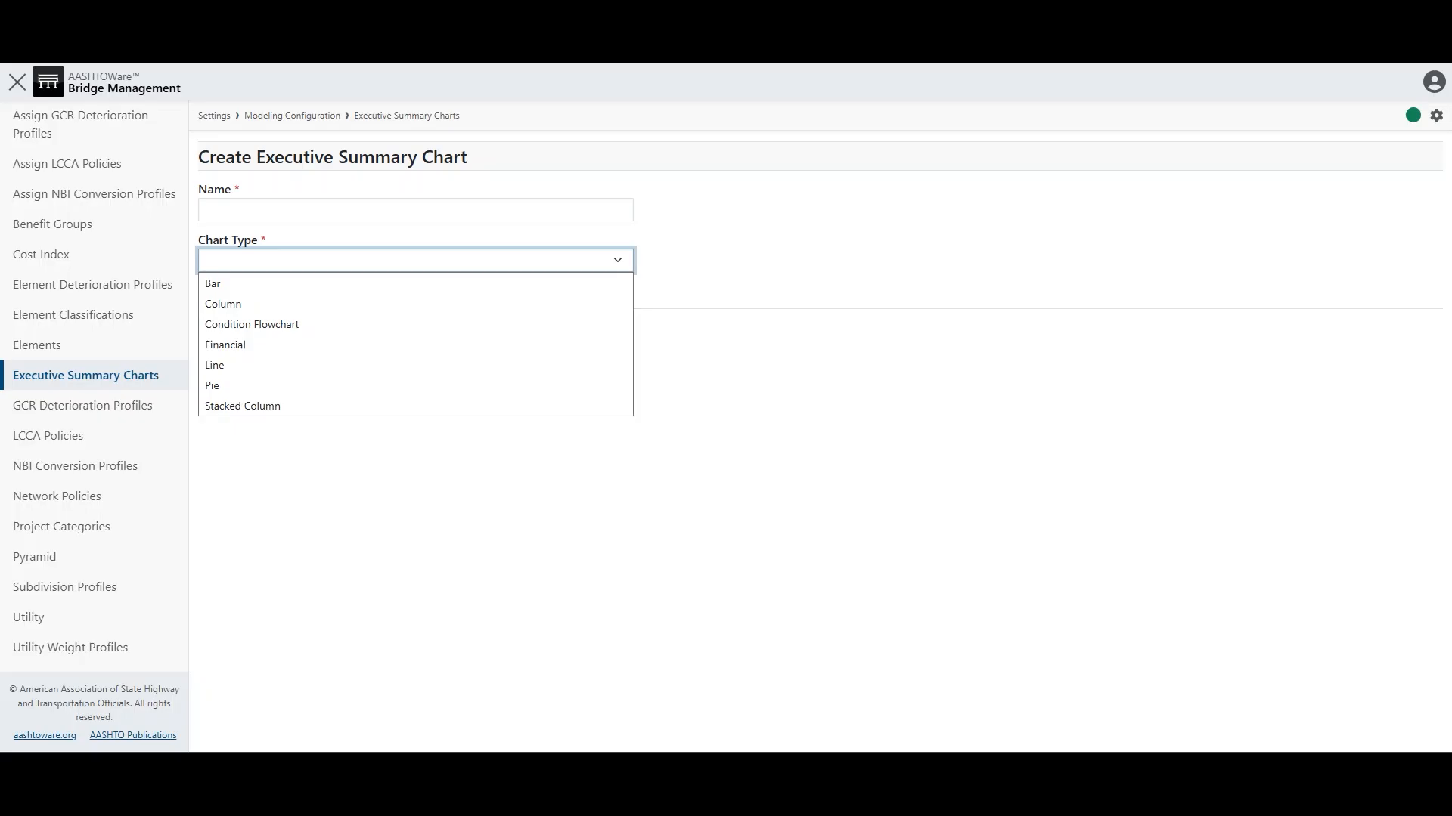
pyautogui.press('Escape')
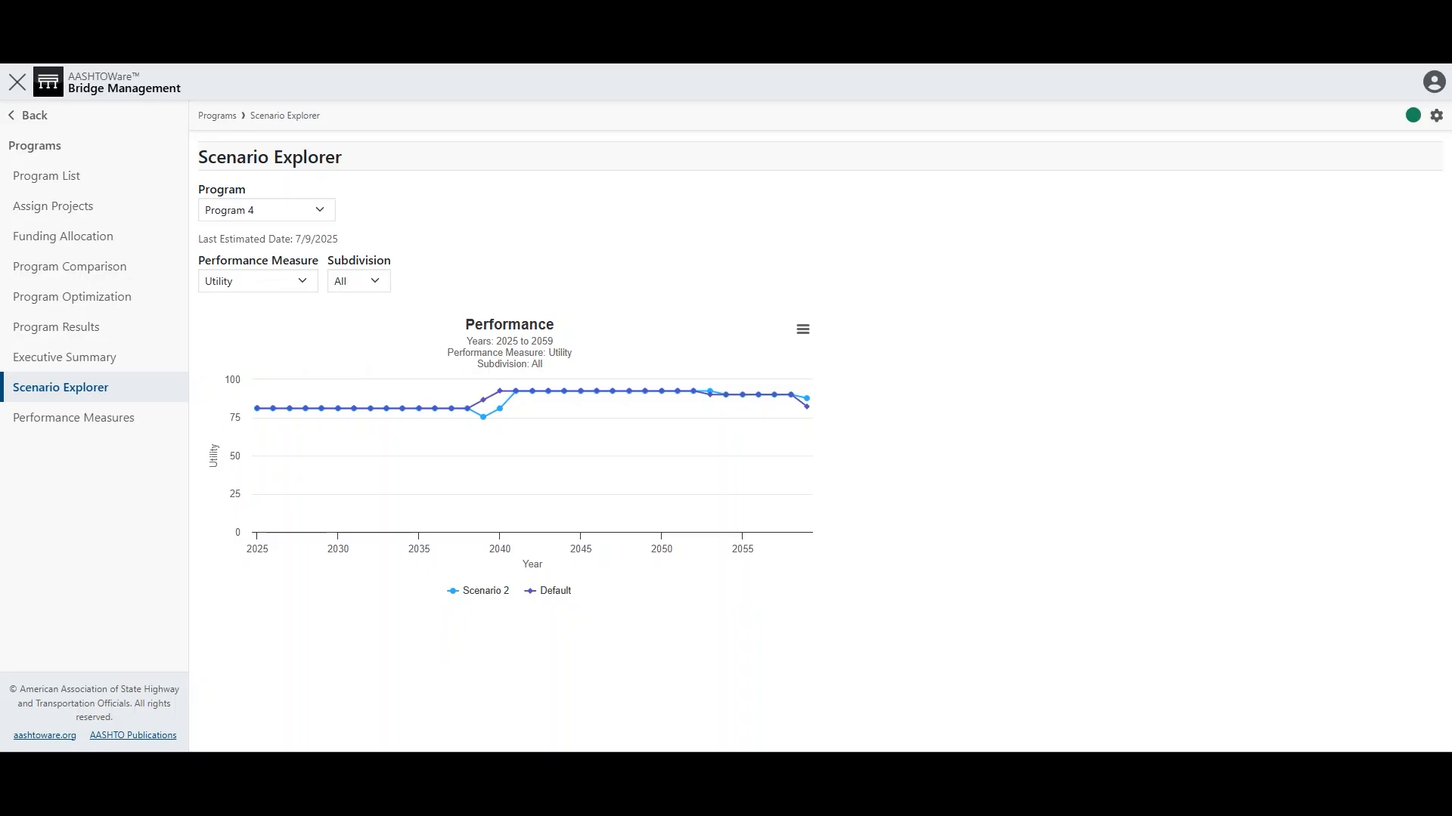
# Step: Review the performance measure and subdivision options for Program 4 in the Scenario Explorer
pyautogui.click(258, 281)
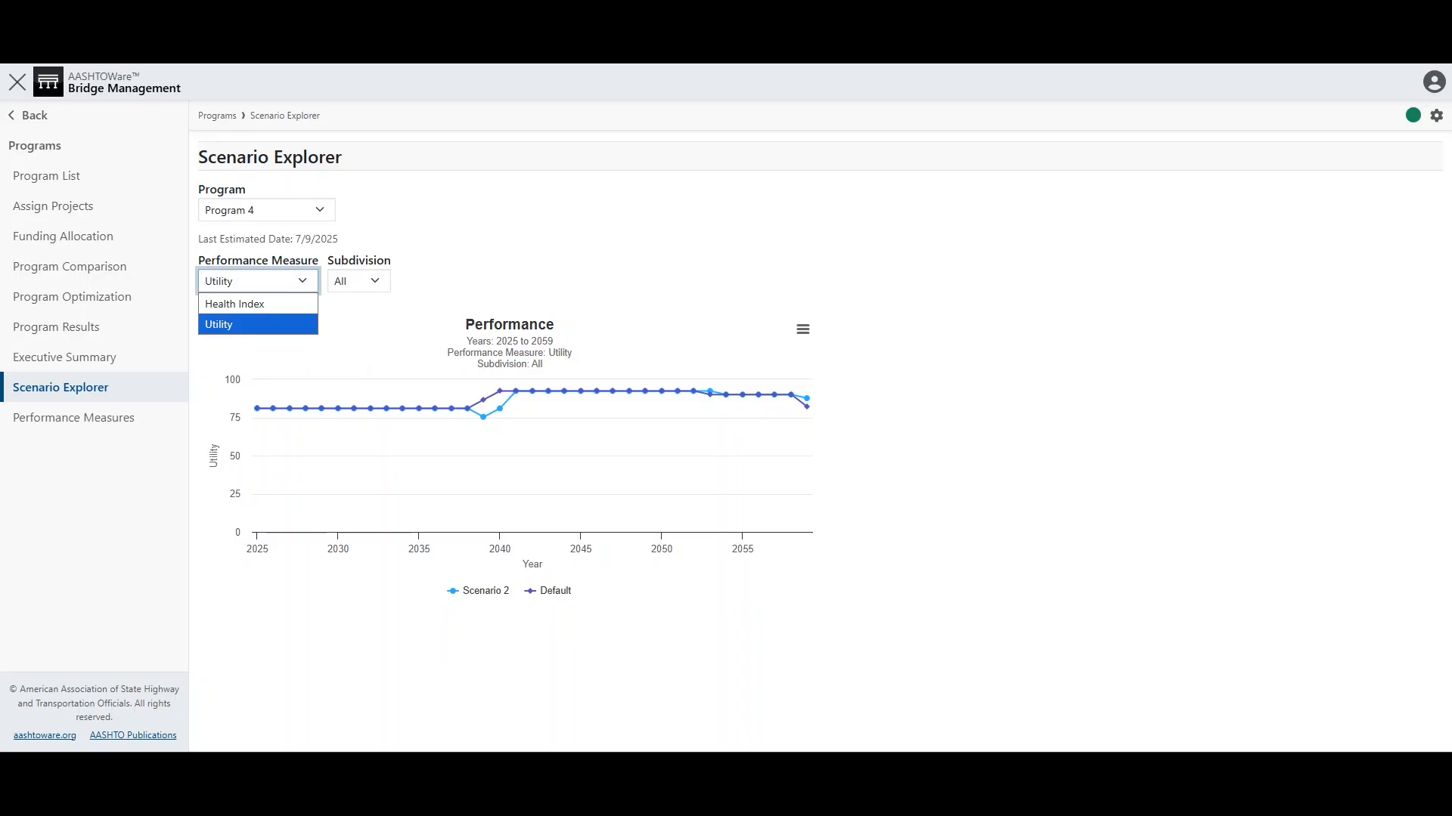
pyautogui.press('Escape')
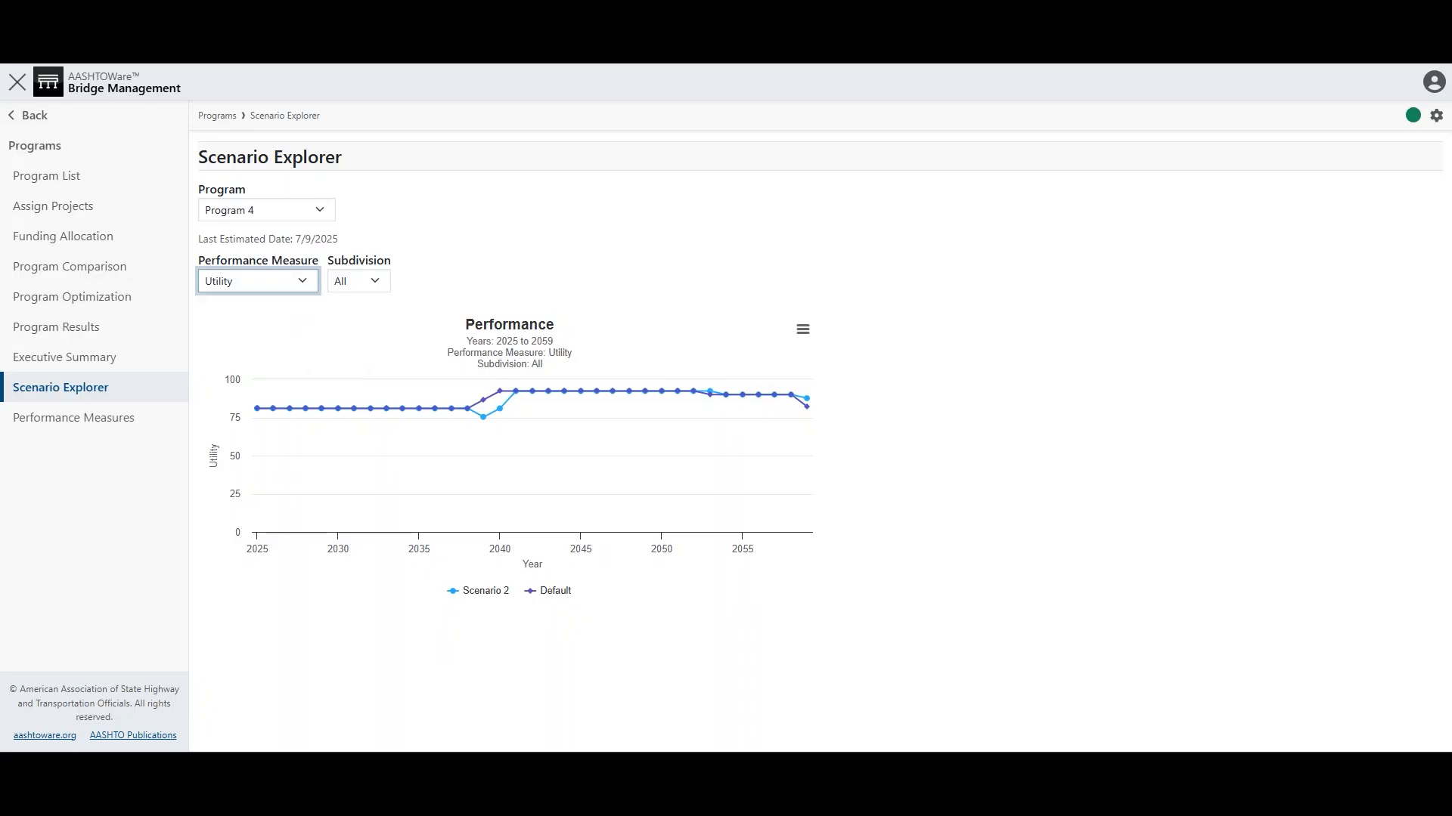
pyautogui.click(359, 281)
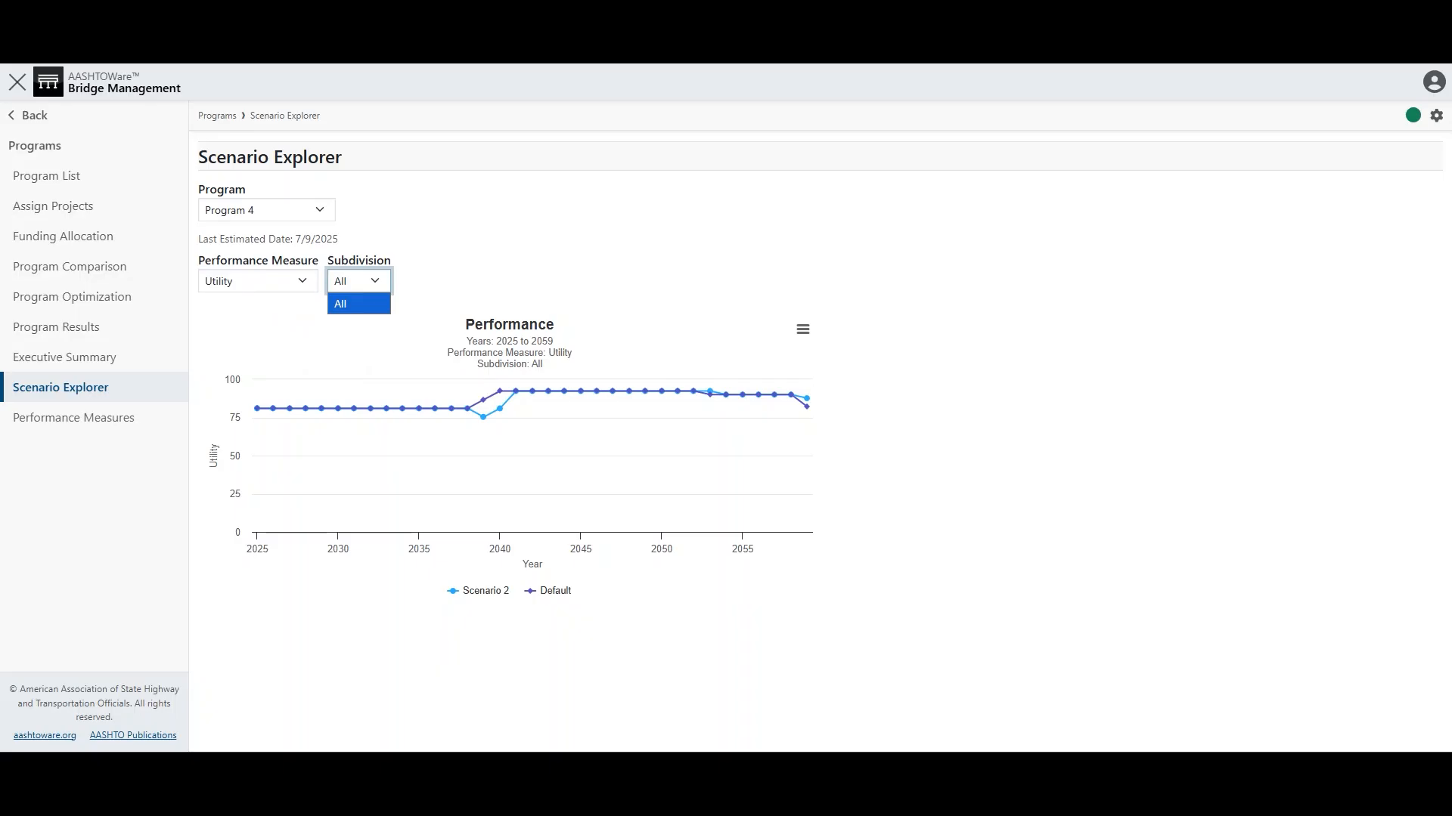
pyautogui.press('Escape')
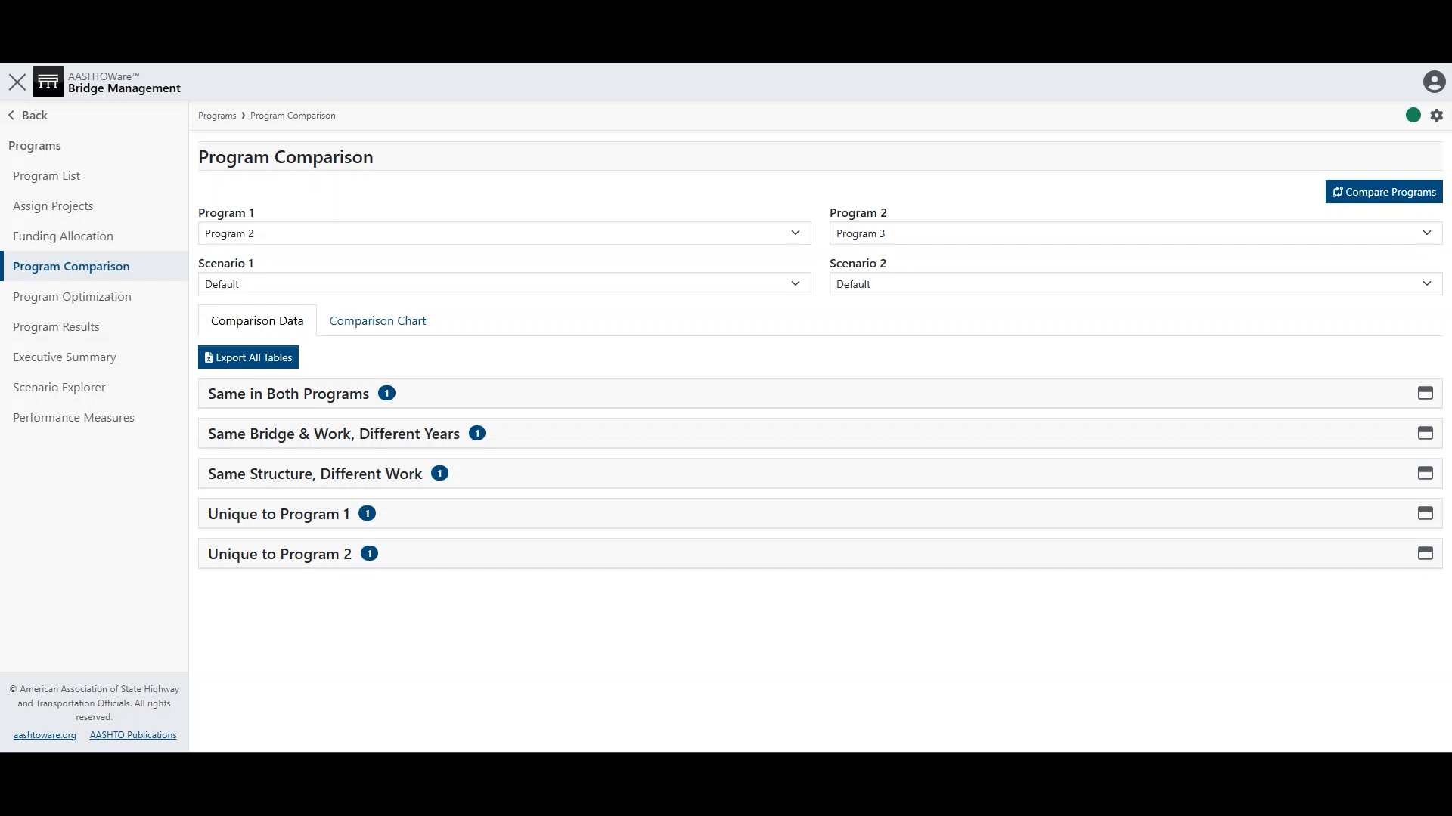
# Step: Expand and examine all five comparison sections for Program 2 and Program 3, from Same in Both Programs to Unique to Program 2
pyautogui.click(1425, 393)
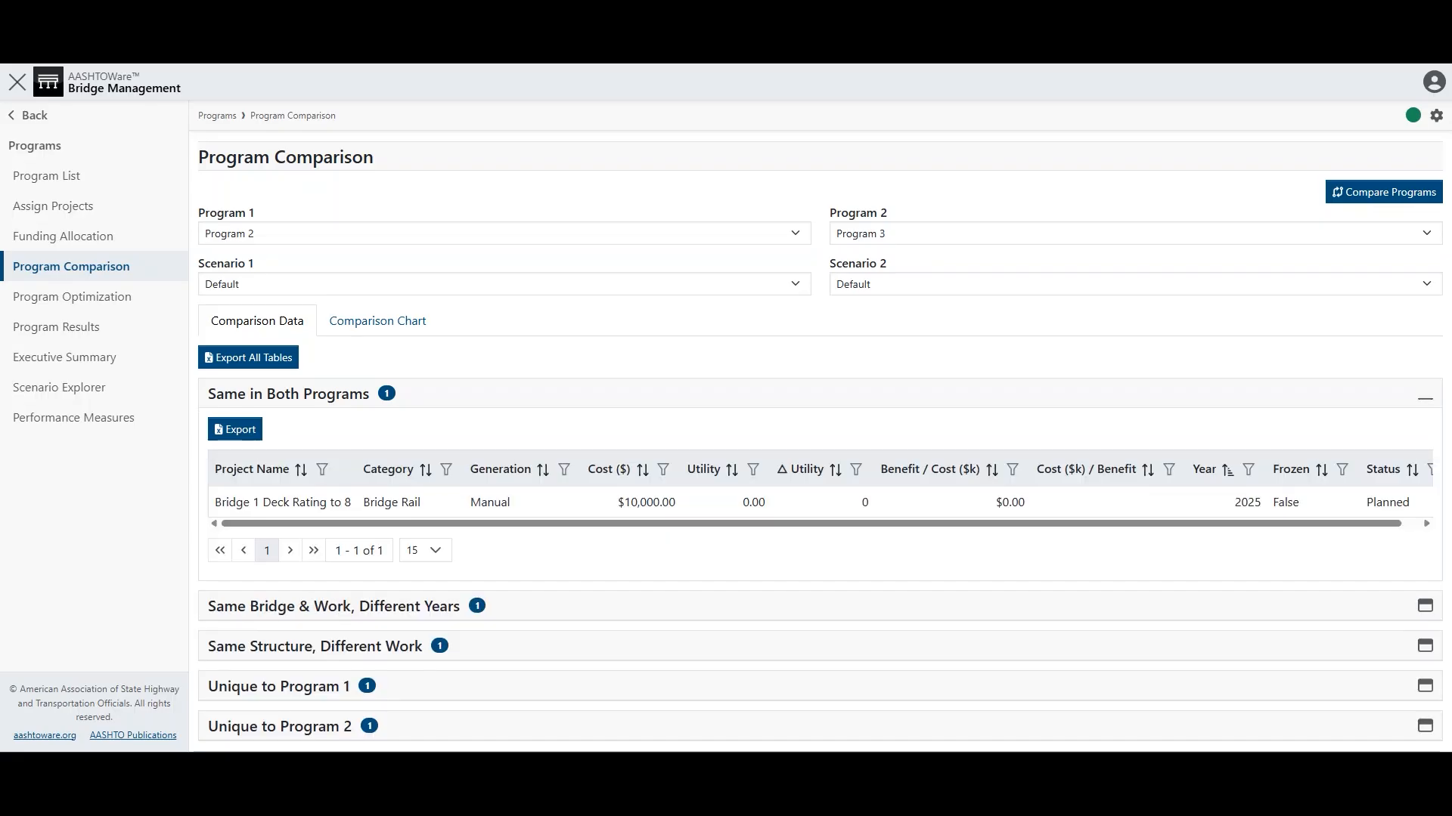
pyautogui.click(1425, 605)
pyautogui.scroll(-3, 1414, 609)
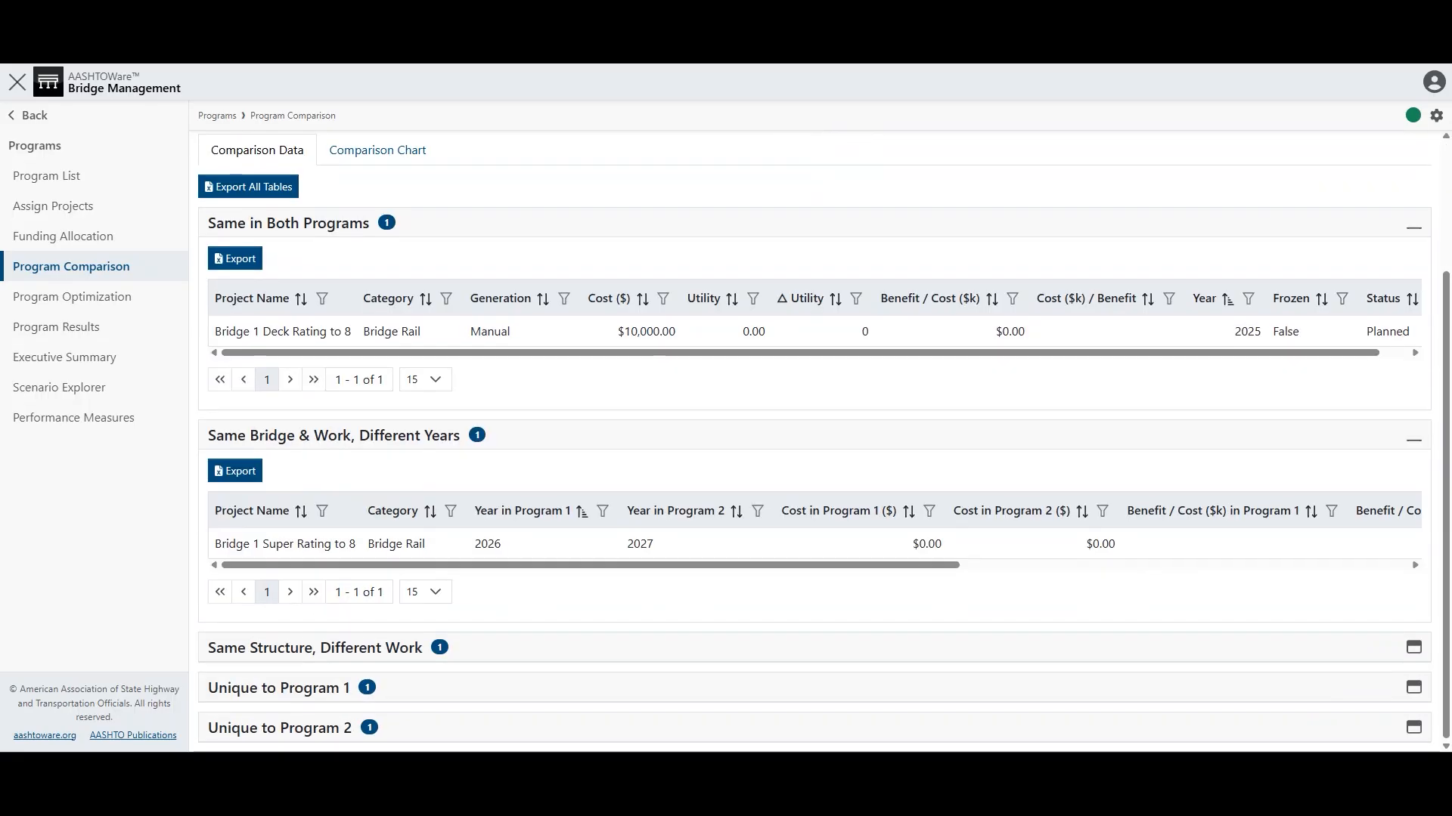
pyautogui.click(1413, 648)
pyautogui.scroll(-3, 1414, 648)
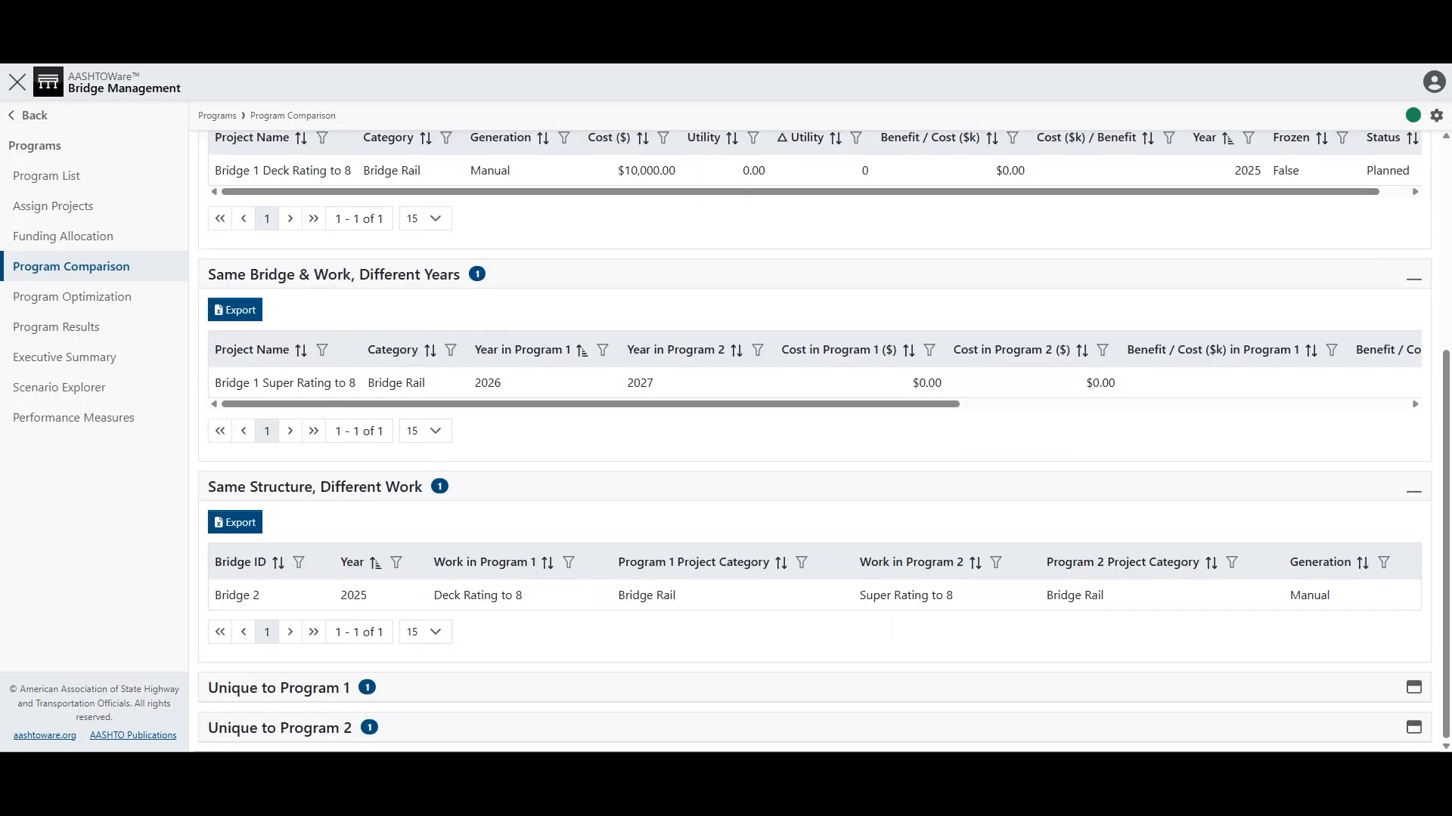
pyautogui.click(1414, 688)
pyautogui.scroll(-3, 1413, 687)
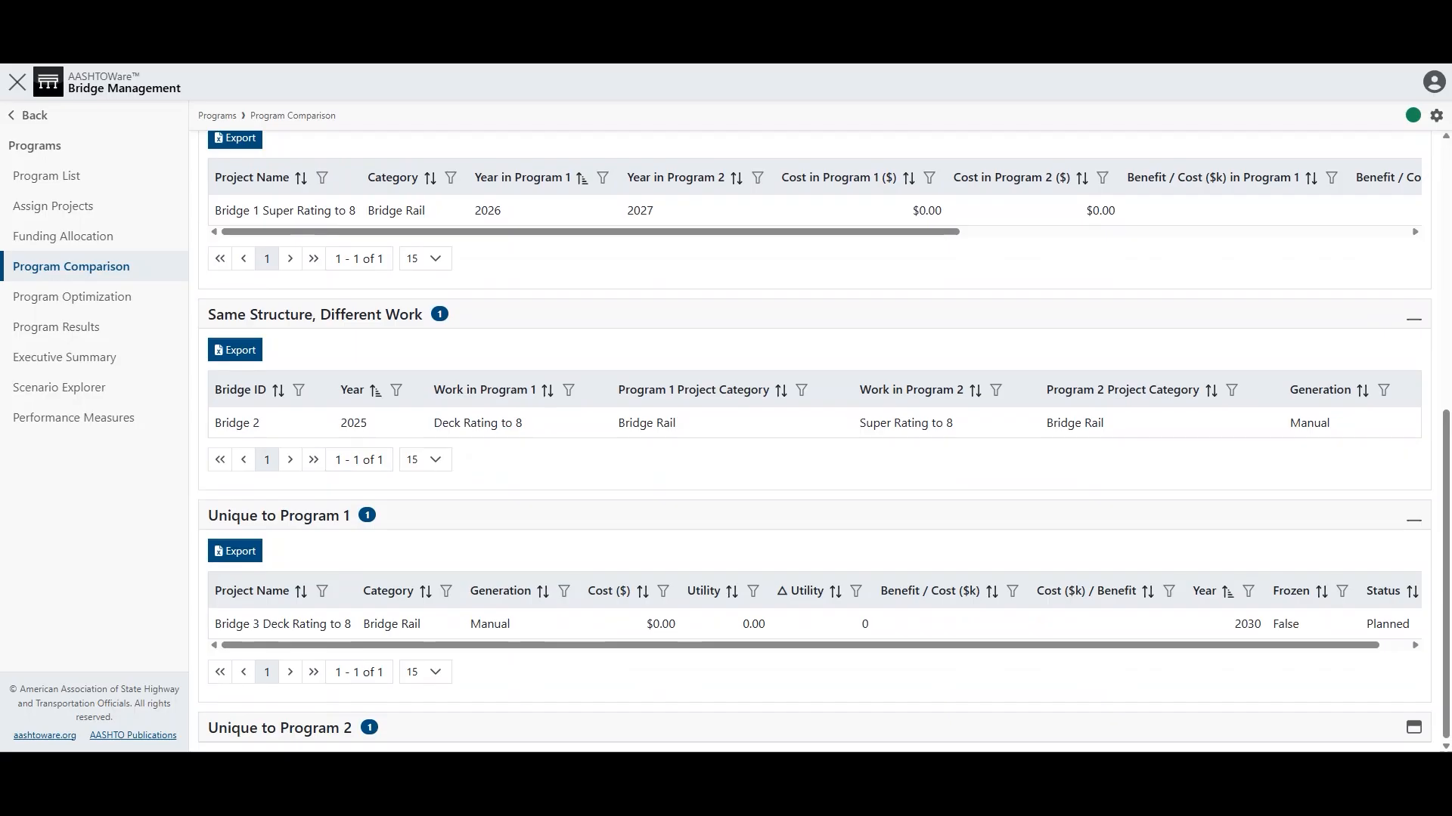
pyautogui.click(1414, 727)
pyautogui.scroll(-3, 1414, 728)
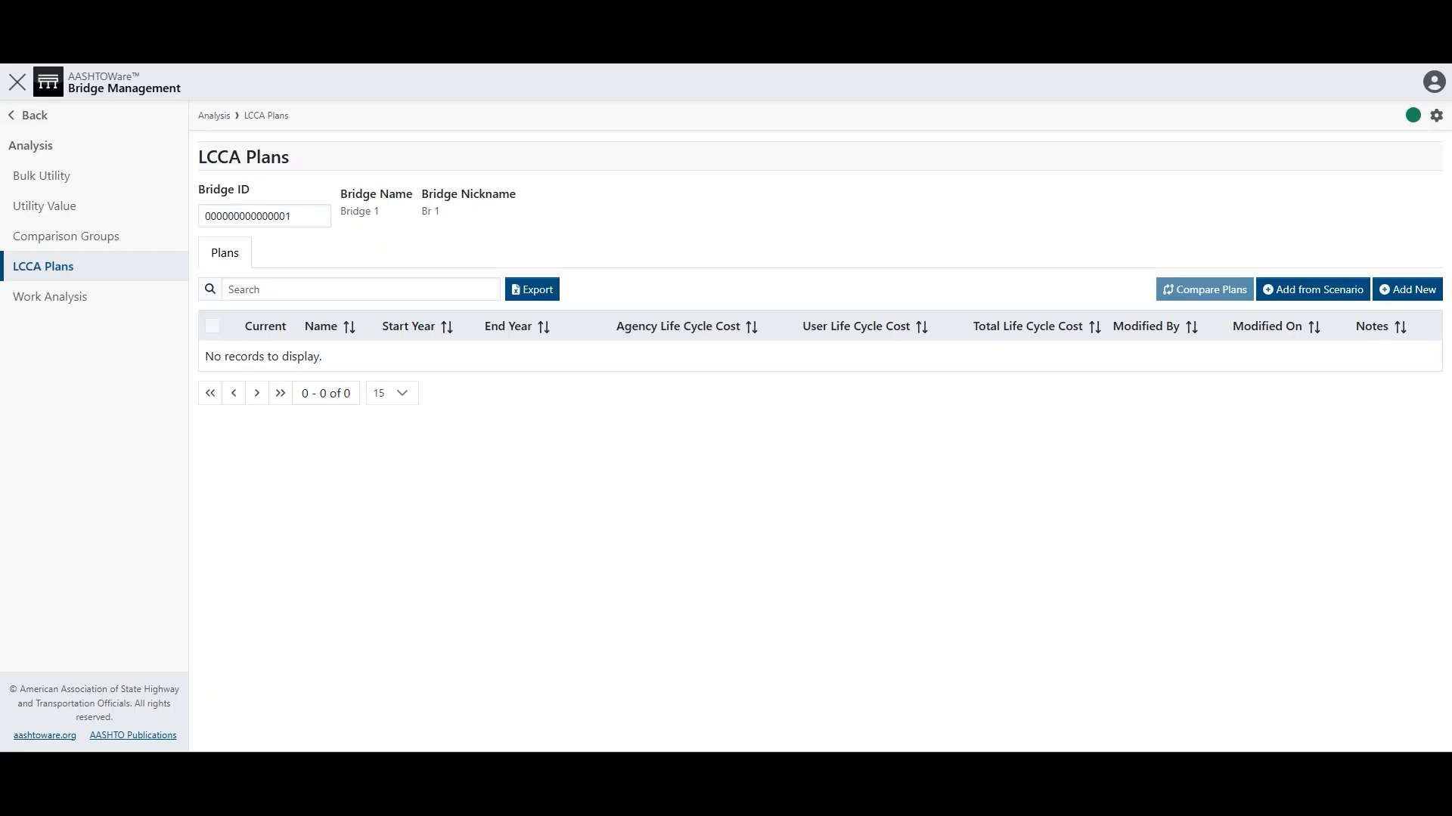
# Step: Open the Add from Scenario form for Bridge 1's LCCA plans, check its program field and cancel the form
pyautogui.click(1361, 289)
pyautogui.click(725, 412)
pyautogui.click(726, 412)
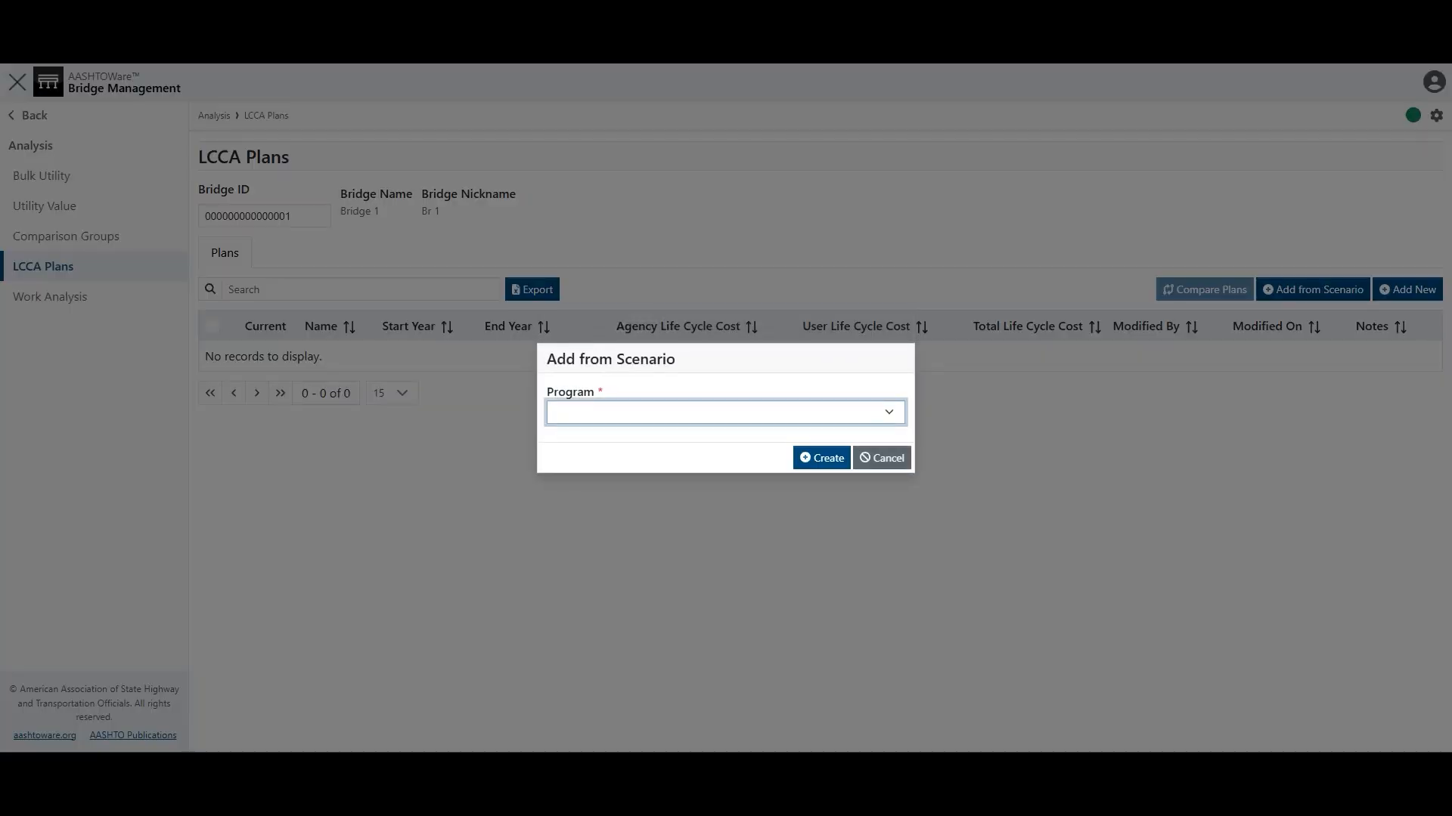
pyautogui.click(882, 457)
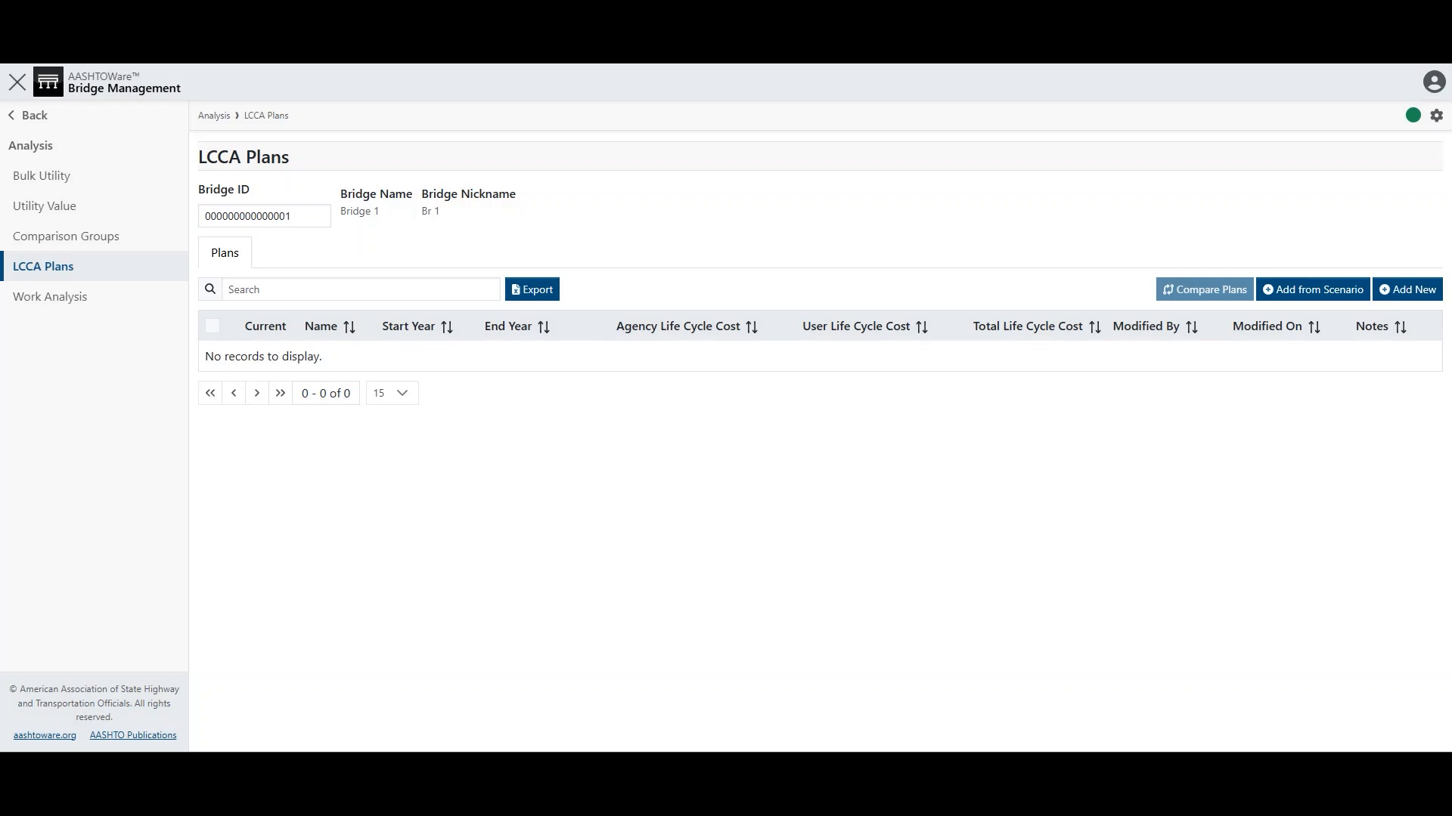
# Step: Open the form for a new Bridge 1 LCCA plan and review the inflation estimation and NBI deterioration method options
pyautogui.click(1406, 289)
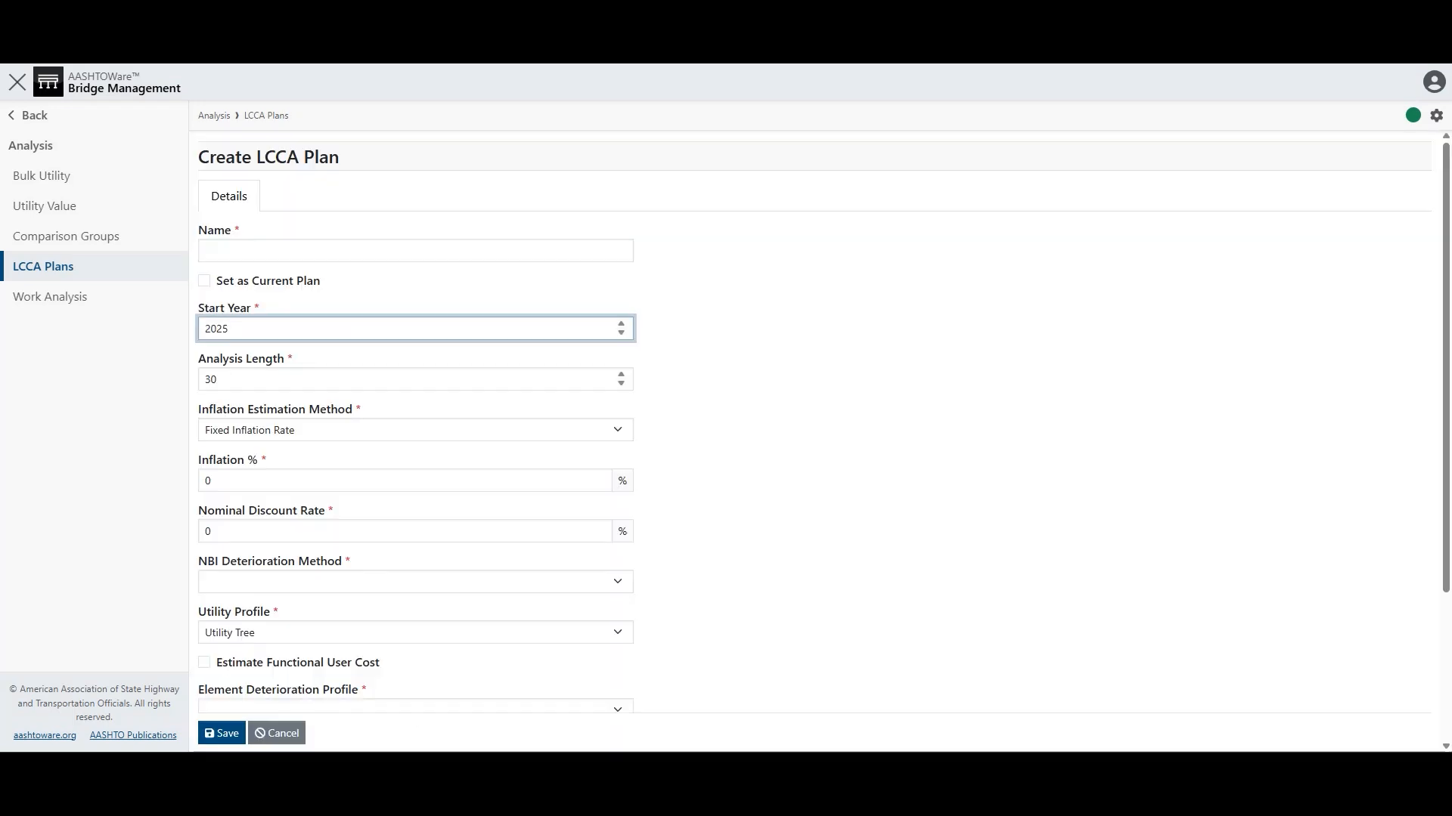
pyautogui.scroll(-1, 416, 378)
pyautogui.scroll(-1, 416, 378)
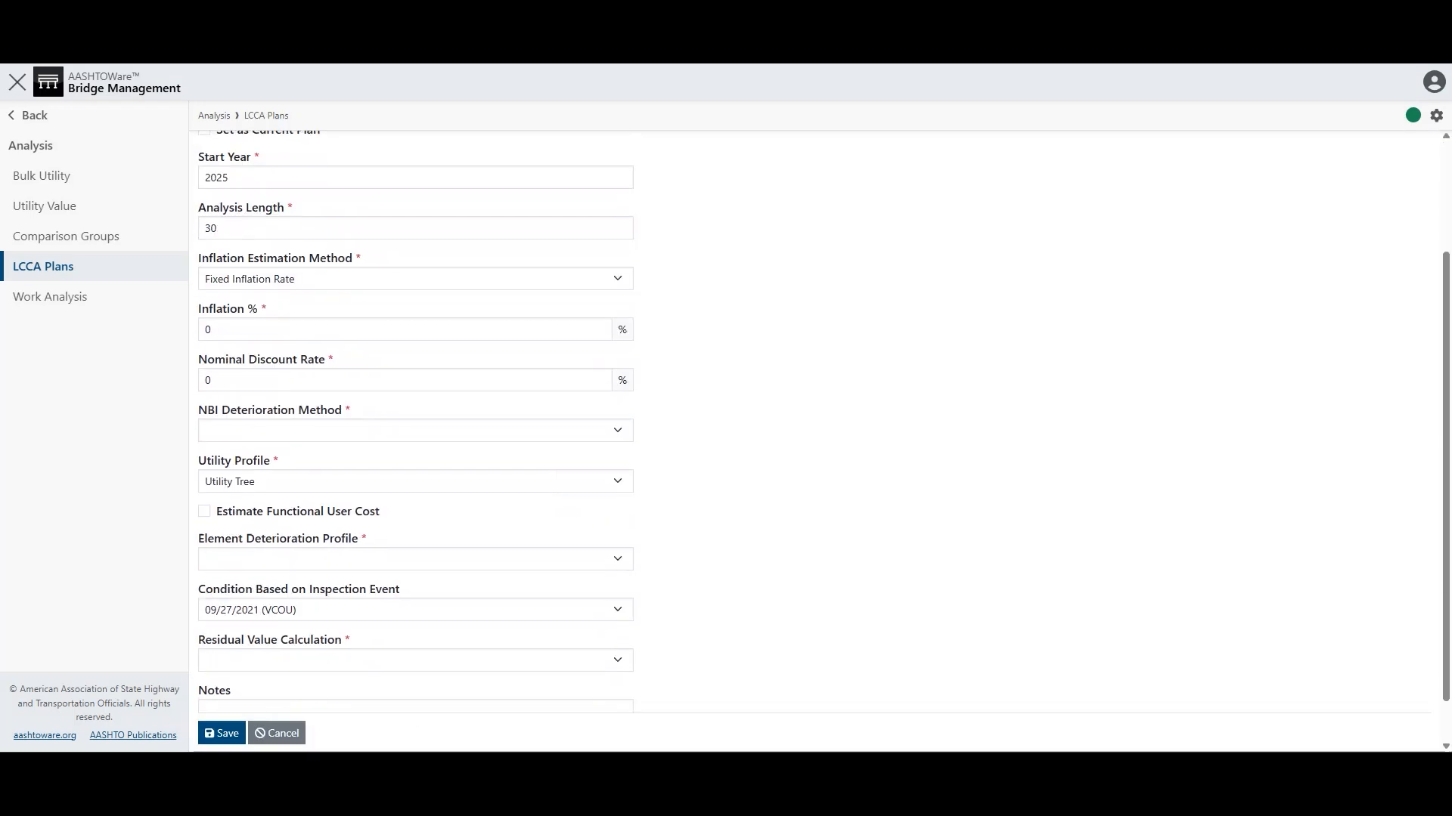
pyautogui.click(415, 279)
pyautogui.click(416, 322)
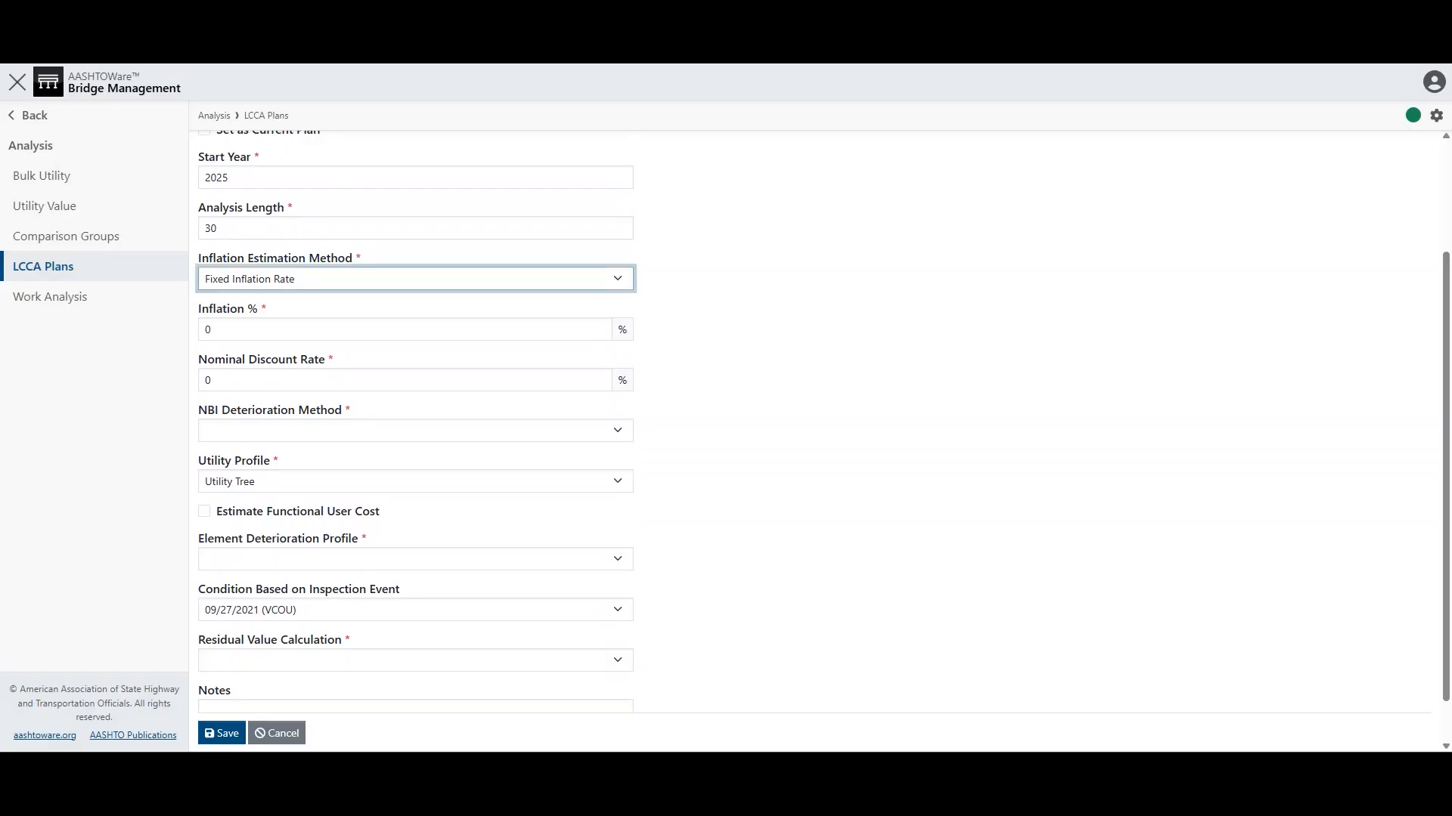
pyautogui.click(831, 302)
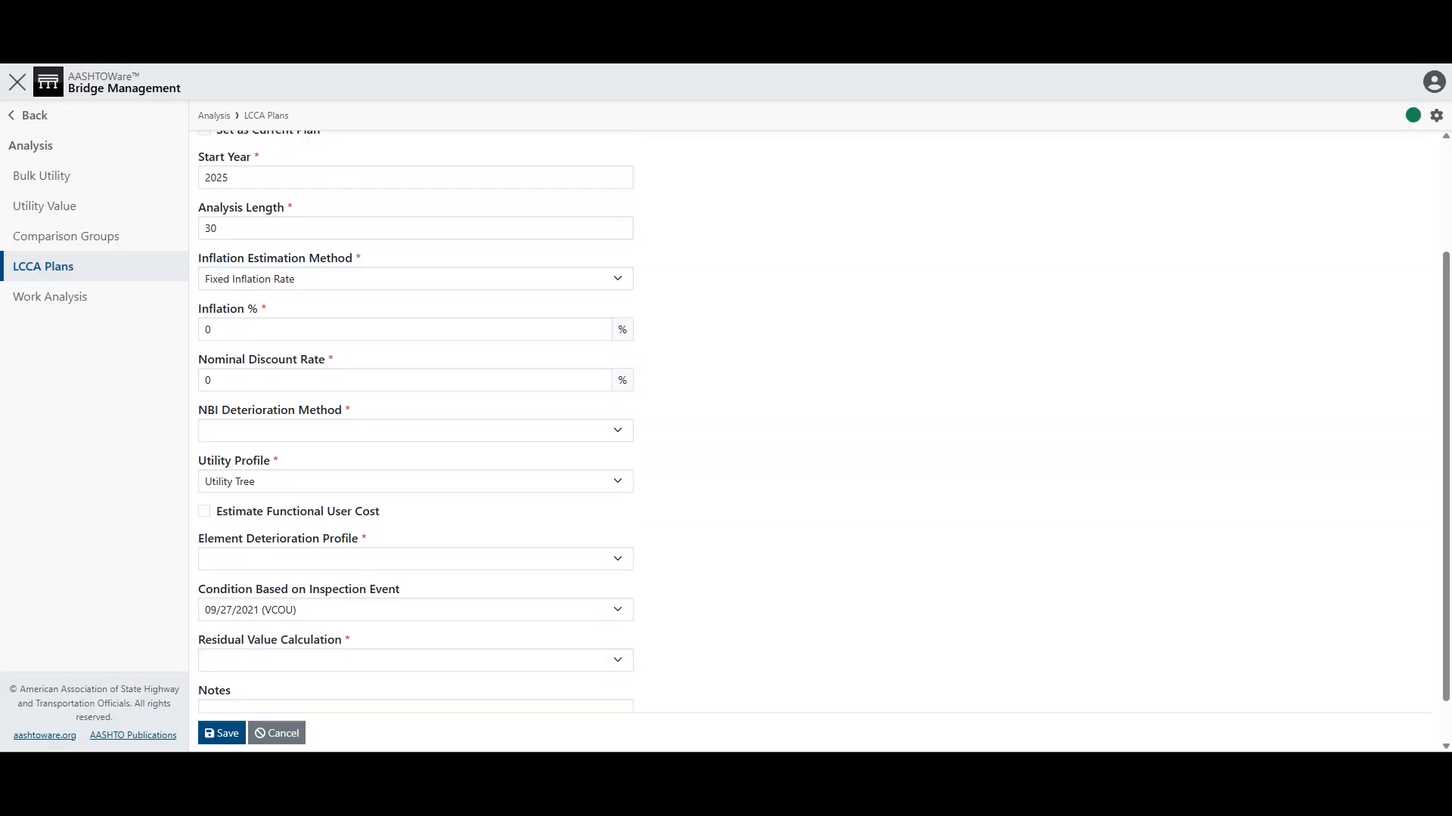
pyautogui.click(416, 431)
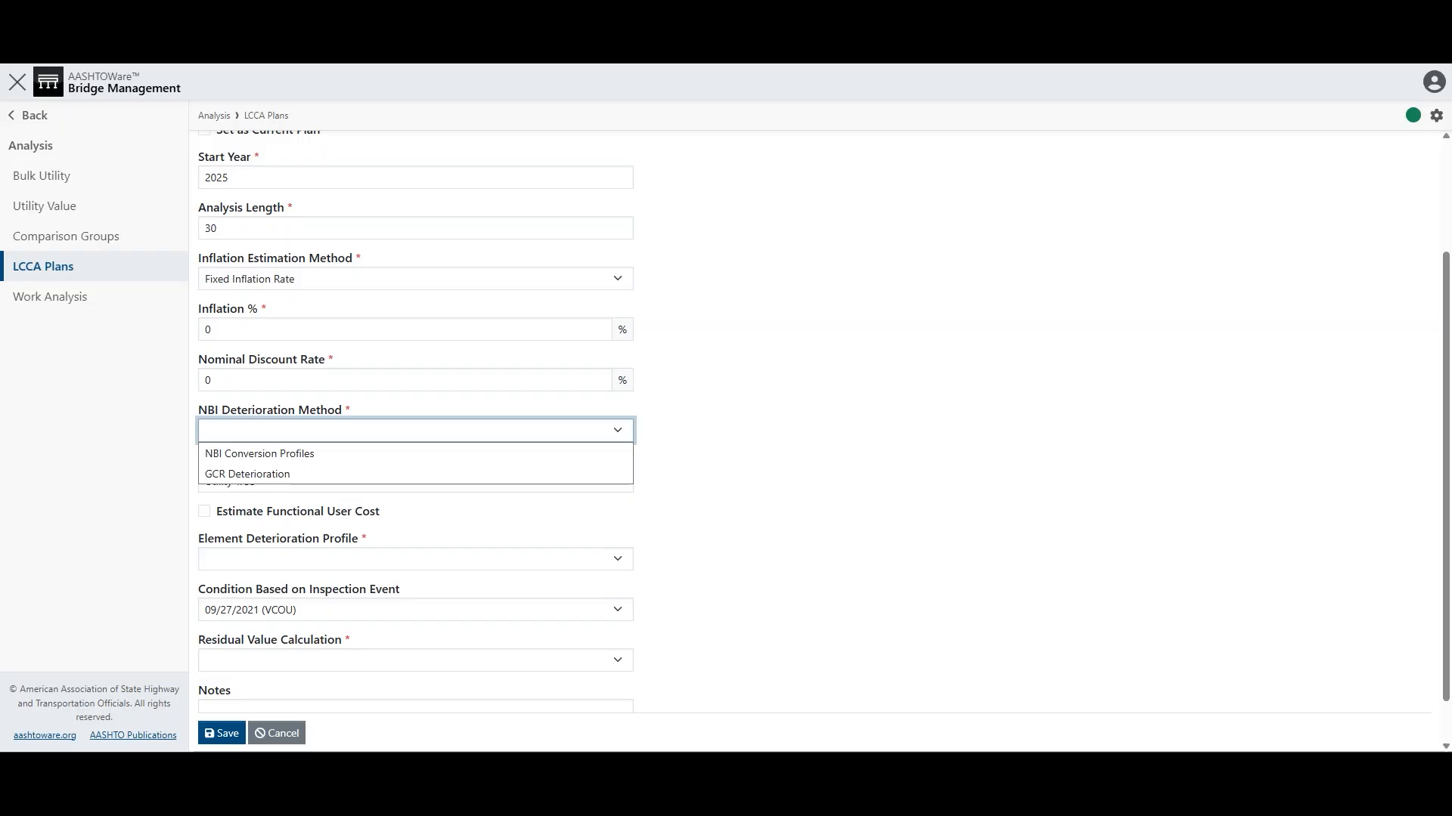
pyautogui.click(816, 454)
pyautogui.scroll(-1, 816, 453)
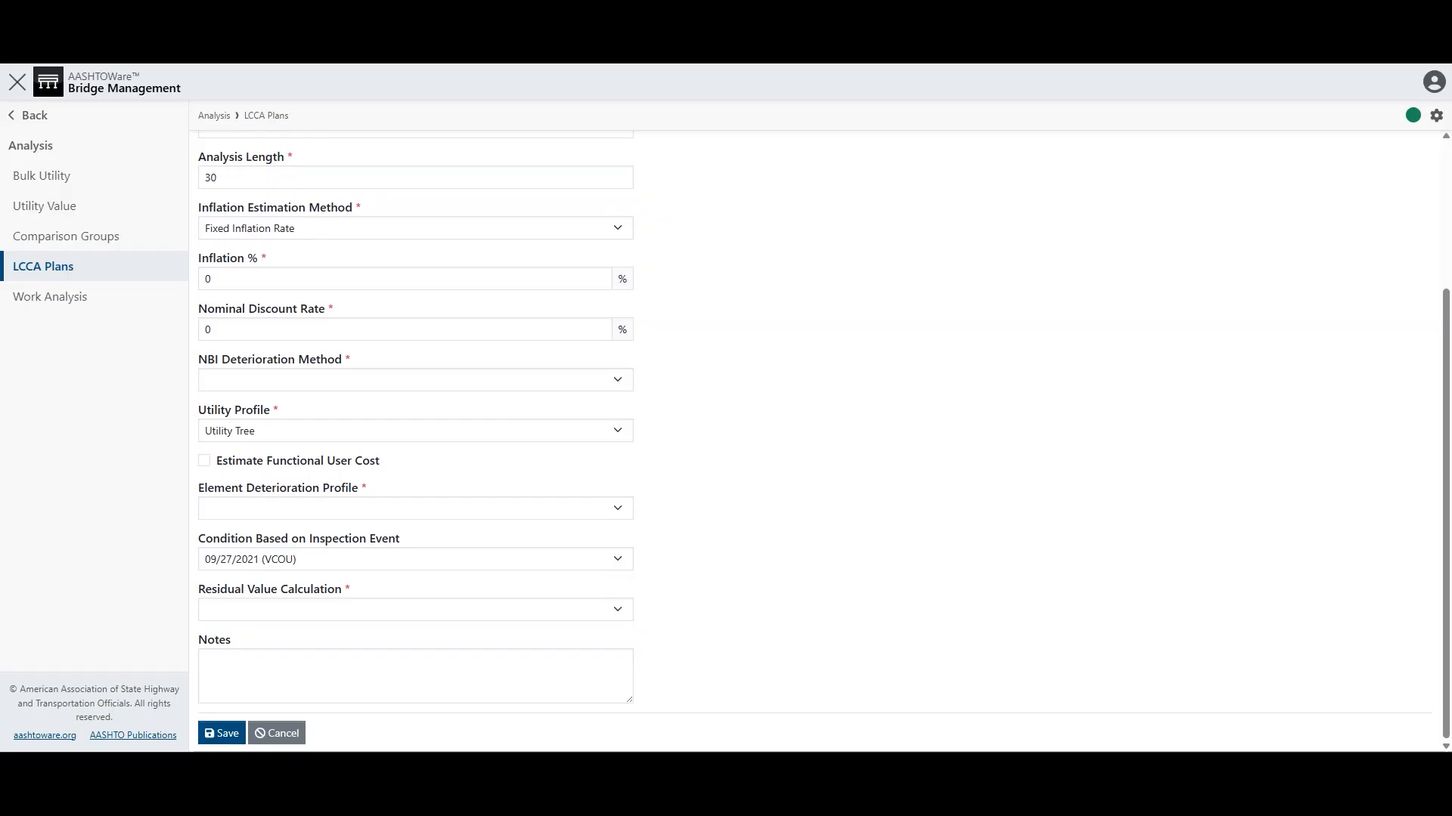
# Step: Review the new LCCA plan's options for utility profile, element deterioration profile and condition inspection event
pyautogui.click(416, 431)
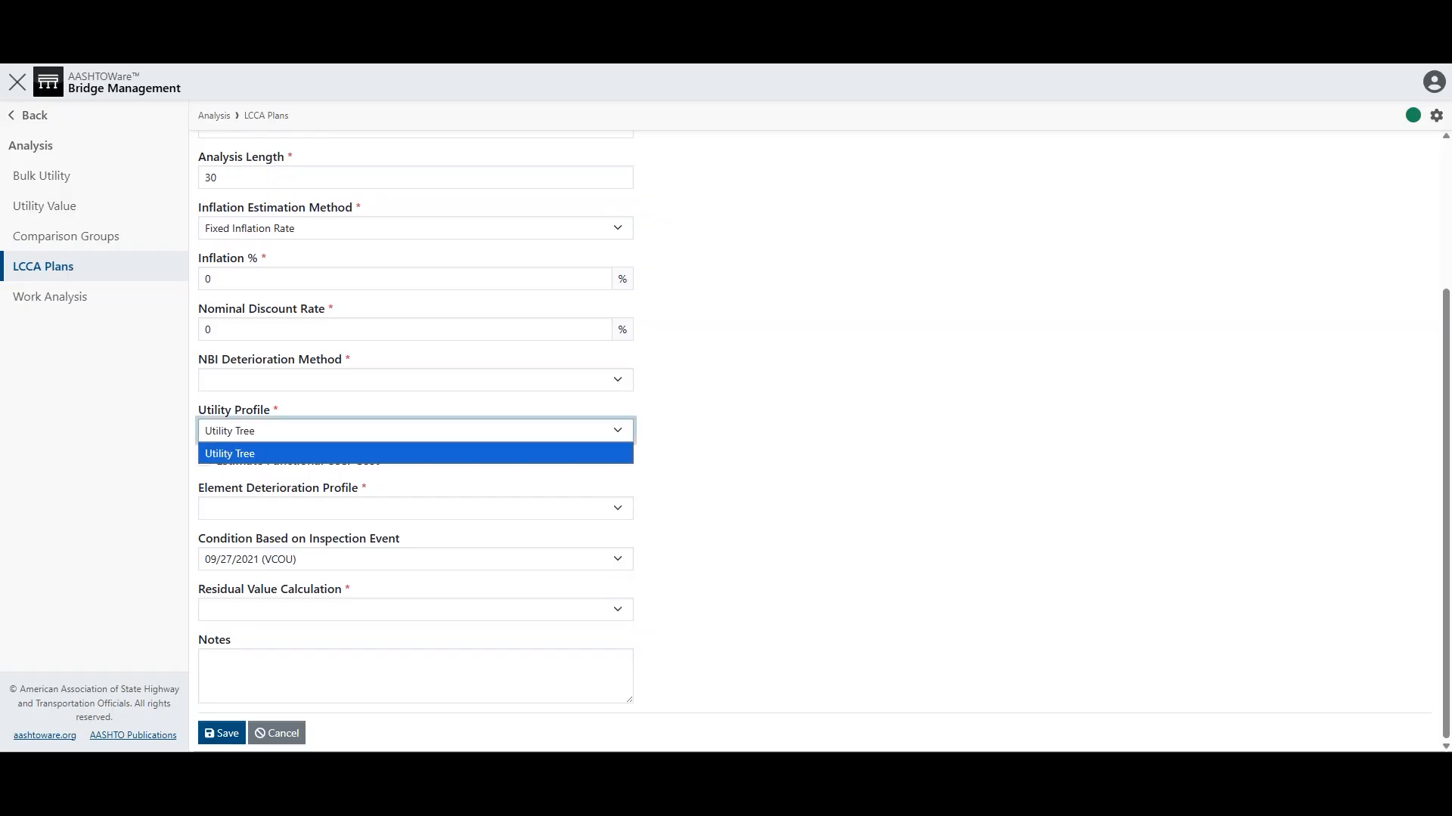
pyautogui.click(415, 454)
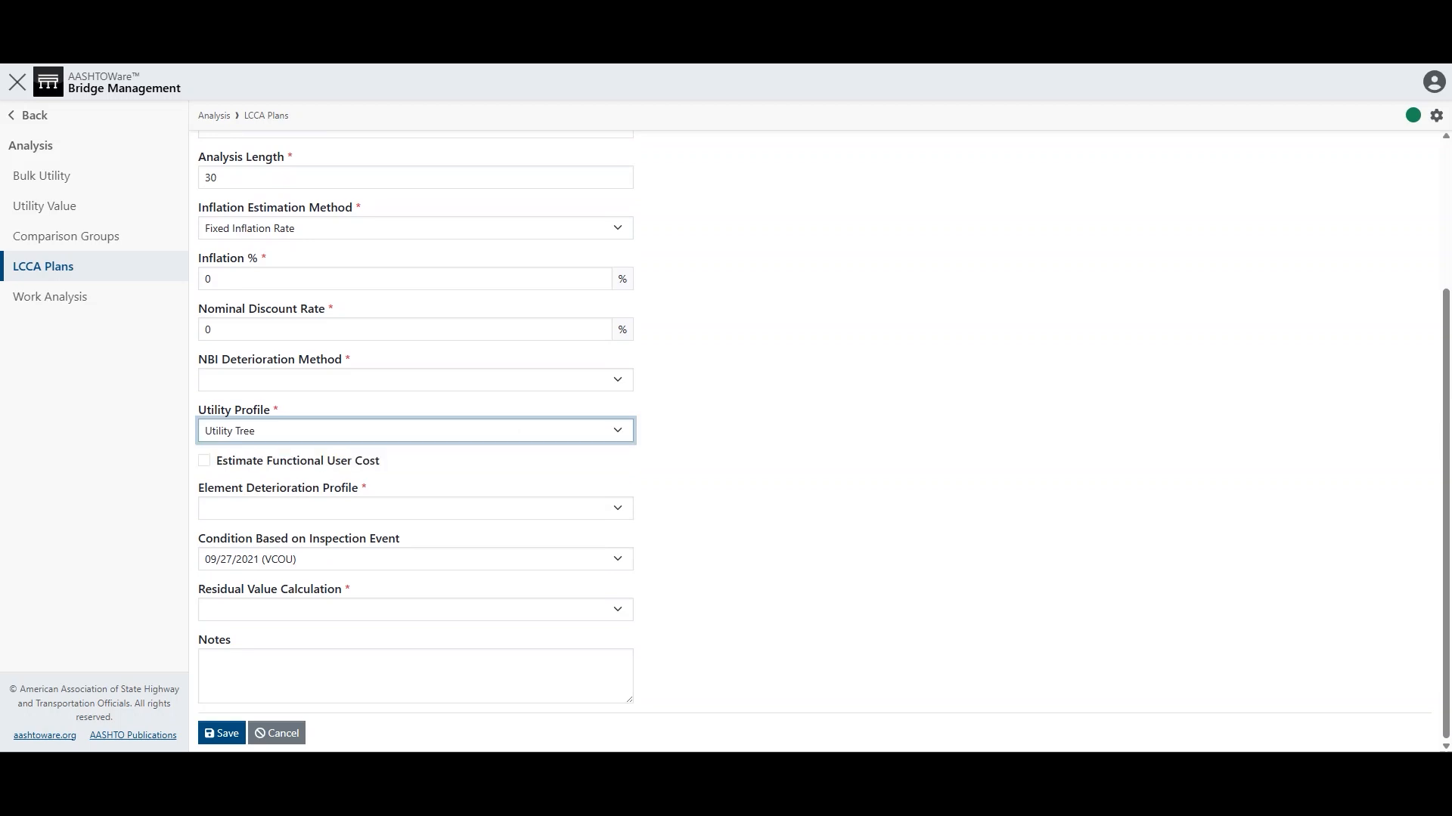
pyautogui.click(416, 509)
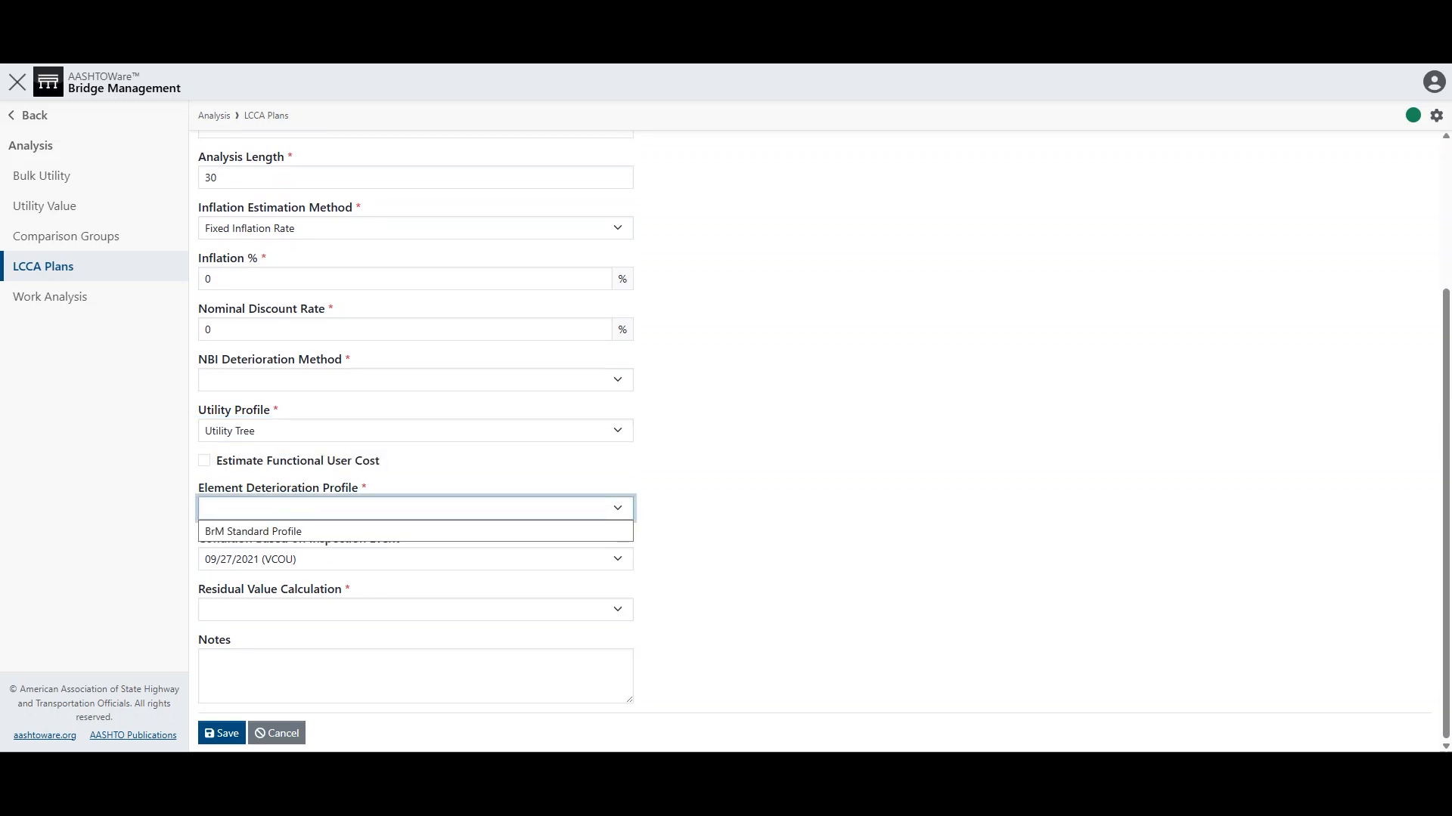
pyautogui.press('Escape')
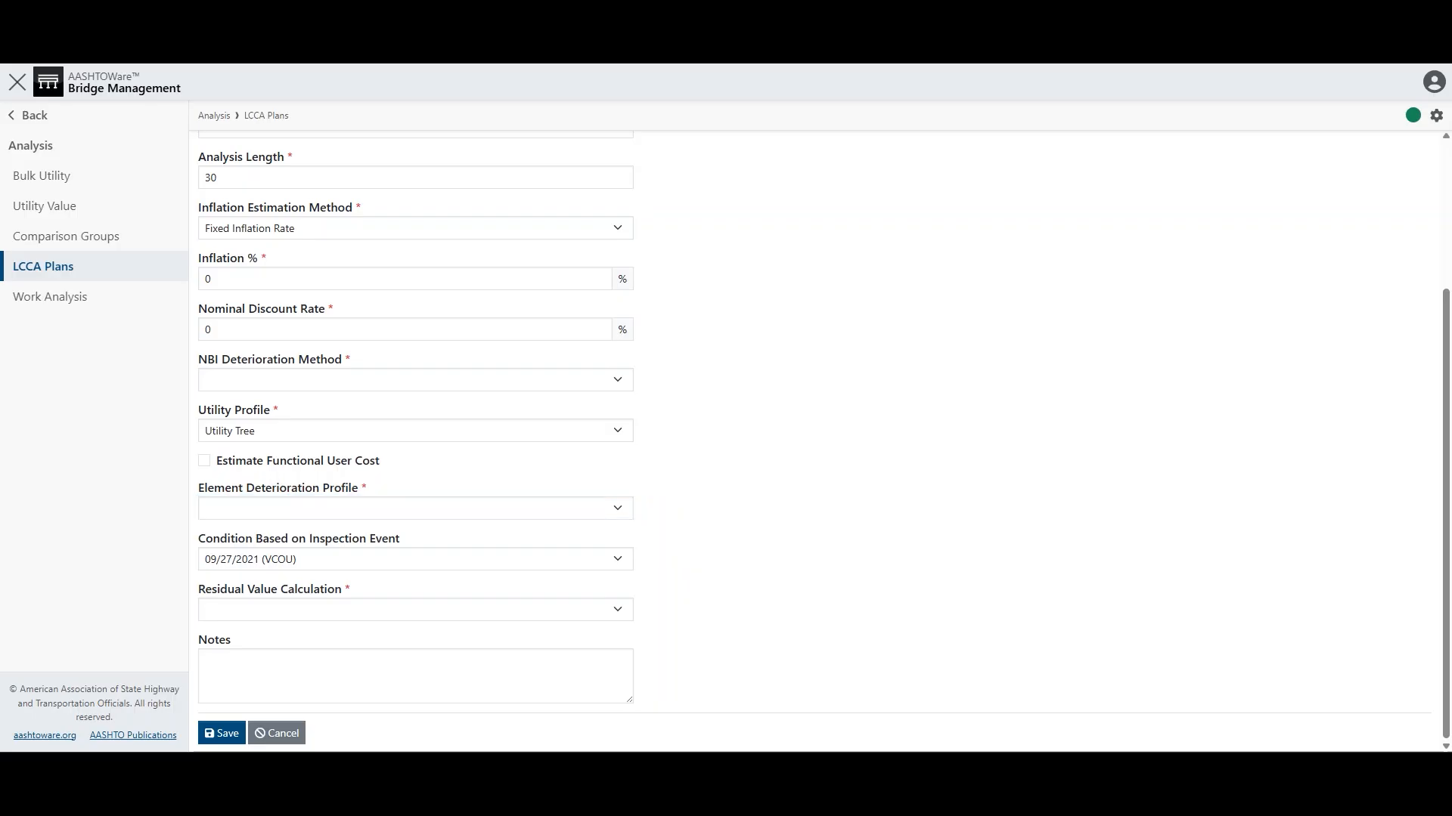
pyautogui.click(415, 560)
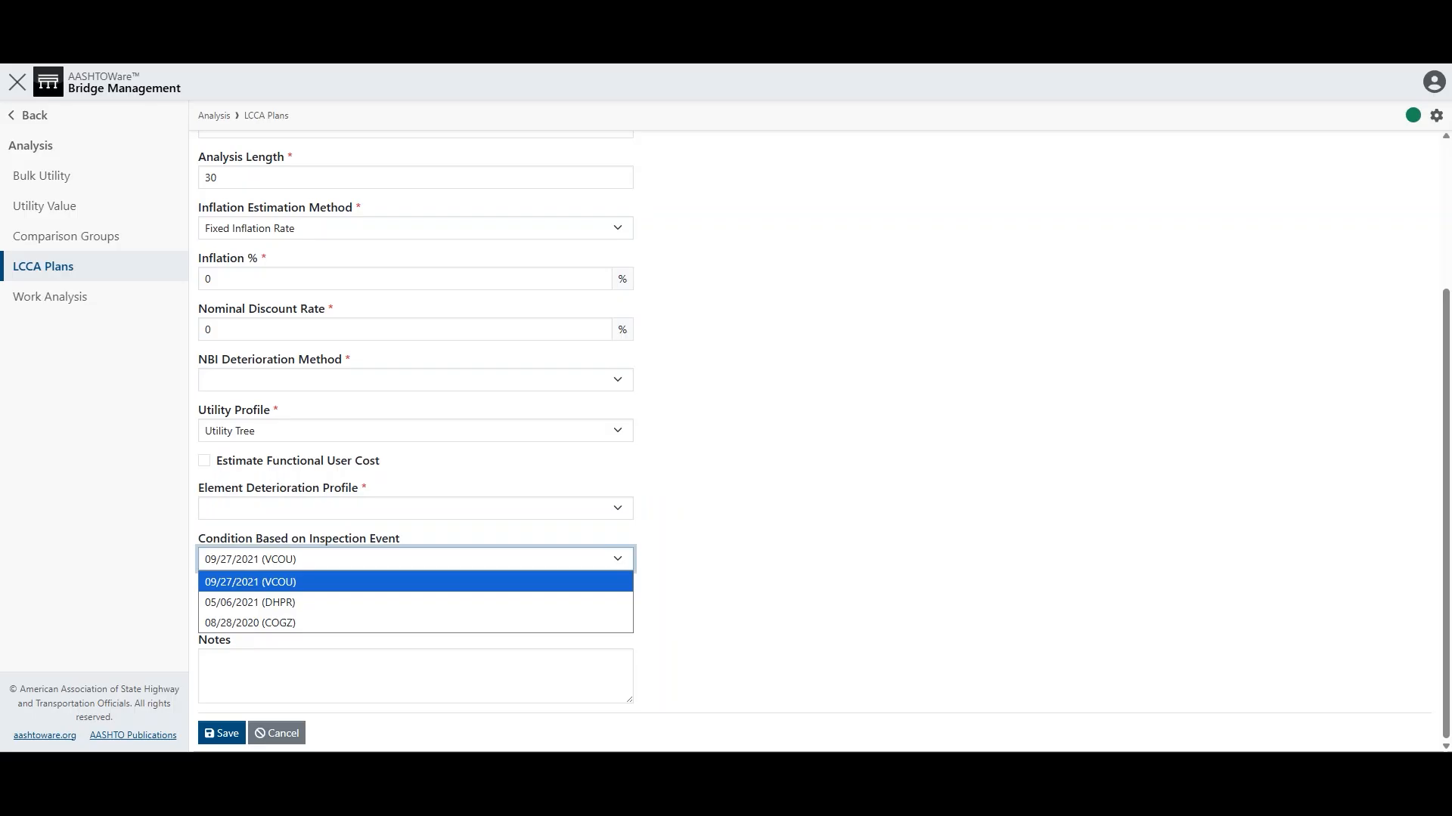
pyautogui.press('Escape')
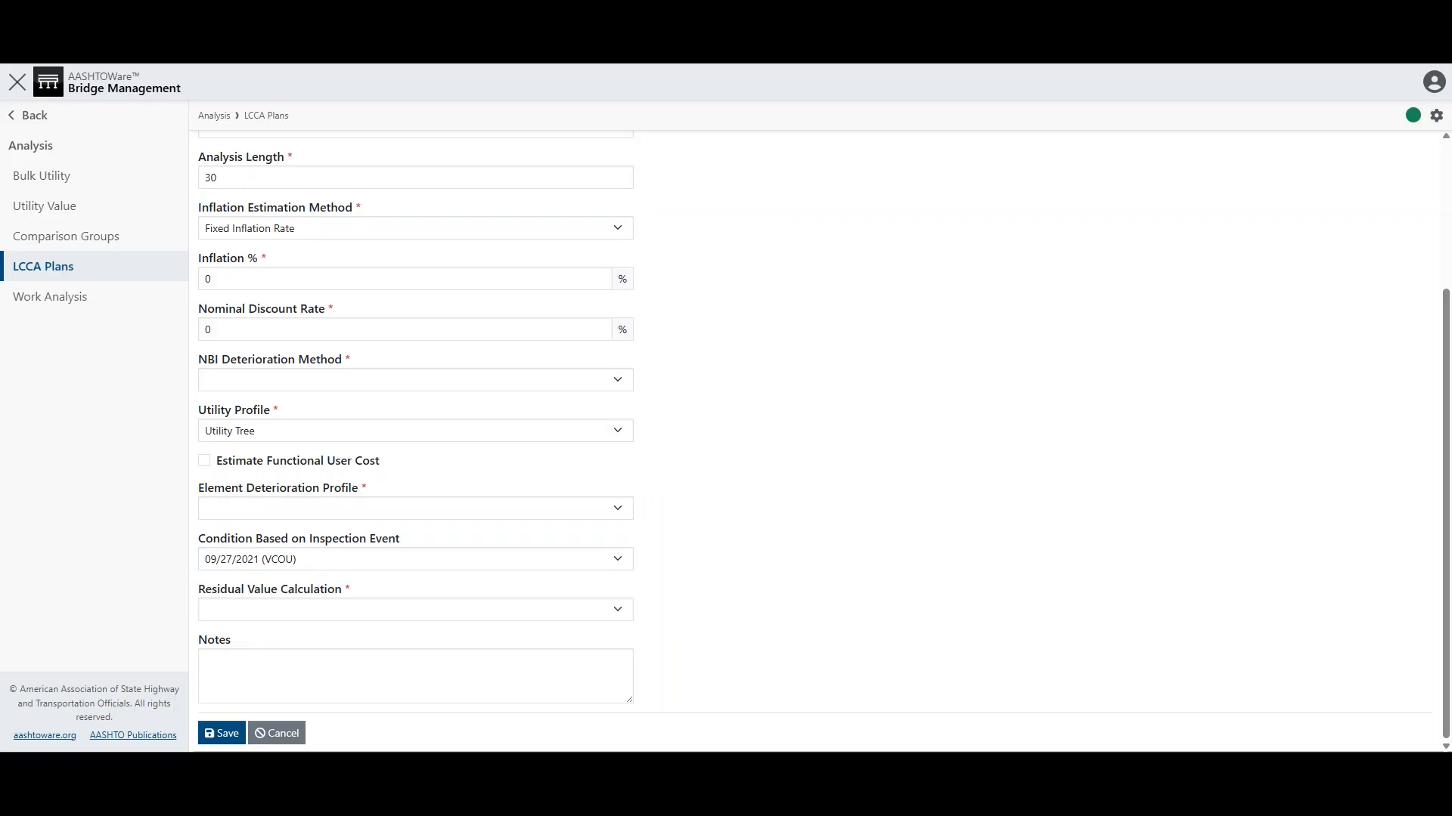
# Step: Turn on the new LCCA plan's Set as Current Plan option and turn it off again
pyautogui.scroll(3, 415, 422)
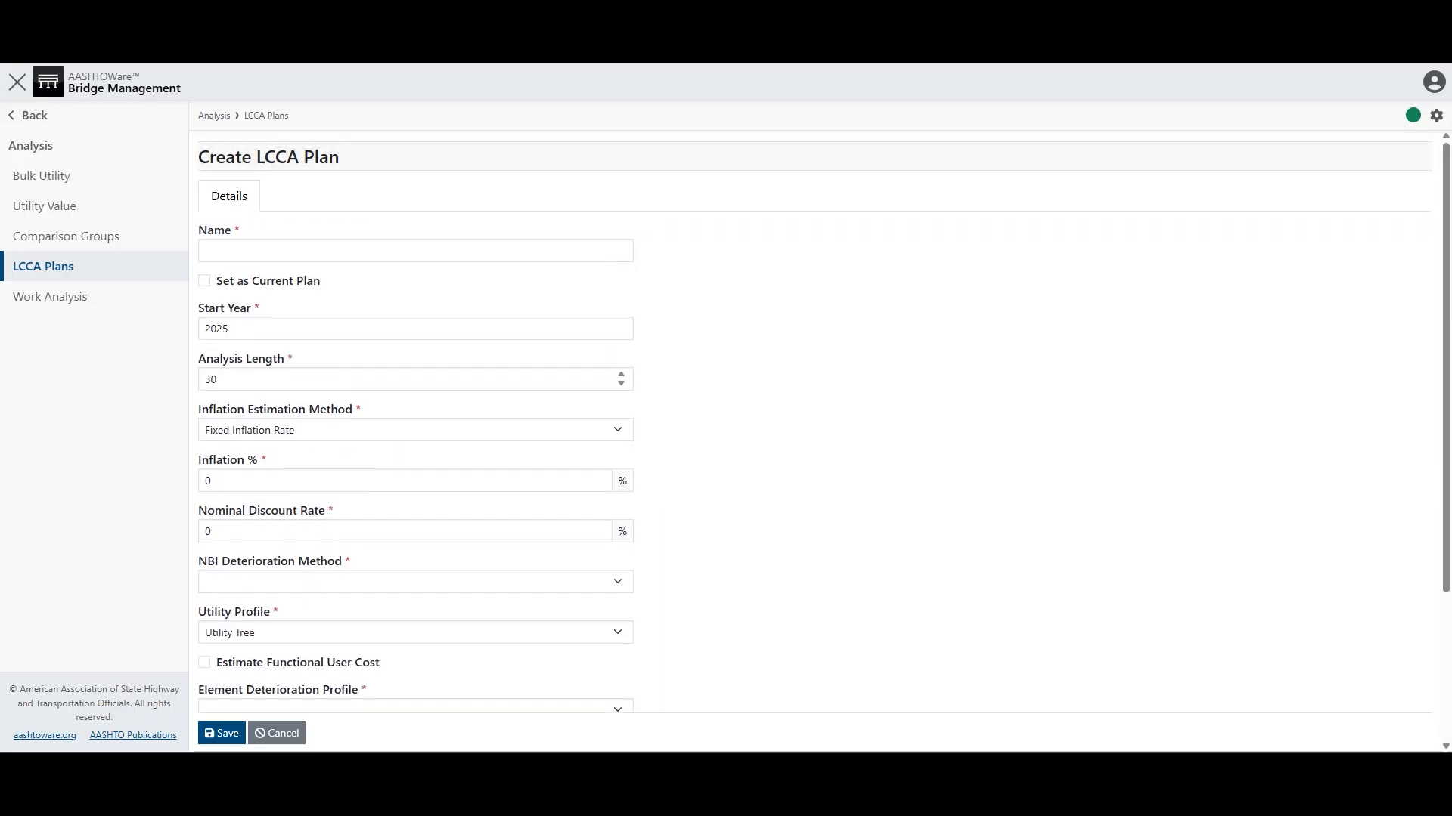
pyautogui.click(204, 281)
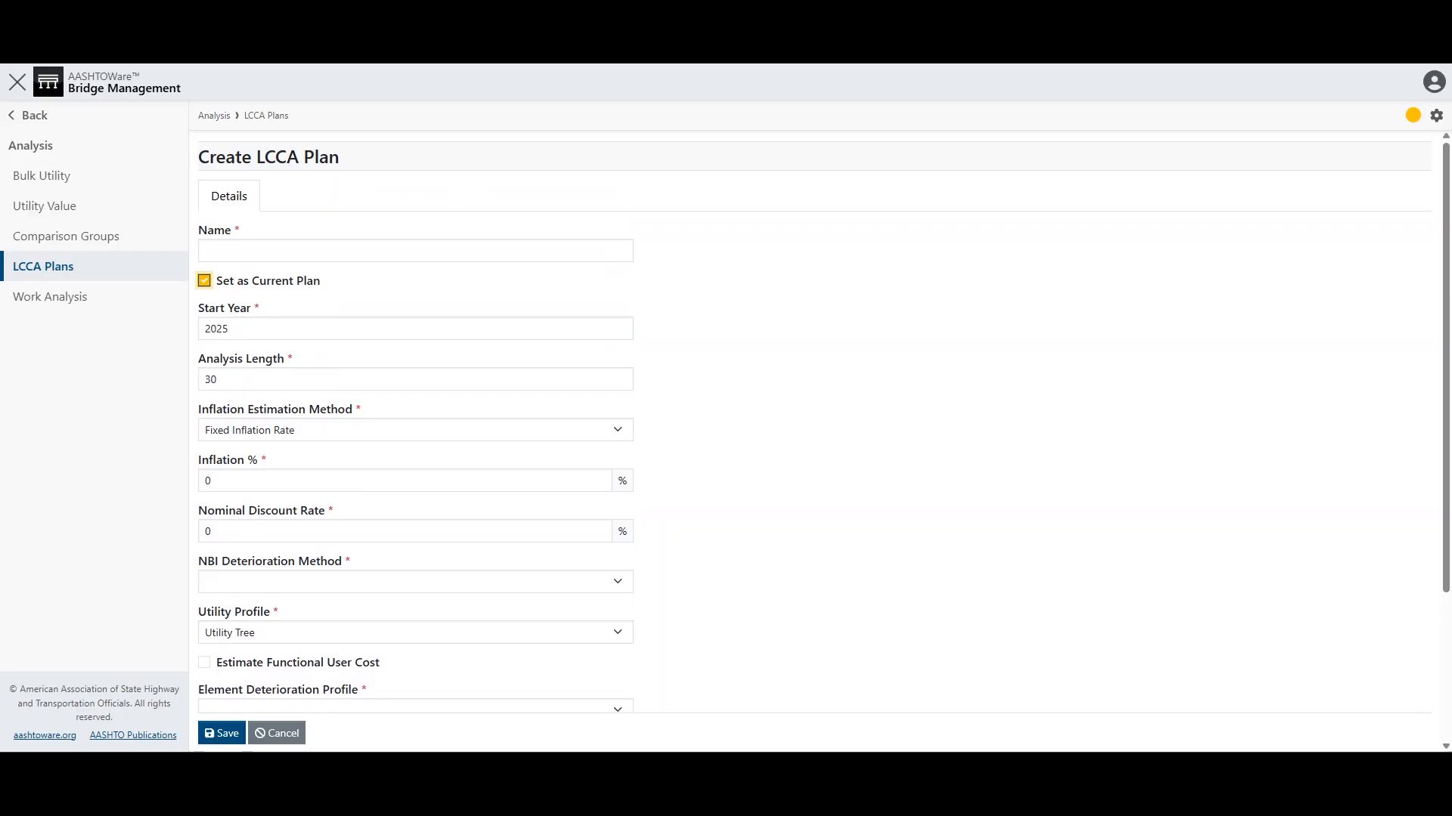
pyautogui.click(204, 281)
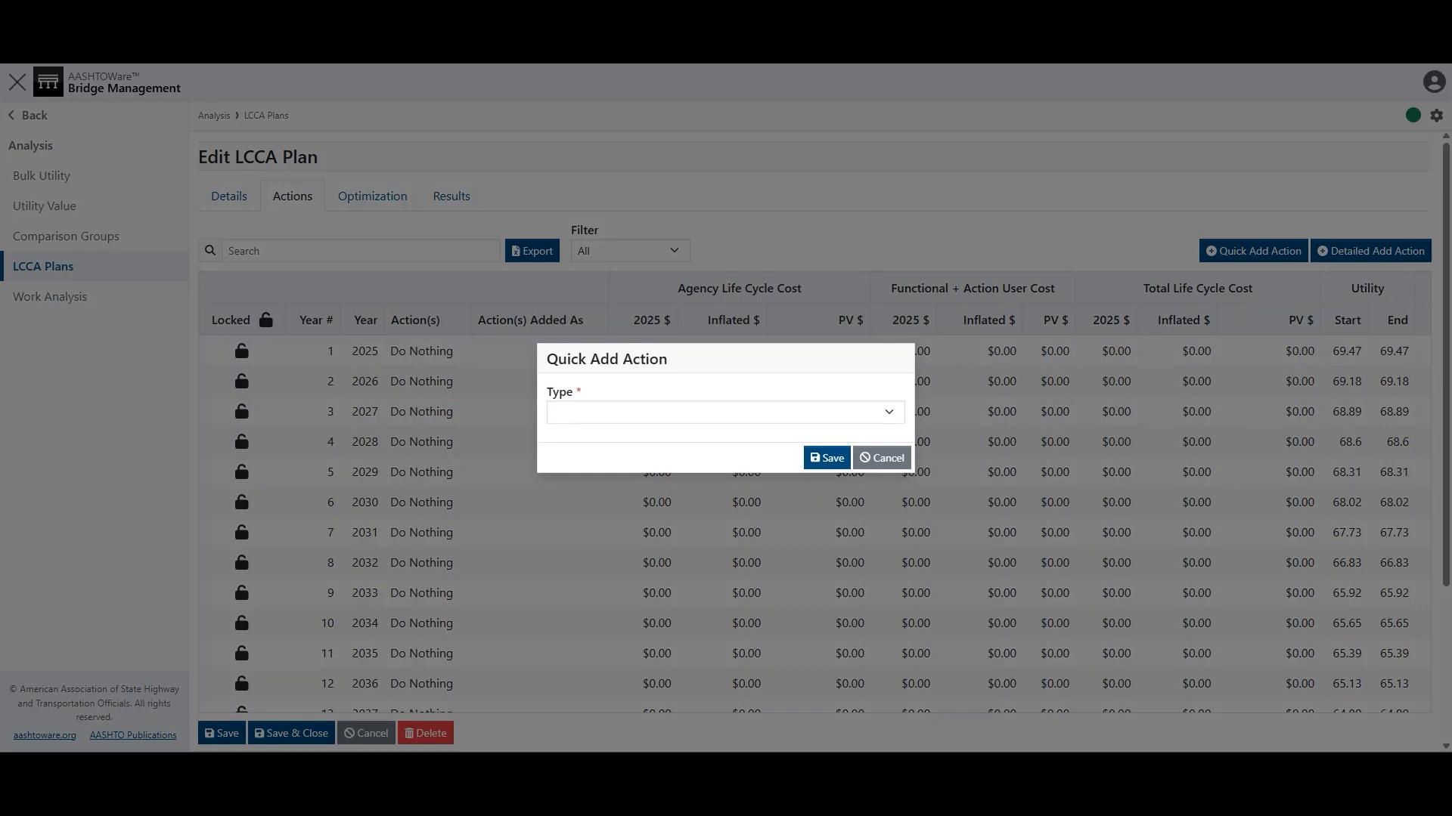
# Step: Choose Action as the quick-add type for the LCCA plan, toggle Lock Actions off and on, and check the year field
pyautogui.click(726, 412)
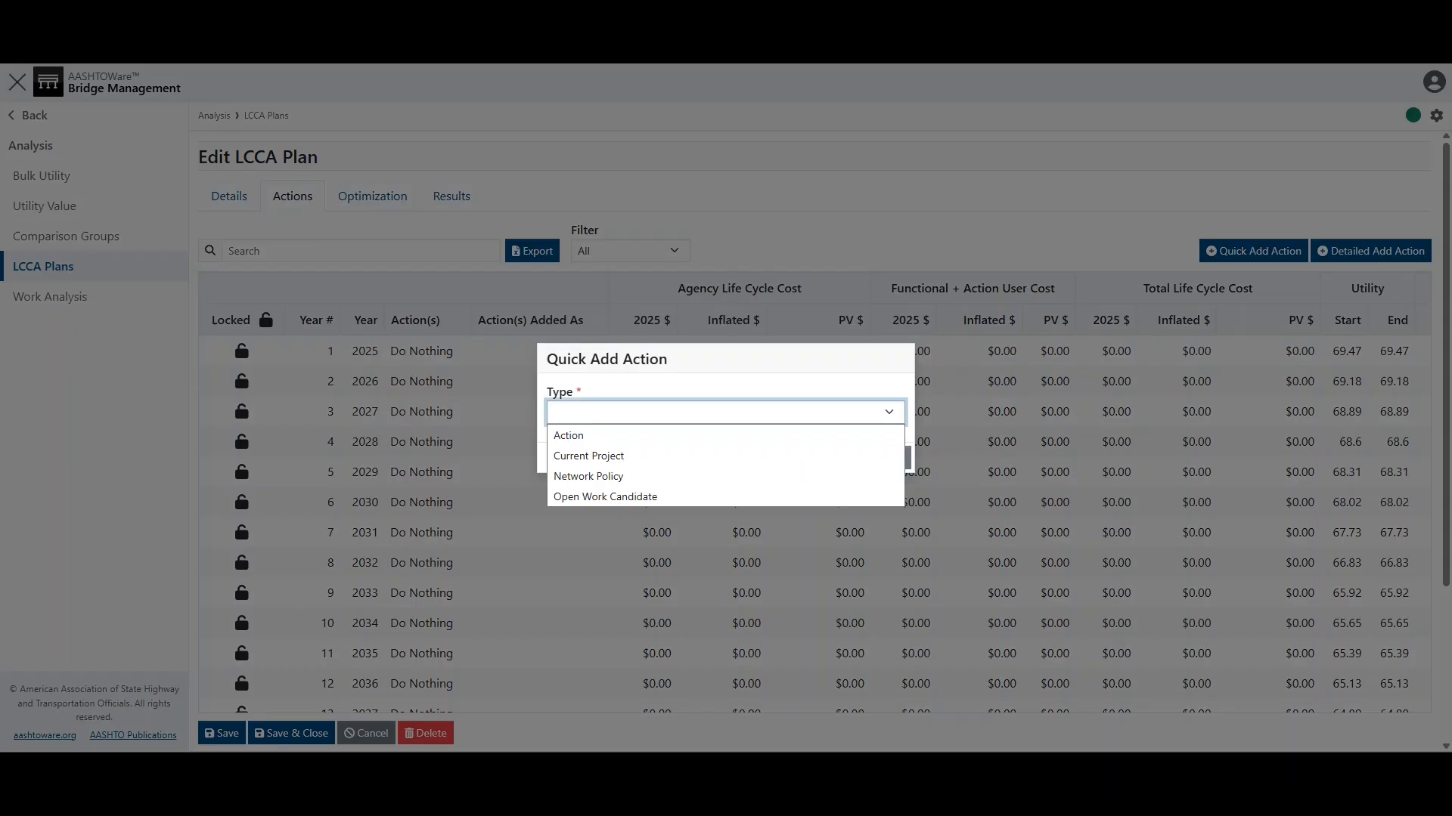
pyautogui.click(568, 436)
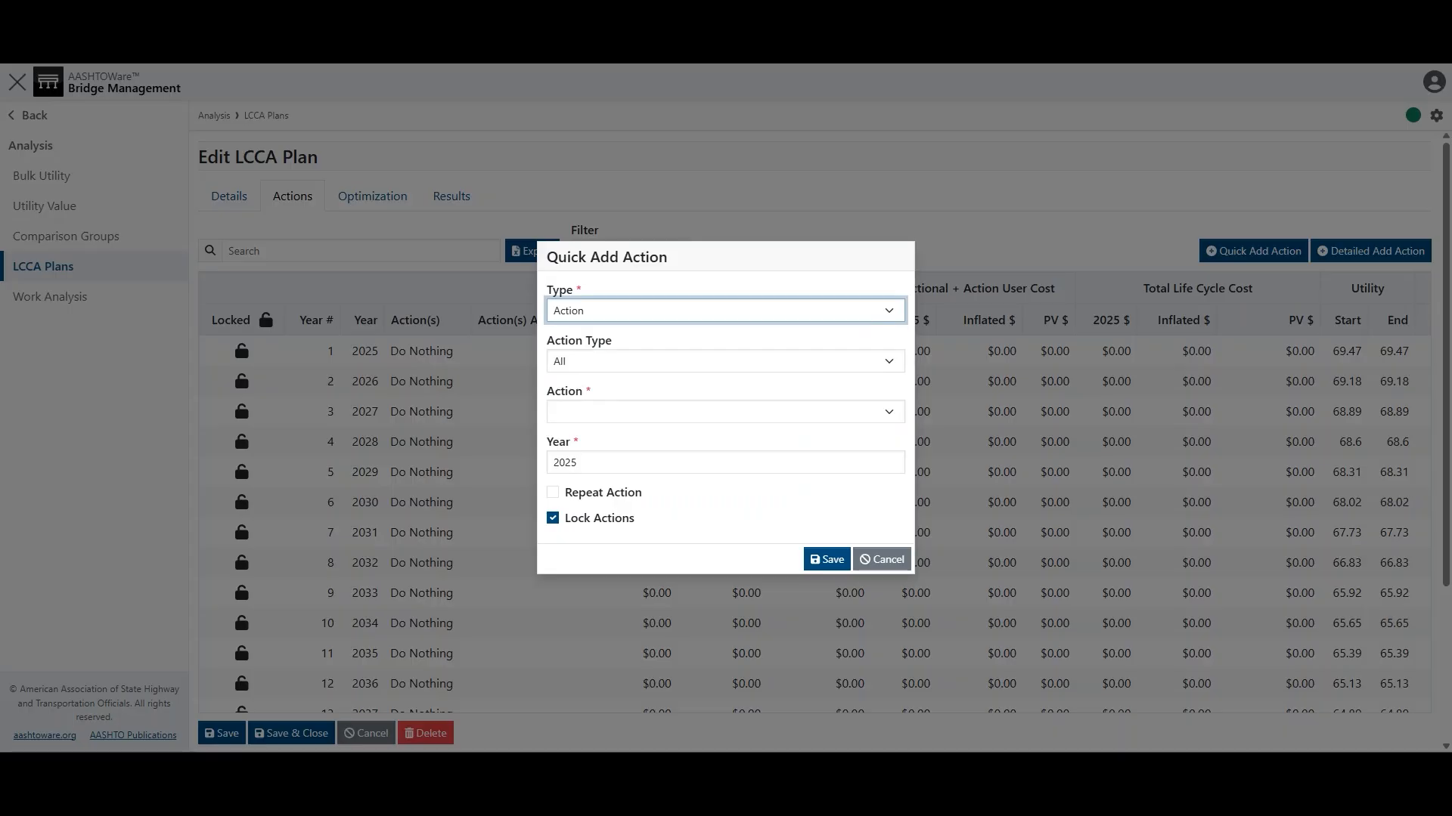
pyautogui.click(552, 518)
pyautogui.click(553, 518)
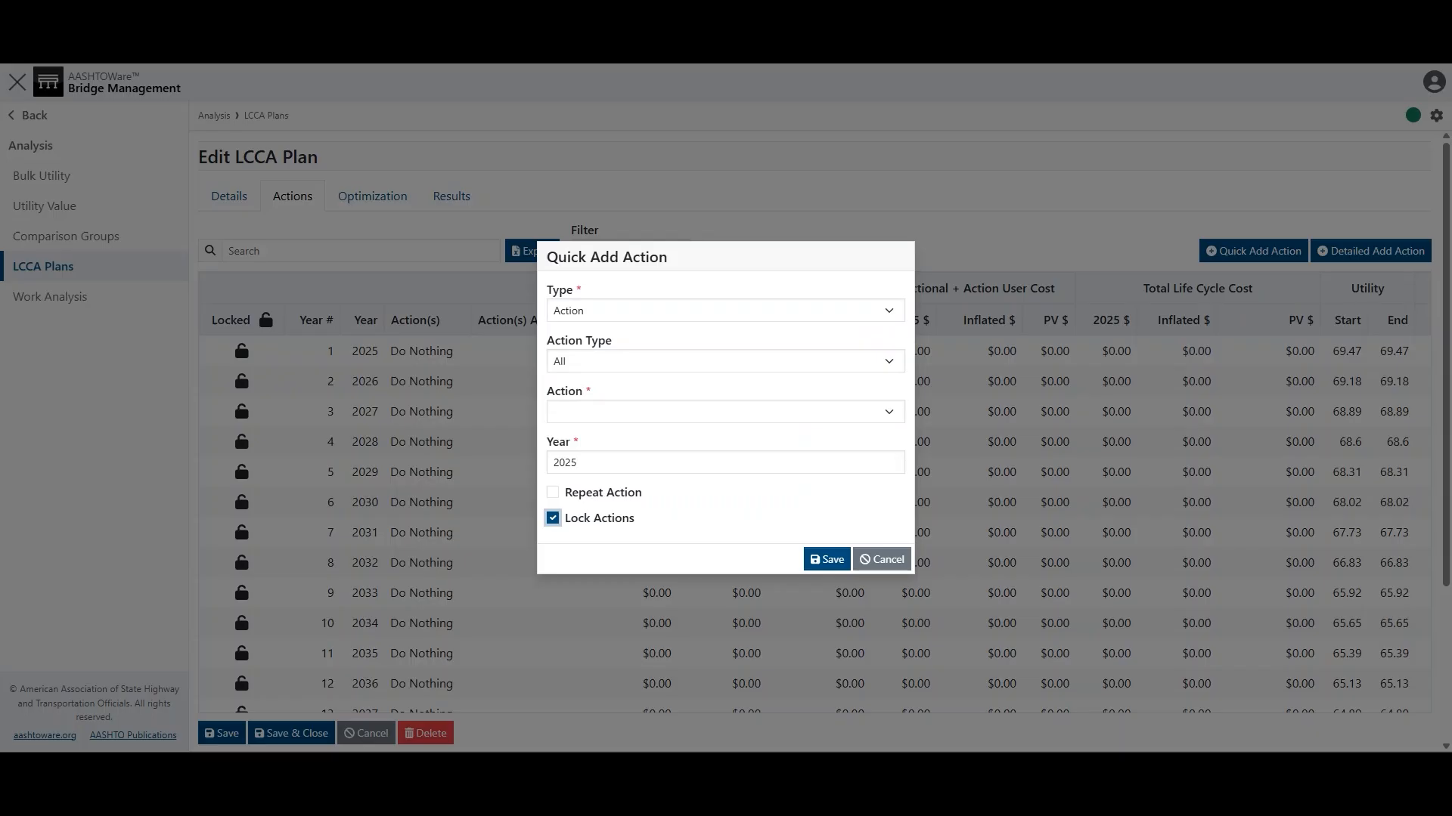
pyautogui.click(725, 463)
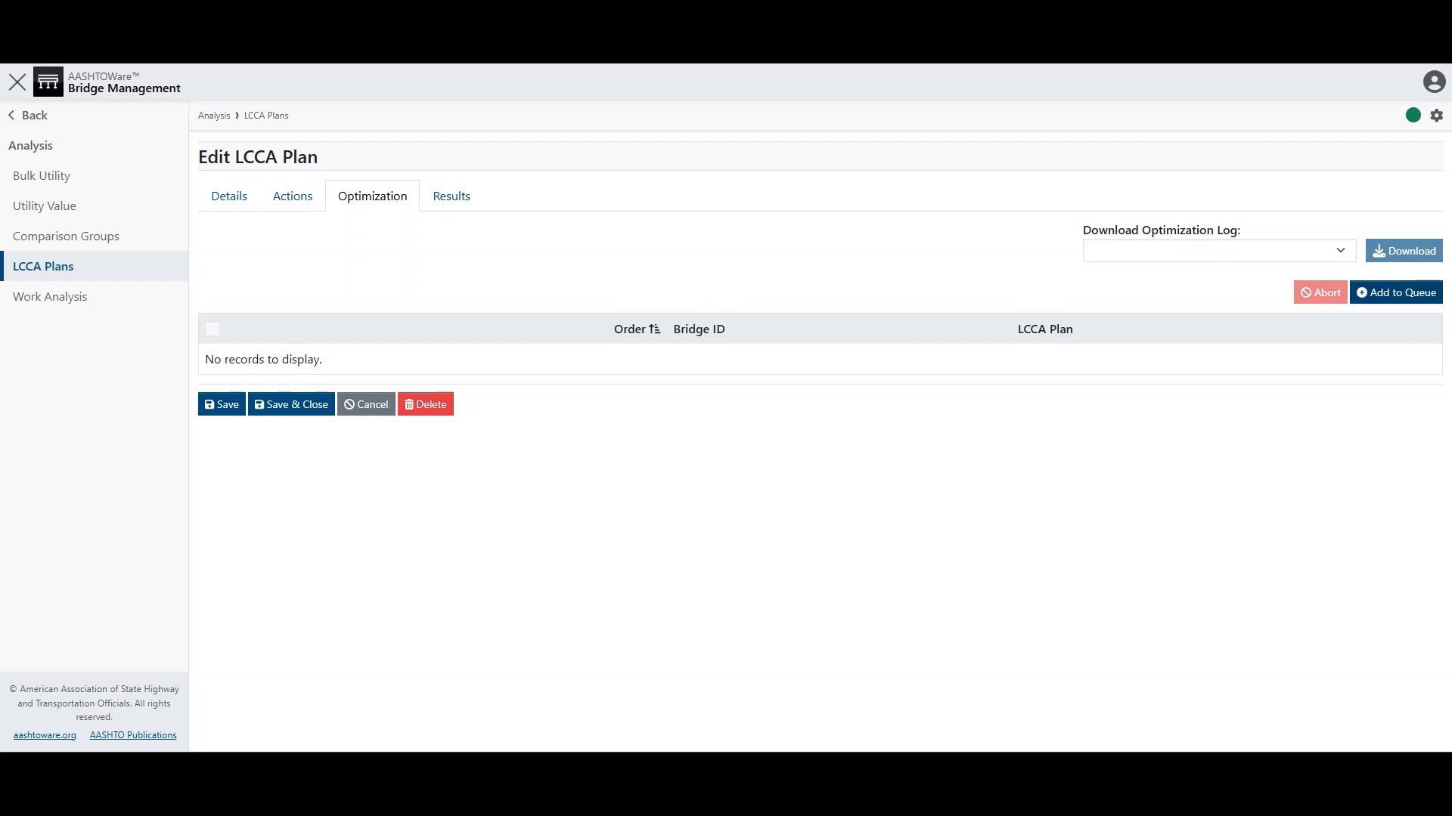
# Step: Open the LCCA plan's optimizer queue form and check its optimization start year and minimum deferment fields
pyautogui.click(1395, 292)
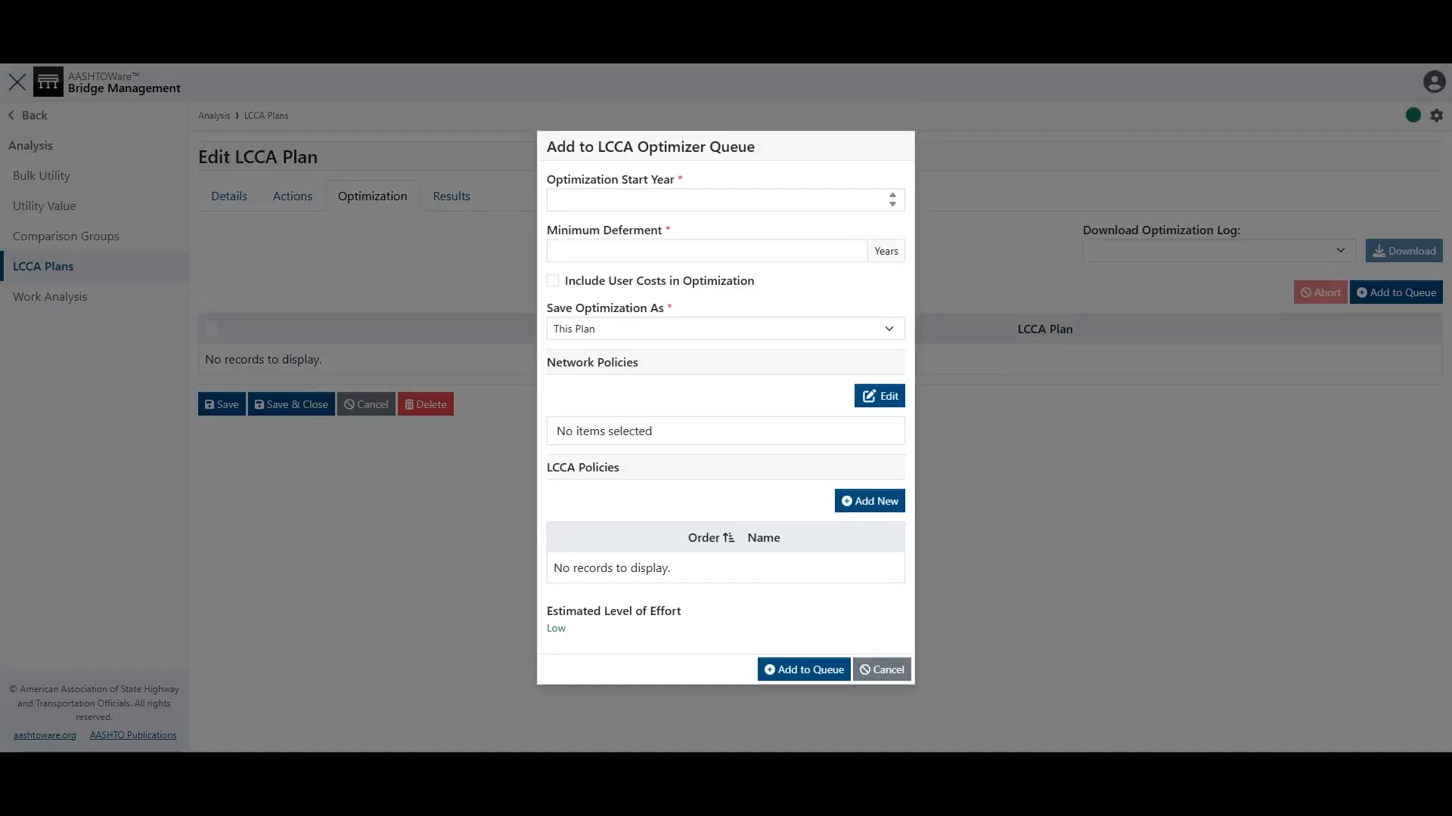
pyautogui.click(714, 200)
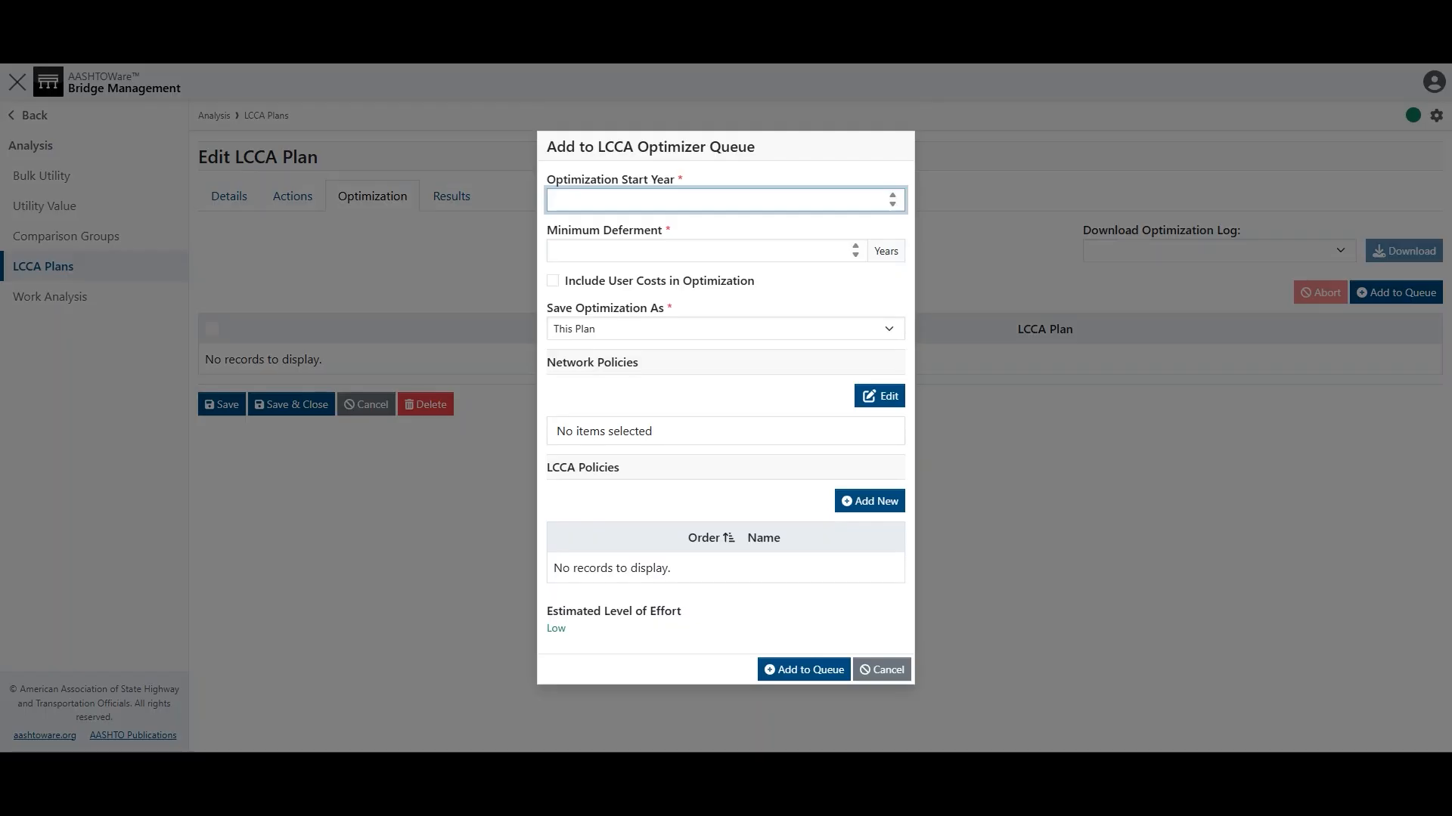
pyautogui.click(707, 251)
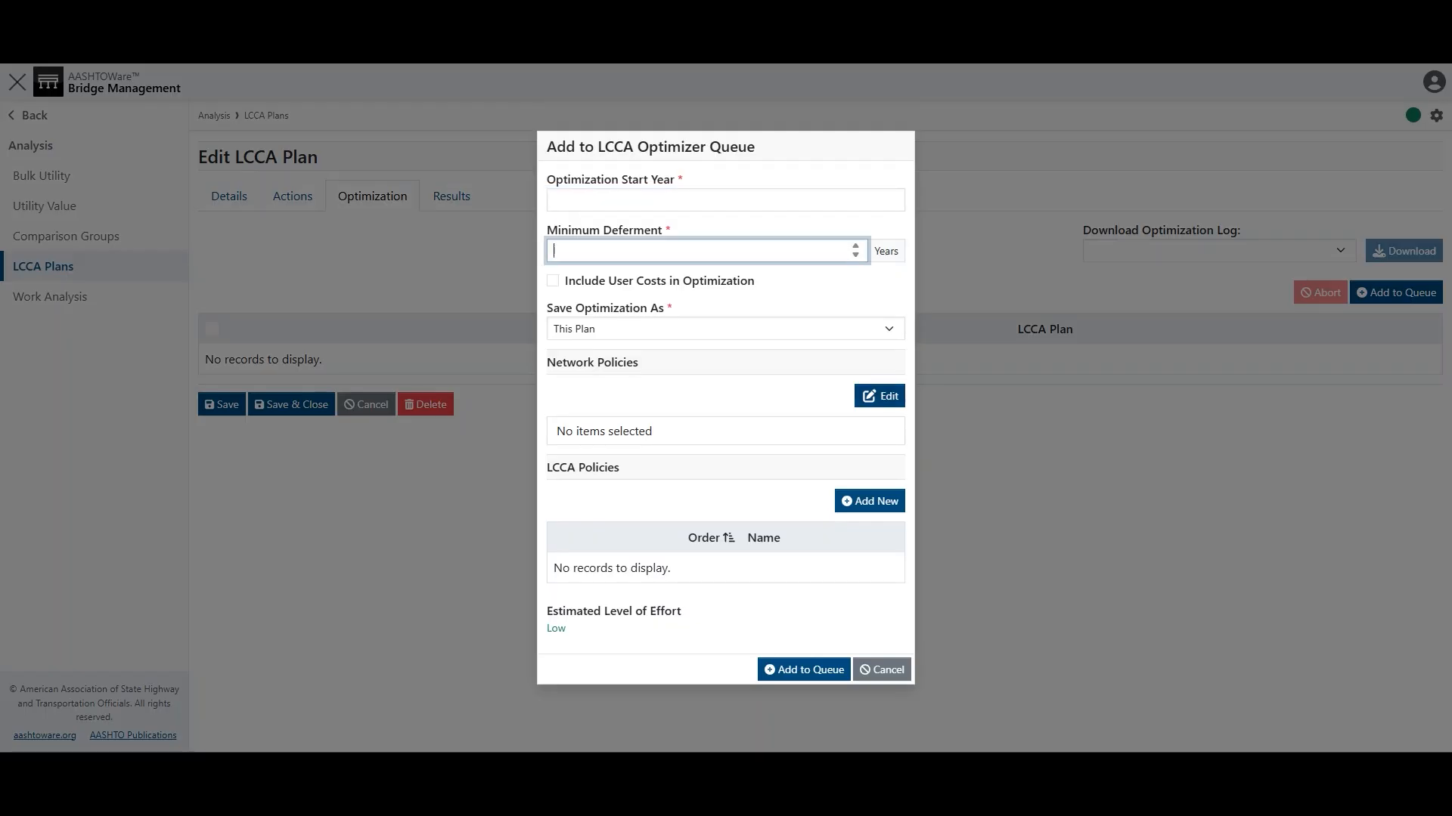
# Step: Inspect the optimizer queue's network policy selection and the form for adding an LCCA policy, cancelling each
pyautogui.click(869, 396)
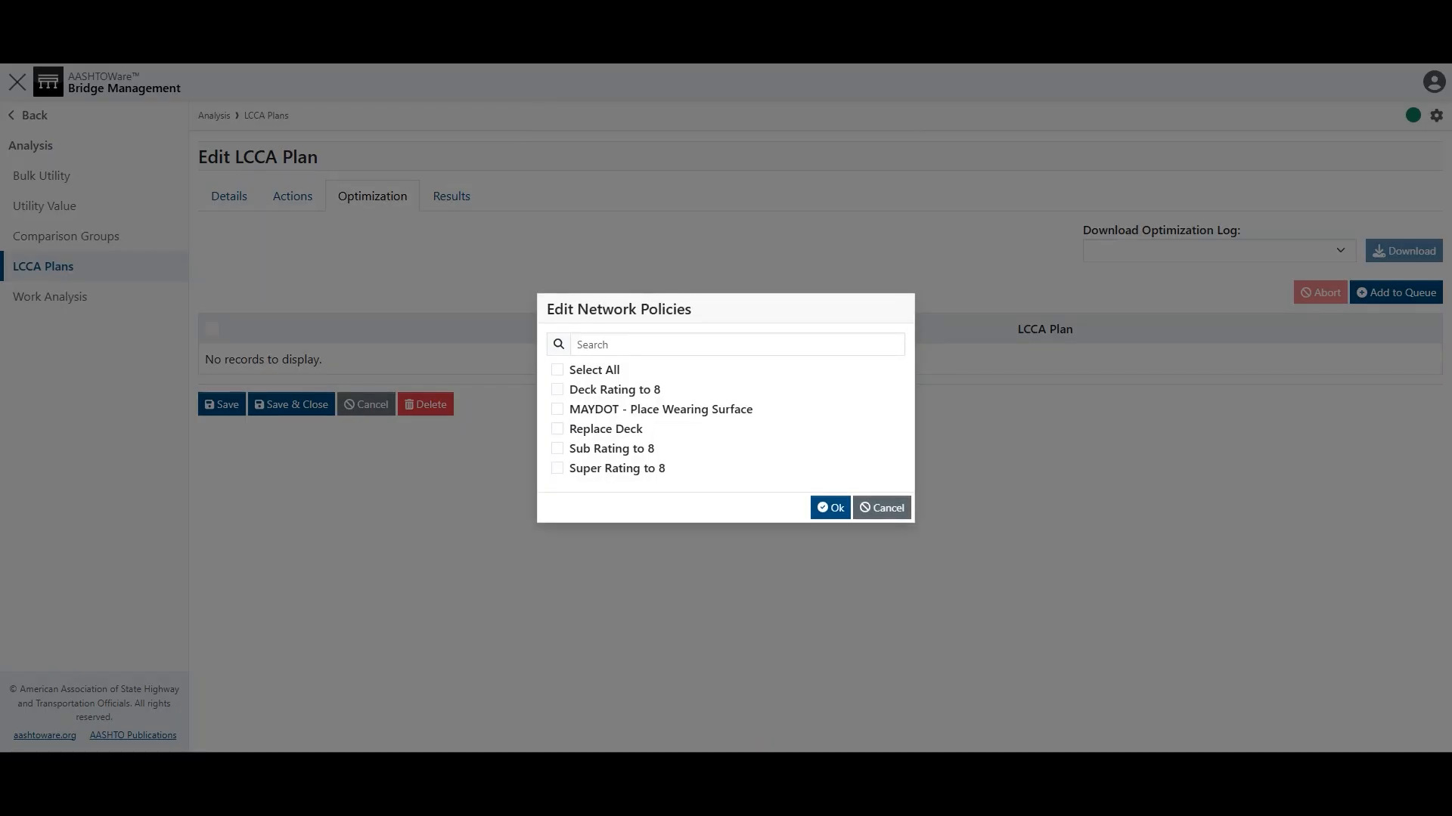
pyautogui.click(882, 508)
pyautogui.click(869, 501)
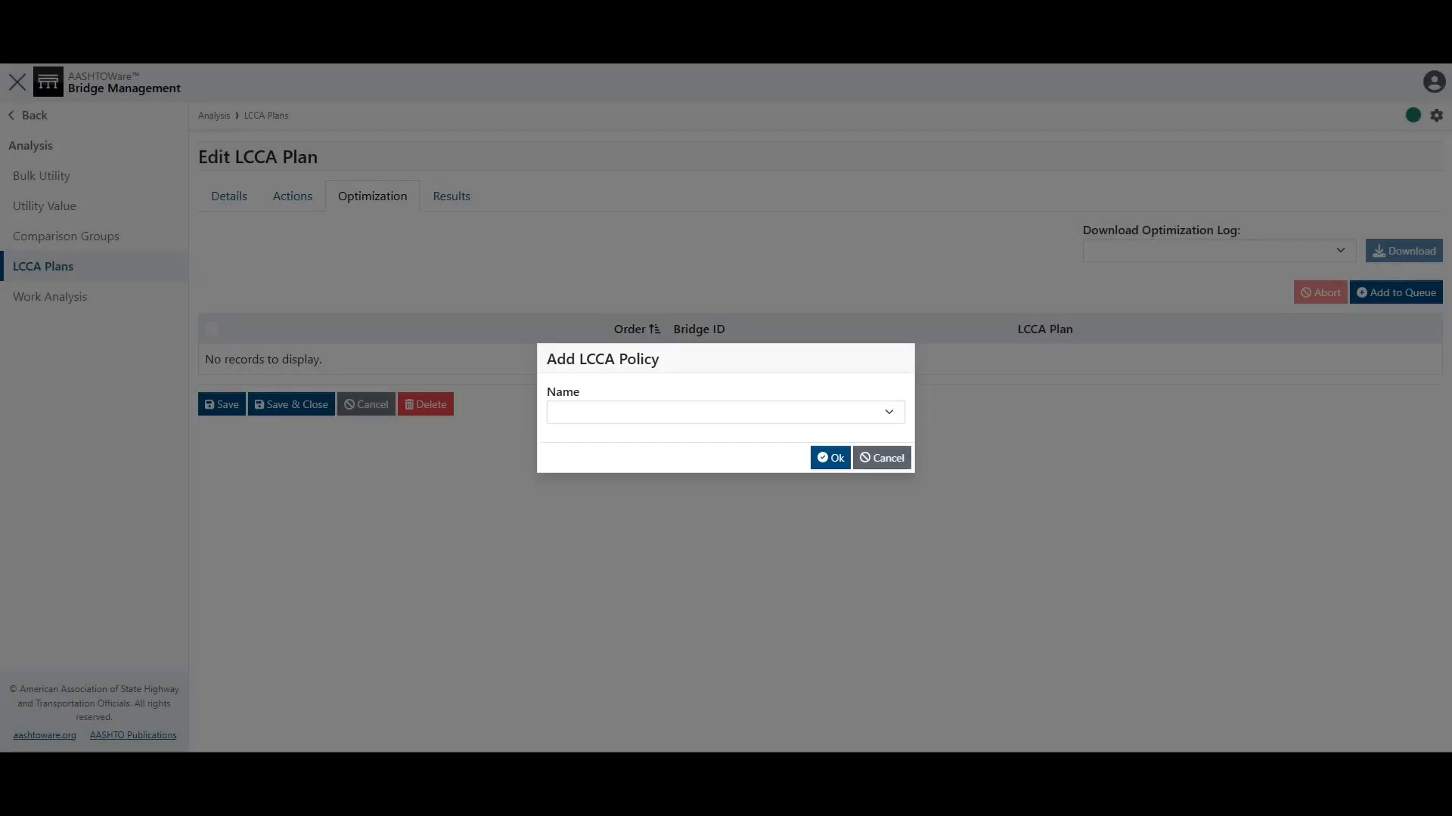
pyautogui.click(882, 457)
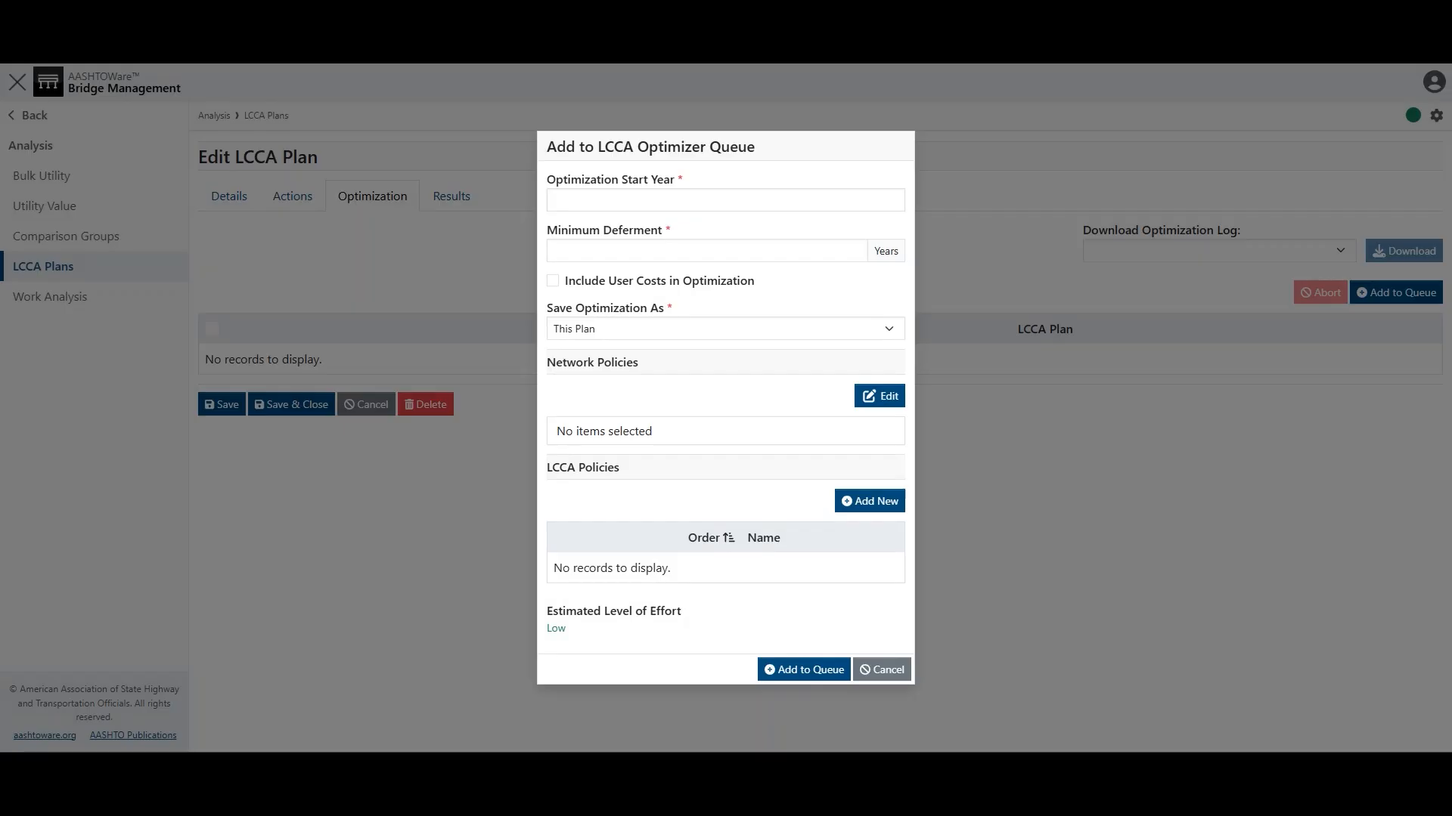
# Step: Review the Save Optimization As choices, cancel the optimizer queue form, and check the downloadable optimization logs
pyautogui.click(725, 329)
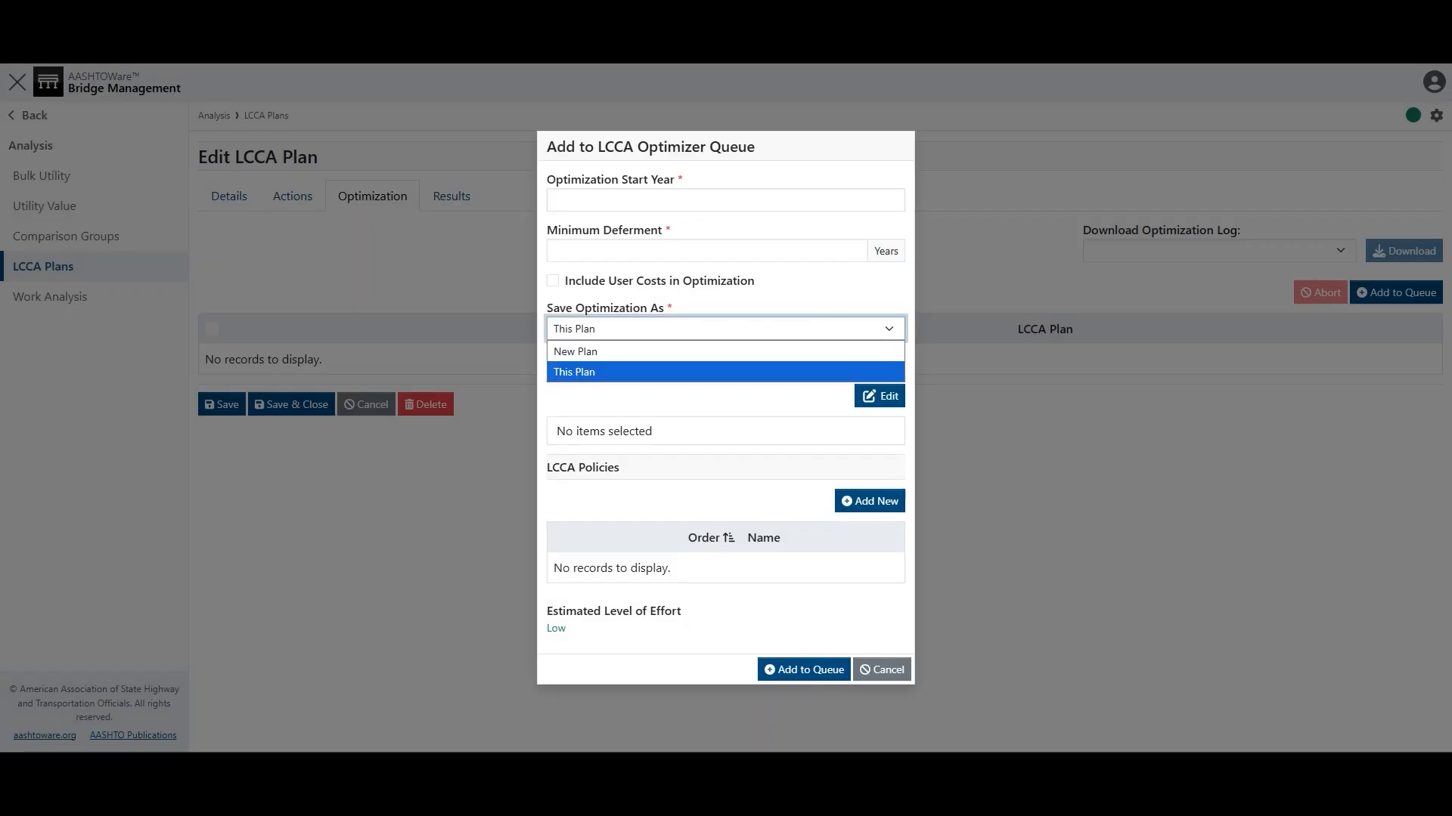
pyautogui.press('Escape')
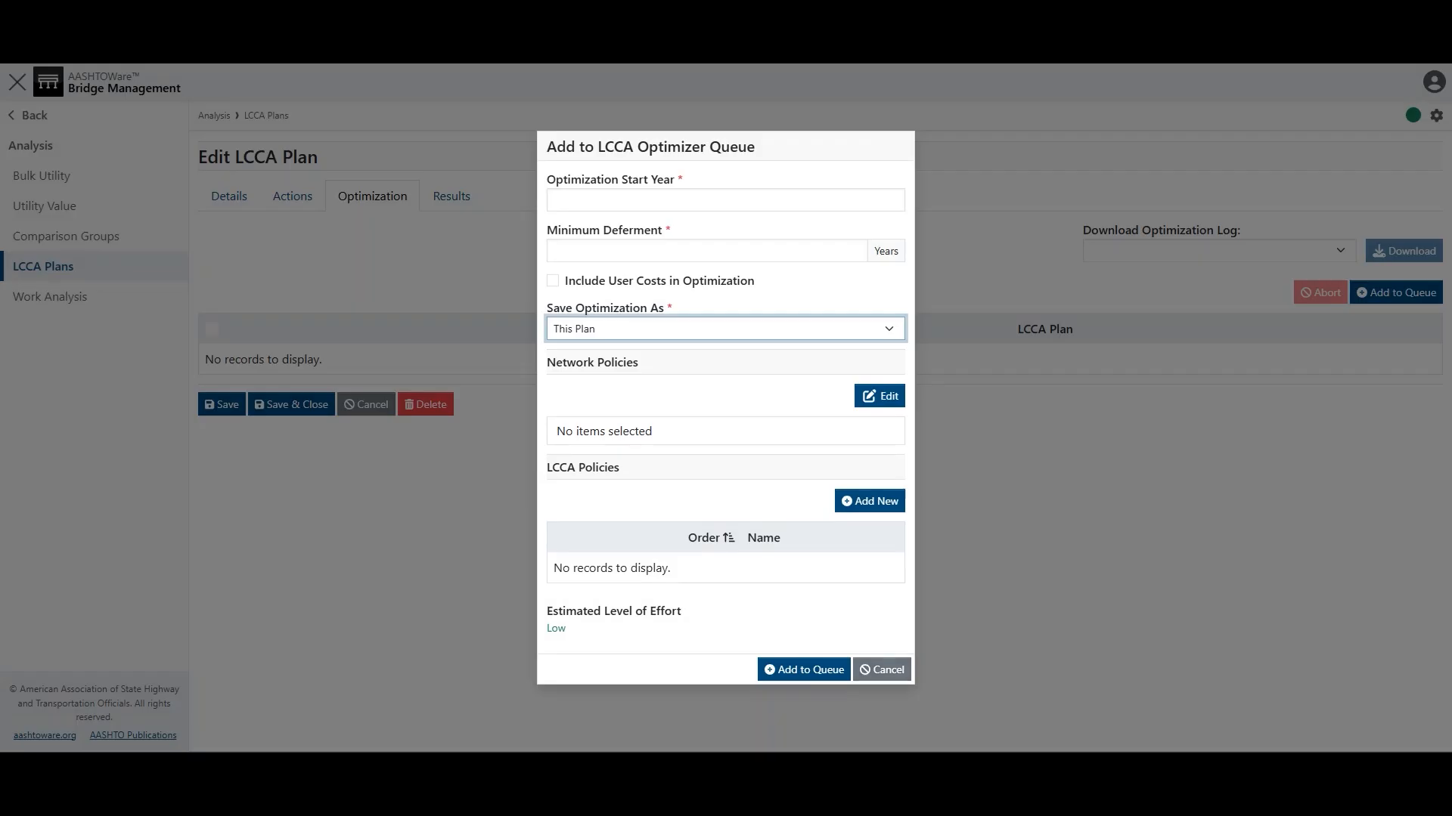
pyautogui.click(881, 670)
pyautogui.click(1218, 251)
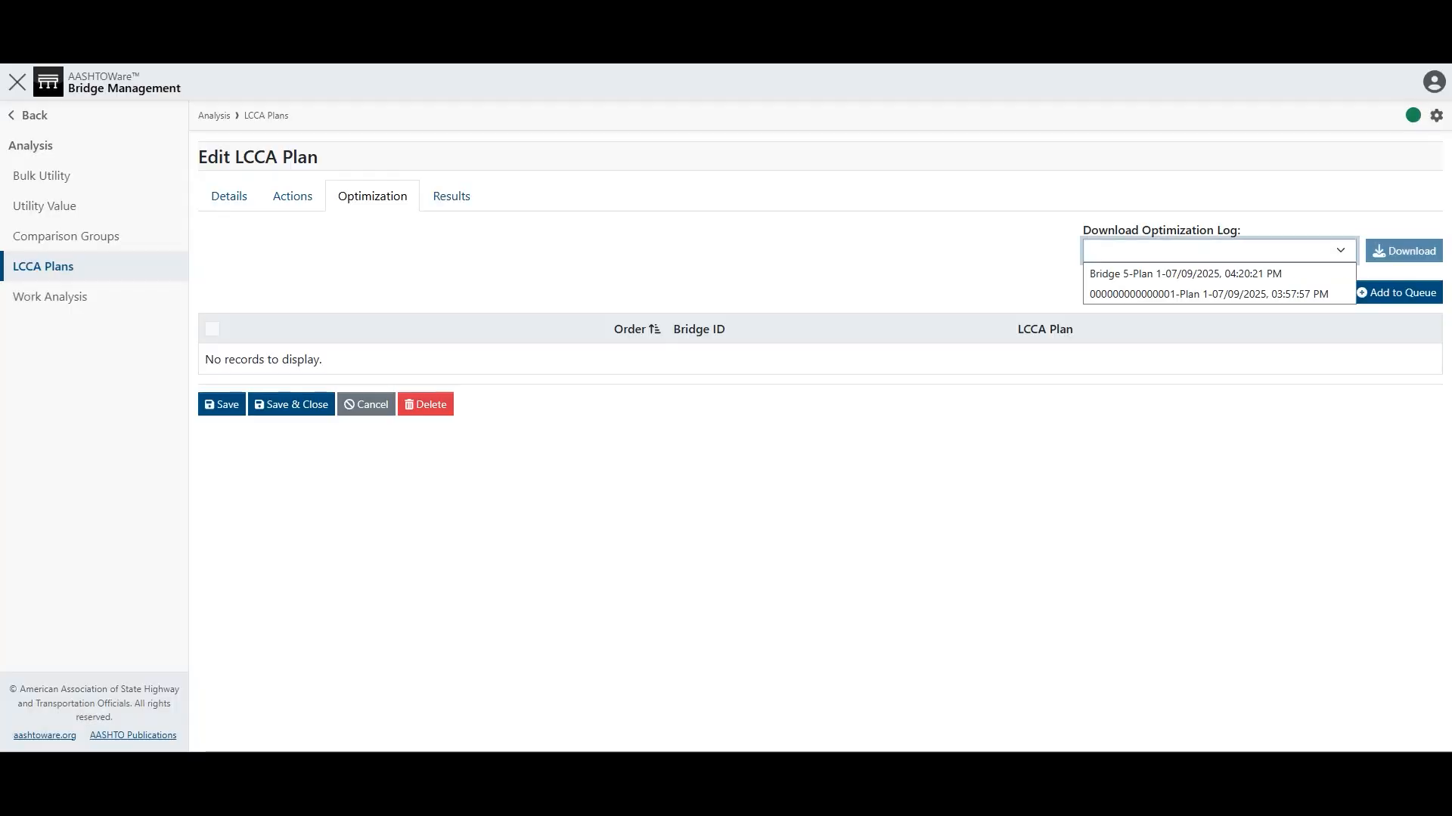
pyautogui.press('Escape')
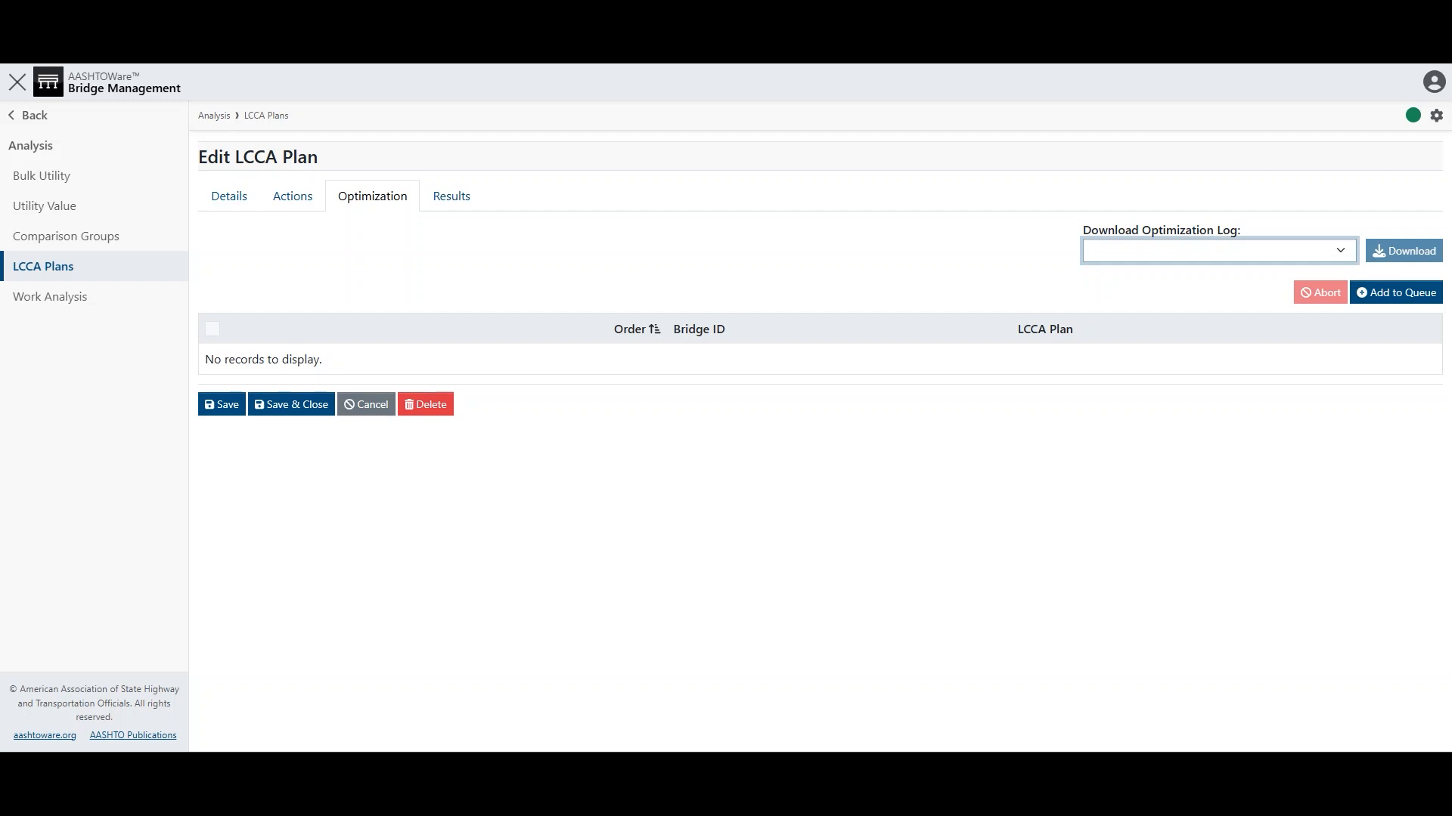
# Step: Review the LCCA plan's action list and its life cycle cost, performance measure and element result charts
pyautogui.click(292, 197)
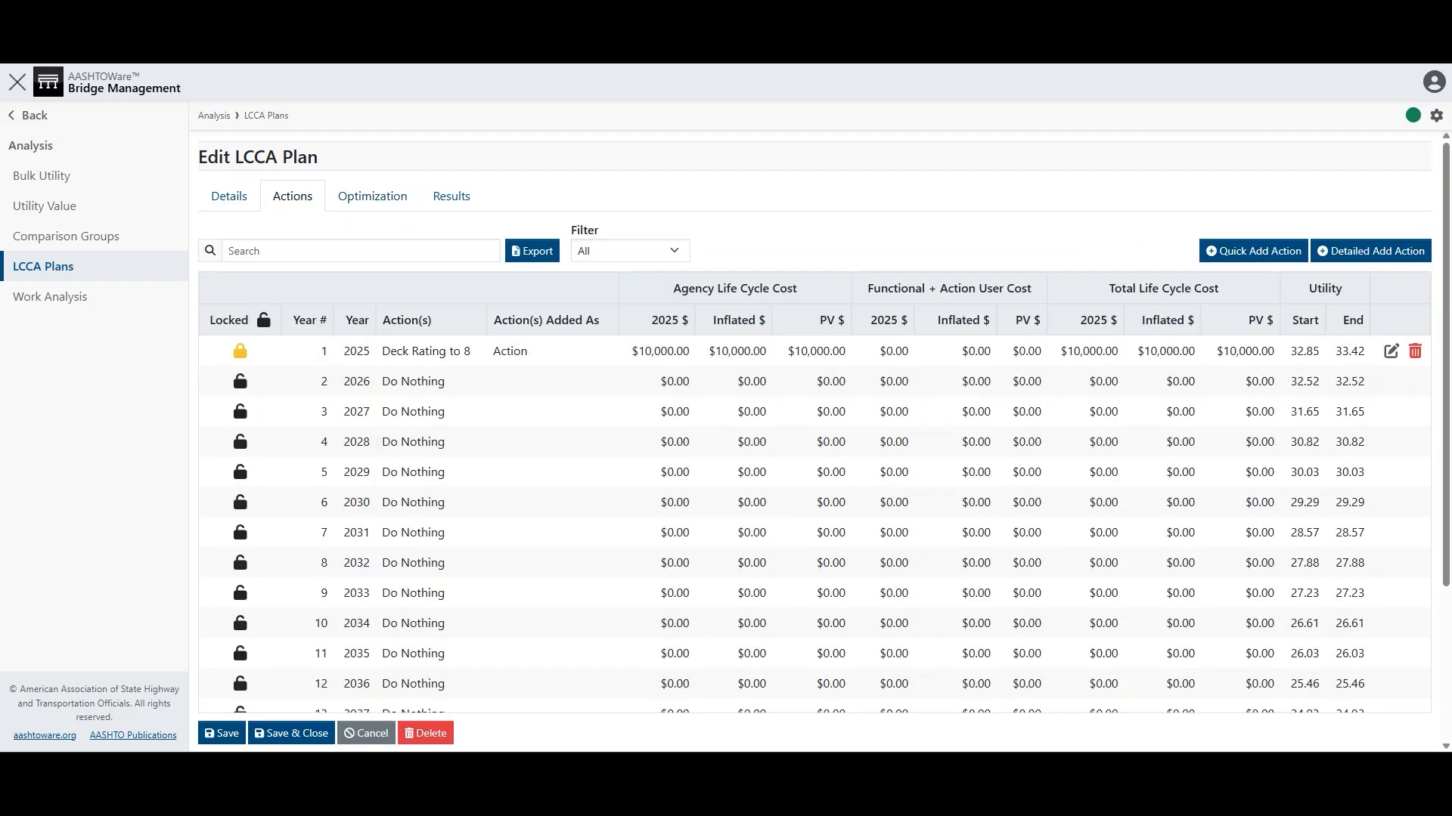
pyautogui.click(451, 196)
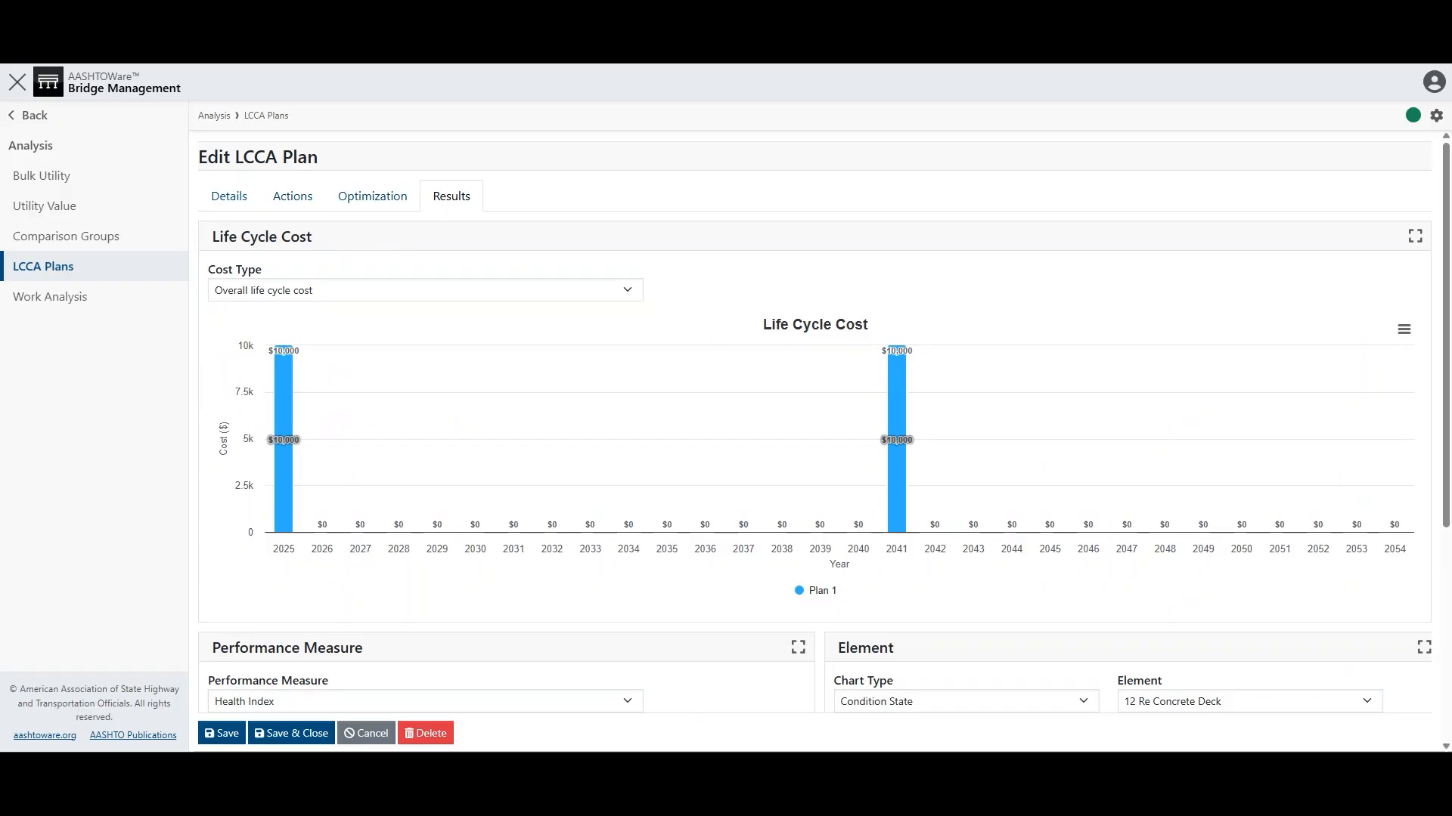
pyautogui.scroll(-1, 823, 420)
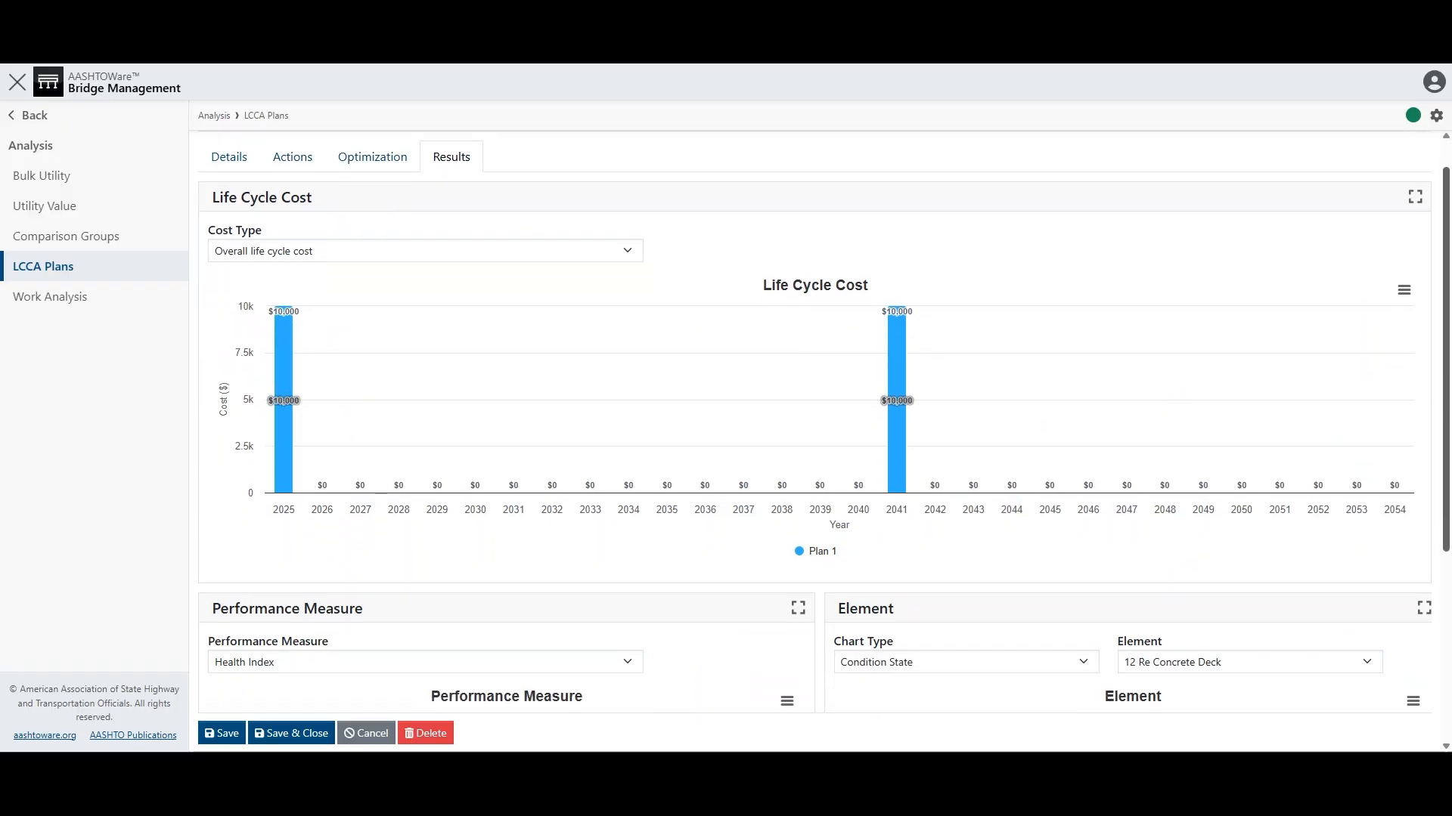
pyautogui.scroll(-3, 824, 422)
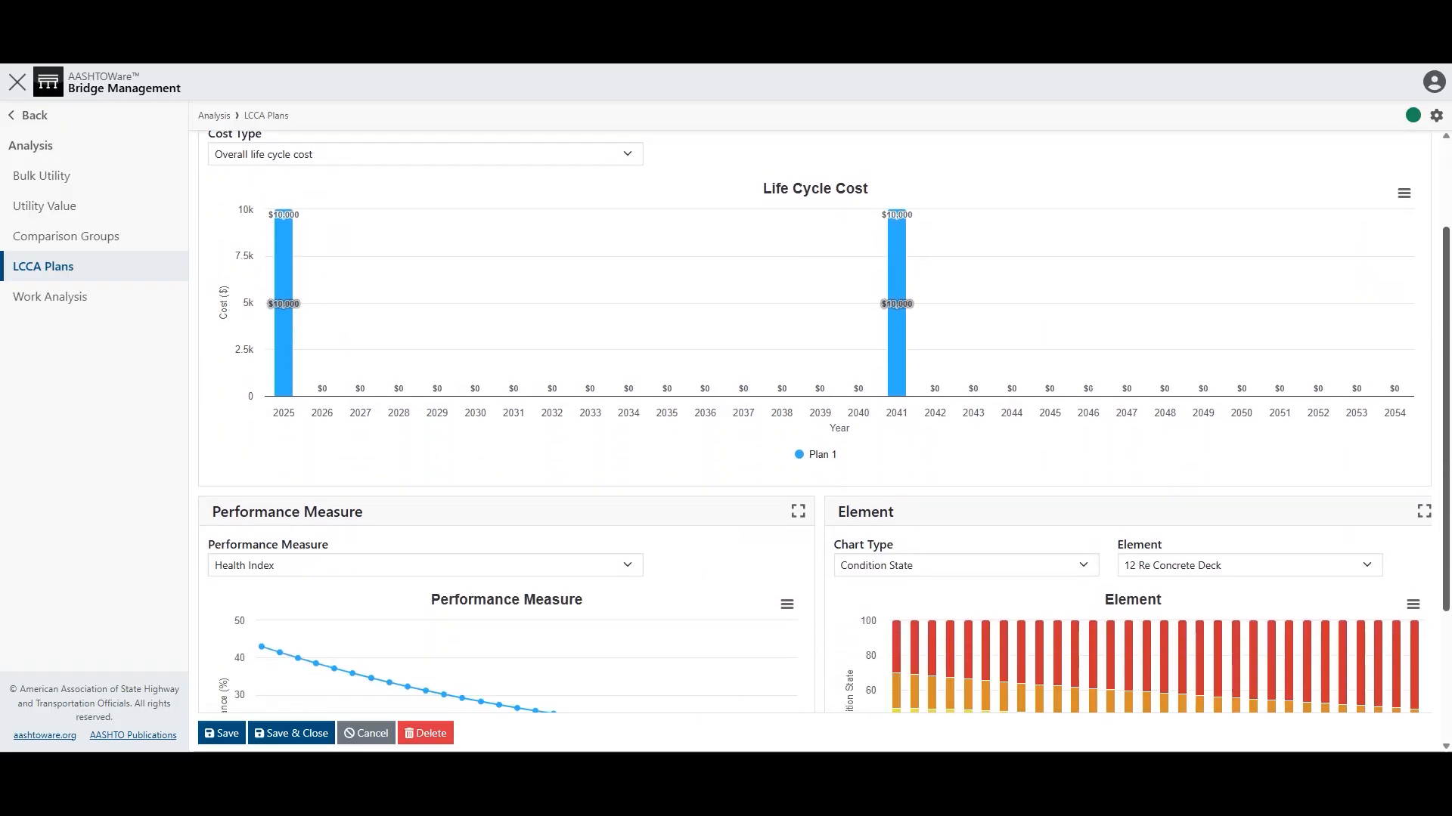
pyautogui.scroll(-1, 823, 422)
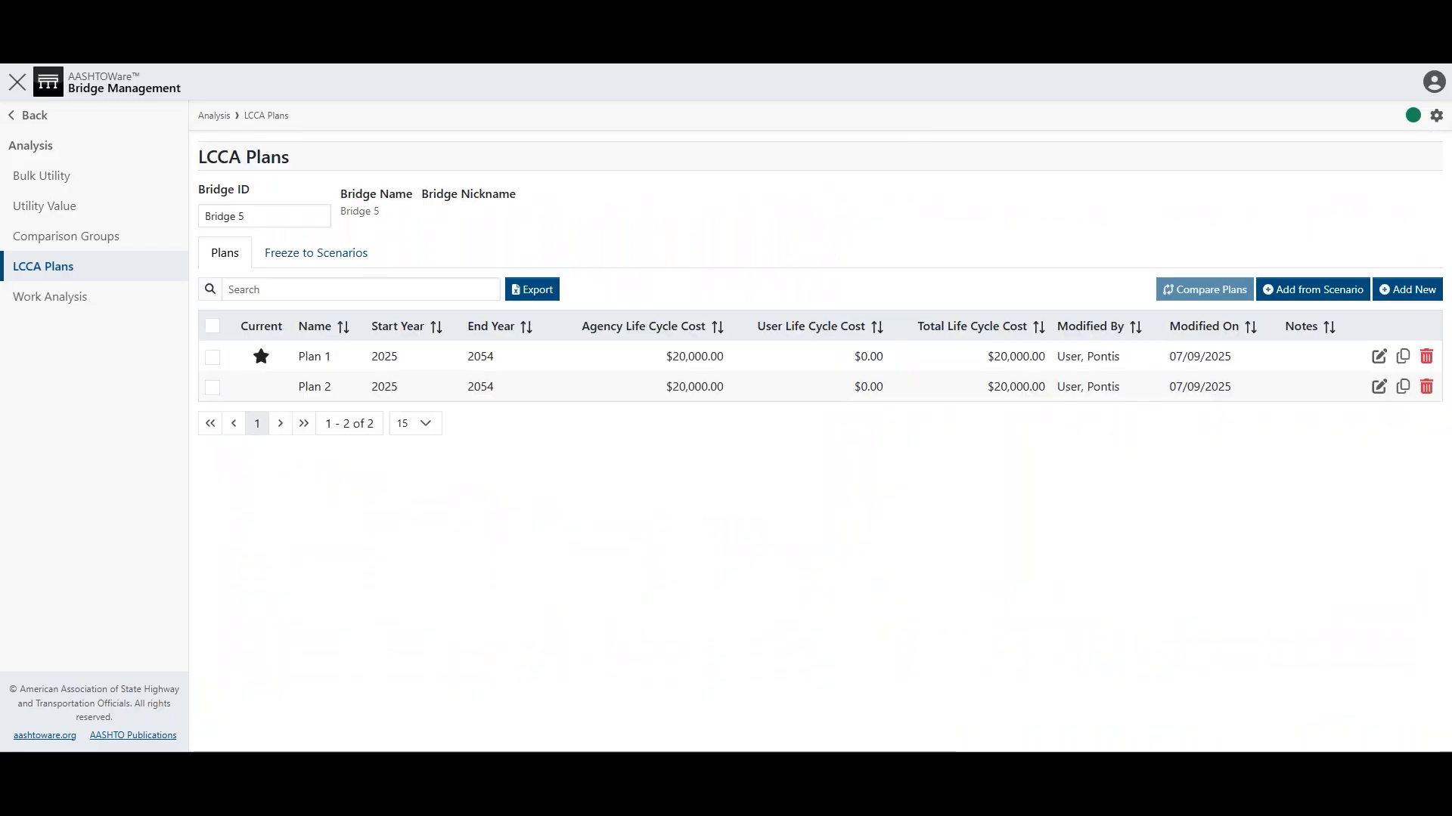
# Step: Open Bridge 5's Freeze to Scenarios settings, review the selectable program scenarios and cancel the selection
pyautogui.click(316, 253)
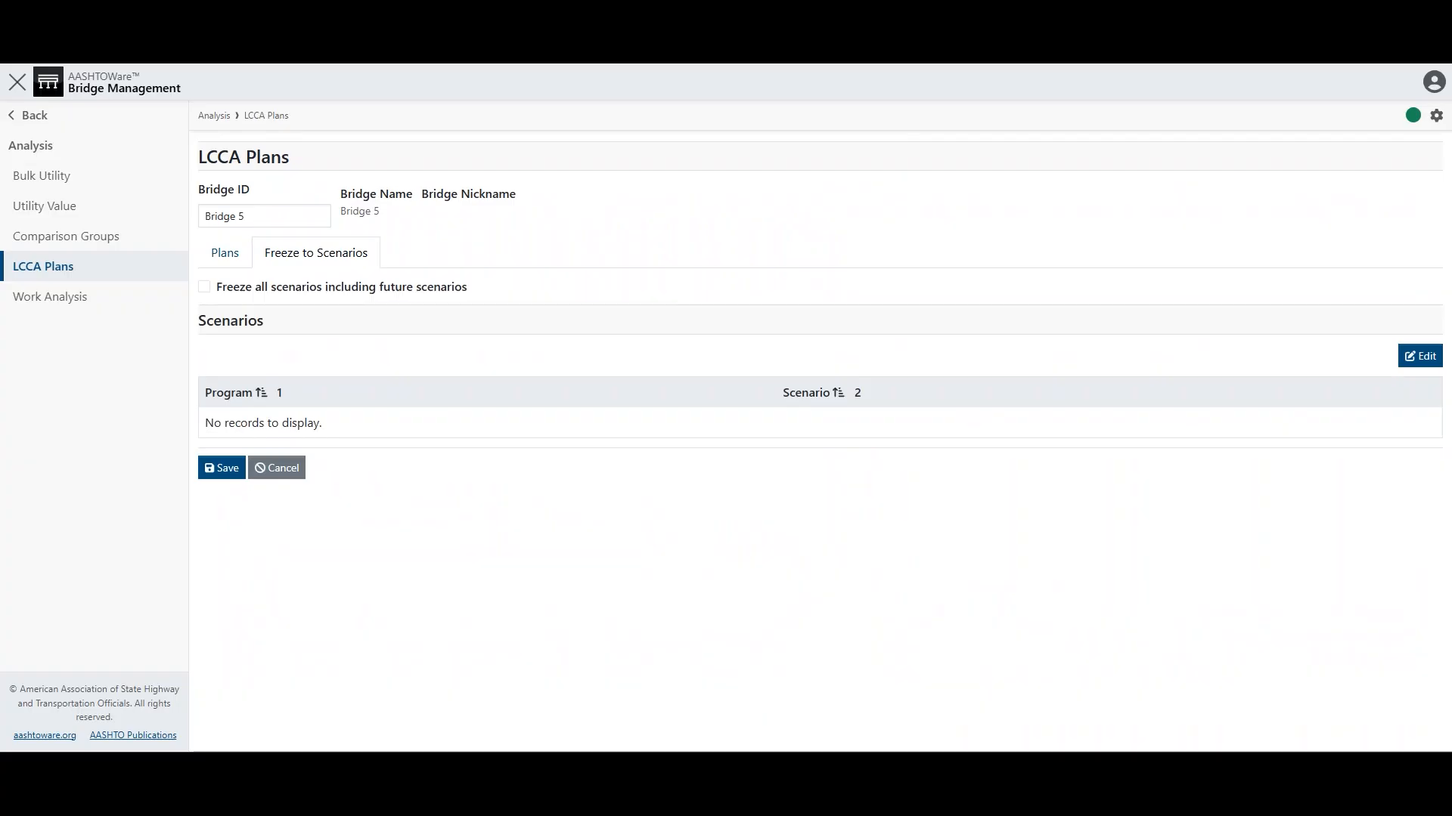
pyautogui.click(1419, 357)
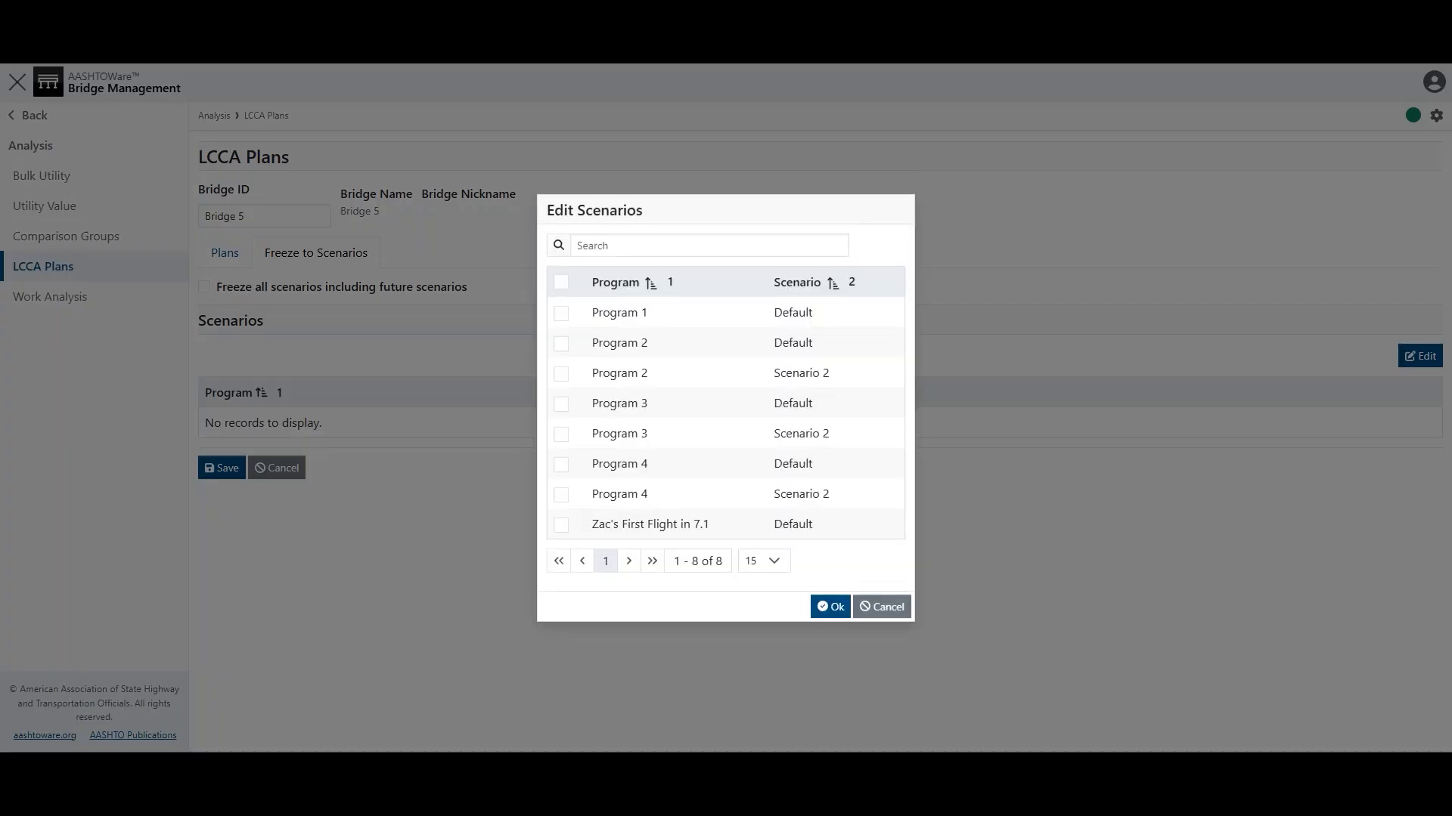
pyautogui.click(882, 607)
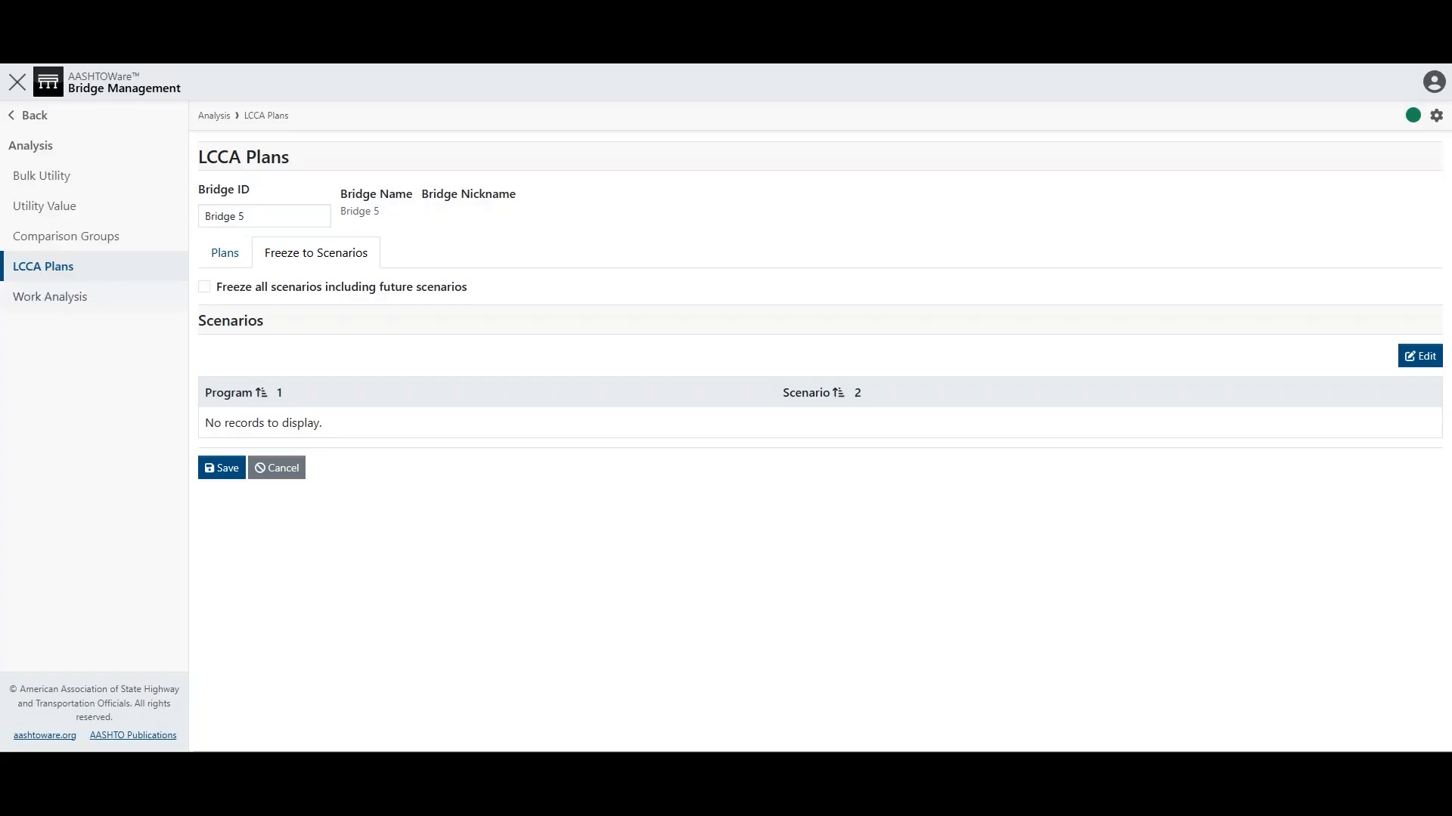
# Step: Compare Bridge 5's Plan 1 and Plan 2 and examine the performance, timeline and life cycle cost comparison
pyautogui.click(224, 253)
pyautogui.click(212, 358)
pyautogui.click(213, 387)
pyautogui.click(1204, 289)
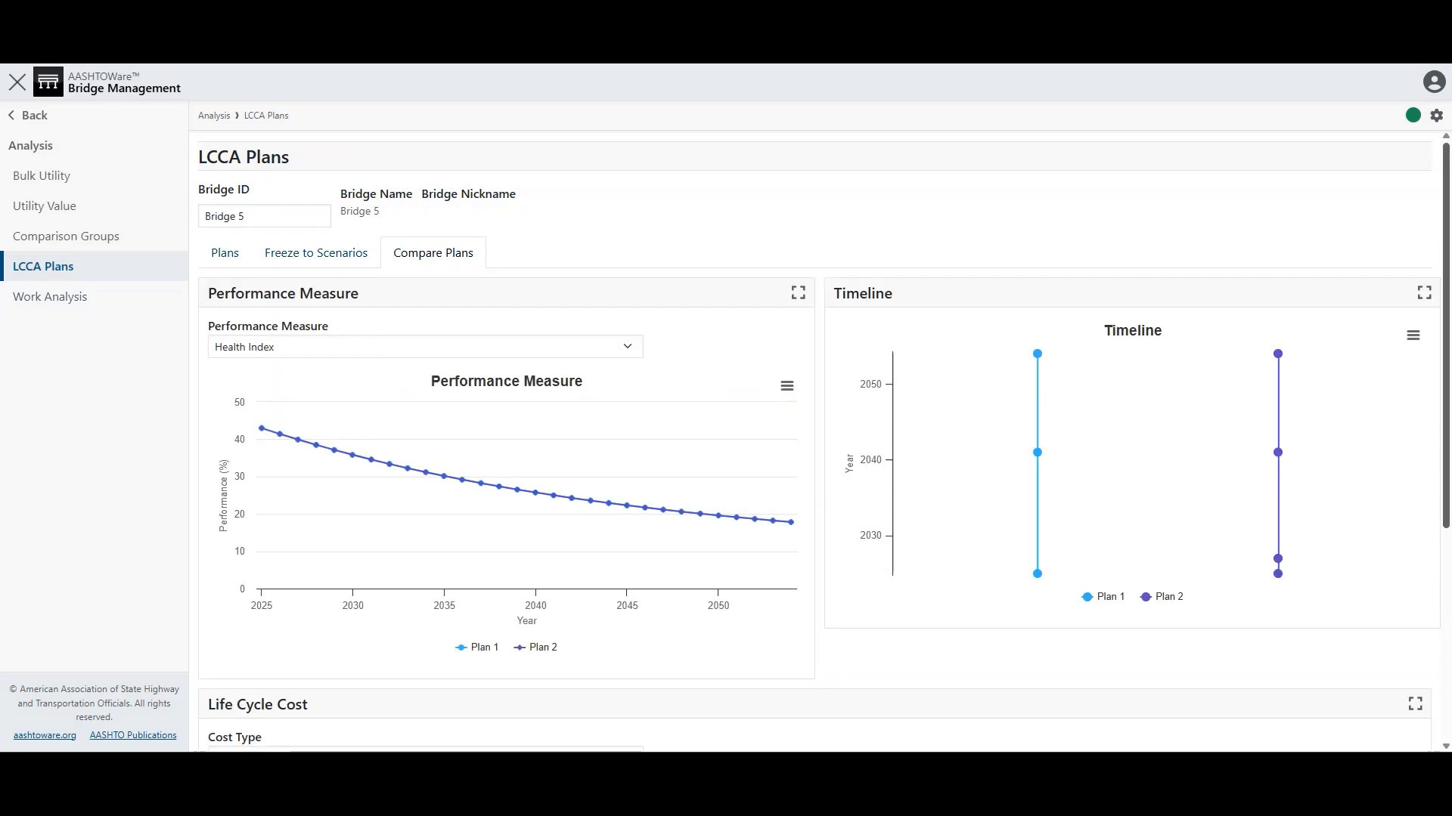
pyautogui.scroll(-4, 823, 442)
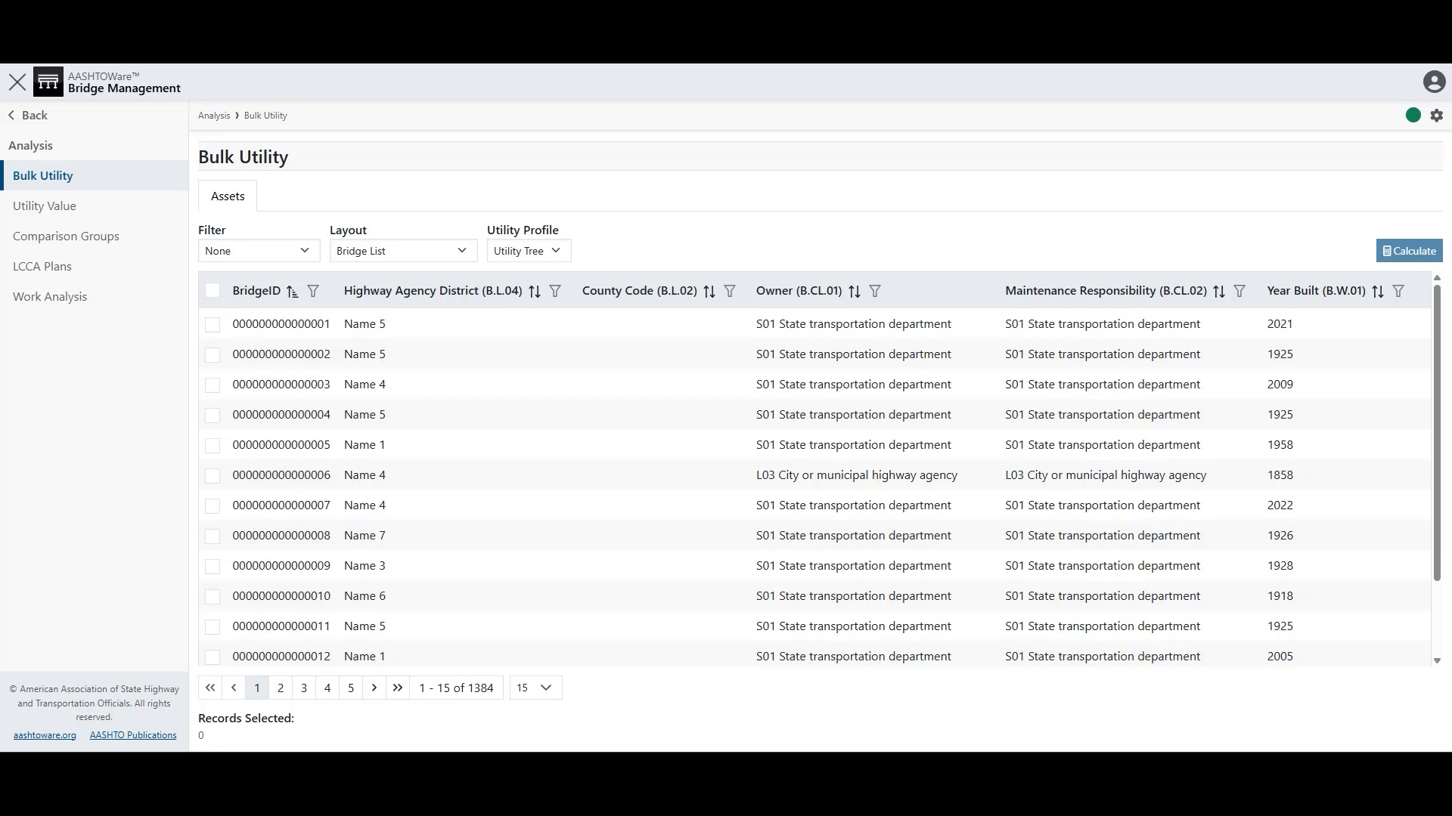
pyautogui.click(212, 325)
pyautogui.click(212, 356)
pyautogui.click(213, 386)
pyautogui.click(1409, 251)
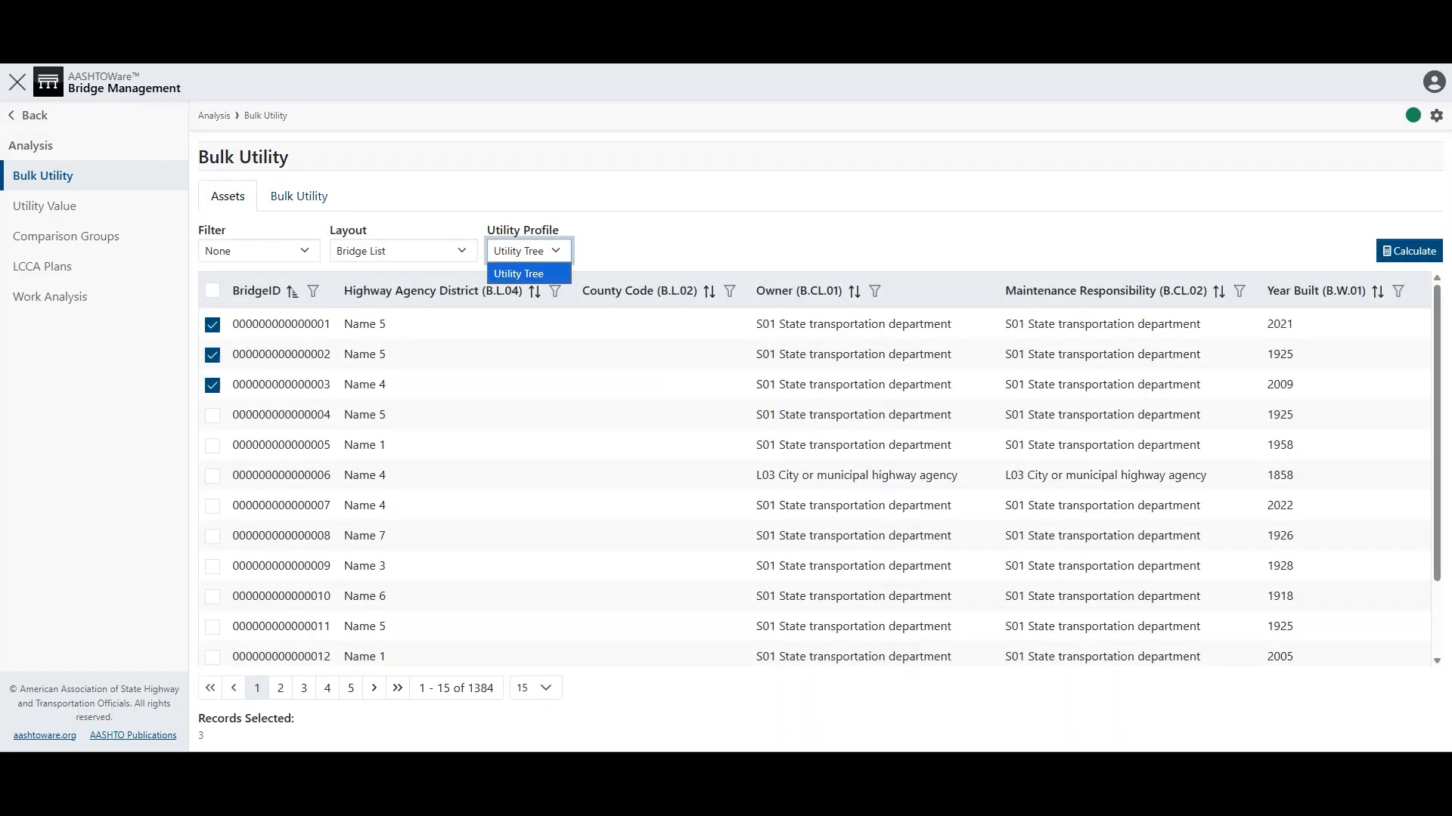
pyautogui.click(528, 274)
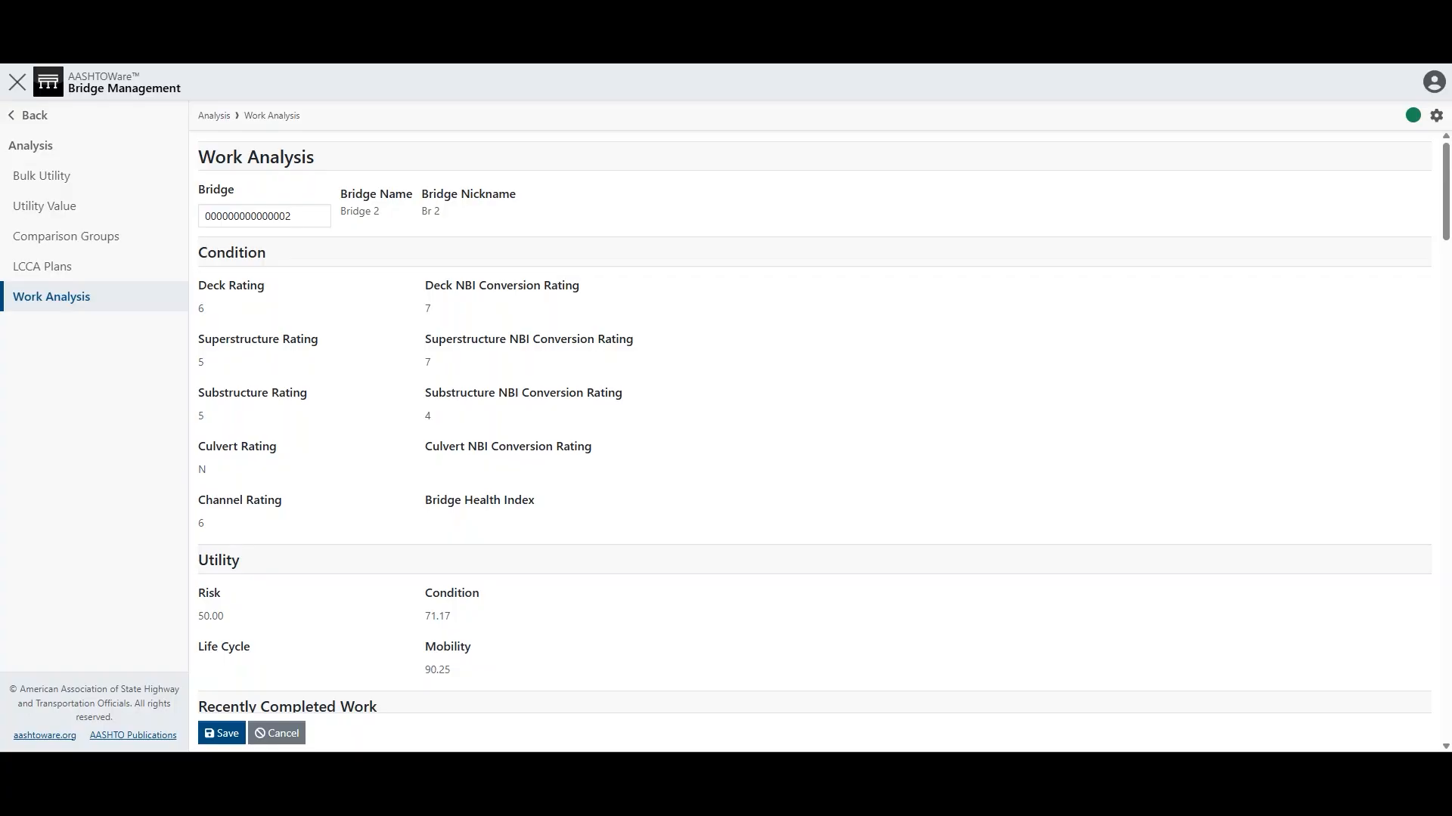
# Step: Examine Bridge 2's work analysis, from its utility and recently completed work to its work candidates and charts
pyautogui.scroll(-8, 814, 420)
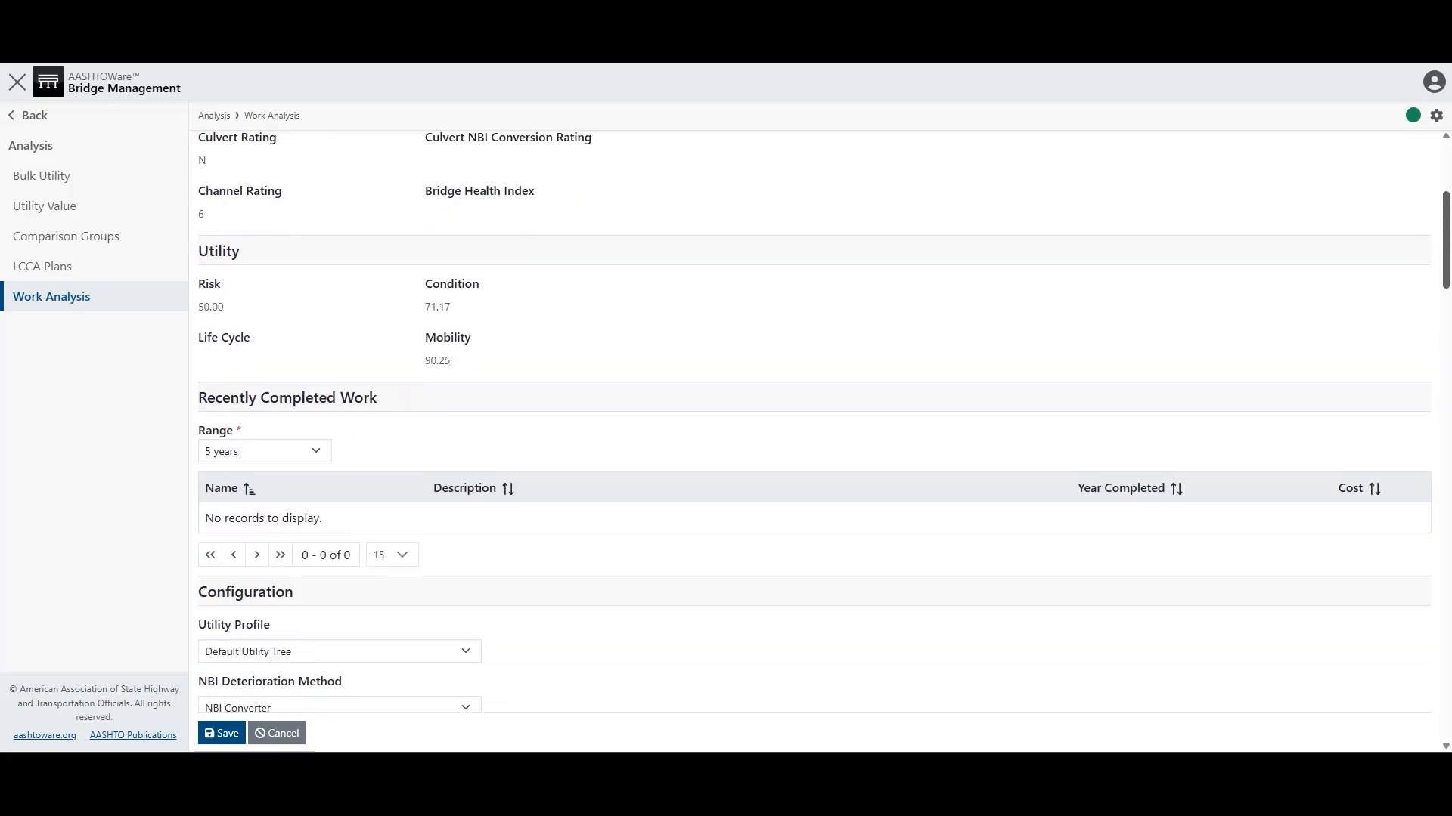
pyautogui.scroll(-3, 814, 420)
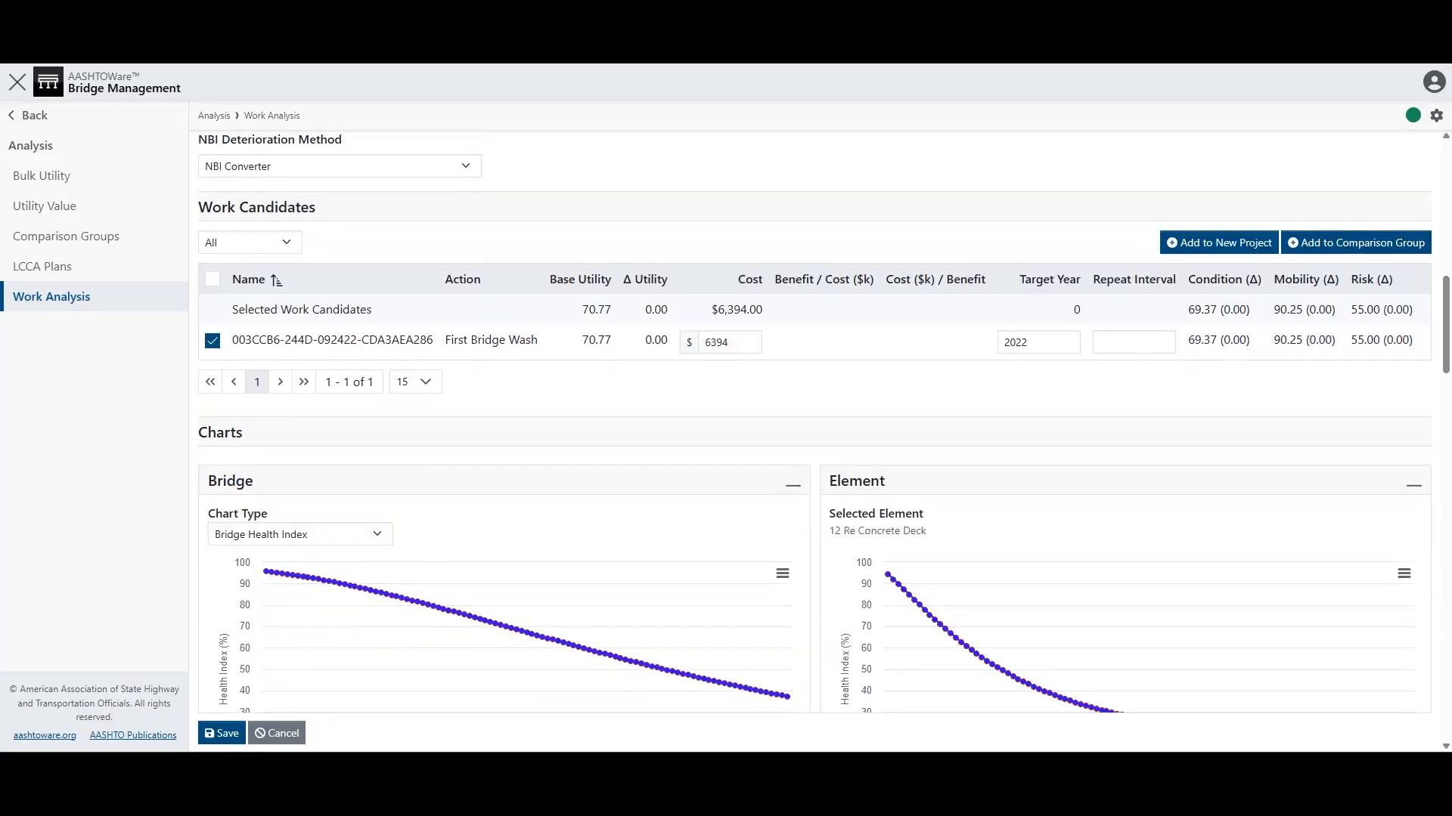
pyautogui.scroll(-2, 815, 419)
pyautogui.scroll(-5, 814, 419)
pyautogui.scroll(-15, 814, 419)
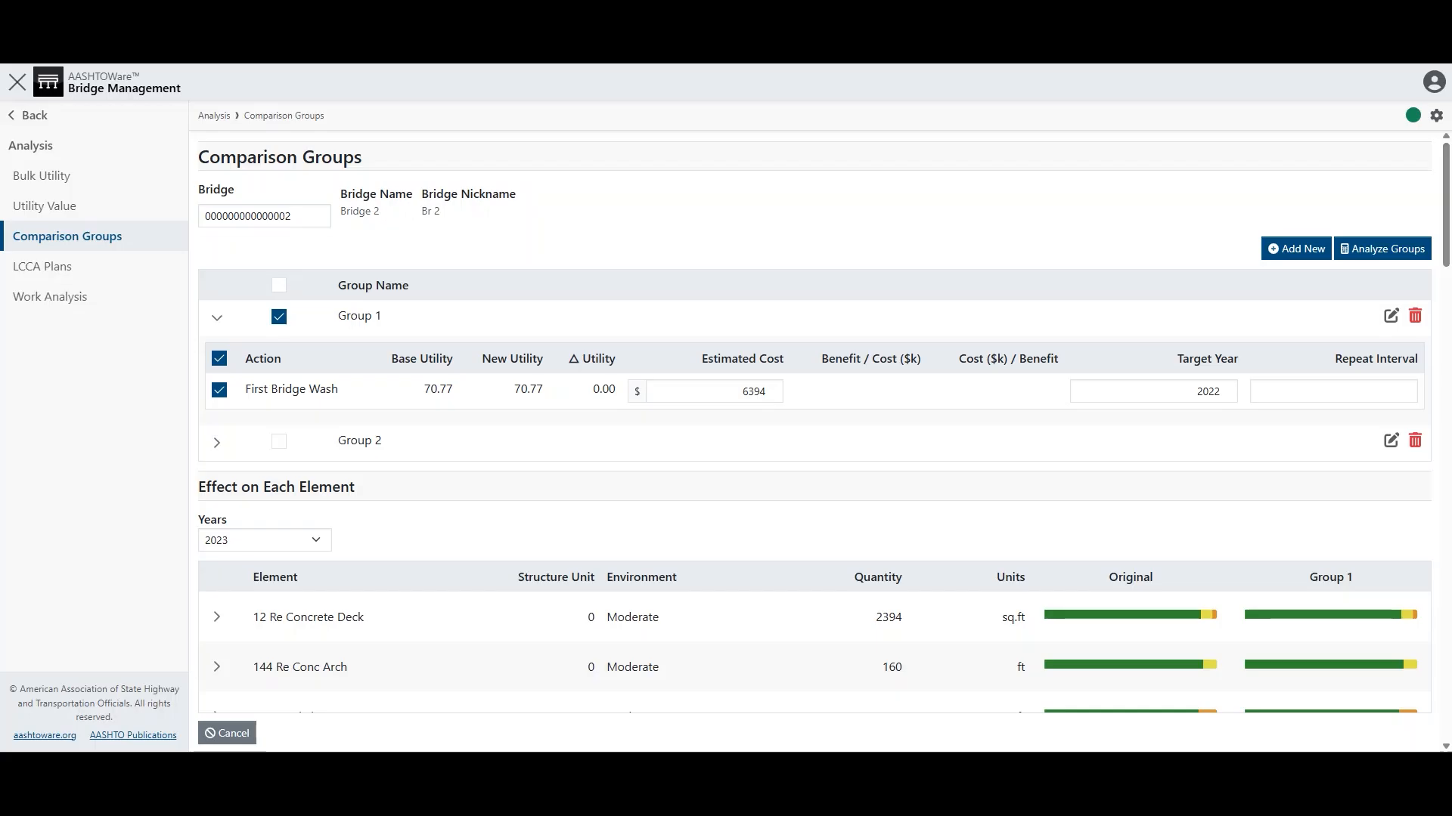
# Step: Examine Group 1's element effects, deterioration results and utility effects against the original in Bridge 2's comparison groups
pyautogui.moveTo(1353, 665)
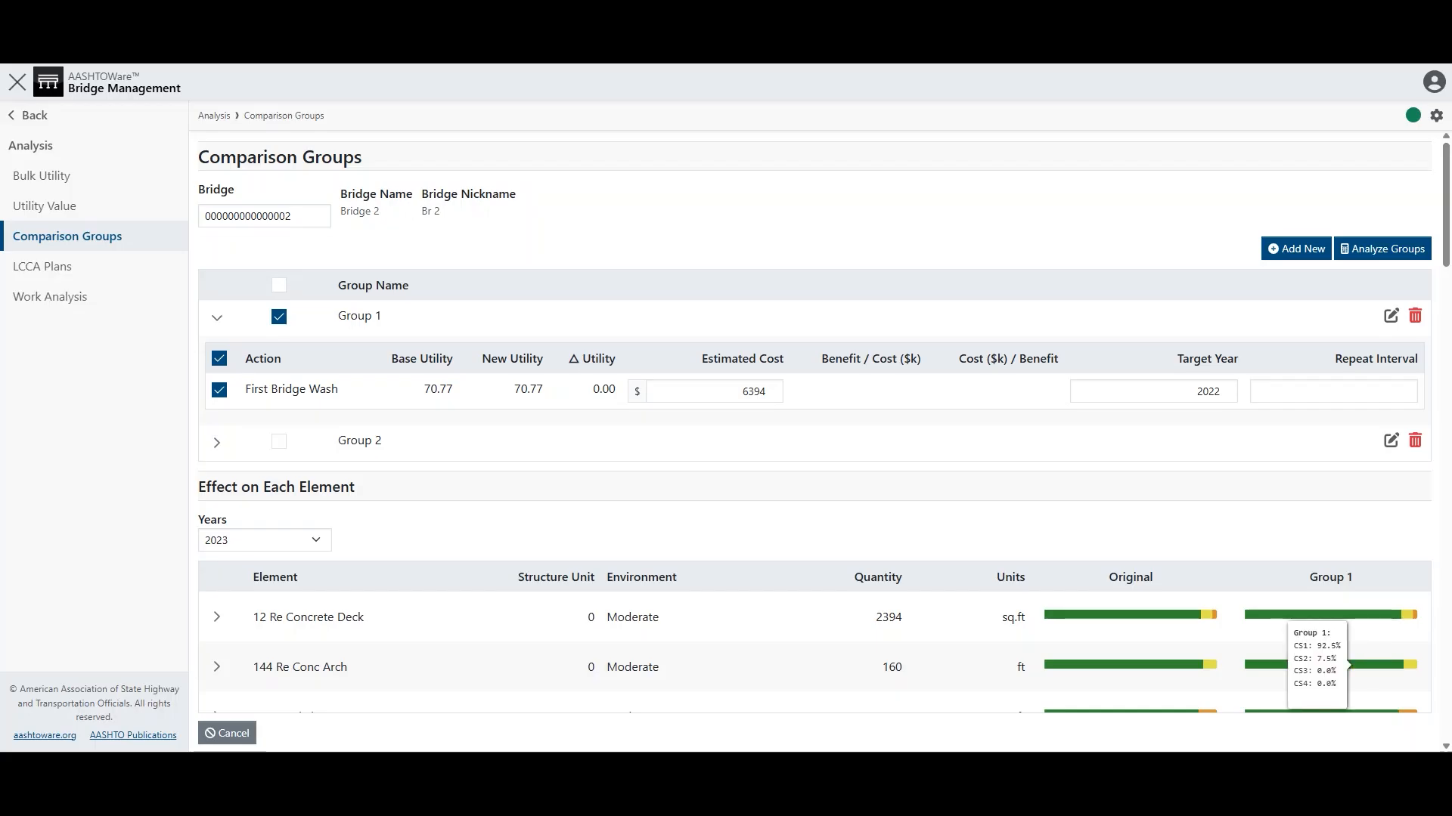
pyautogui.scroll(-5, 814, 424)
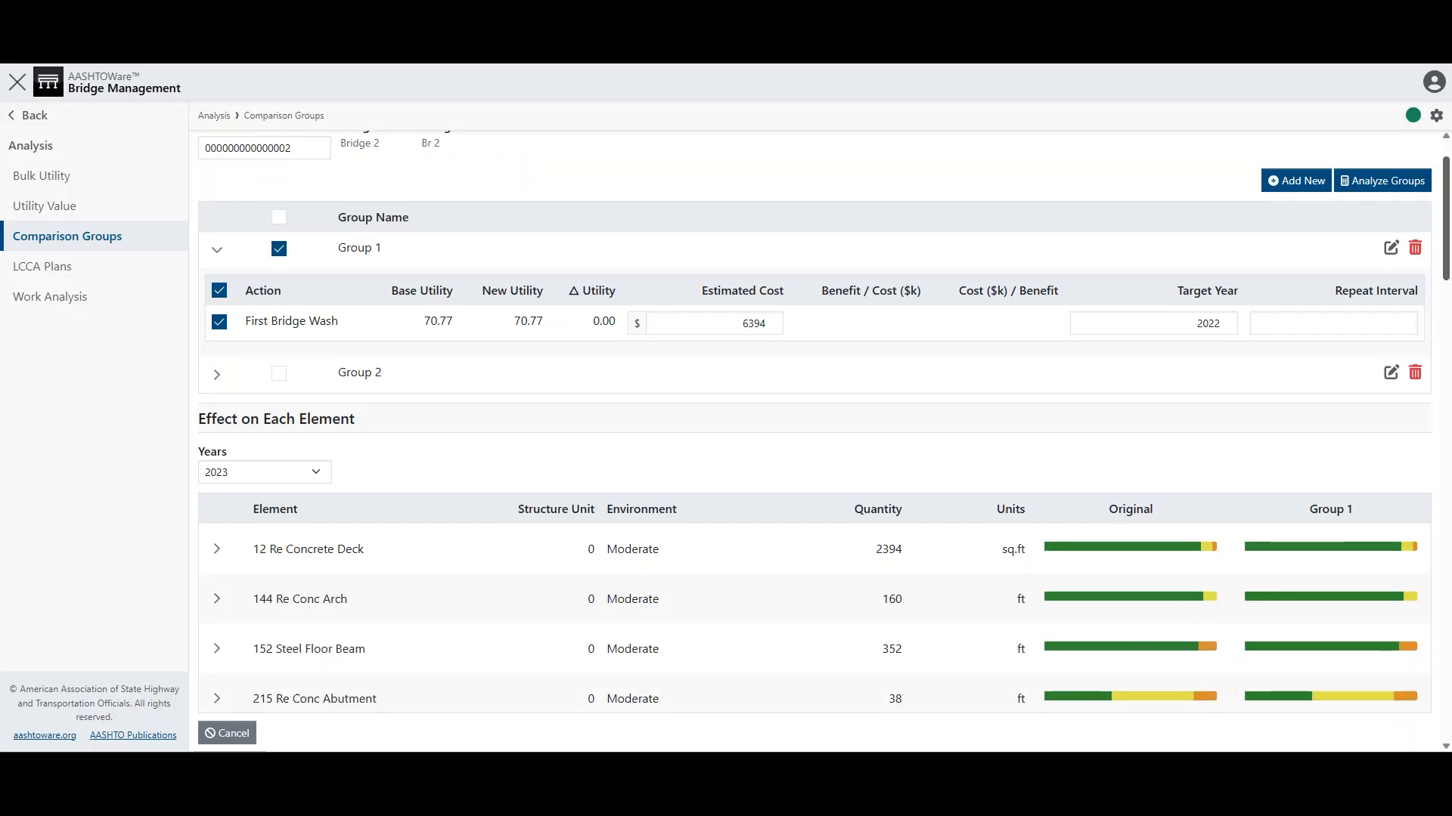
pyautogui.scroll(-10, 814, 424)
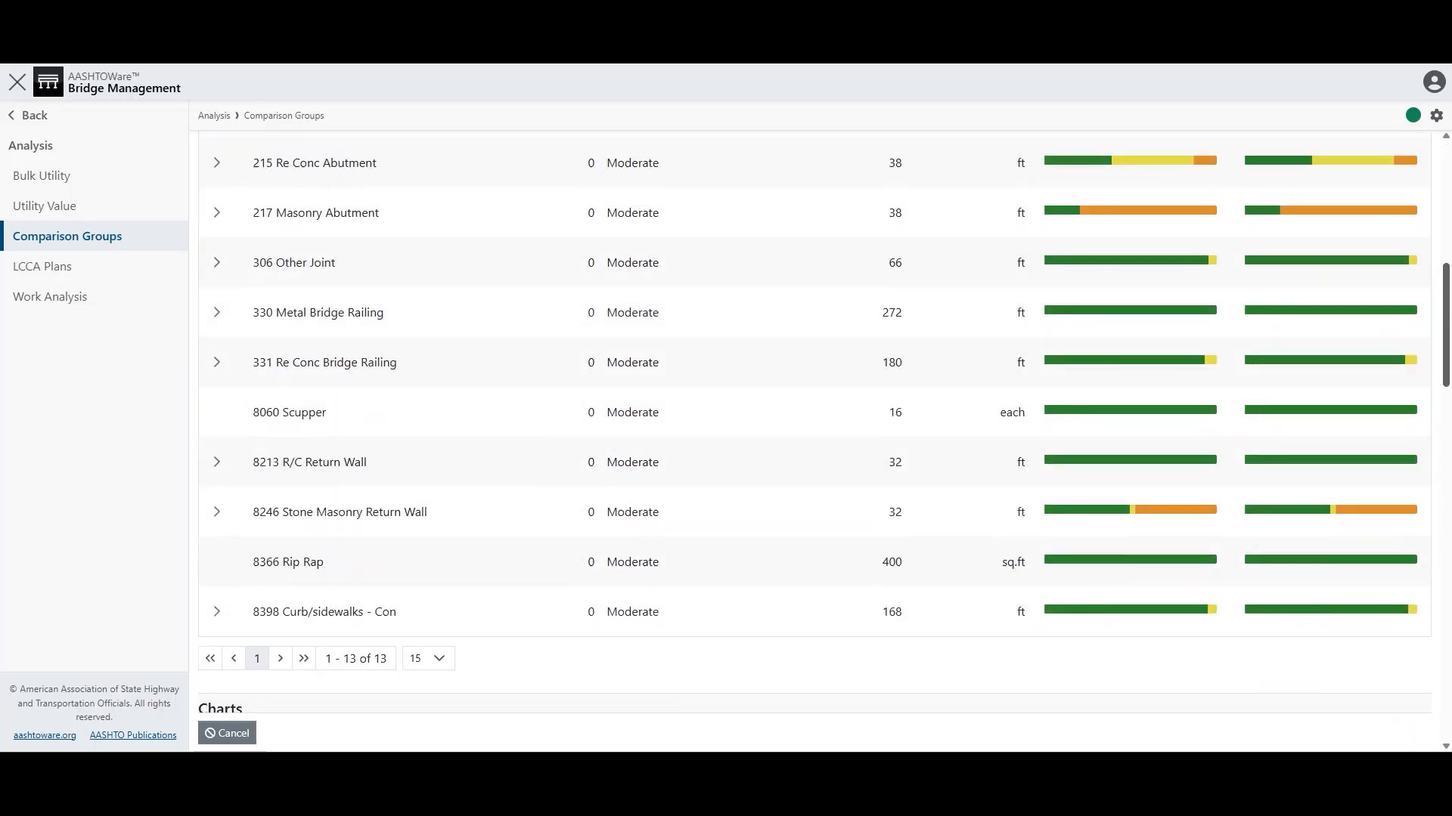
pyautogui.scroll(-10, 948, 425)
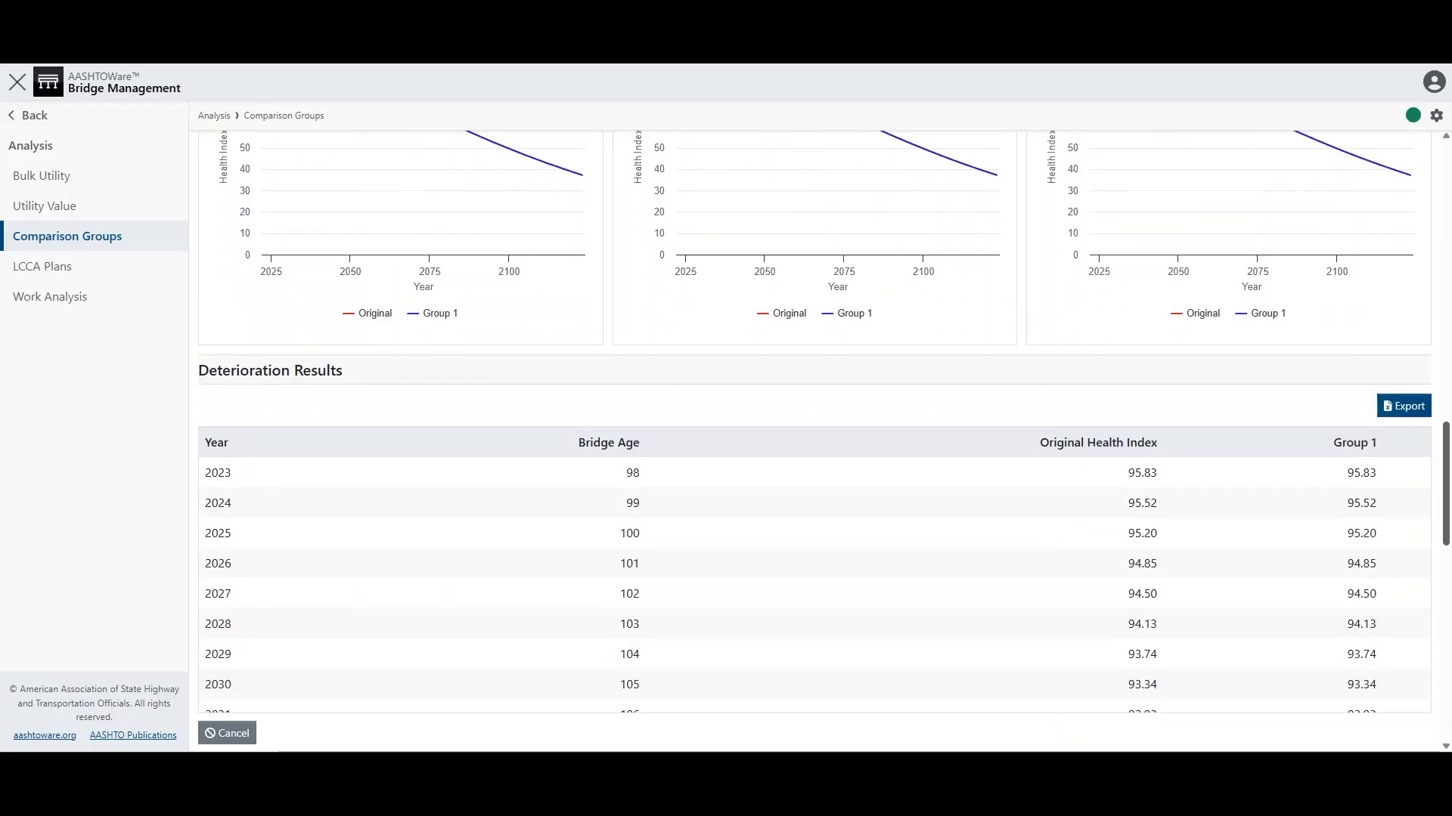
pyautogui.scroll(-7, 814, 424)
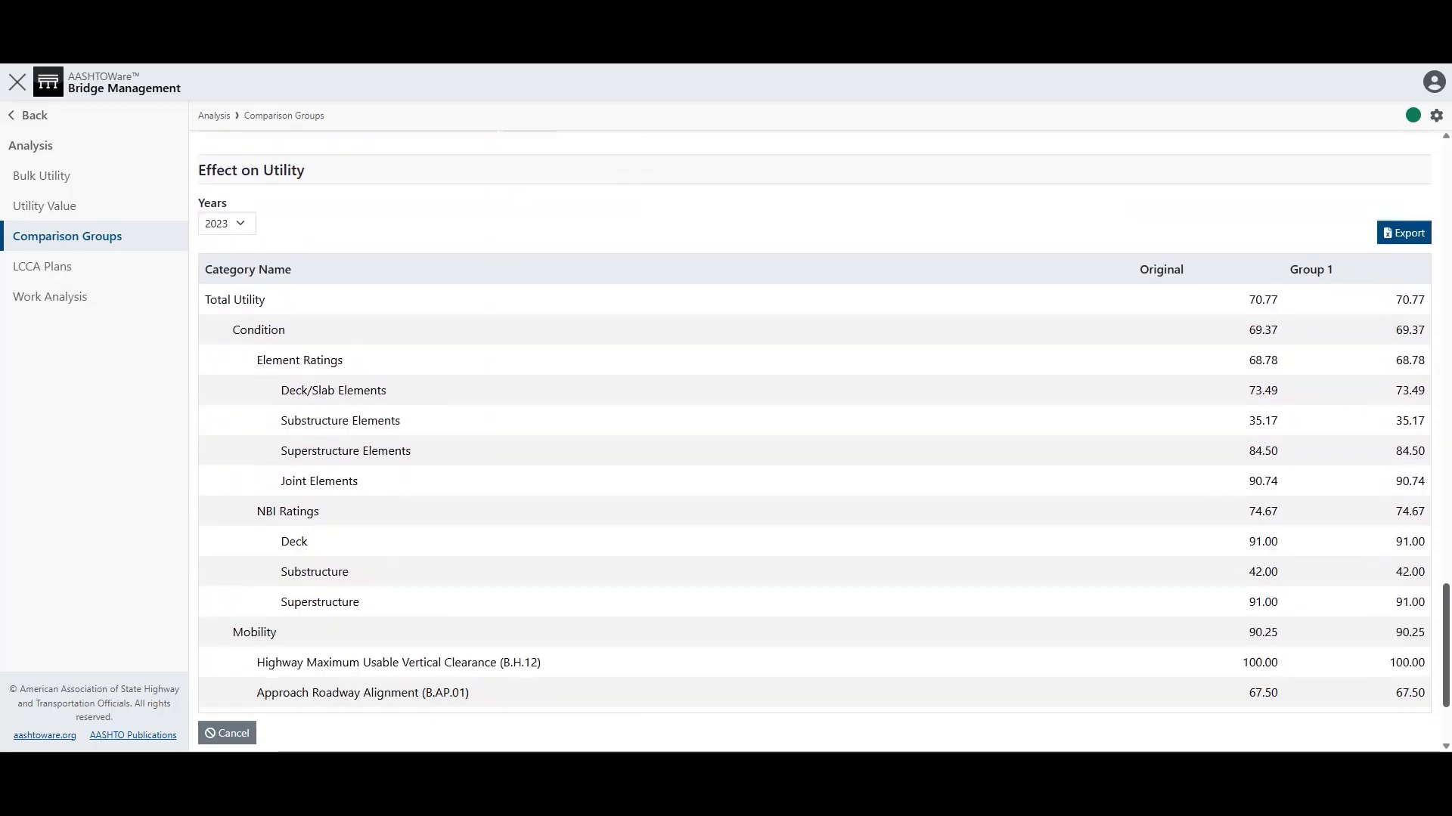